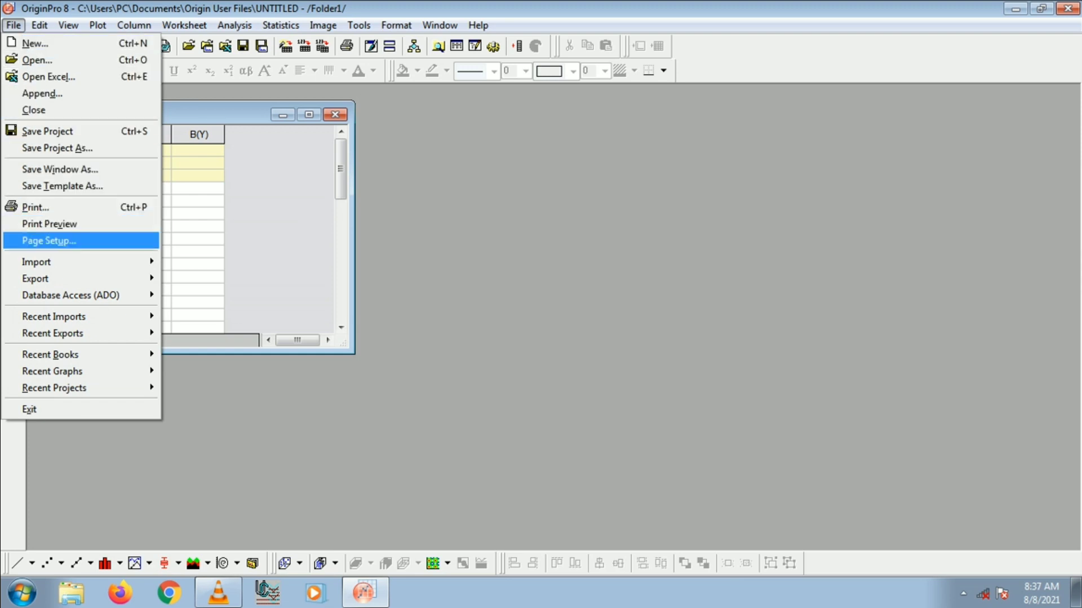
Import the single ASCII file 1 from the ZnO XRD folder into the worksheet and close the script and results log windows
mouse_move(36, 262)
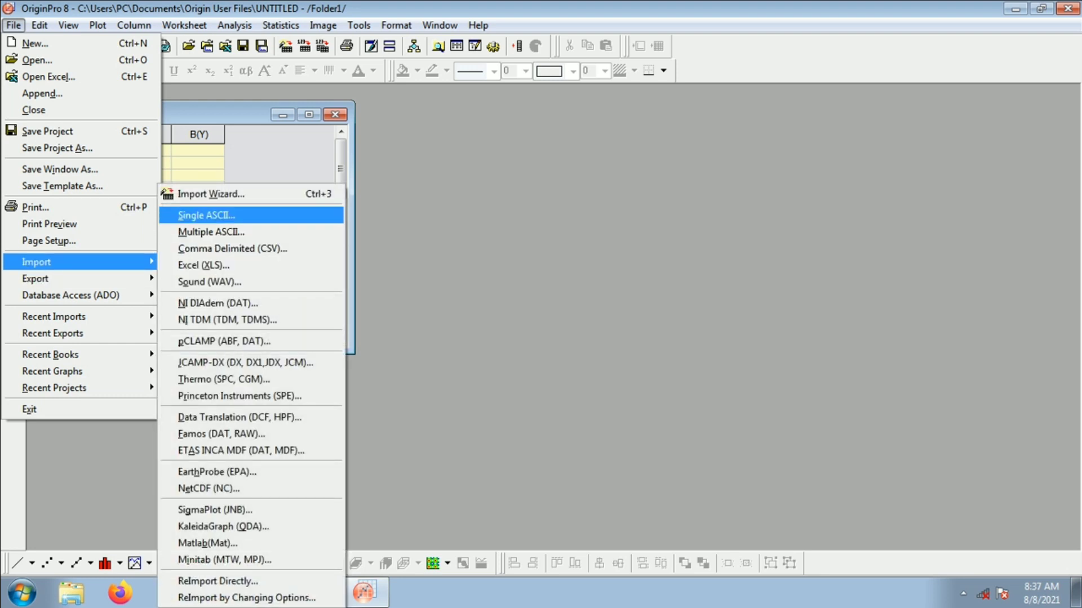
left_click(191, 216)
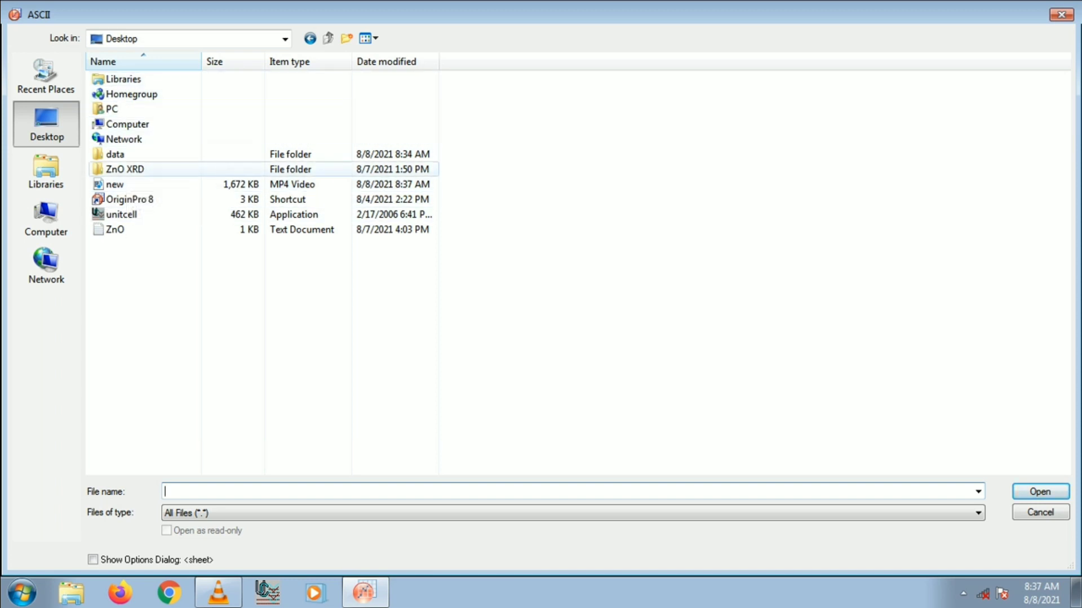
double_click(125, 169)
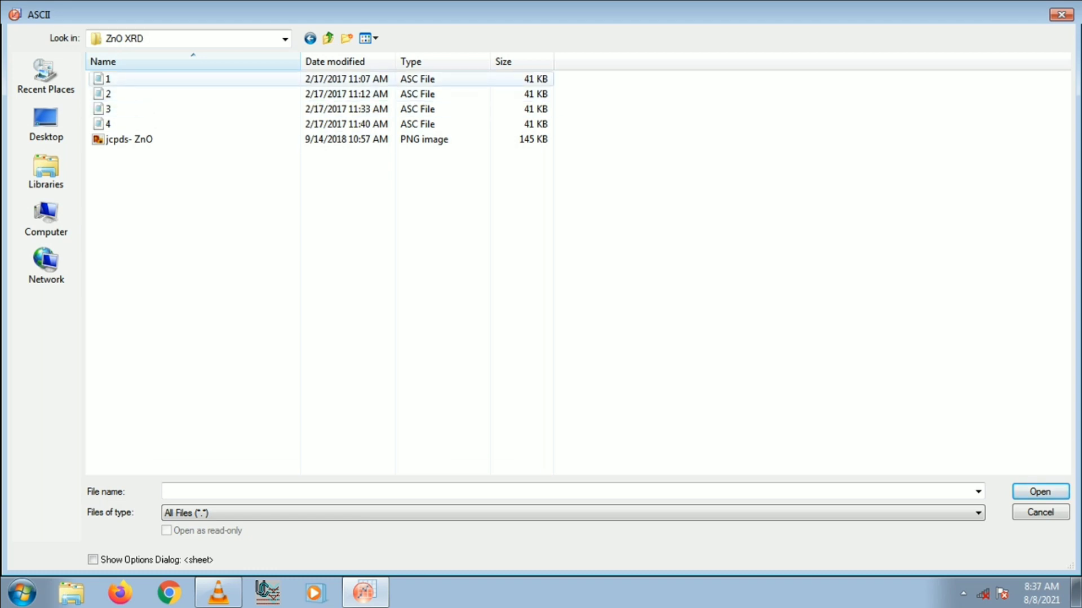
left_click(108, 79)
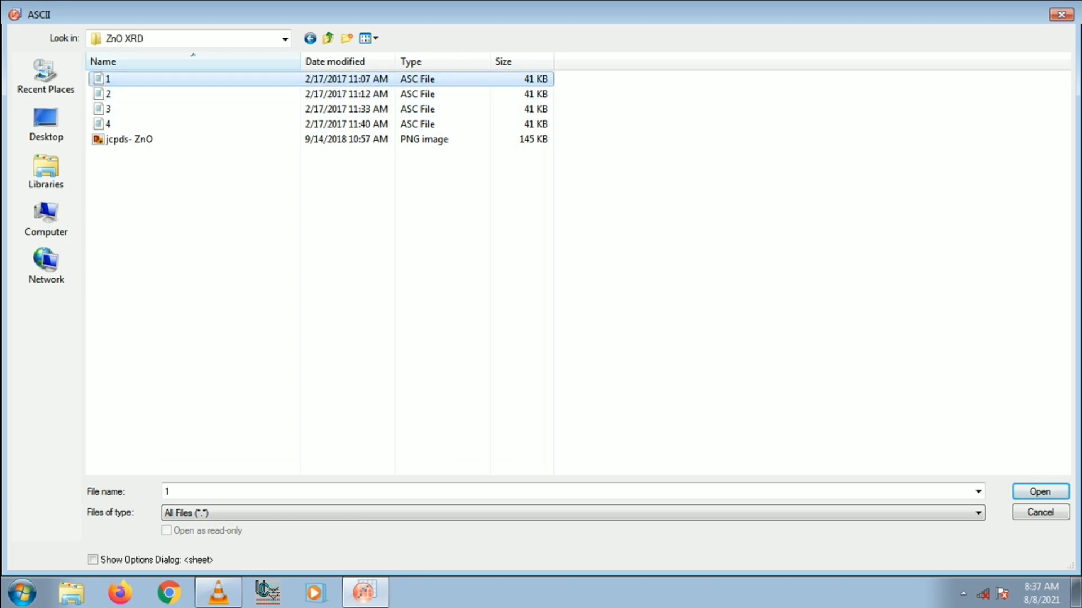
left_click(1039, 492)
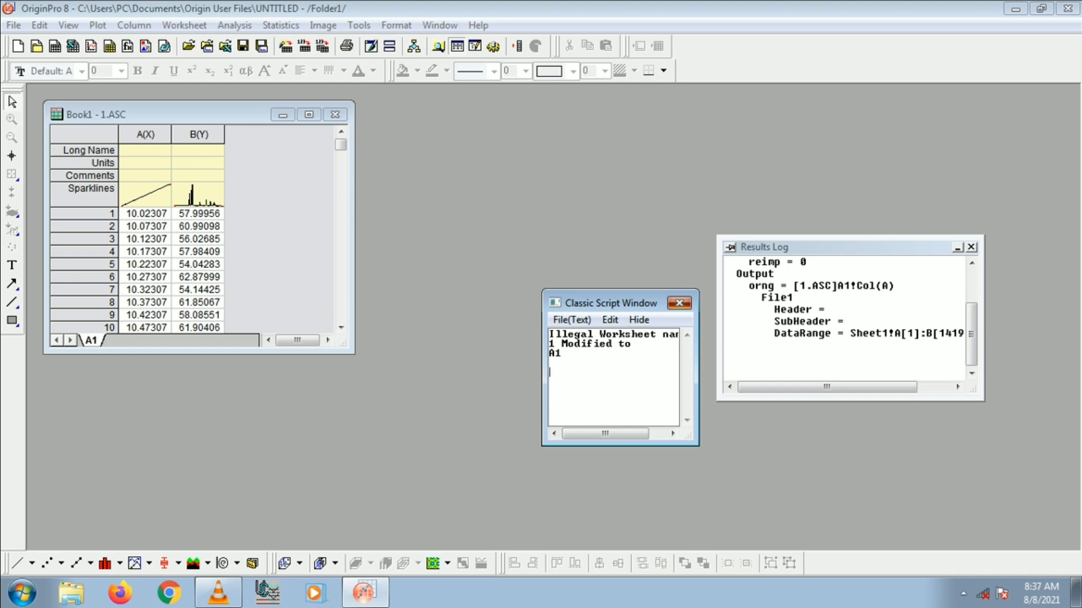
left_click(680, 303)
left_click(970, 247)
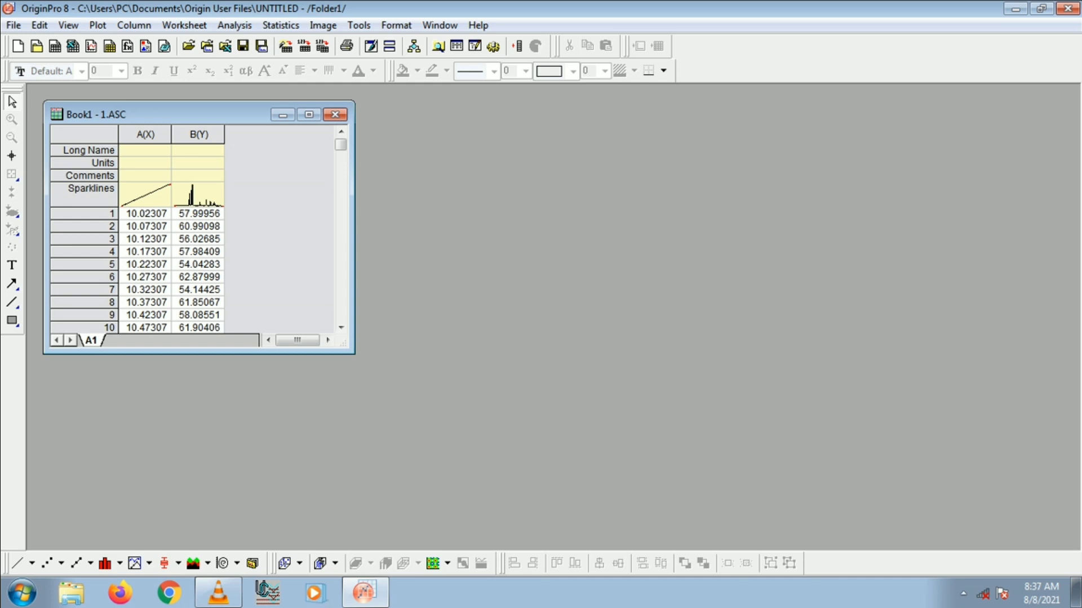
Plot columns A(X) and B(Y) as a line graph and maximize the graph window
left_click(146, 135)
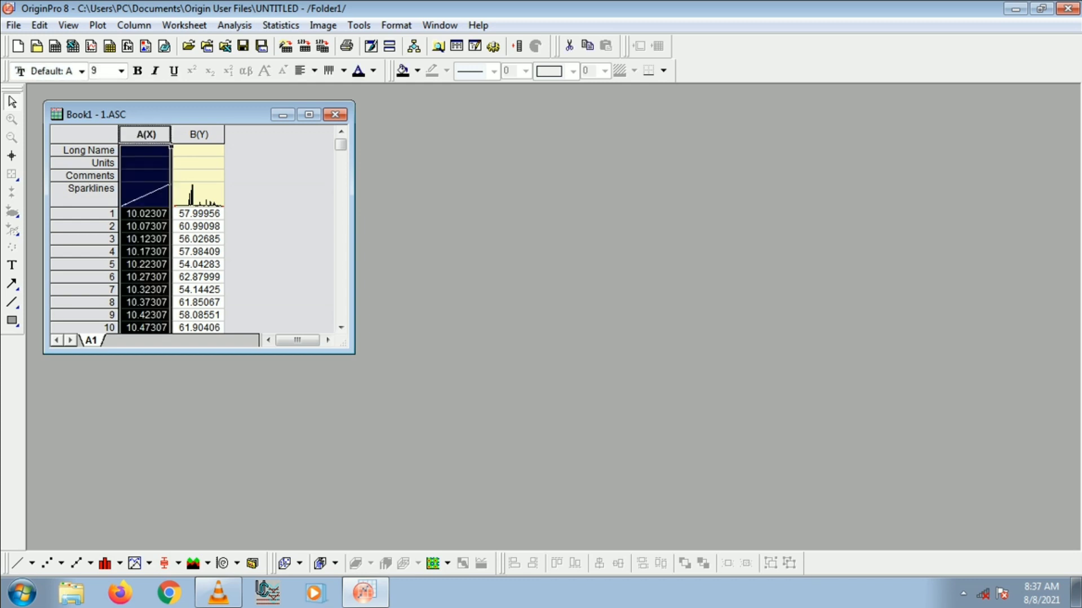
left_click_drag(145, 135, 199, 135)
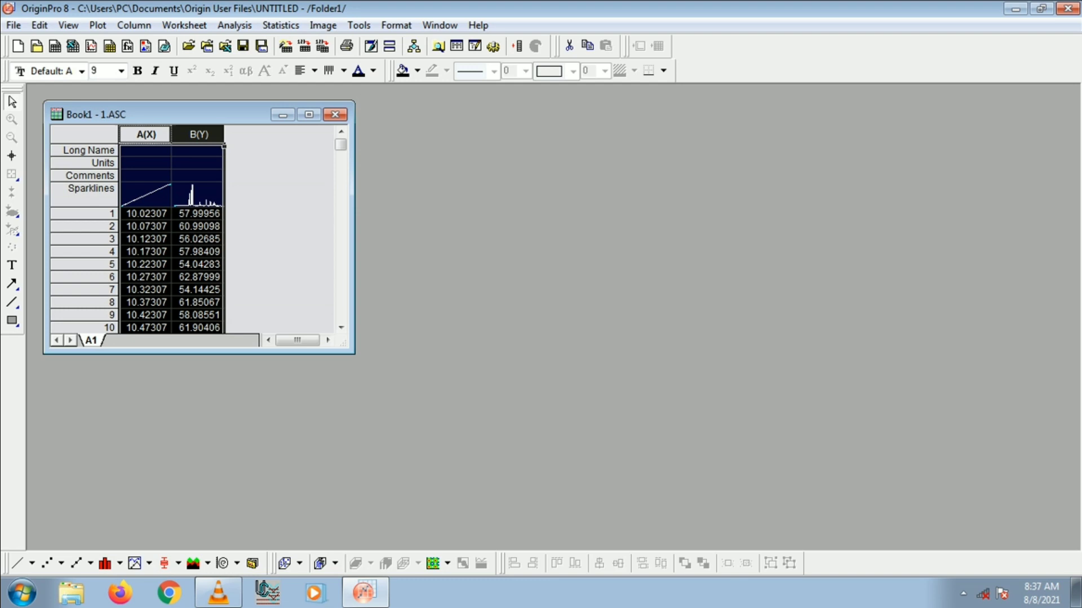
right_click(185, 144)
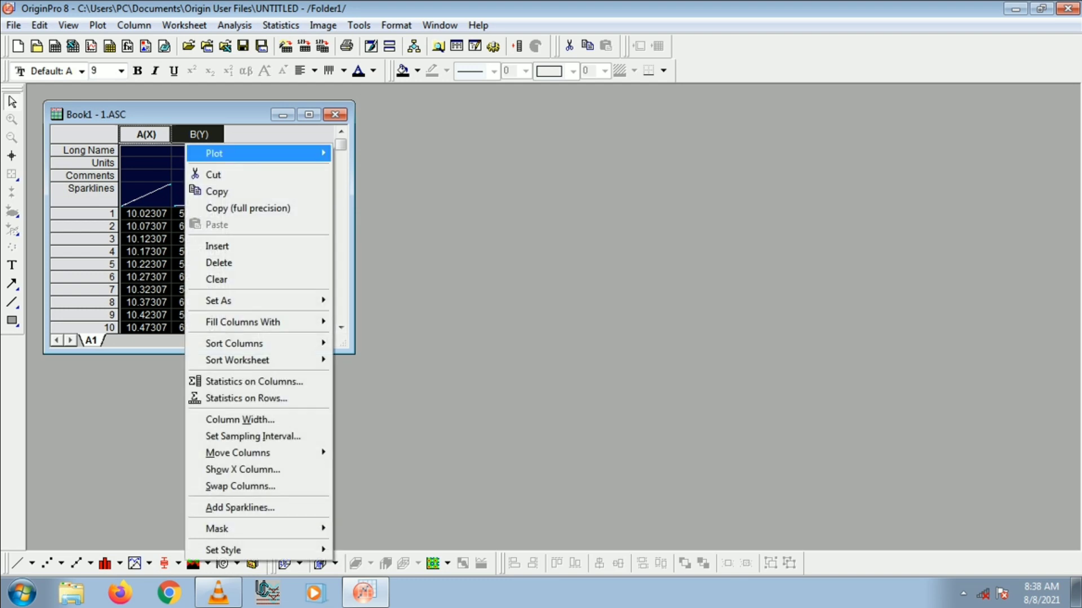
mouse_move(214, 153)
mouse_move(358, 153)
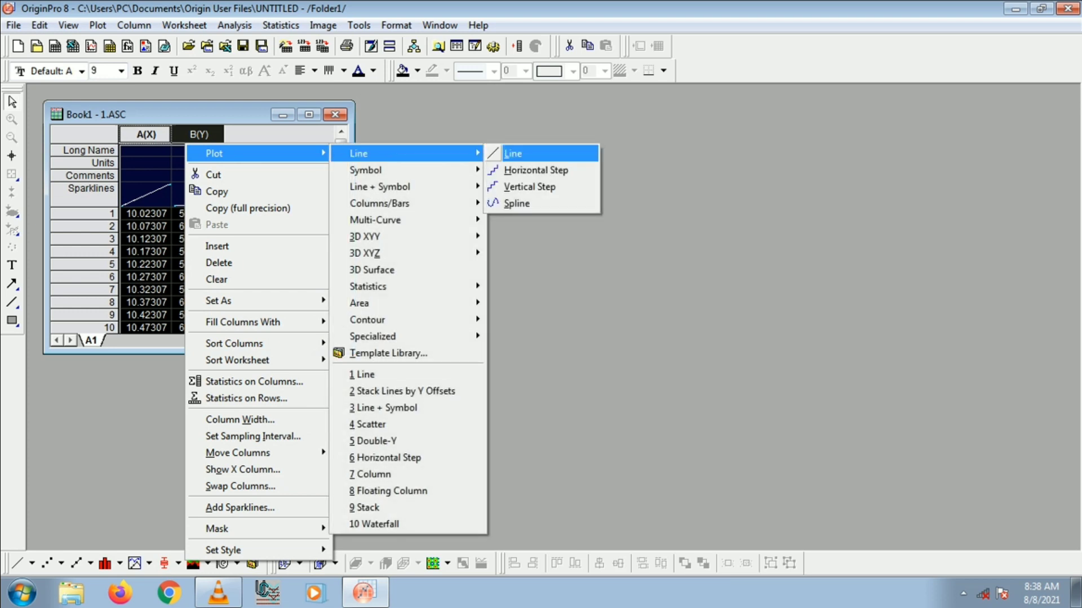
left_click(513, 154)
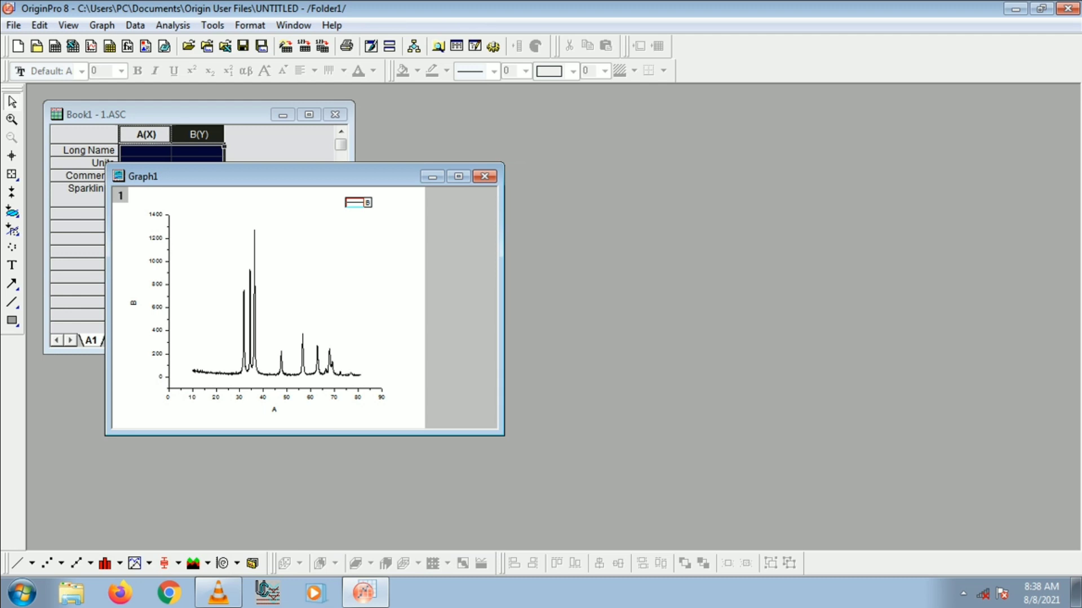
left_click(458, 176)
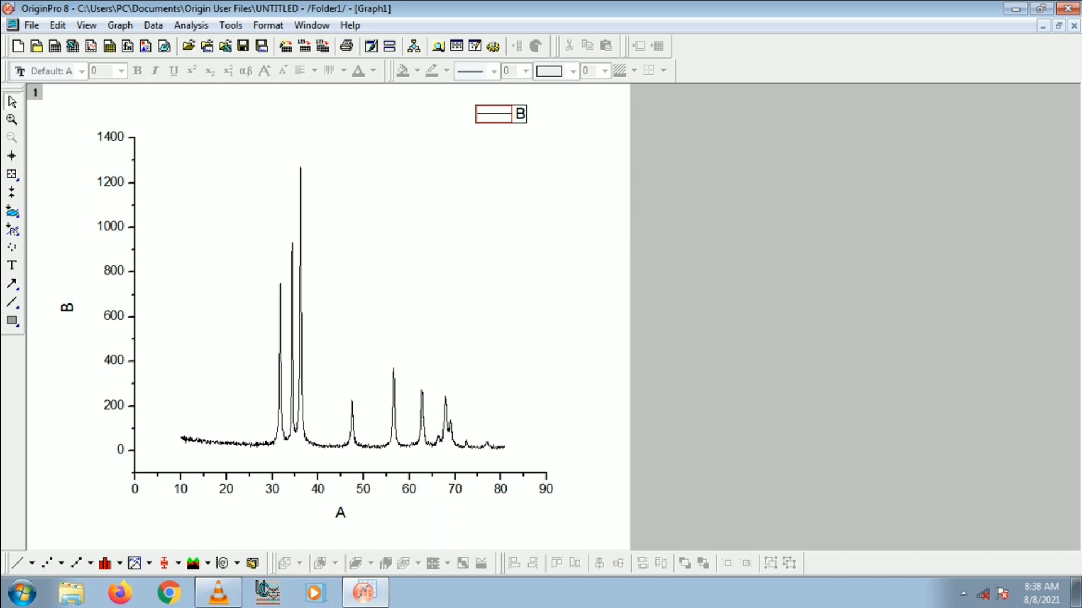
Set the X axis scale to run from 10 to 80
double_click(317, 489)
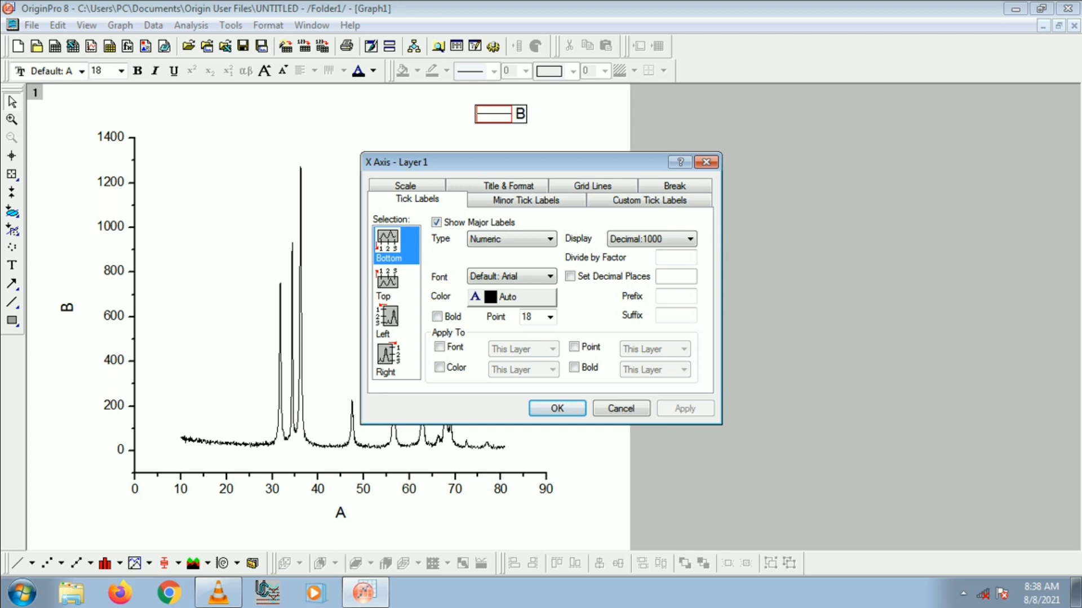
left_click(405, 185)
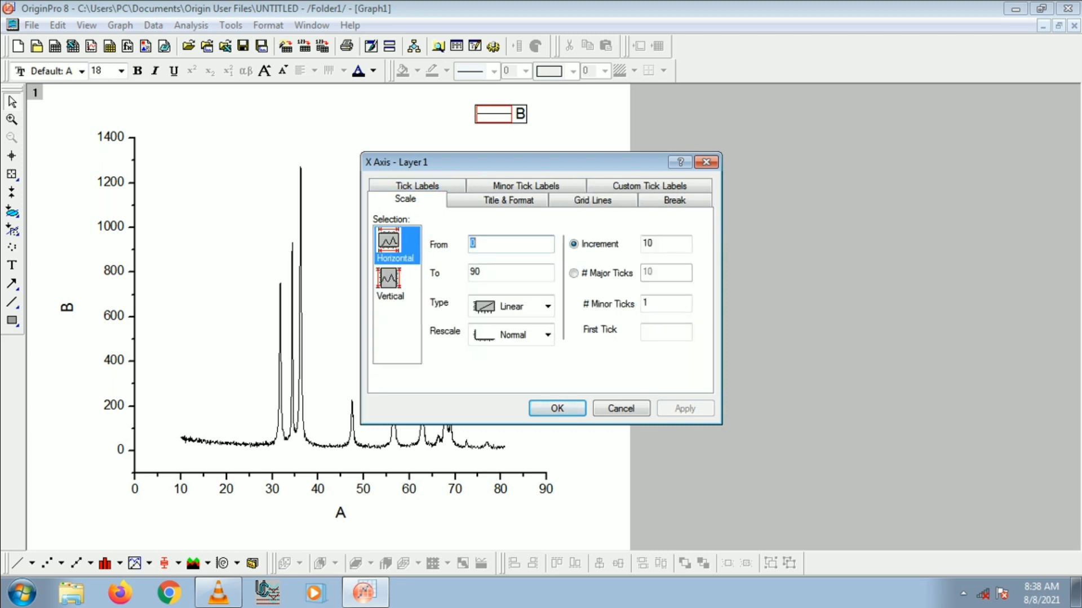
type("10")
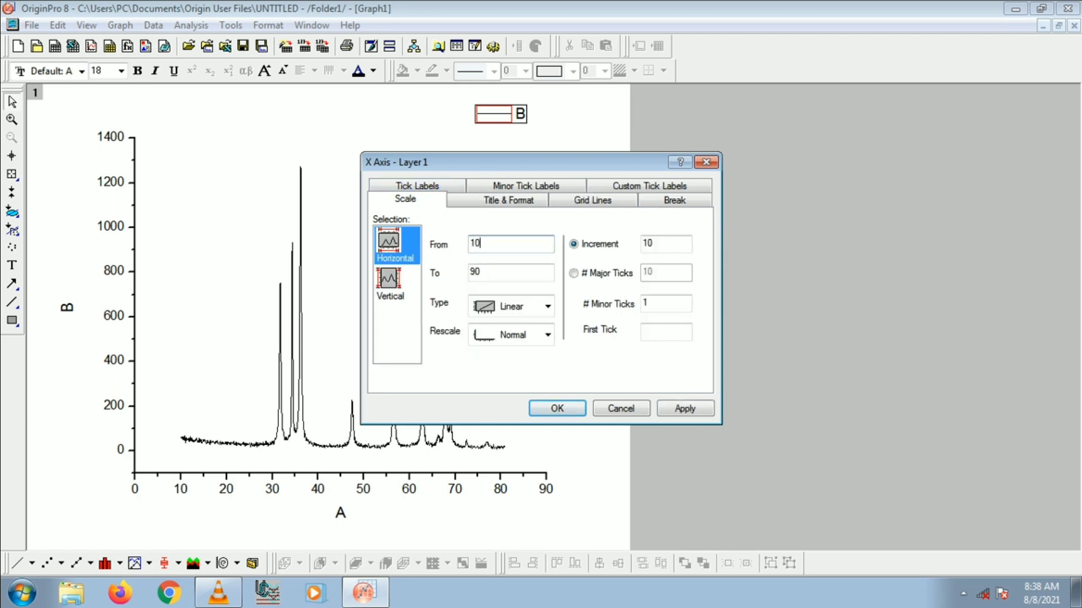
key("Tab")
type("80")
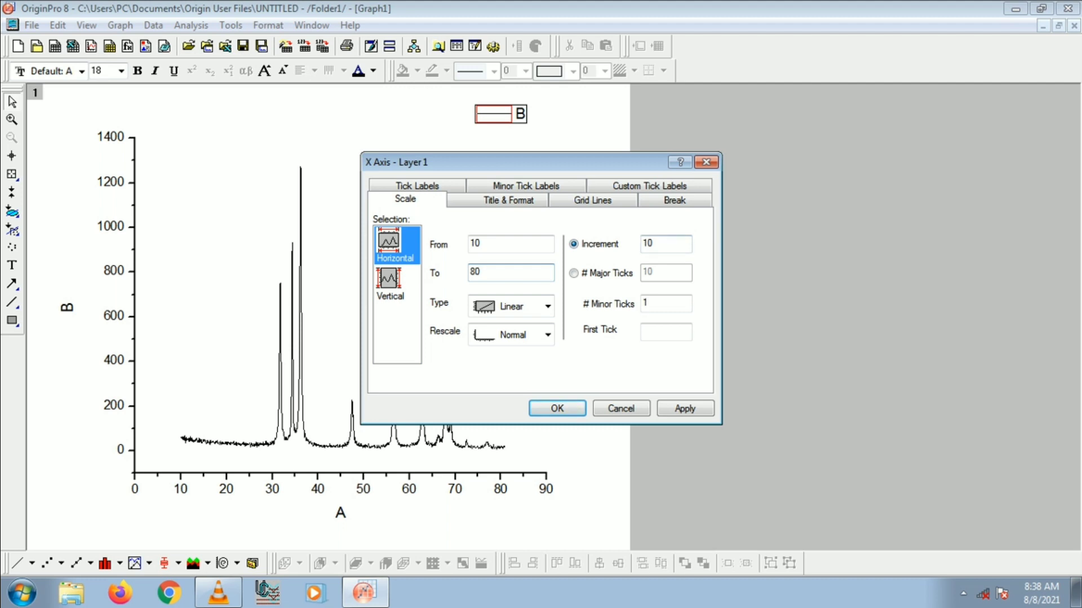
key("Return")
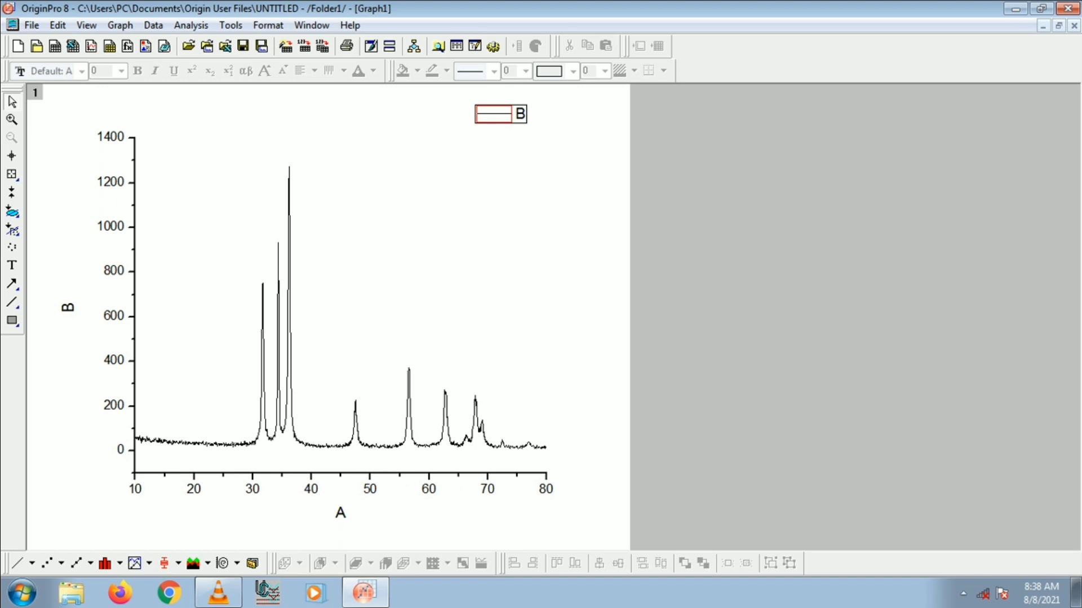
Replace the X axis title with 2θ, inserting the theta character from the Symbol font's symbol map
double_click(340, 513)
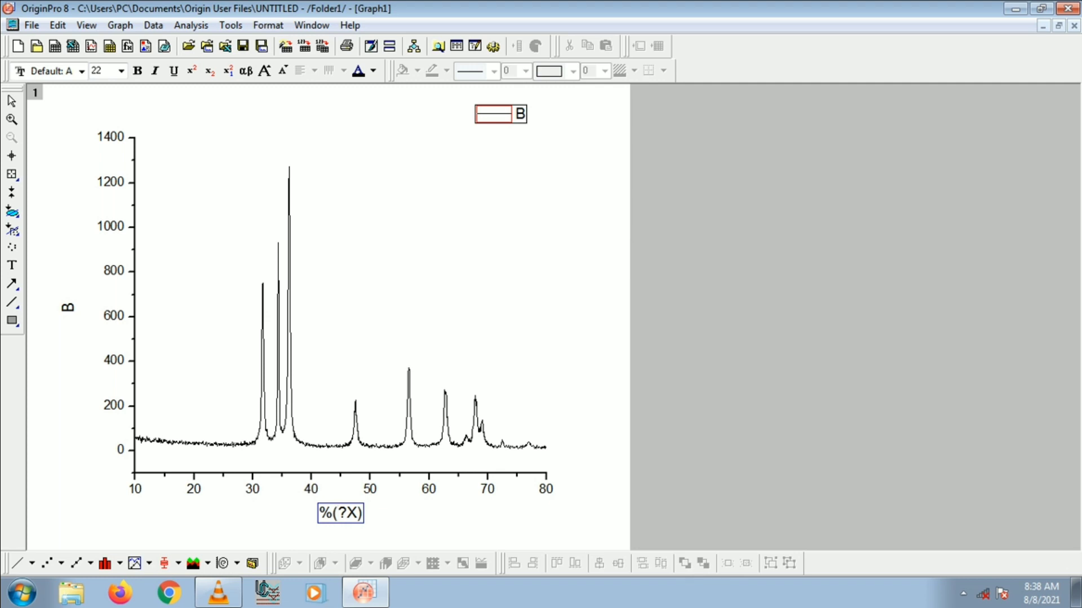
key("ctrl+a")
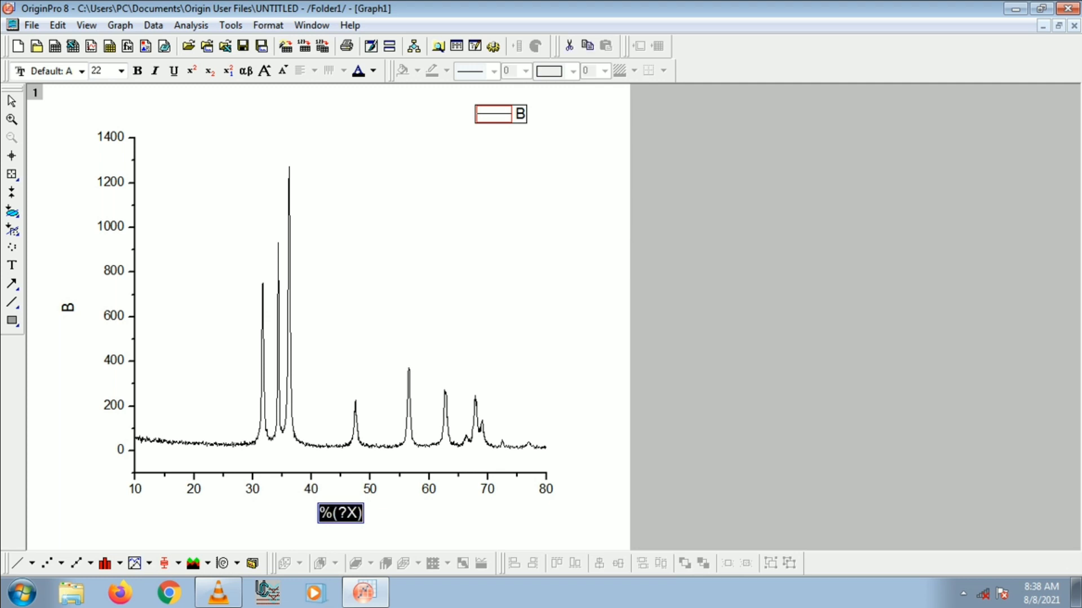
type("2")
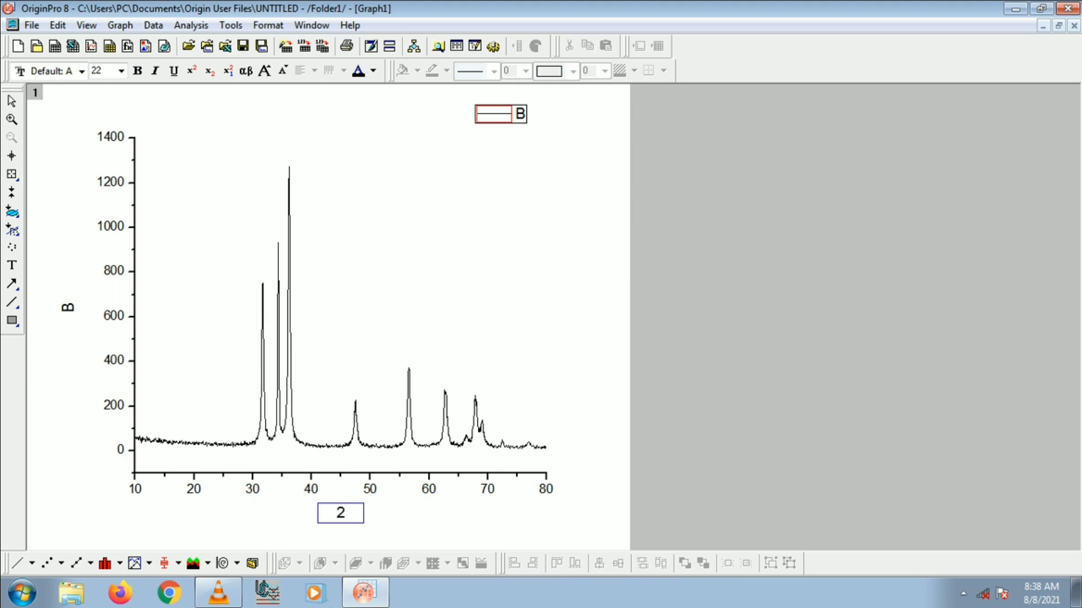
right_click(346, 515)
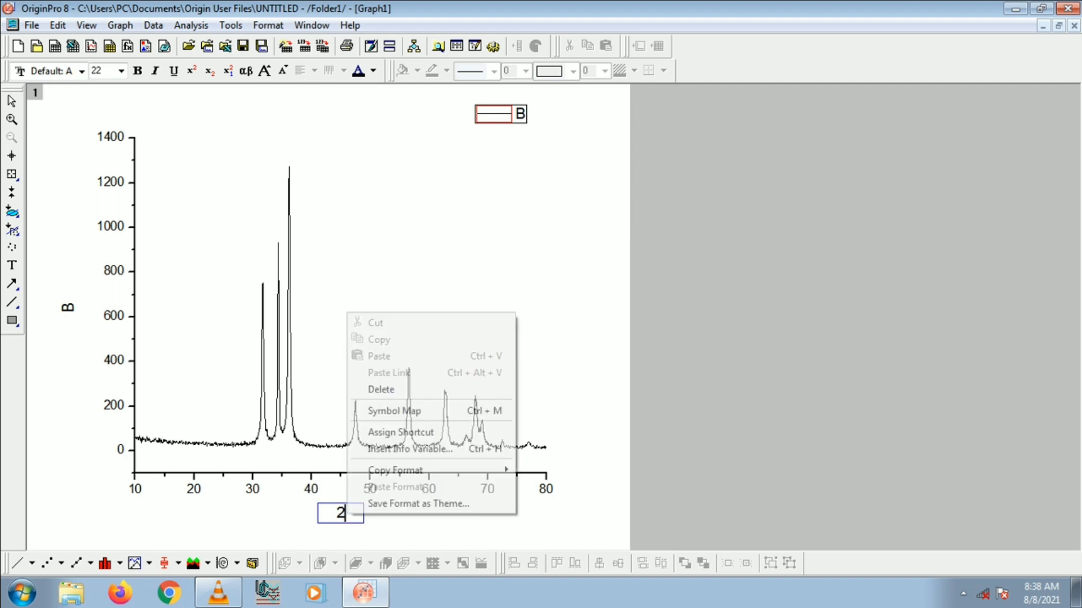
key("Up")
key("Up")
key("Up")
key("Up")
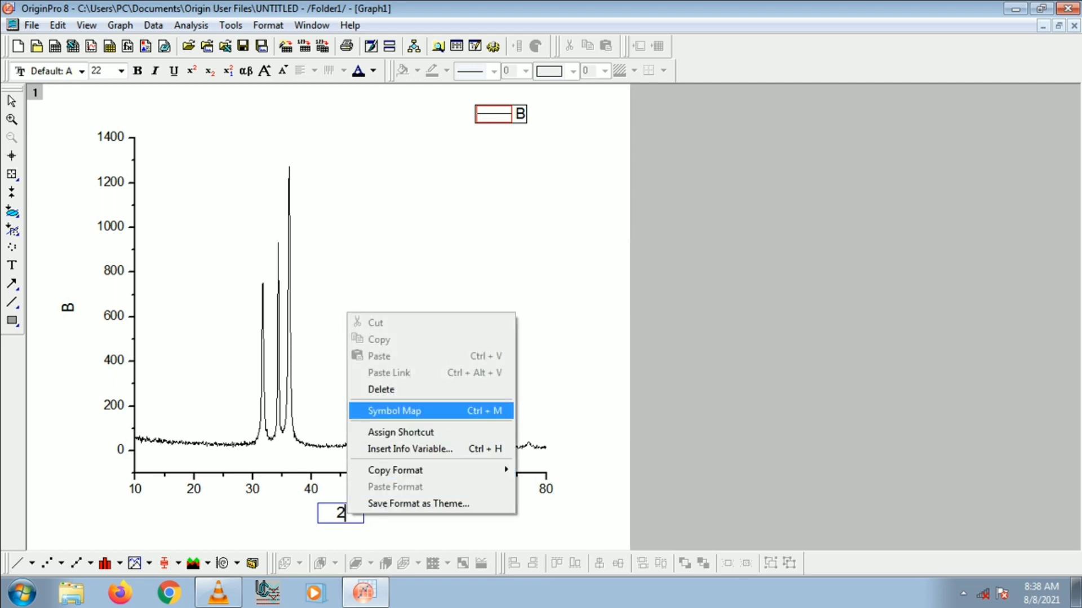
key("Return")
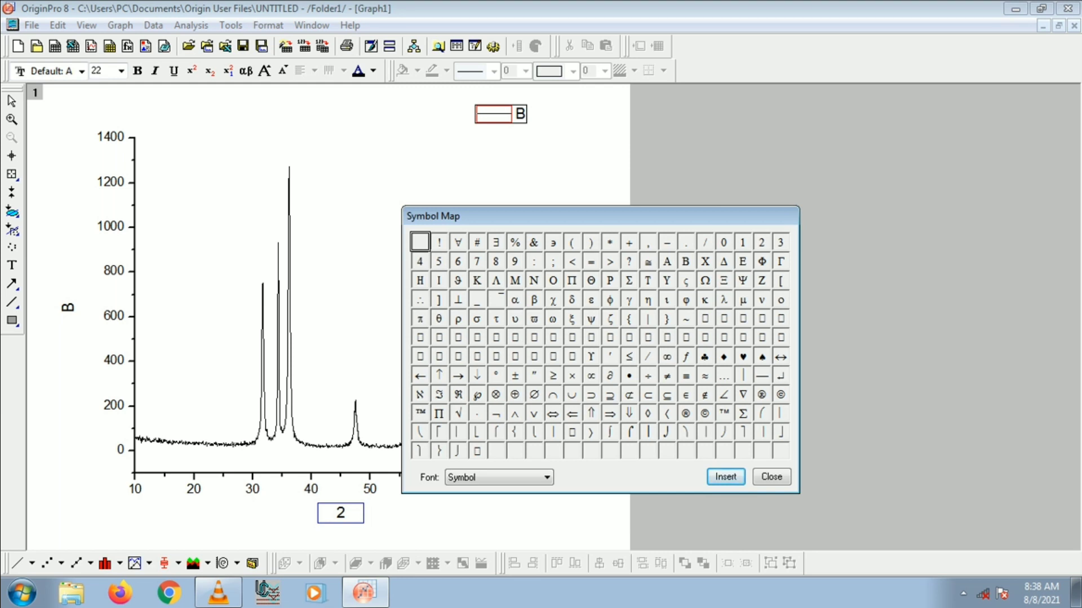
left_click(439, 319)
left_click(725, 477)
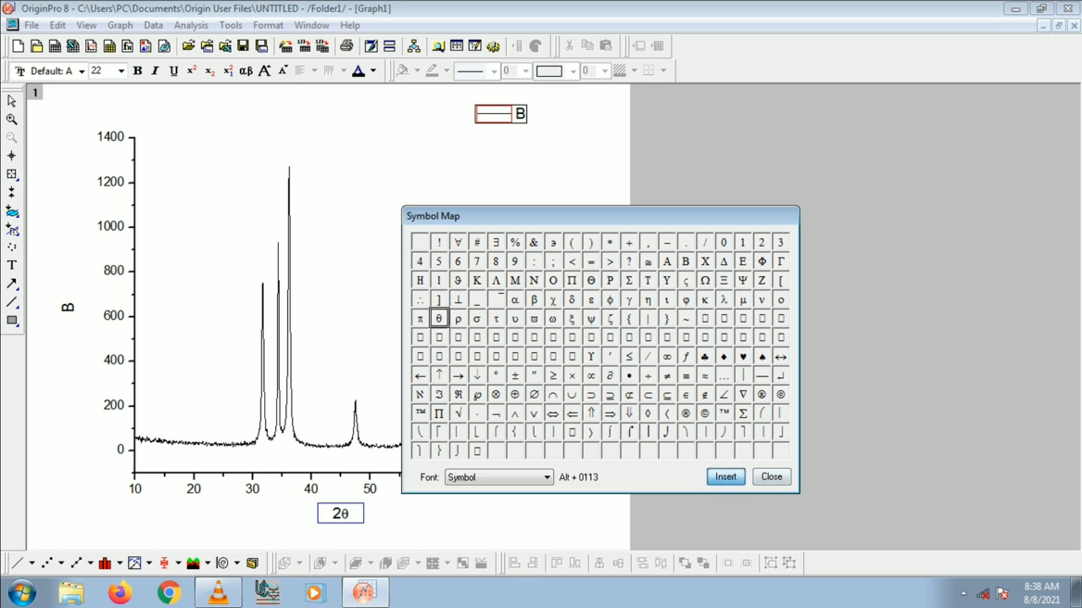
left_click(771, 477)
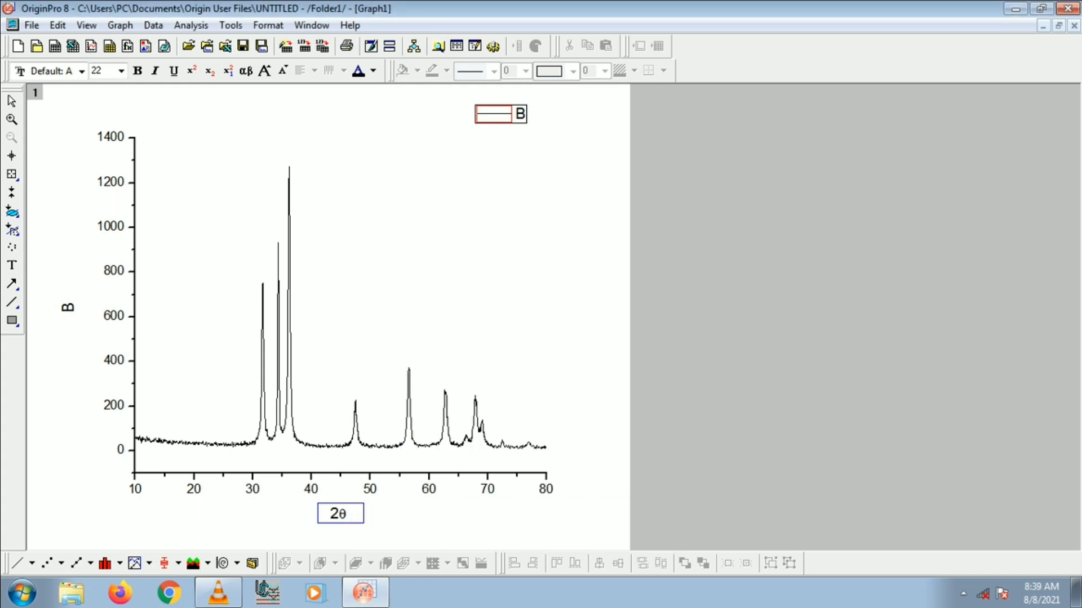
Append "(degree)" to the X axis title, with the word inside the parentheses in Arial
type("()")
key("Left")
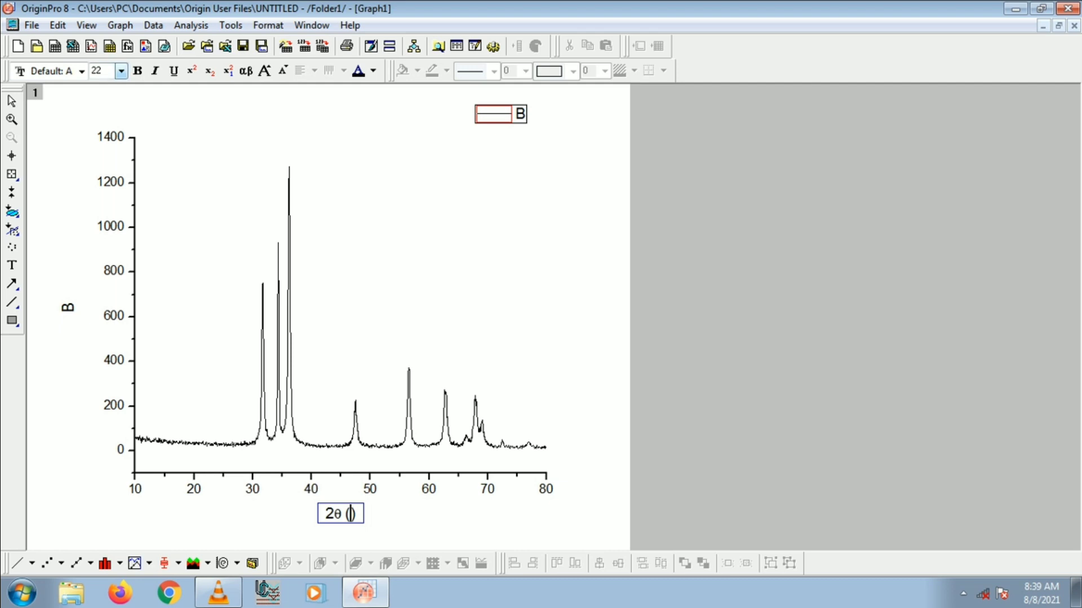
left_click(82, 71)
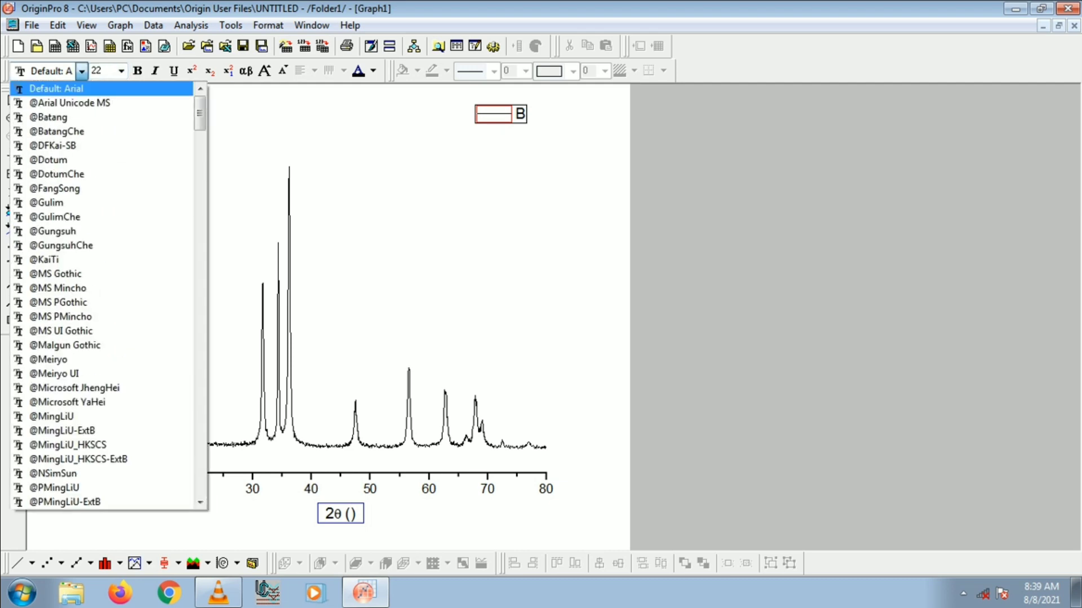
key("a")
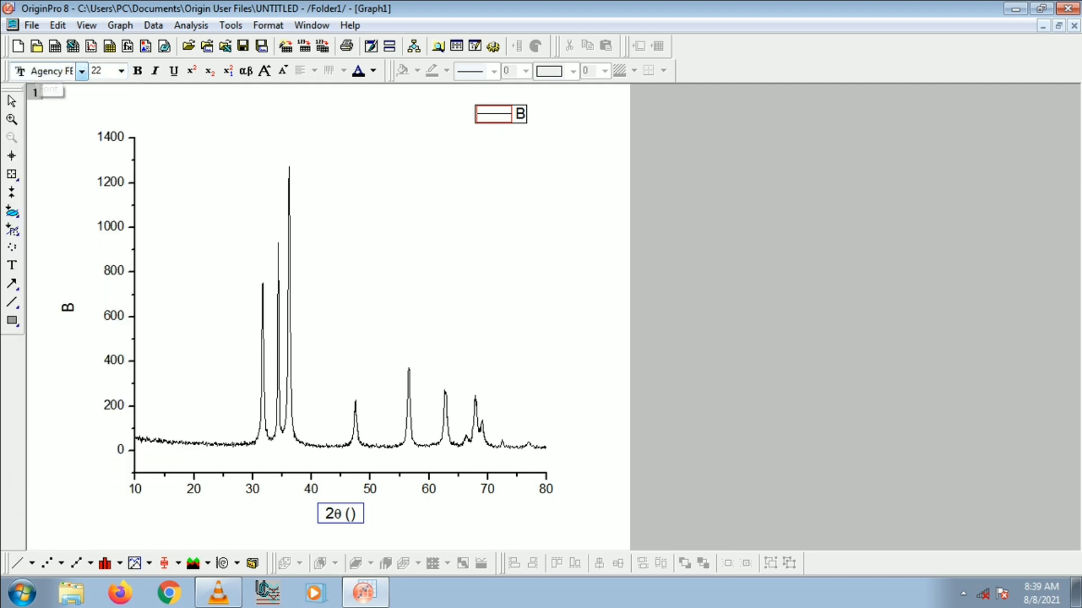
left_click(82, 71)
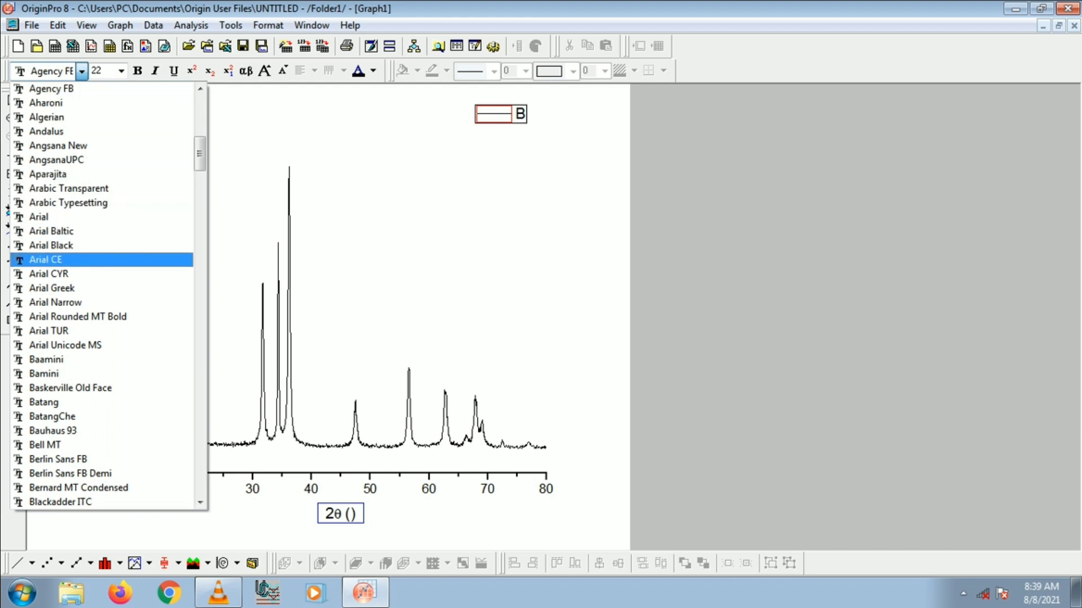
left_click(39, 217)
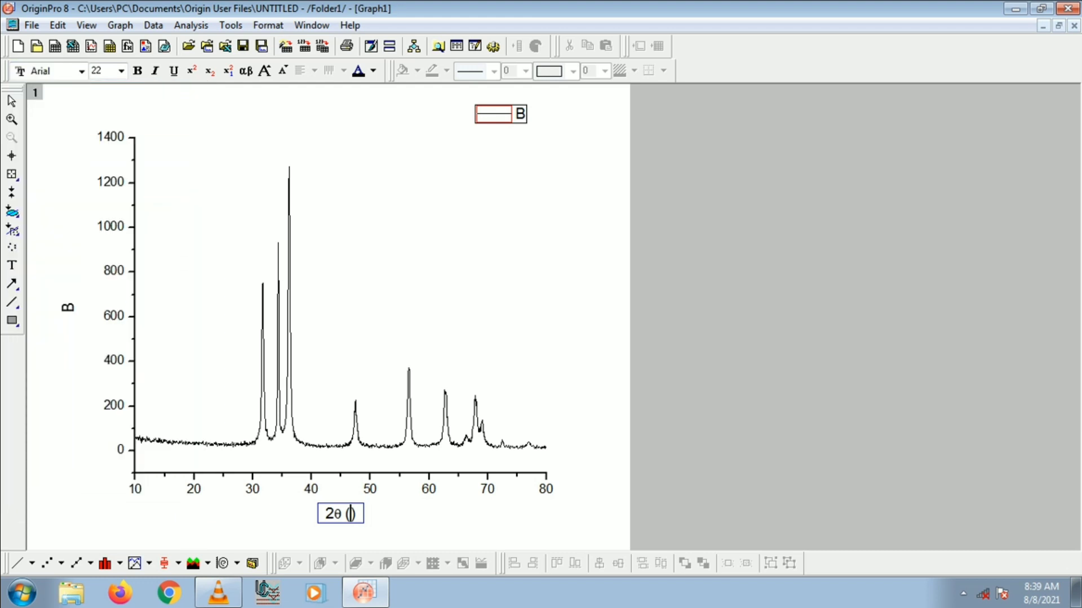
type("degree")
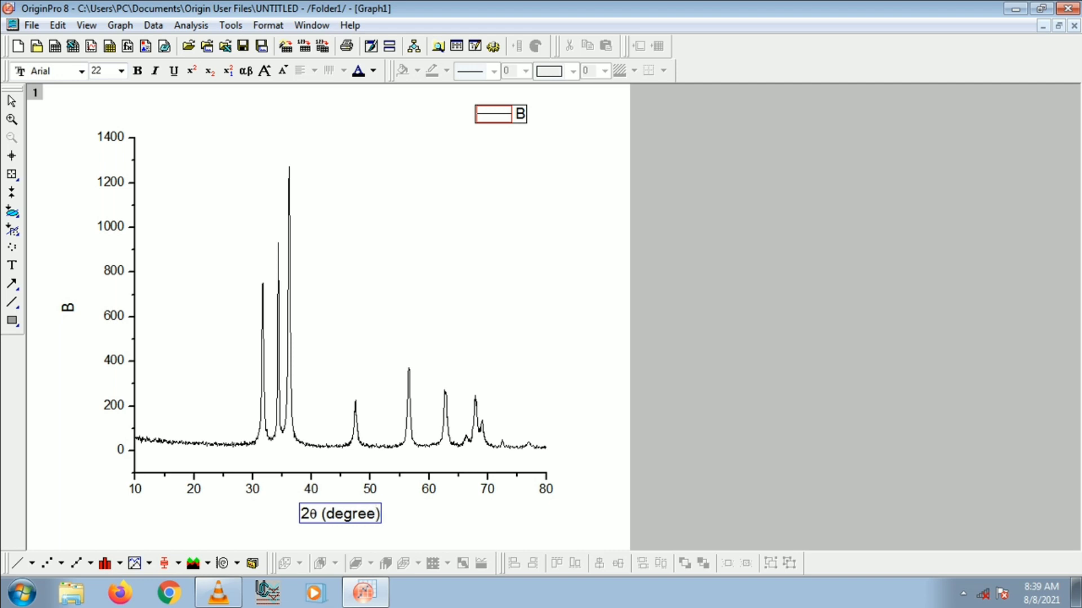
Set the font size of the whole X axis title to 28 and finish editing it
key("ctrl+a")
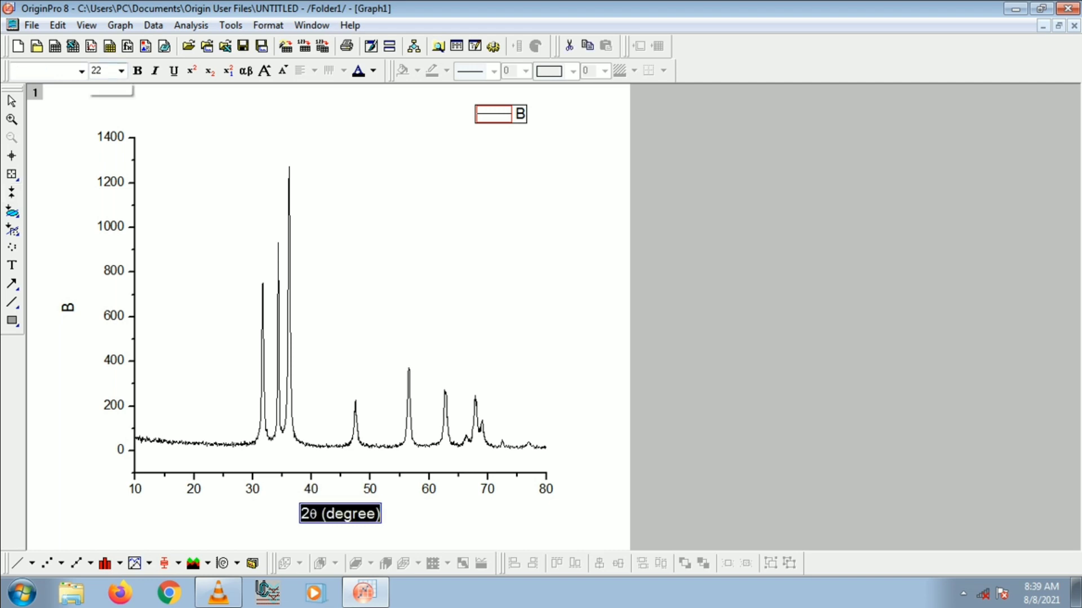
left_click(121, 71)
key("Down")
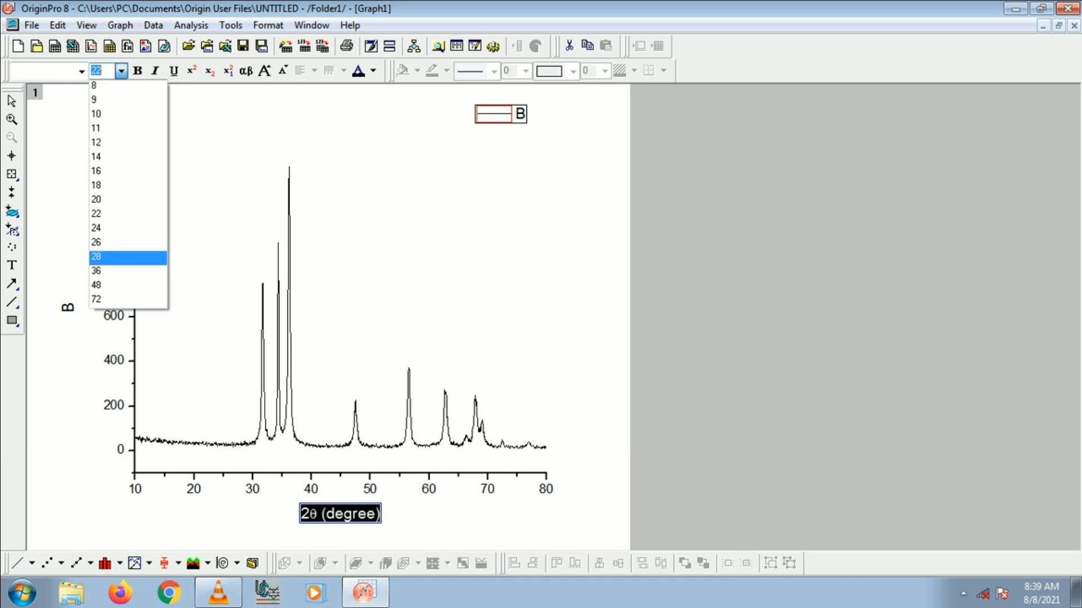
key("Return")
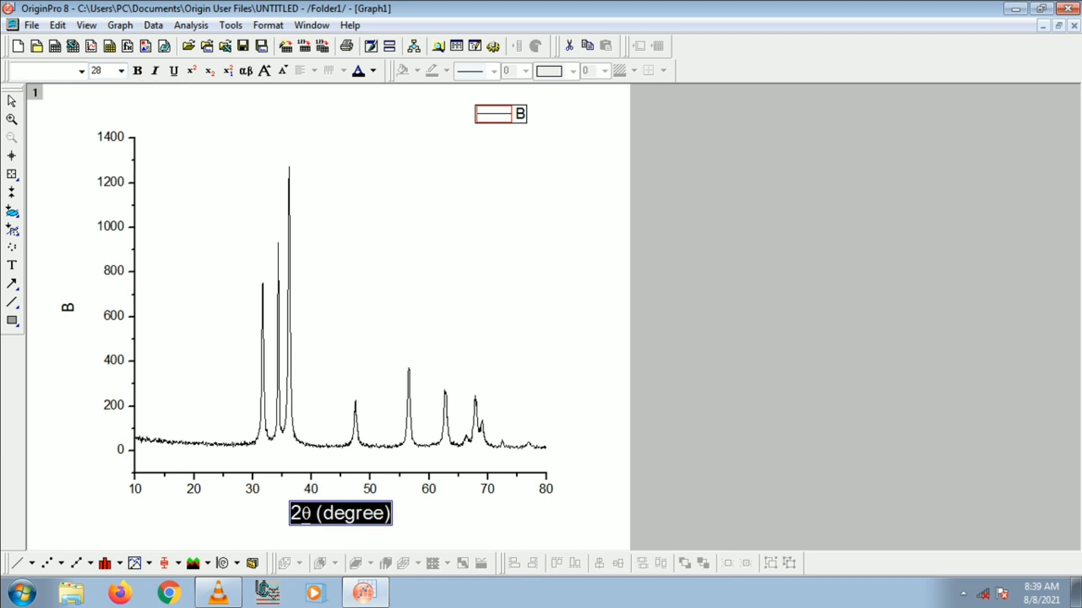
left_click(8, 96)
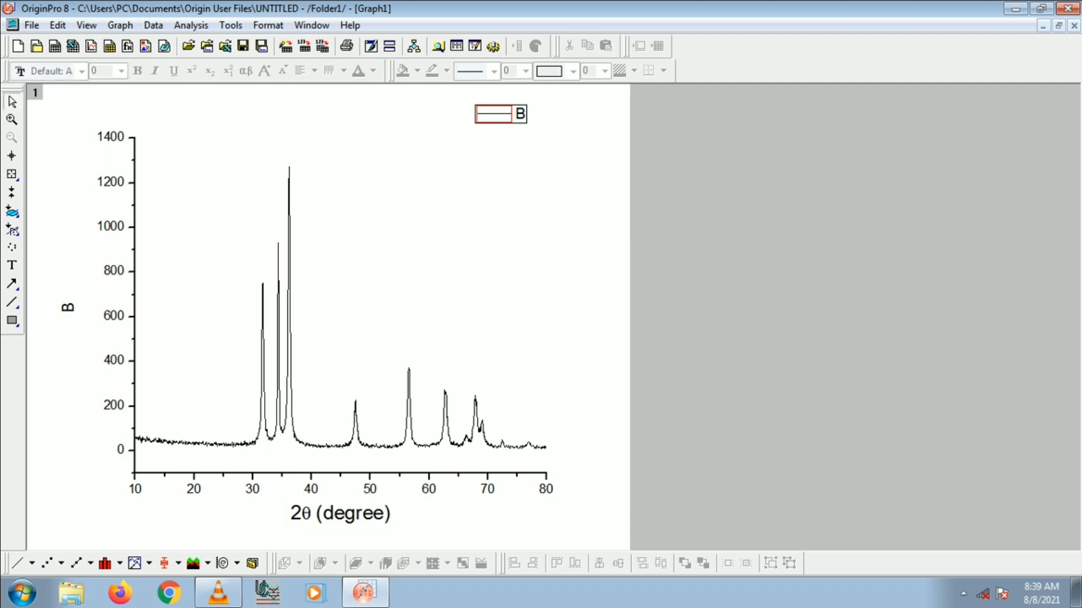
Set the point size of the X axis tick labels to 28 and apply it
double_click(253, 489)
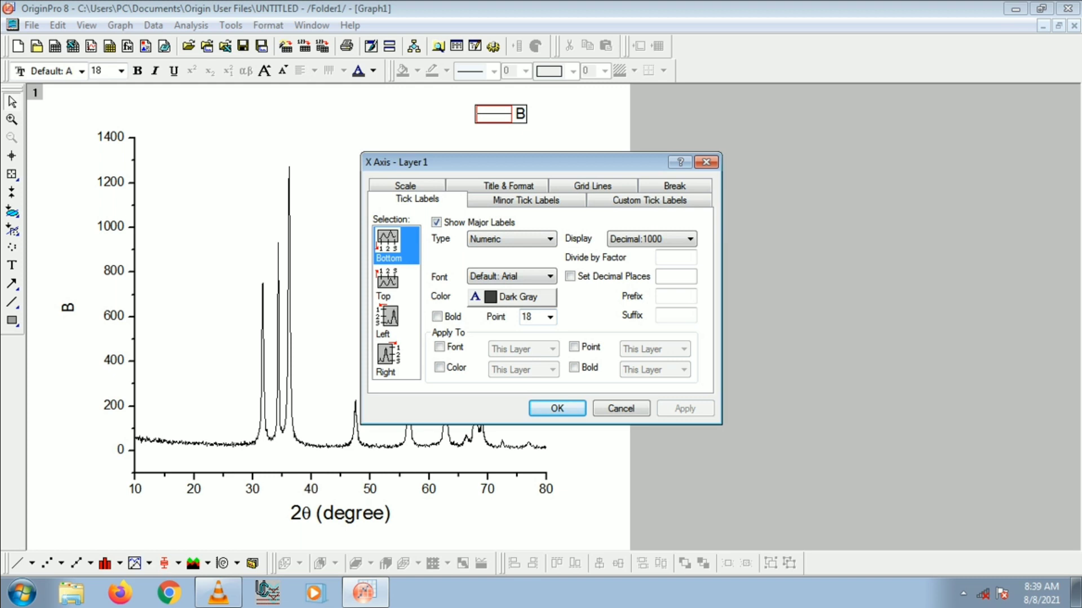
left_click(550, 276)
left_click(550, 277)
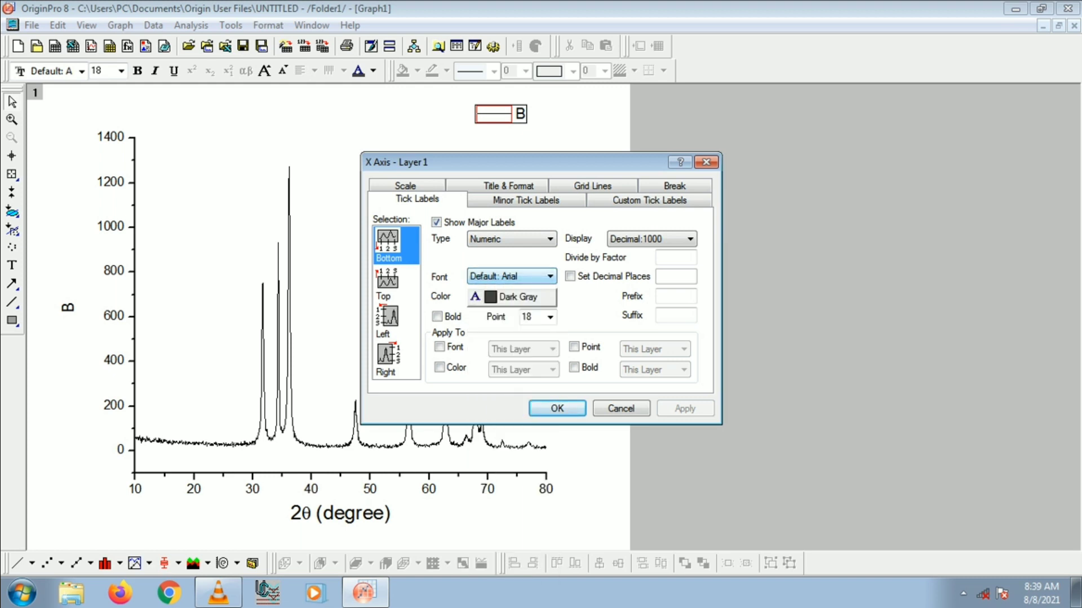
left_click(550, 318)
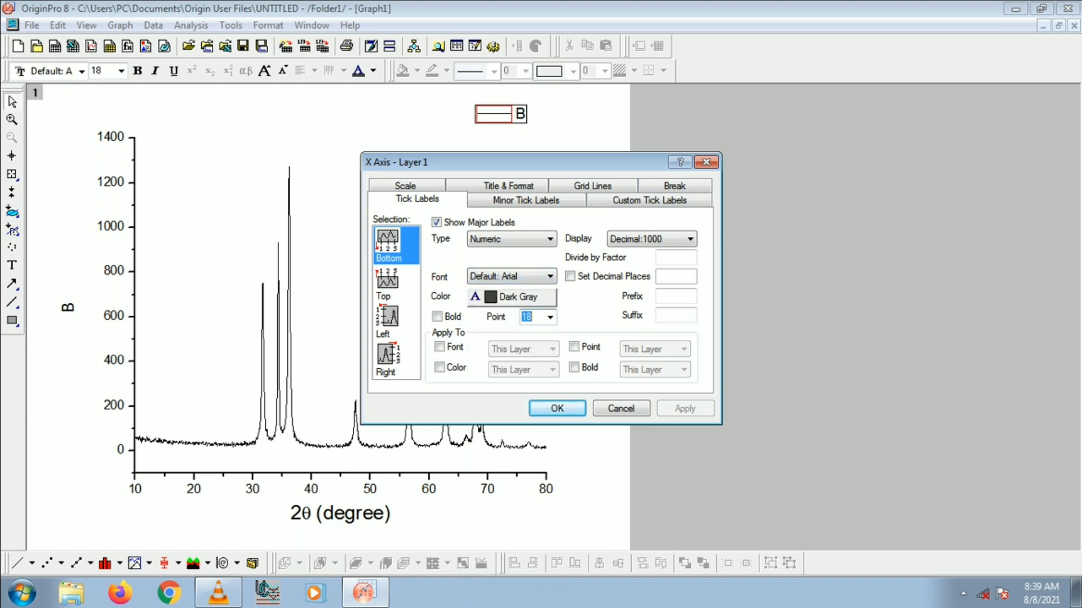
type("20")
key("Return")
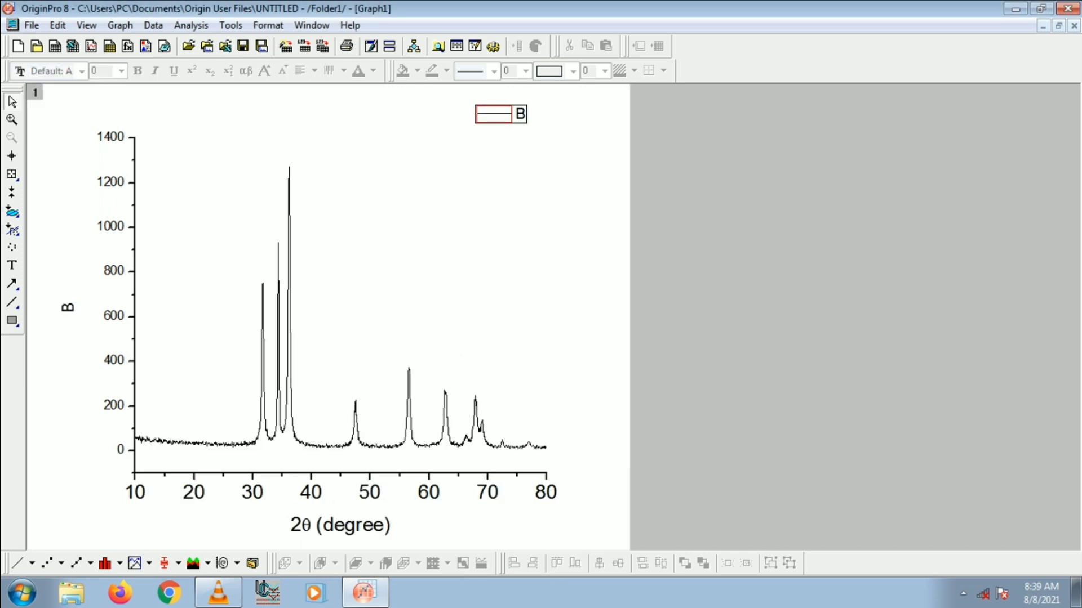
Replace the Y axis title with "Intensity (counts)"
double_click(67, 308)
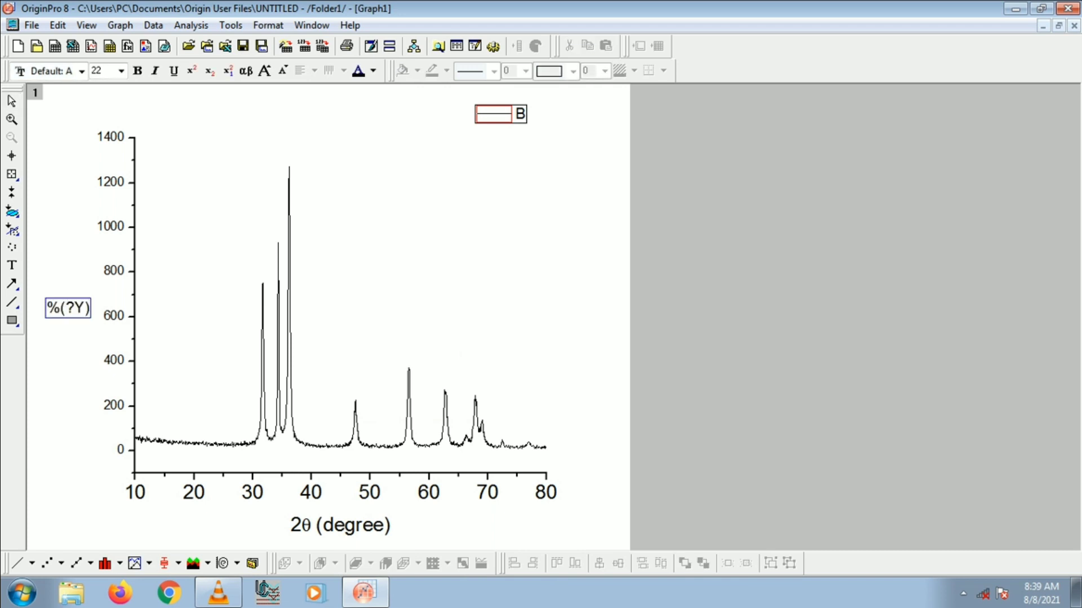
key("ctrl+a")
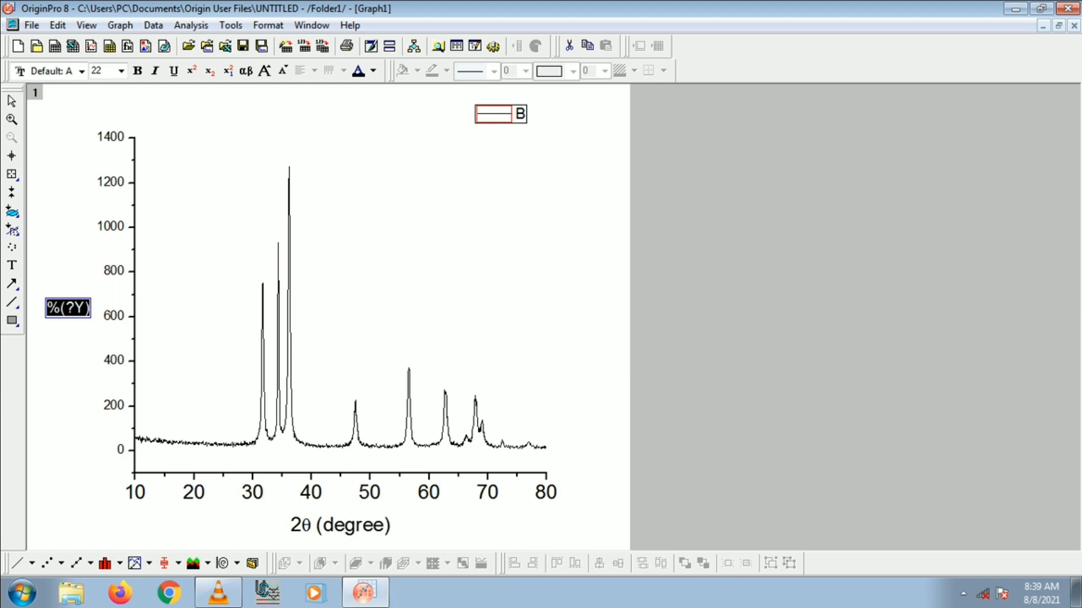
type("Inte")
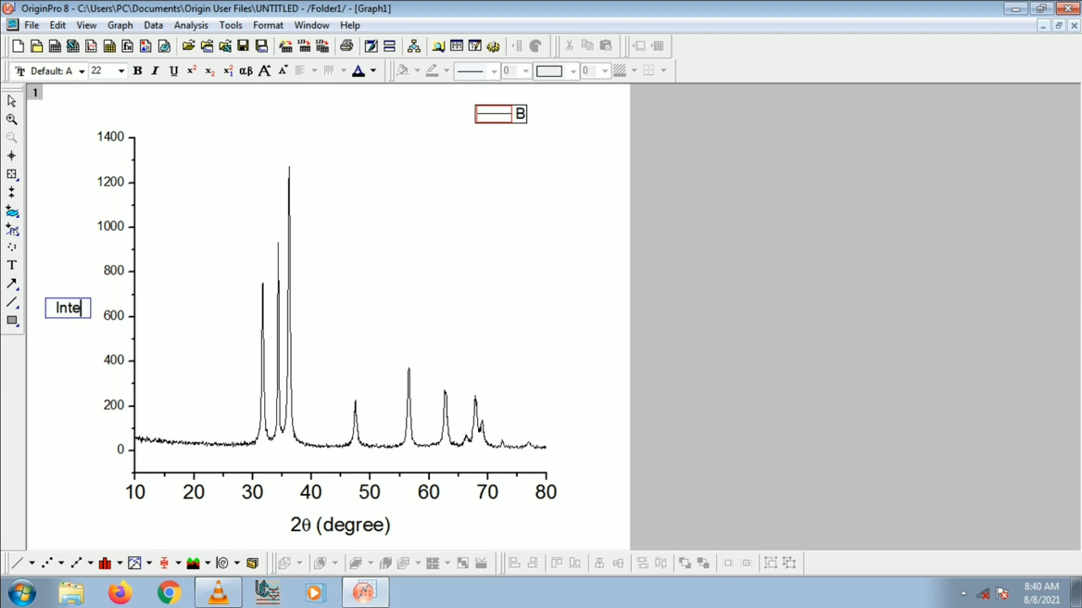
type("nsit")
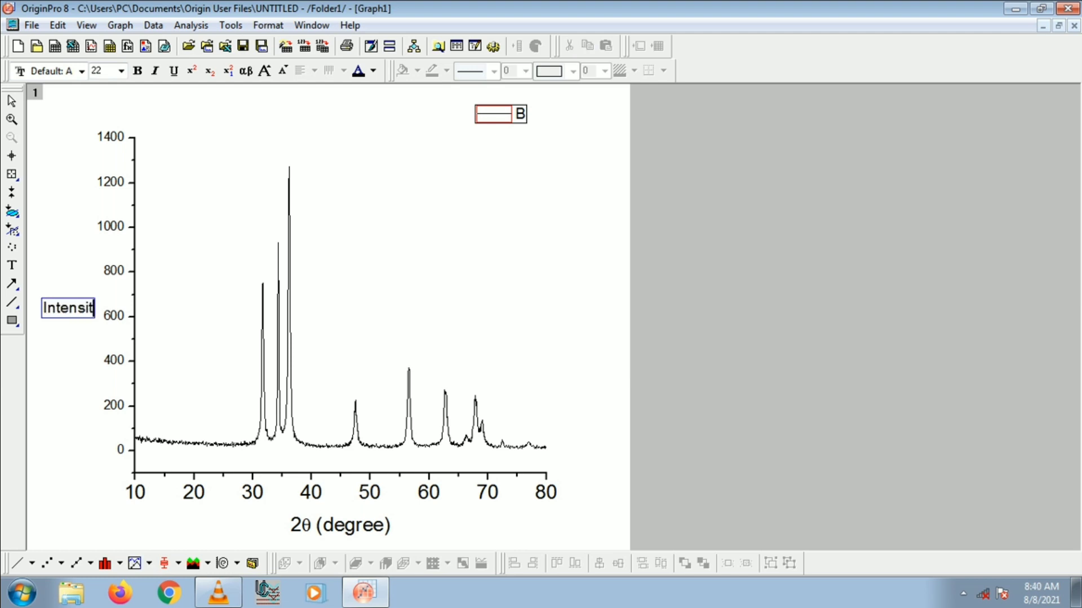
type("y ()")
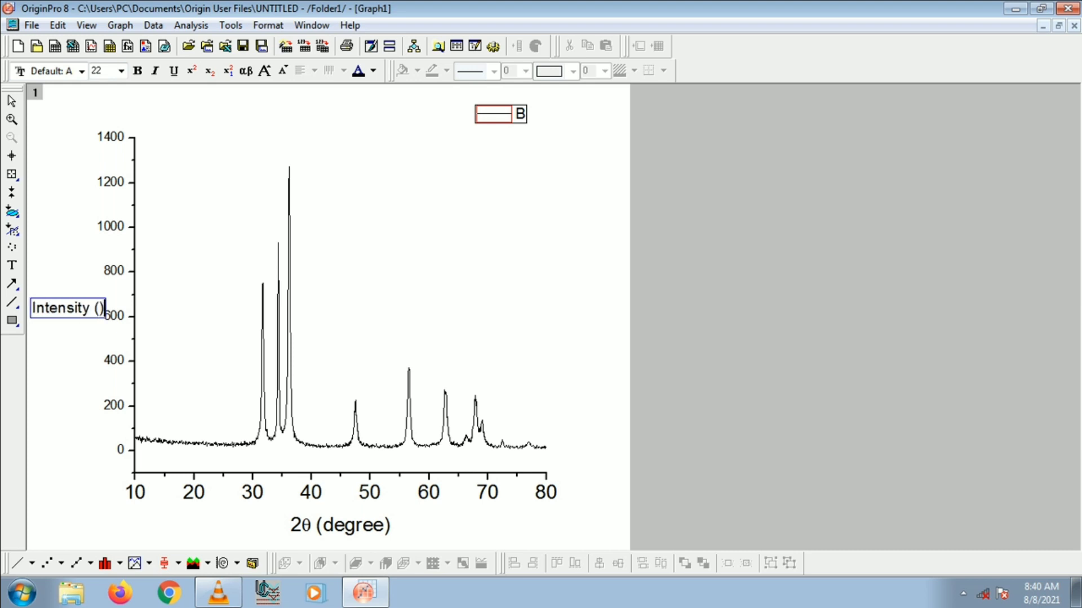
key("Left")
type("co")
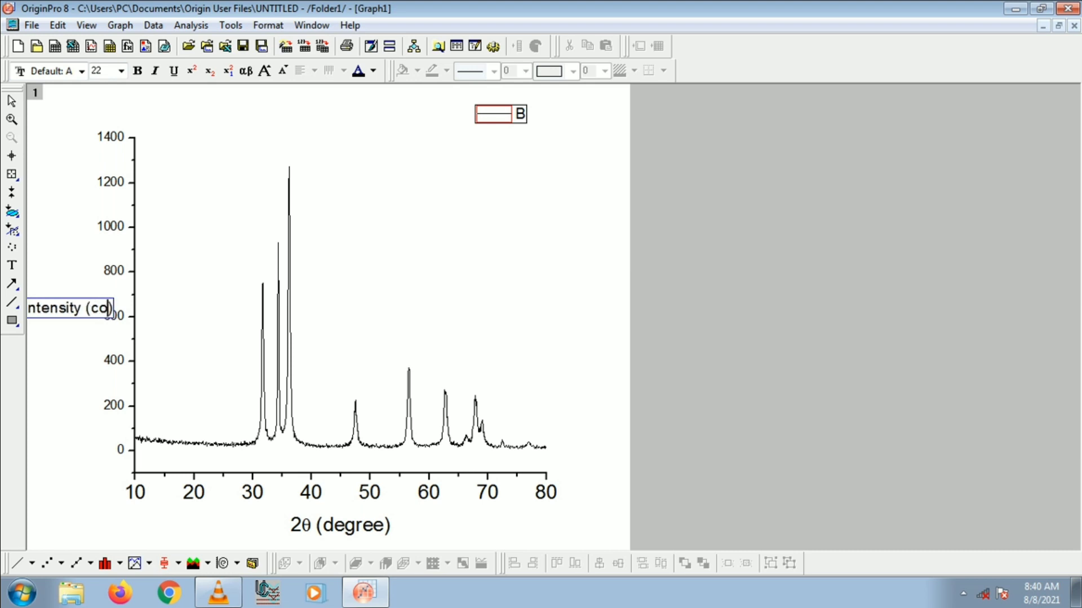
type("unts")
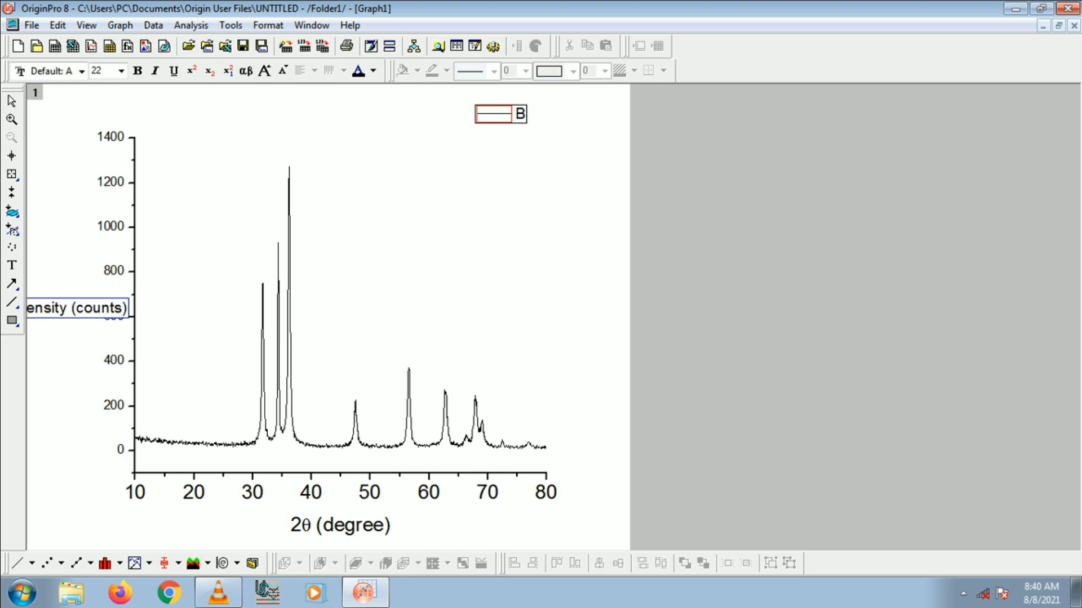
Set the font size of the whole Y axis title to 28 and finish editing it
key("ctrl+a")
left_click(104, 71)
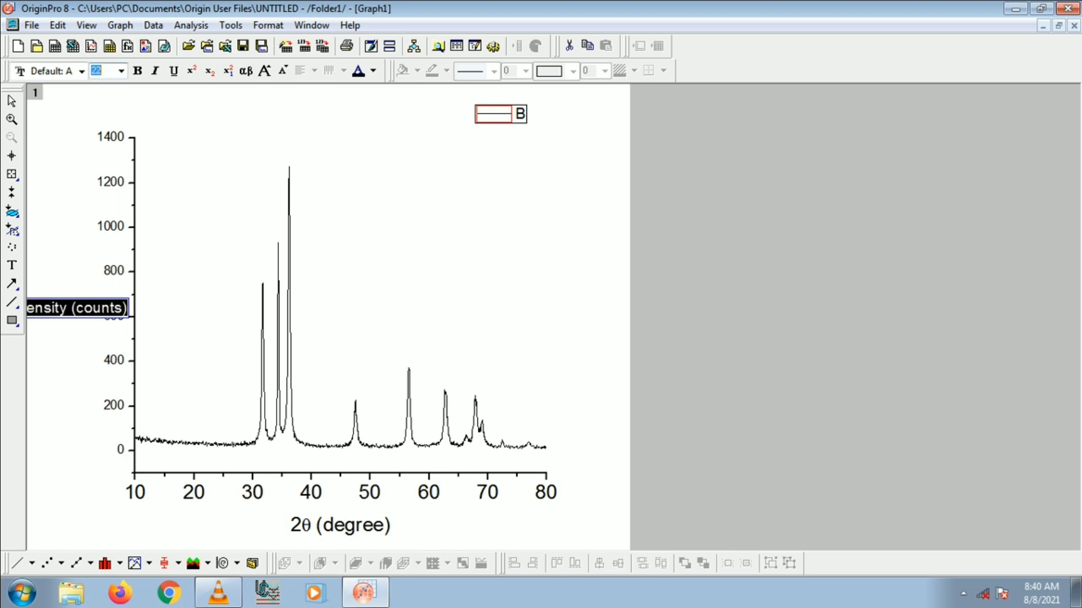
type("28")
key("Return")
key("Escape")
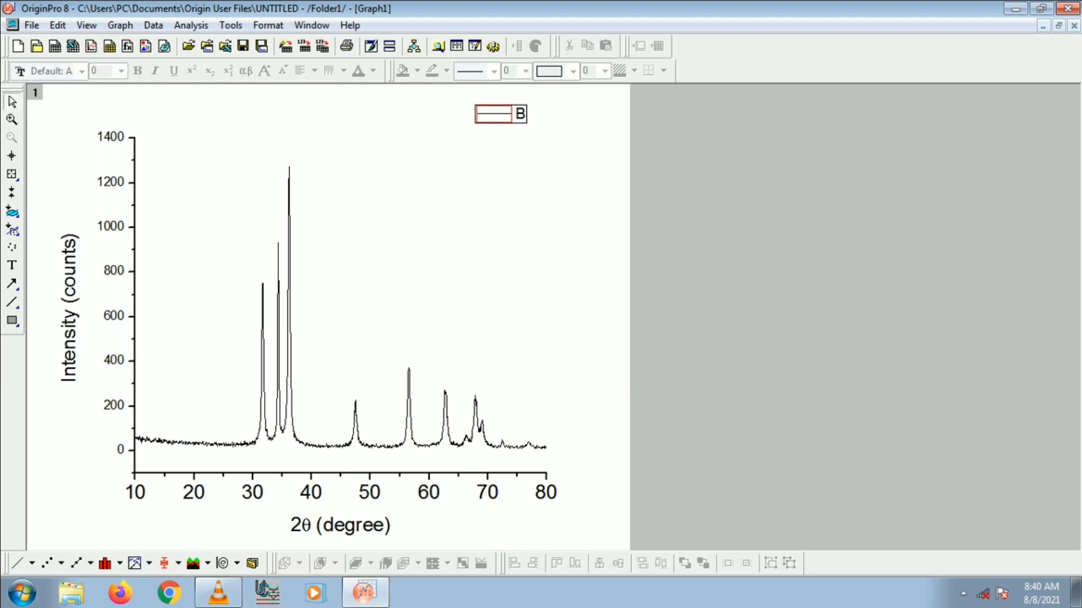
Set the point size of the left Y axis tick labels to 28 and apply it
double_click(112, 316)
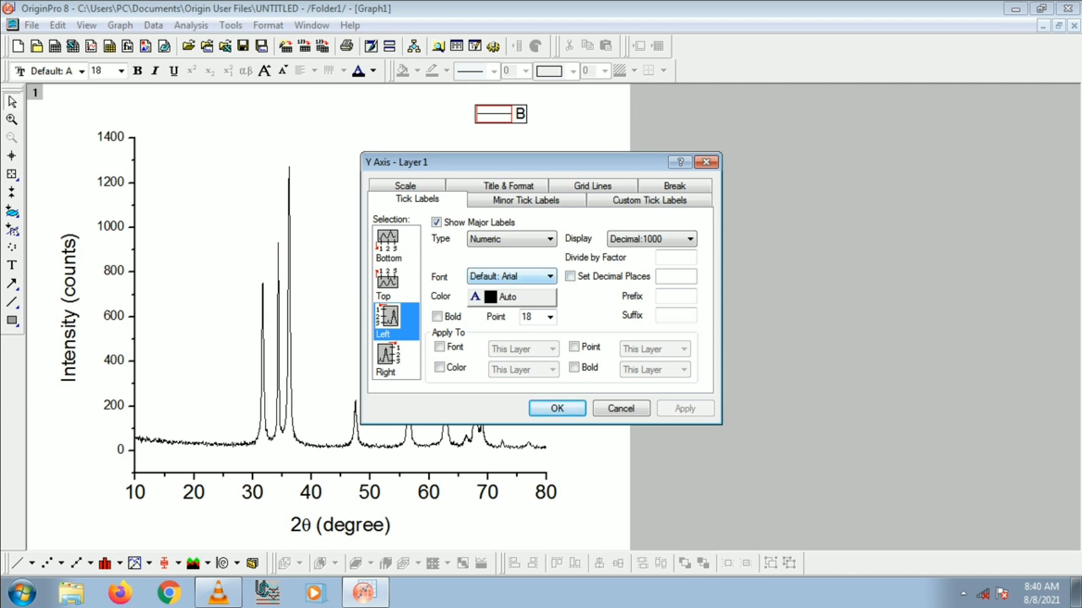
left_click_drag(534, 317, 520, 317)
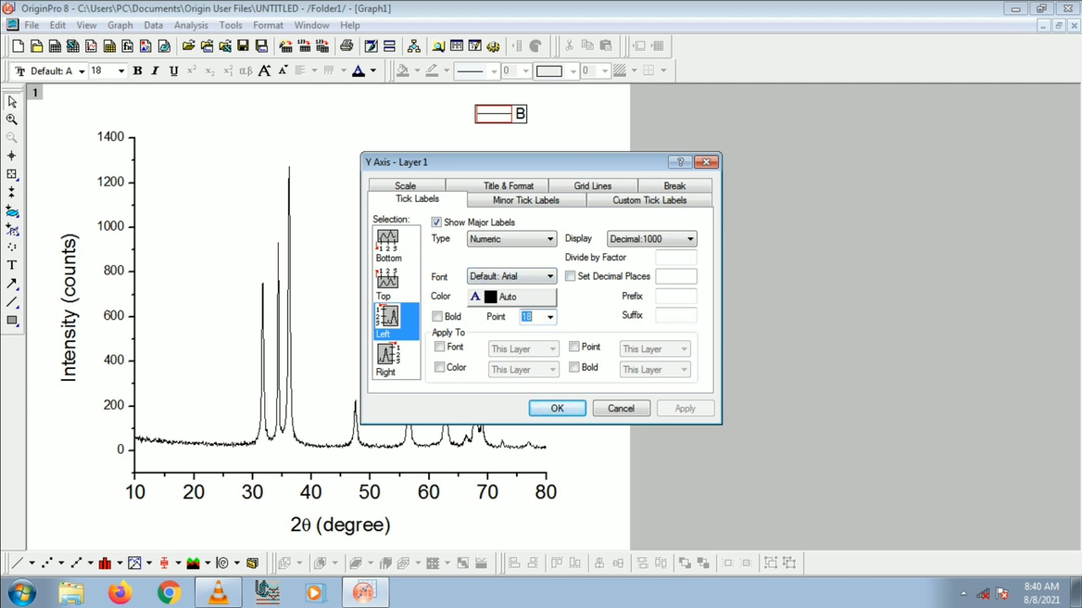
type("20")
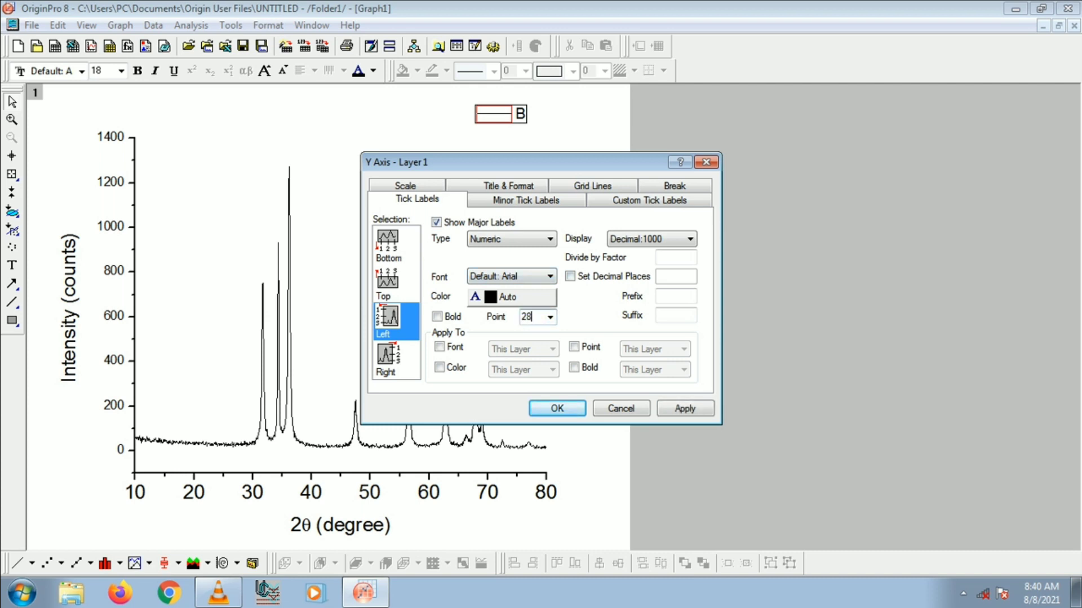
key("Return")
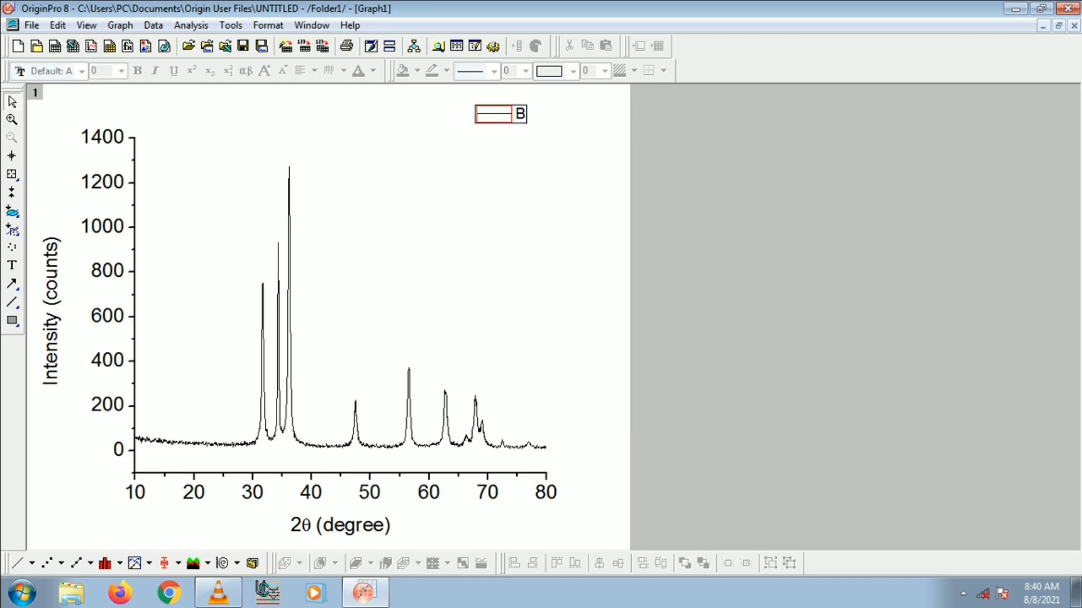
double_click(52, 321)
left_click(82, 322)
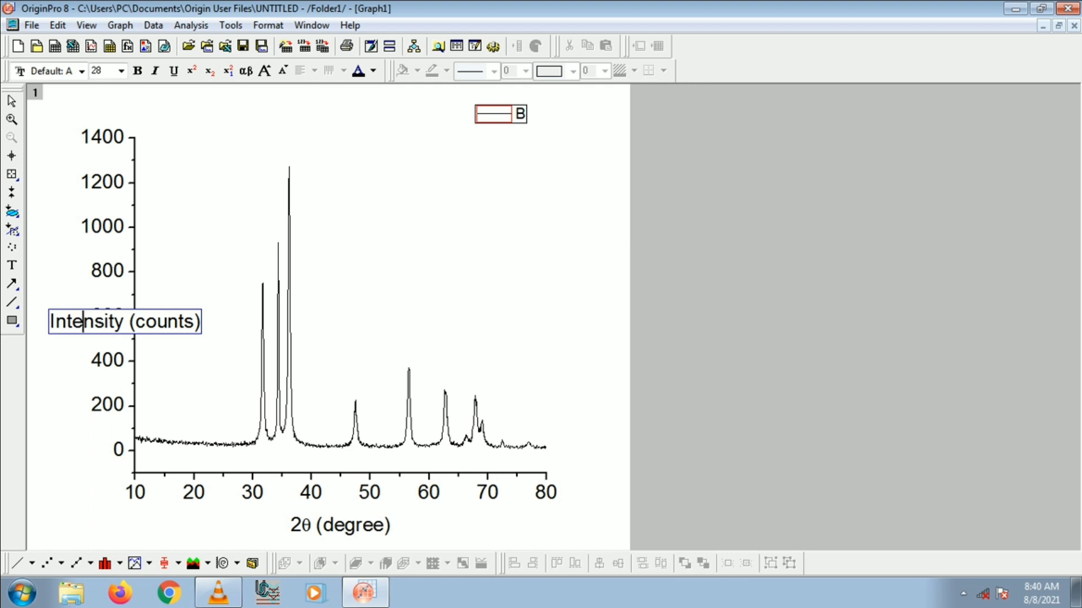
key("Escape")
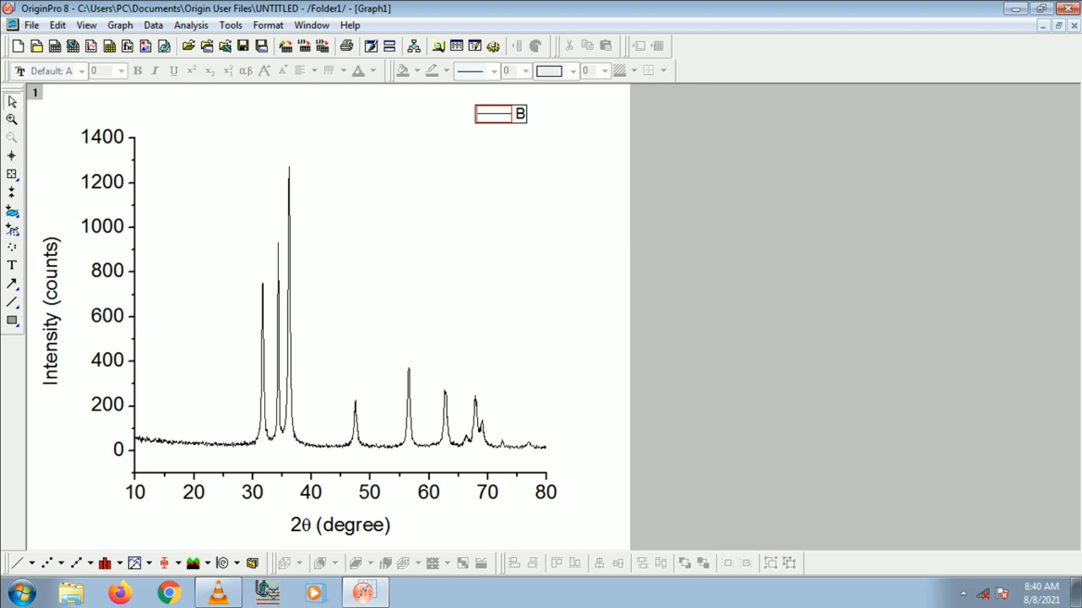
Delete the legend above the plot
left_click(502, 114)
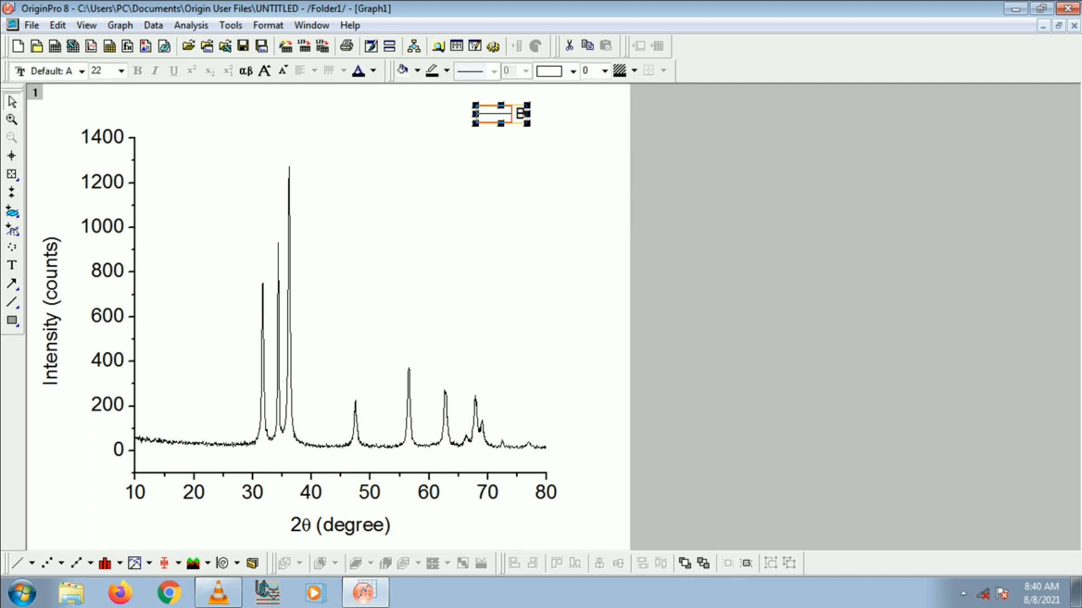
right_click(523, 121)
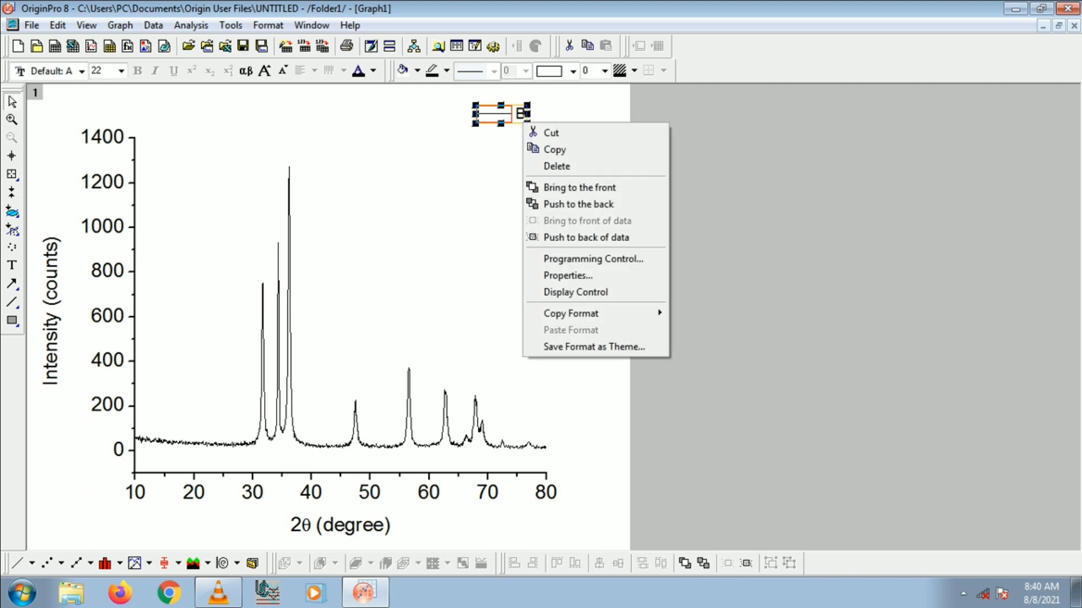
left_click(557, 166)
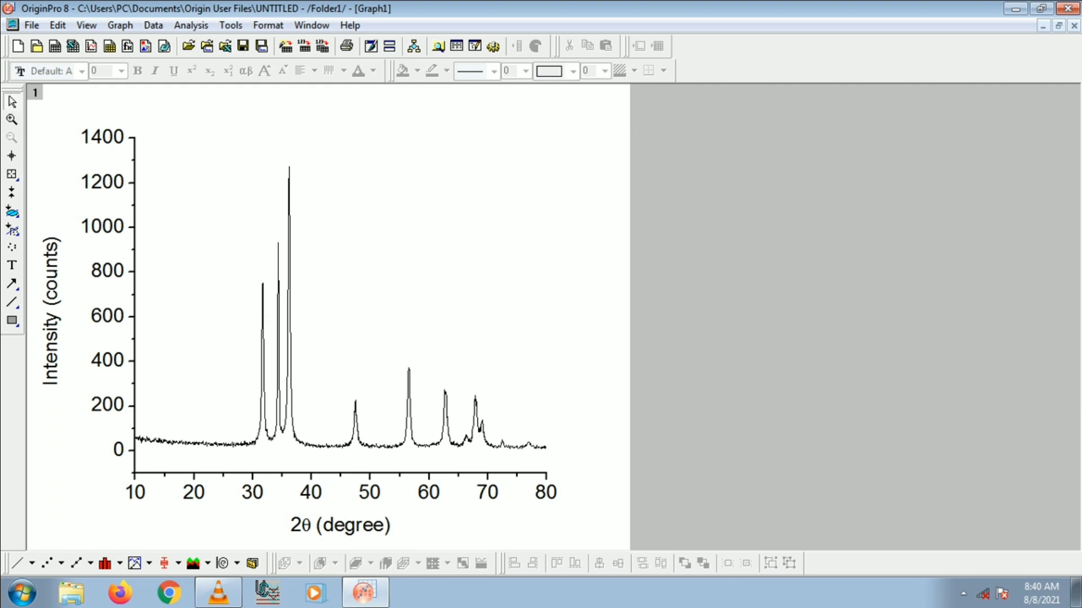
Add a new linked layer with a top X and a right Y axis to the graph
right_click(562, 212)
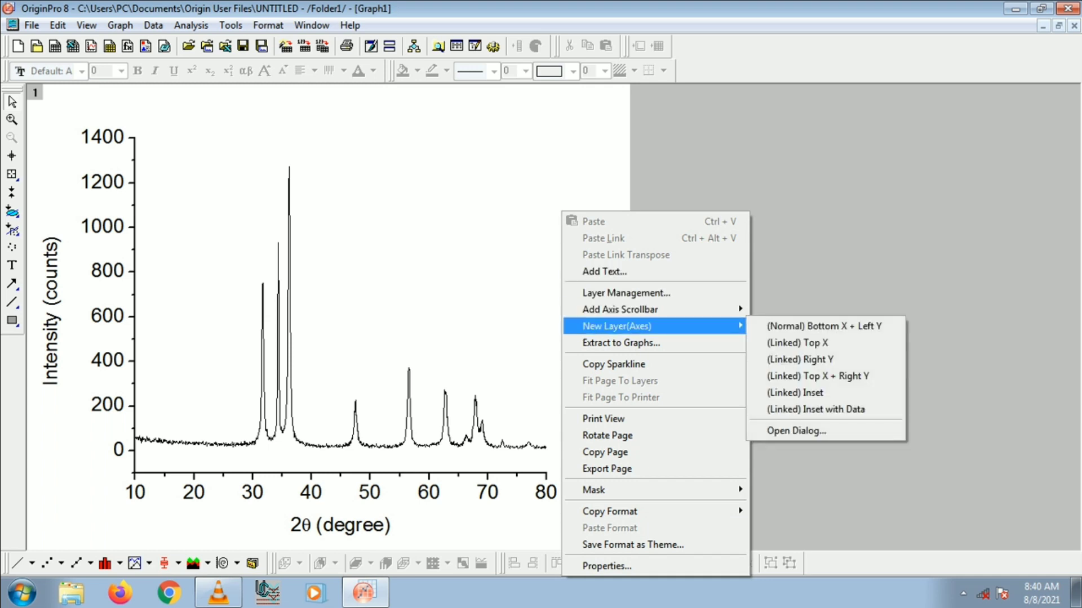
mouse_move(653, 326)
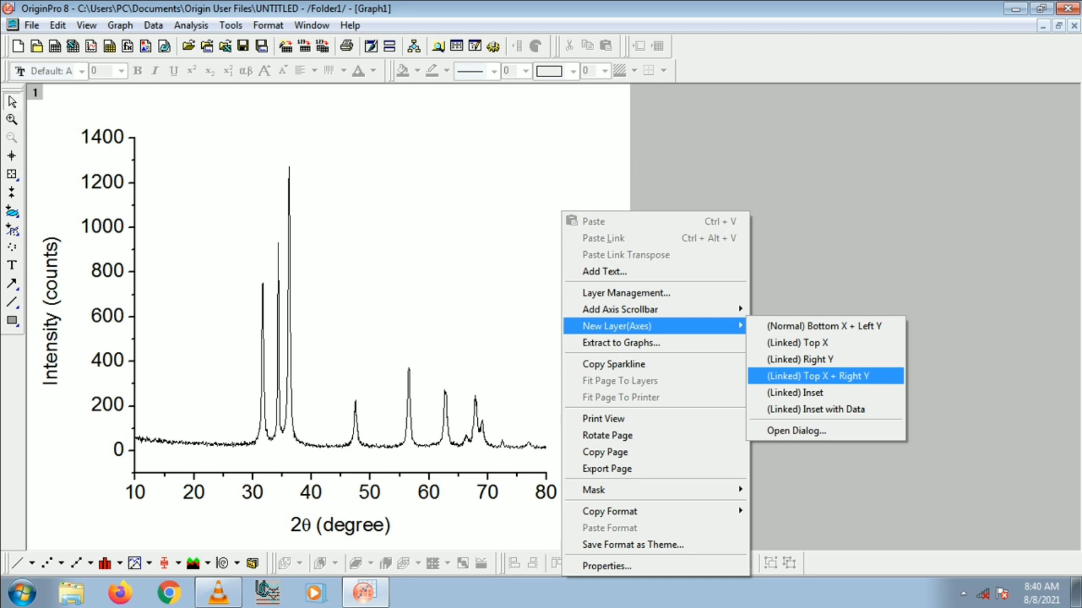
left_click(826, 376)
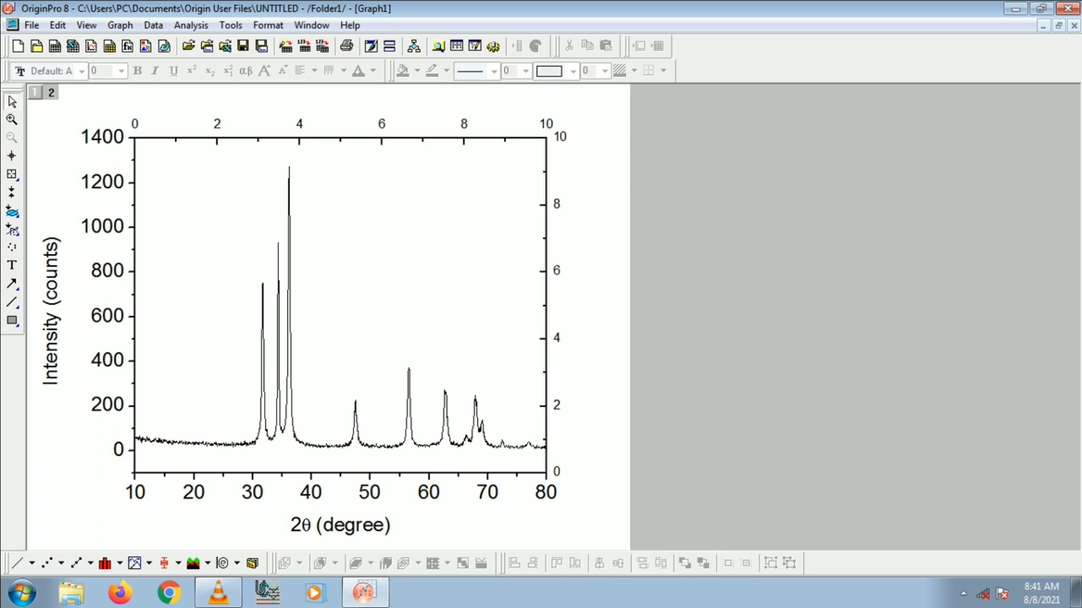
Delete the tick labels of the new layer's right Y axis and top X axis
left_click(556, 271)
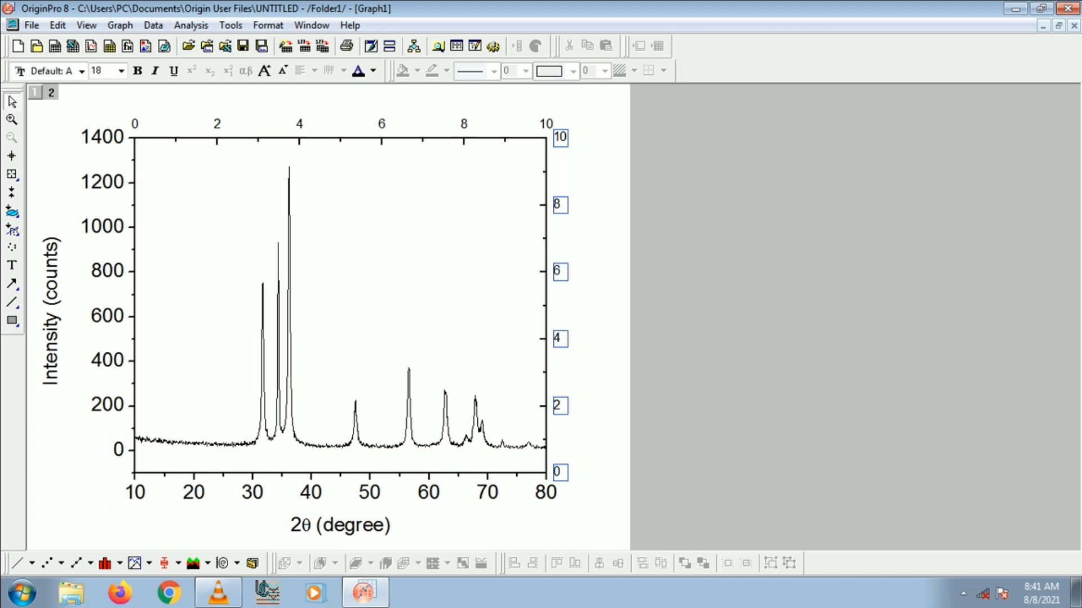
right_click(560, 337)
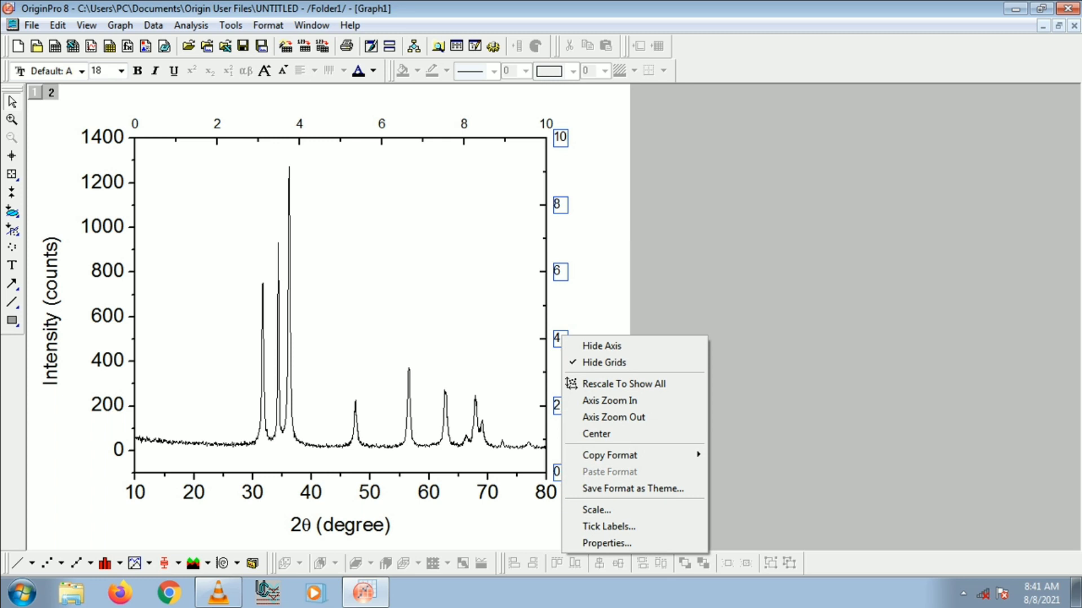
key("Escape")
left_click(557, 272)
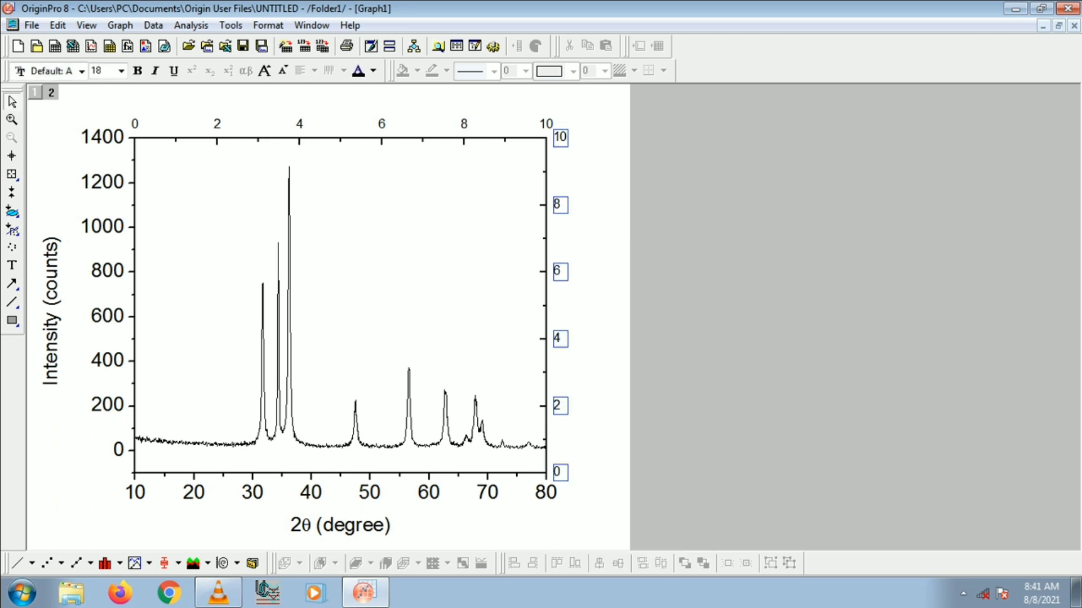
key("Delete")
left_click(382, 124)
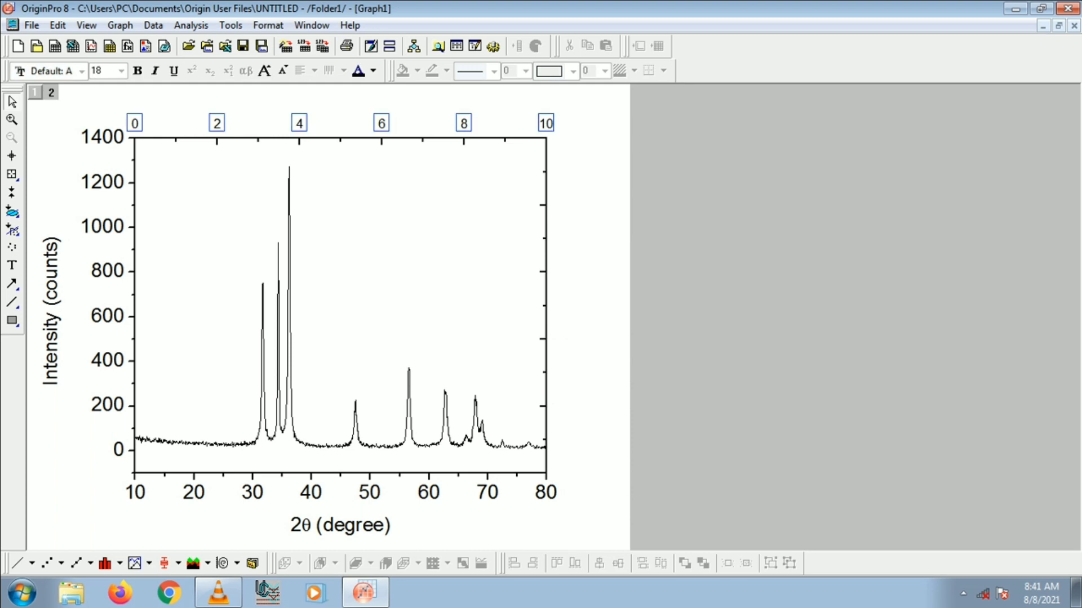
key("Delete")
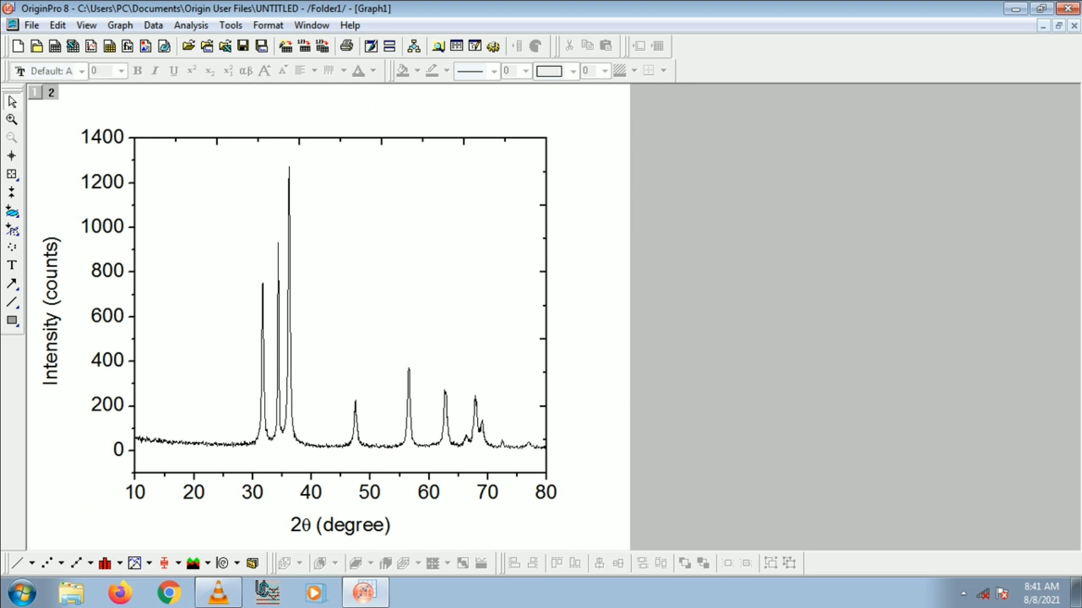
Set the major and minor ticks of Layer 2's right Y axis to None
double_click(546, 247)
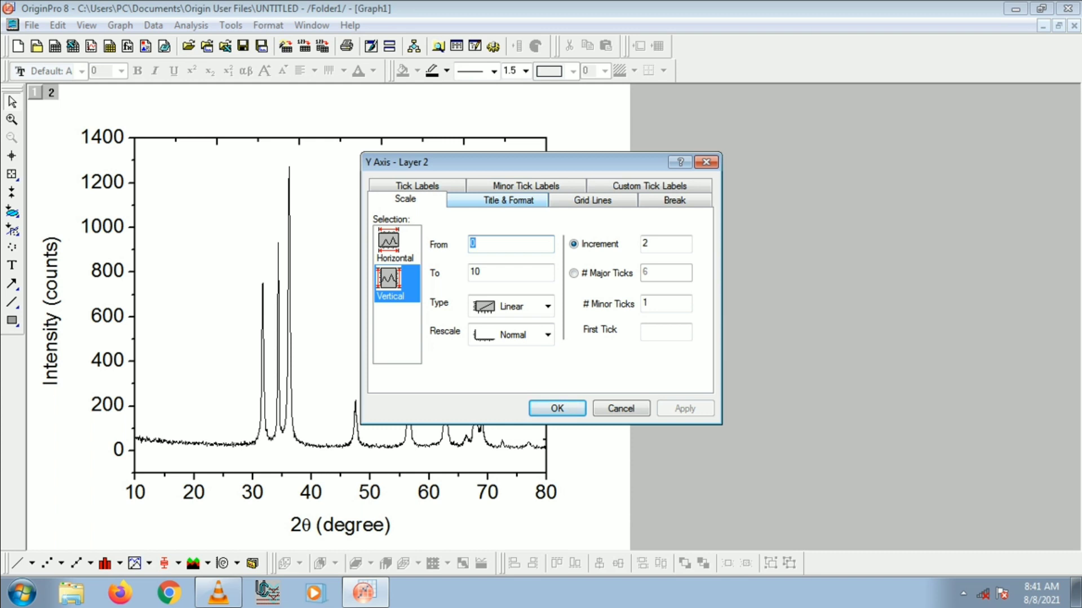
left_click(509, 200)
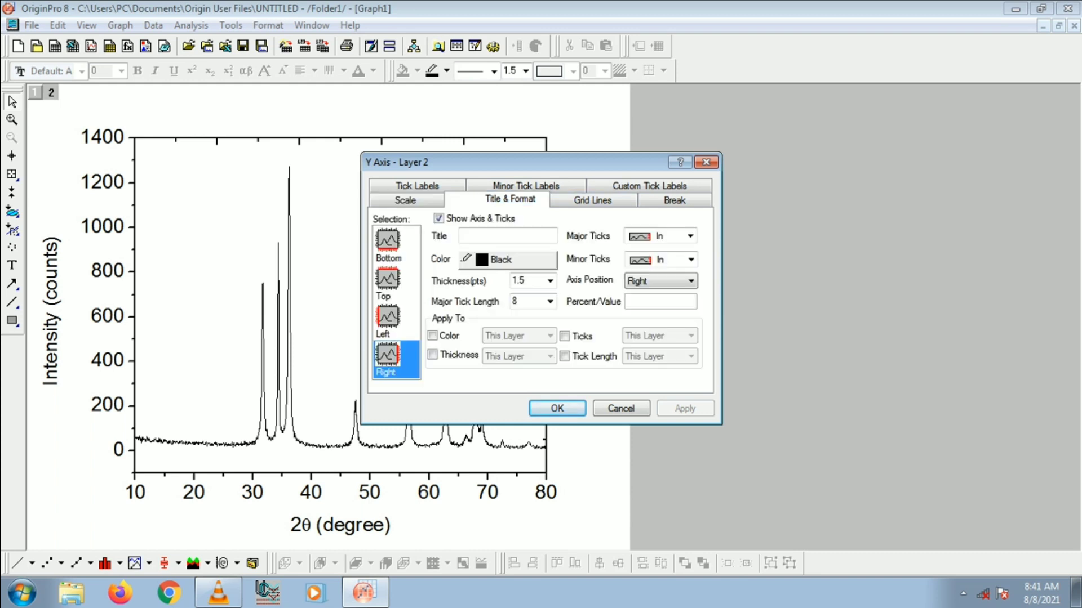
left_click(689, 236)
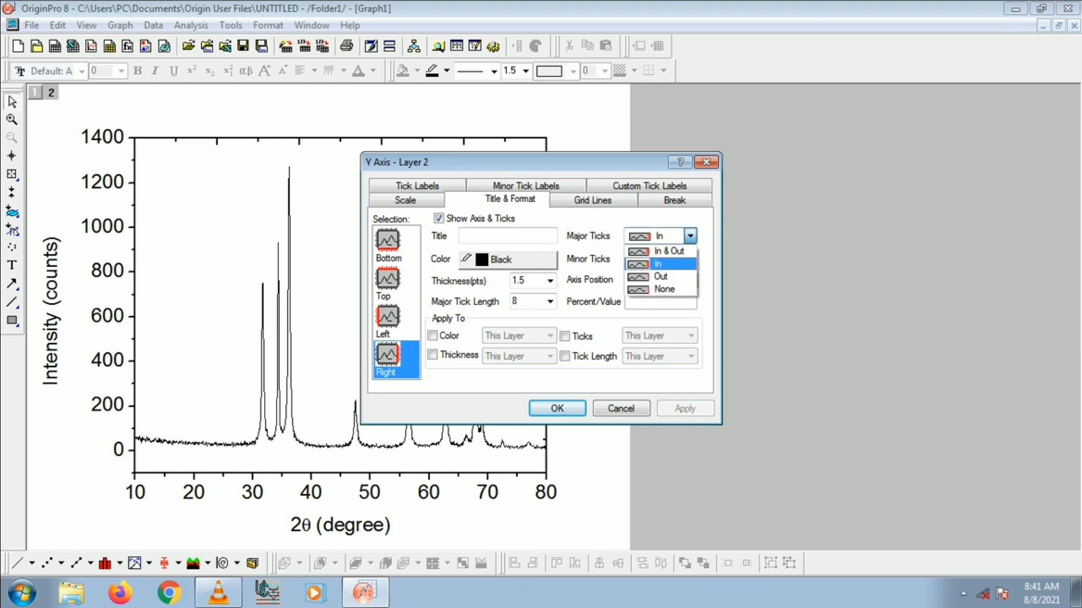
left_click(665, 289)
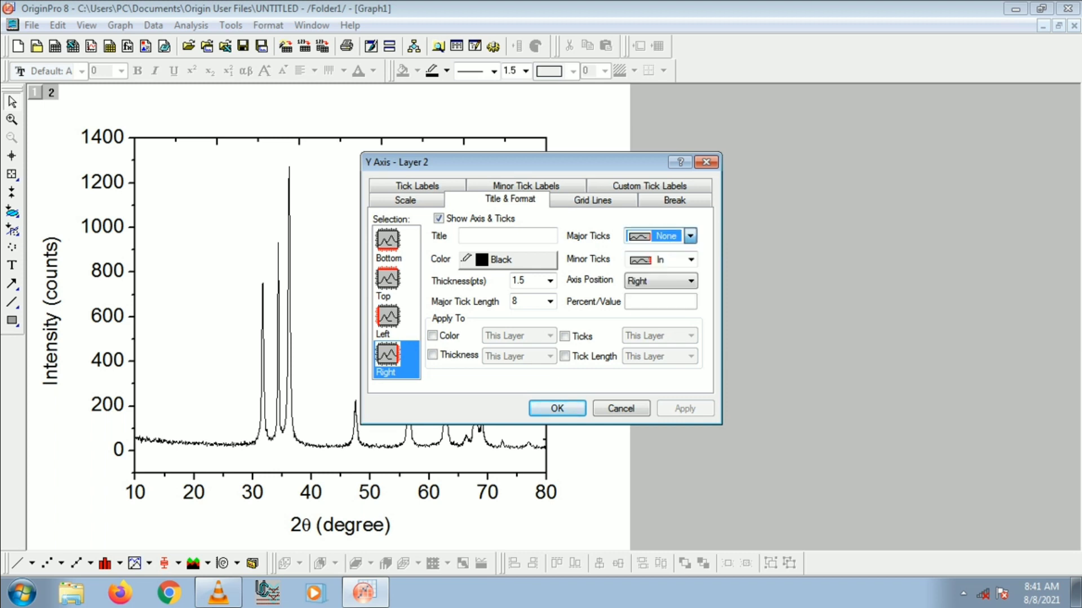
left_click(691, 260)
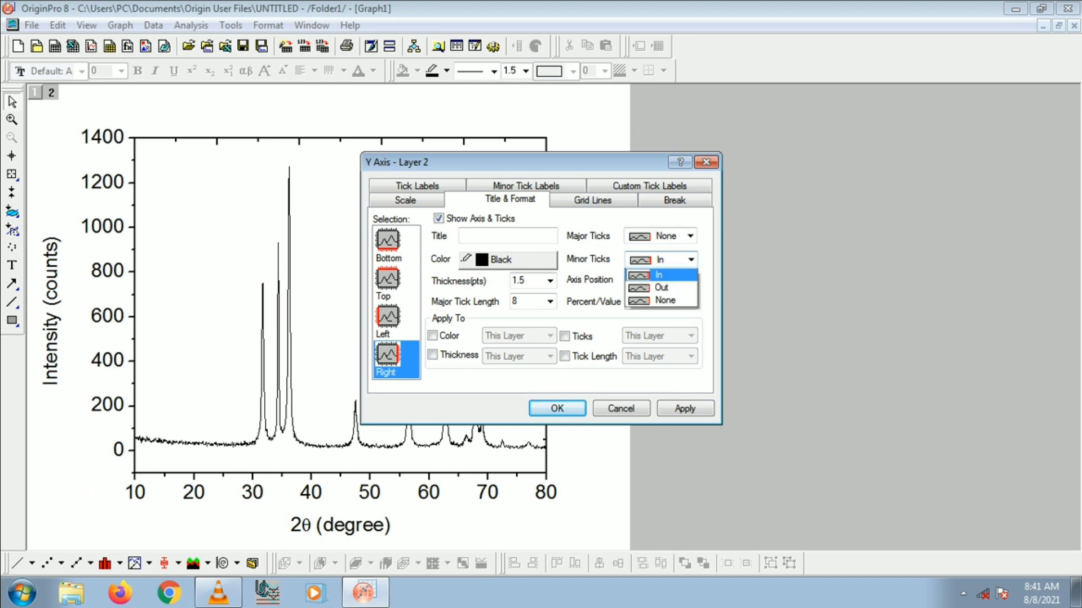
left_click(663, 313)
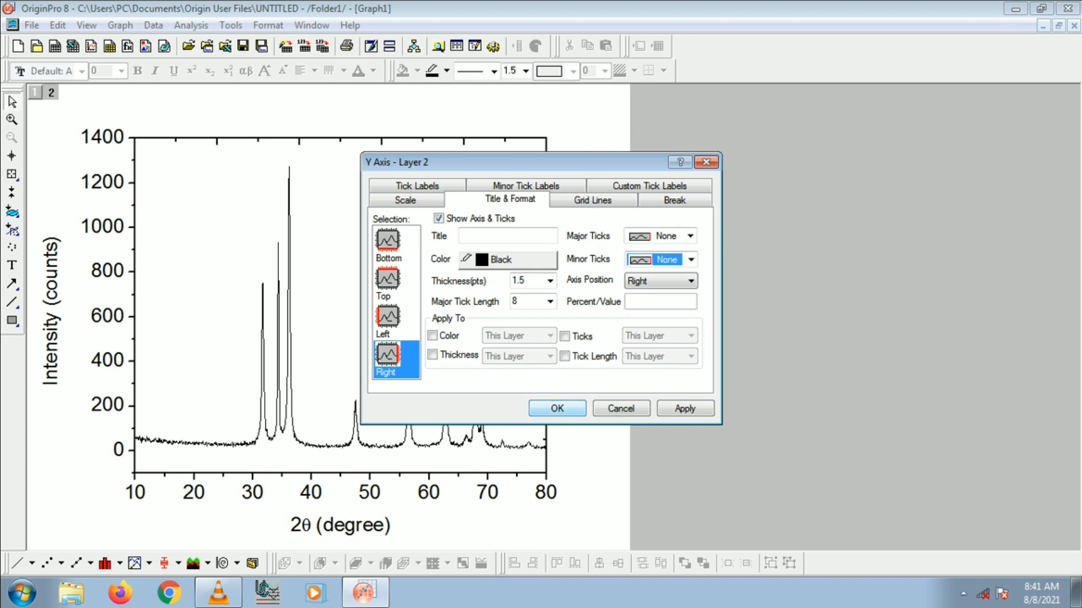
left_click(557, 408)
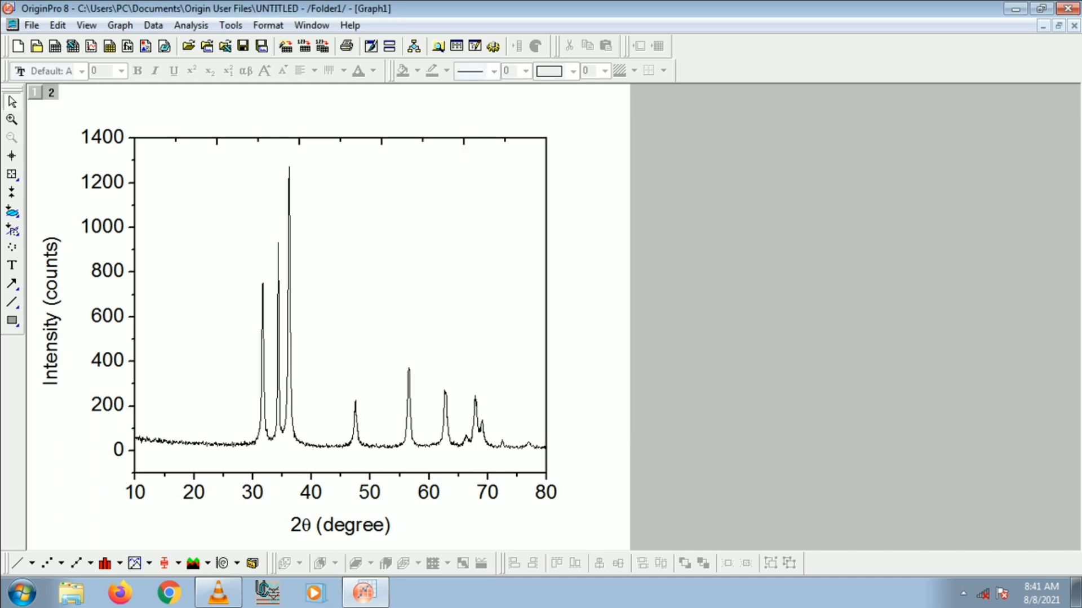
Remove the major and minor ticks from Layer 2's top X axis by setting both to None
double_click(340, 138)
left_click(508, 200)
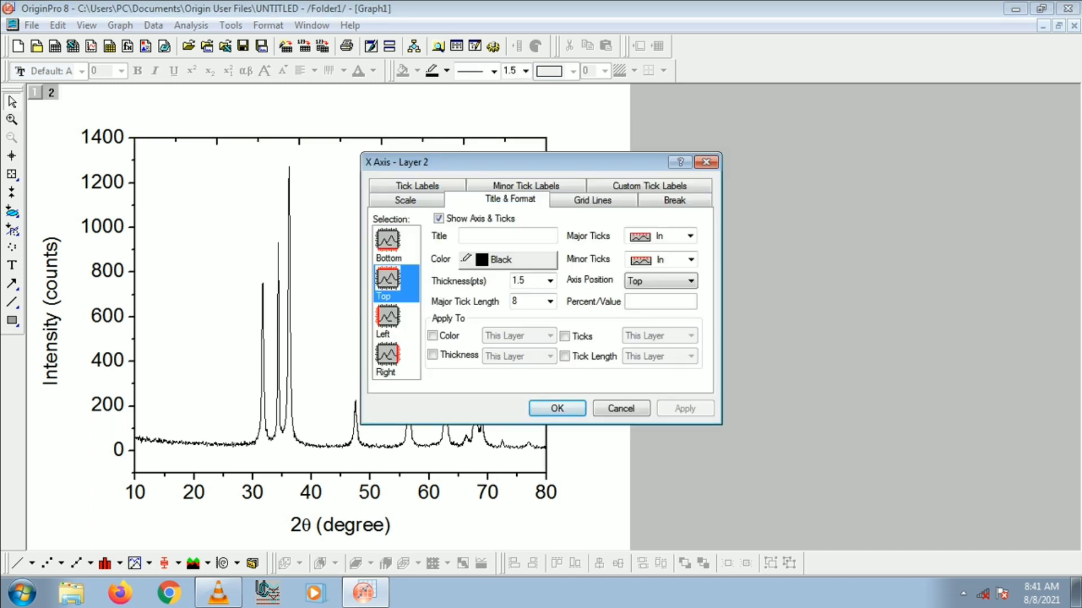
left_click(690, 236)
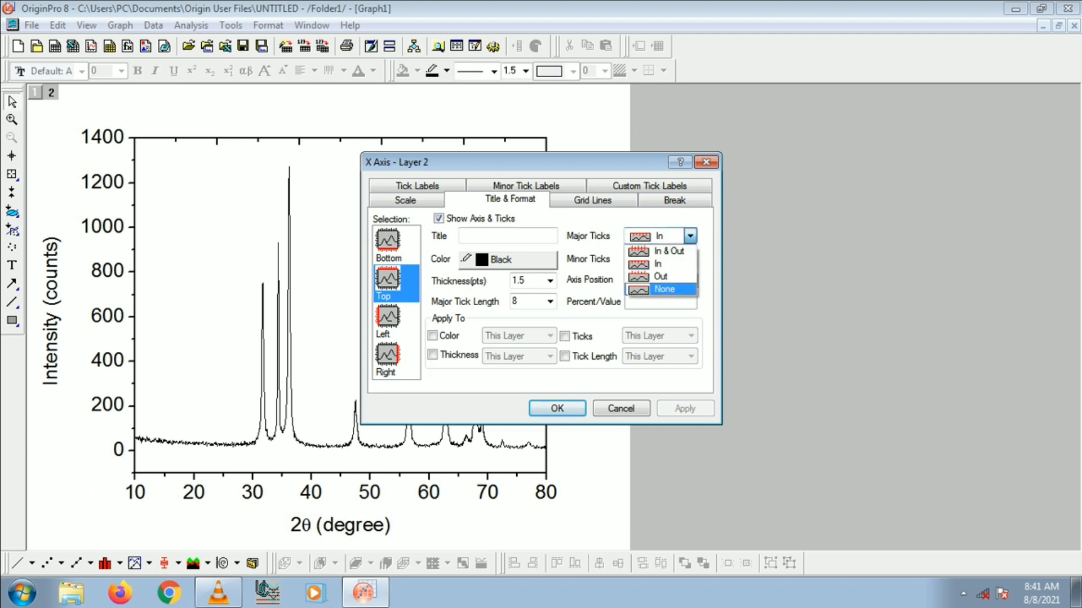
left_click(659, 289)
left_click(690, 260)
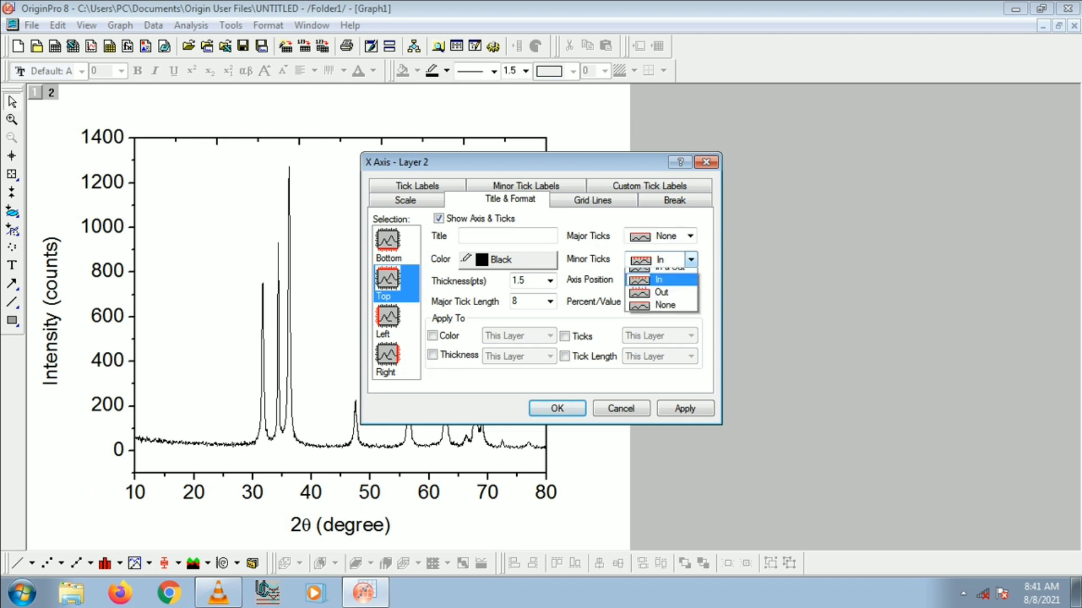
left_click(663, 313)
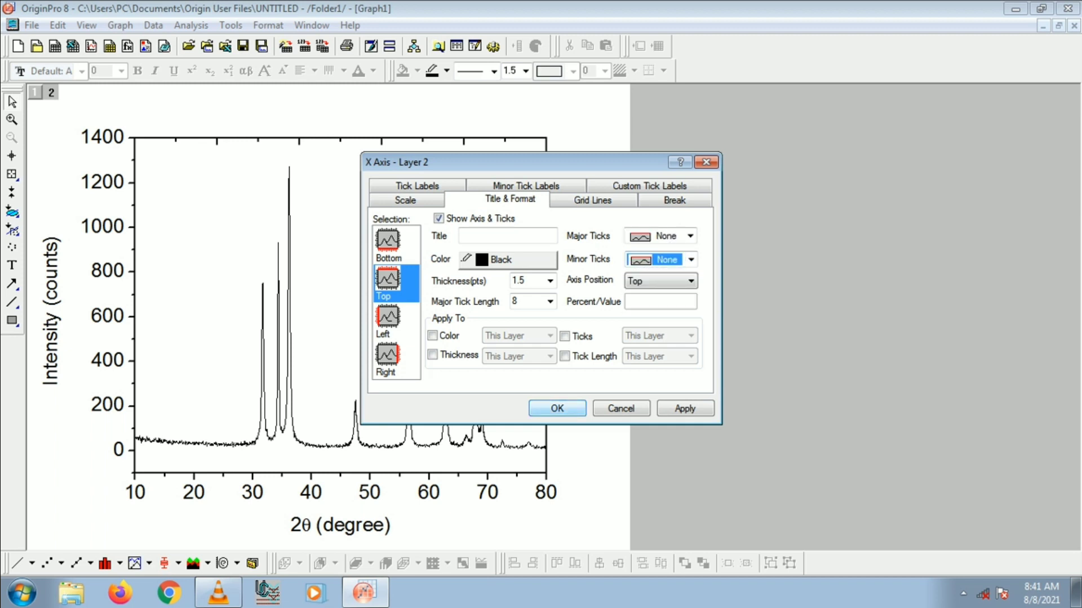
key("Return")
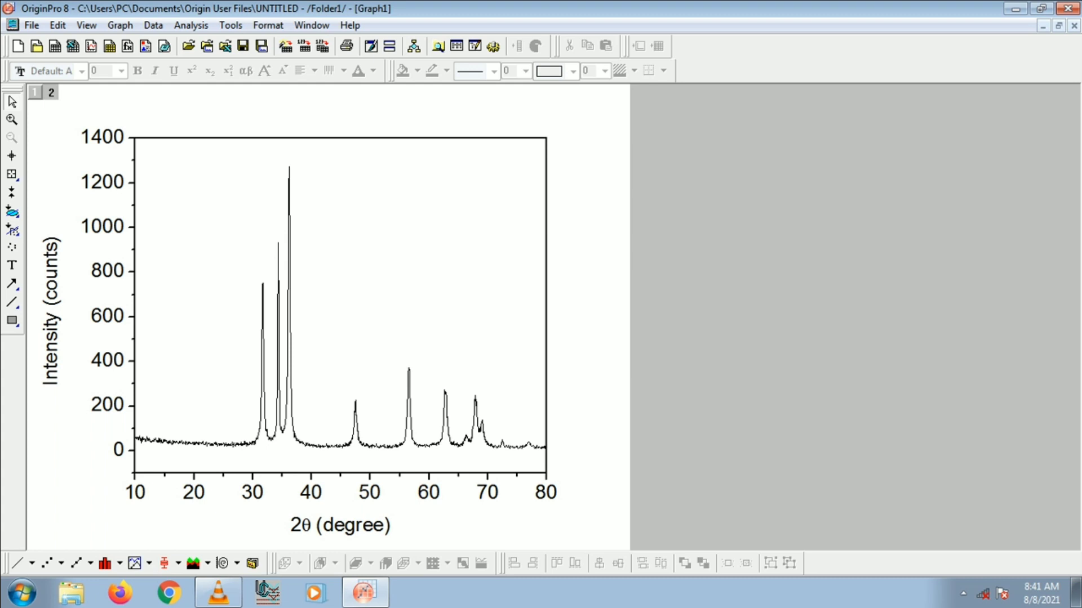
Set the XRD curve's line width to 1.5 and its color to Red
double_click(428, 237)
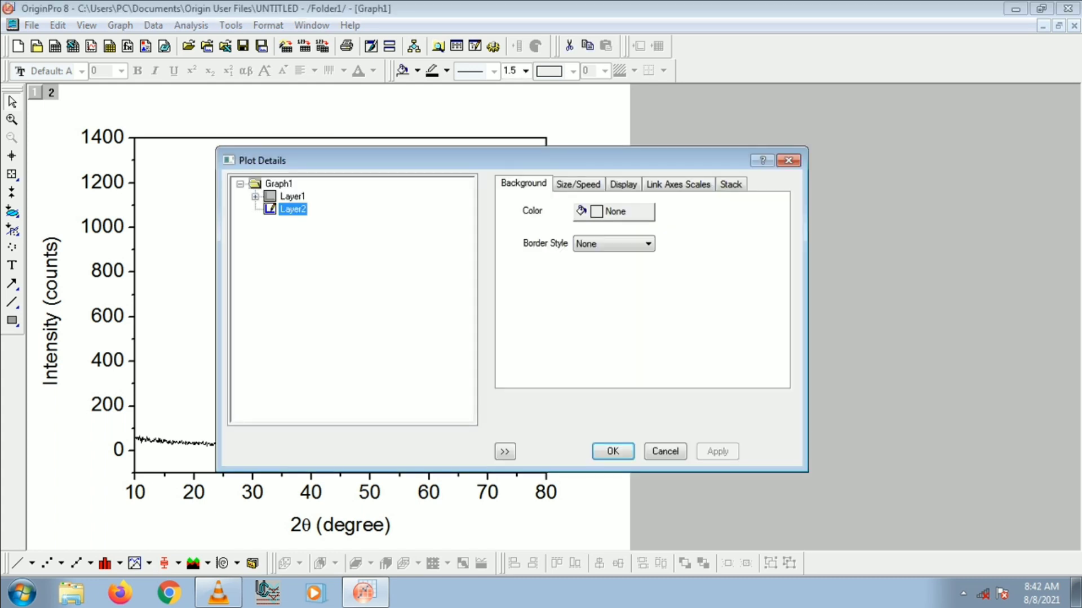
left_click(788, 160)
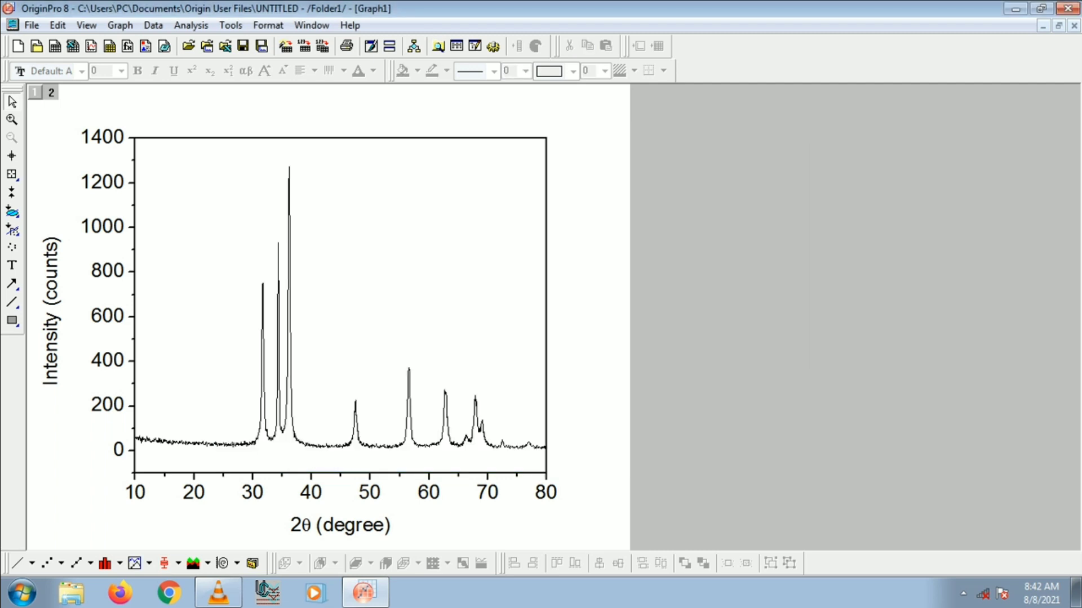
double_click(289, 271)
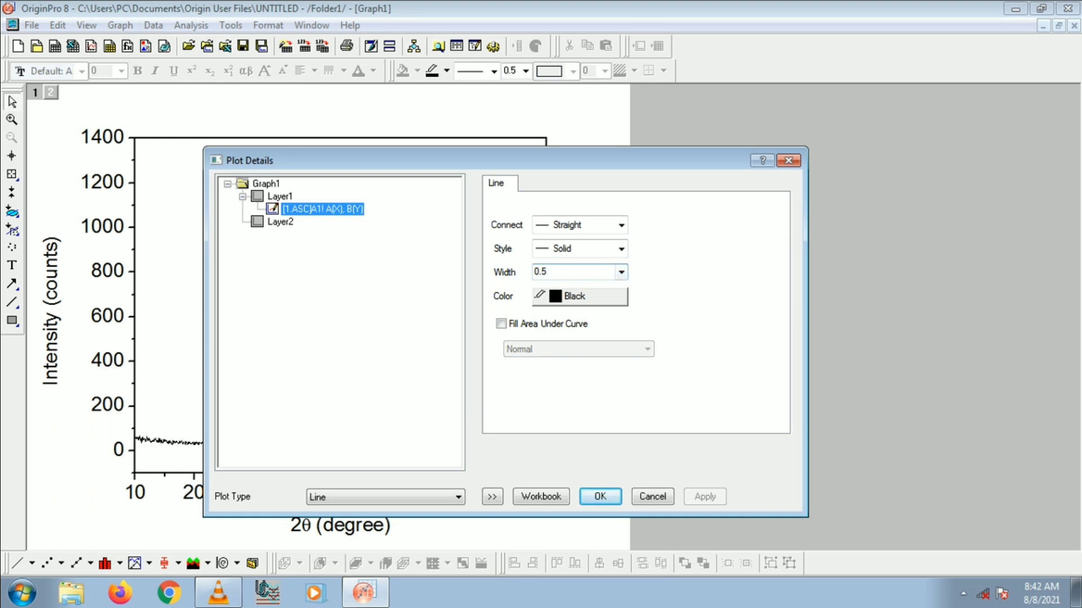
left_click(621, 272)
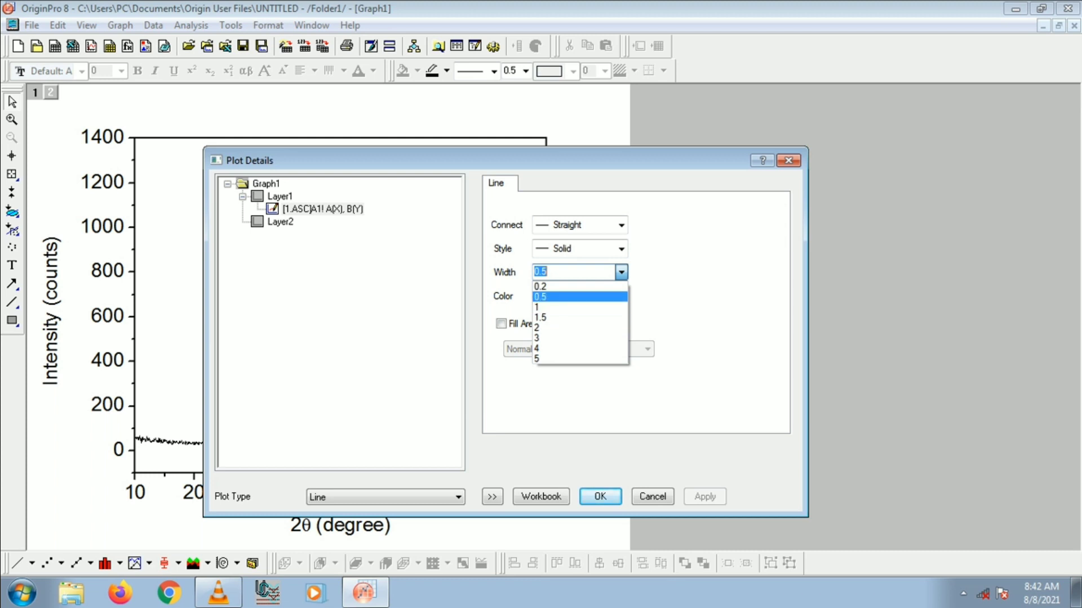
left_click(564, 318)
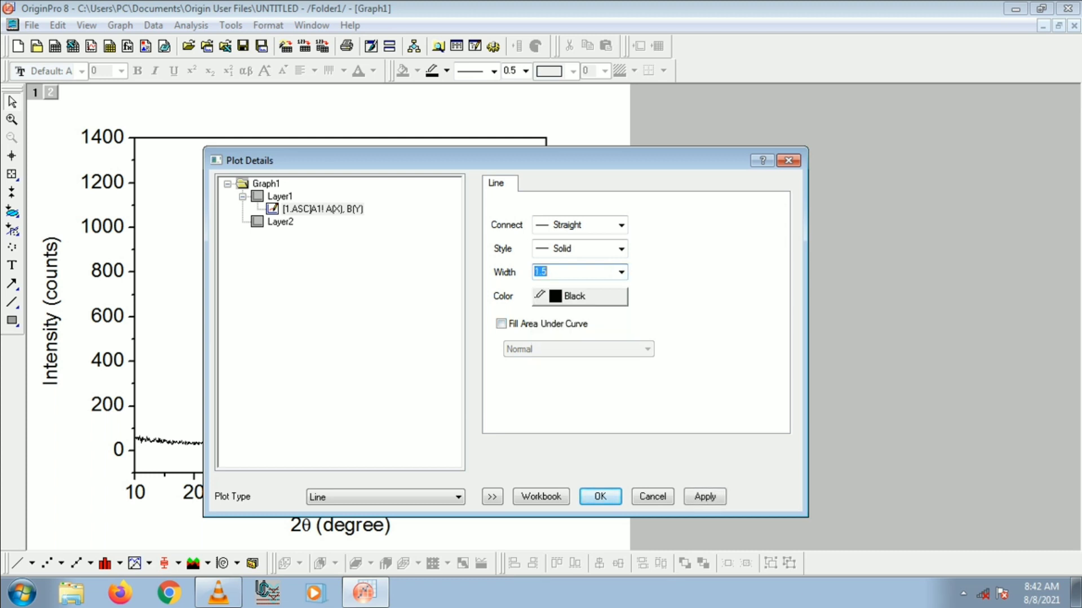
left_click(579, 296)
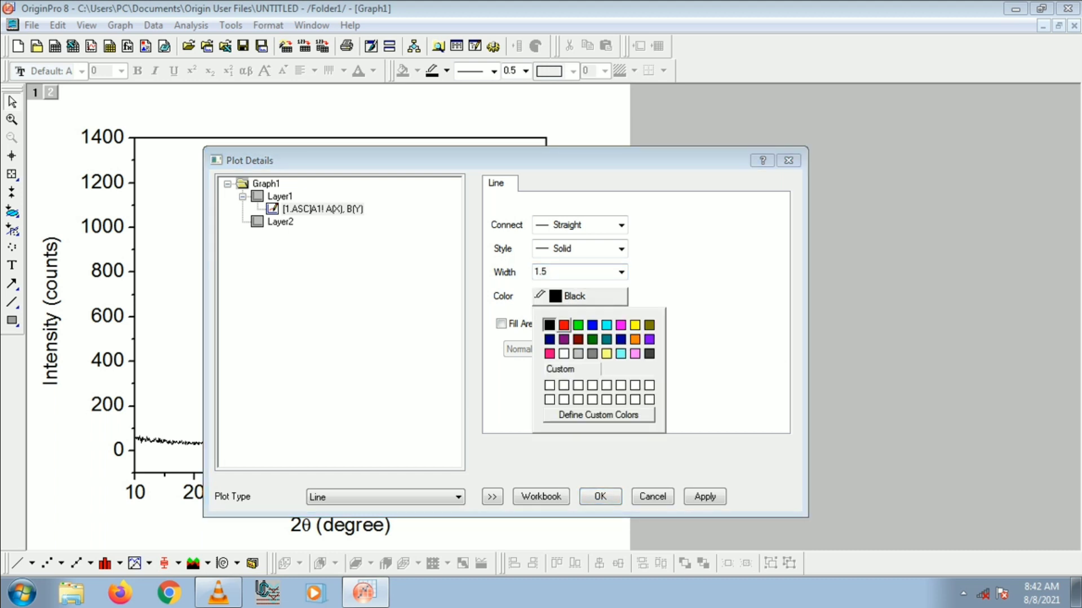
left_click(563, 325)
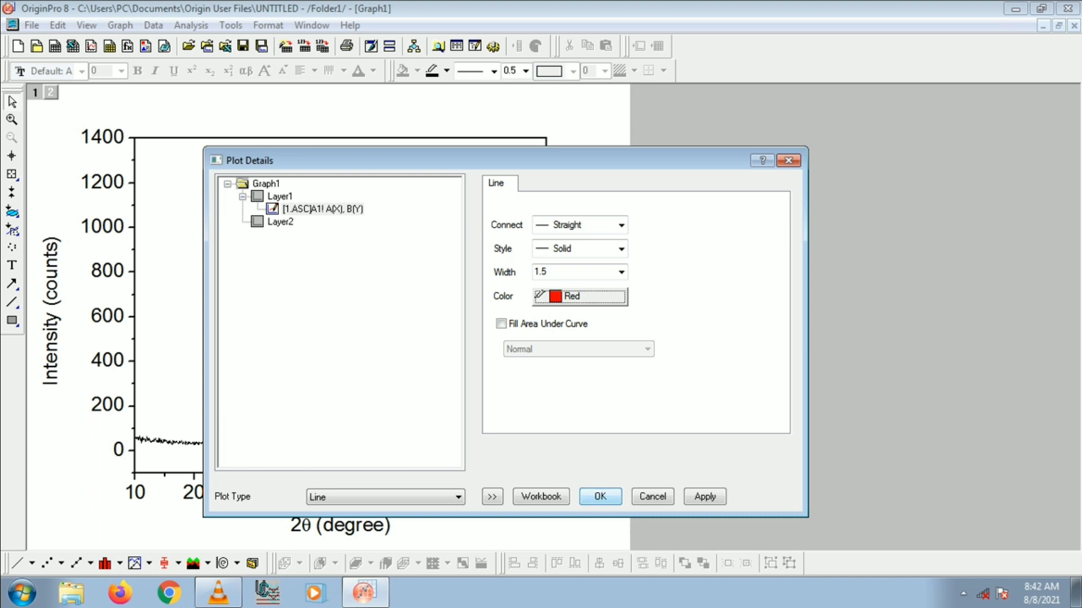
left_click(600, 496)
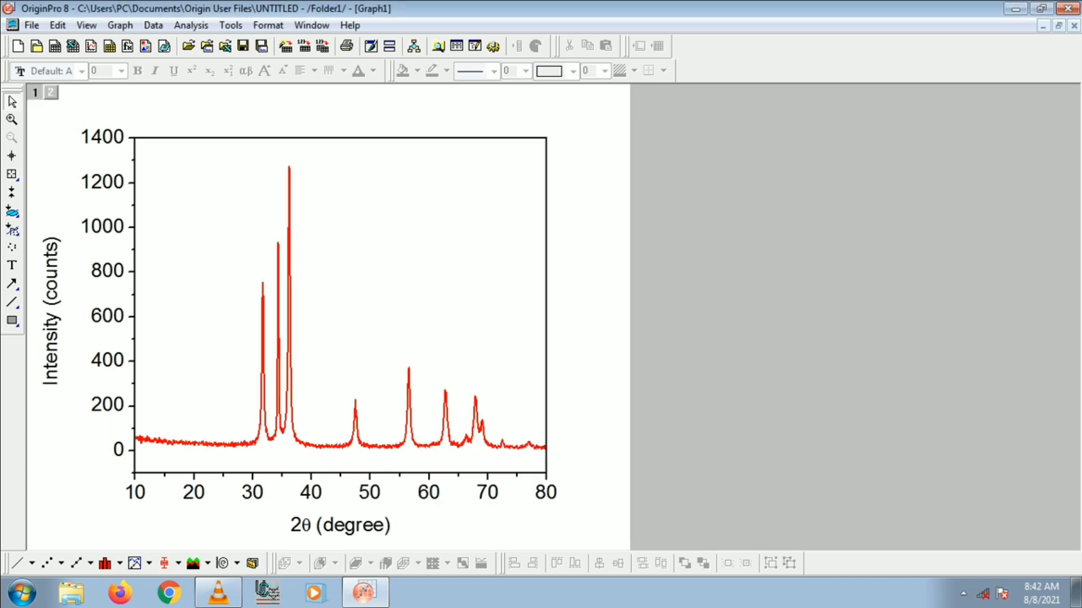
Change the XRD curve's line color to Magenta
double_click(408, 395)
left_click(579, 296)
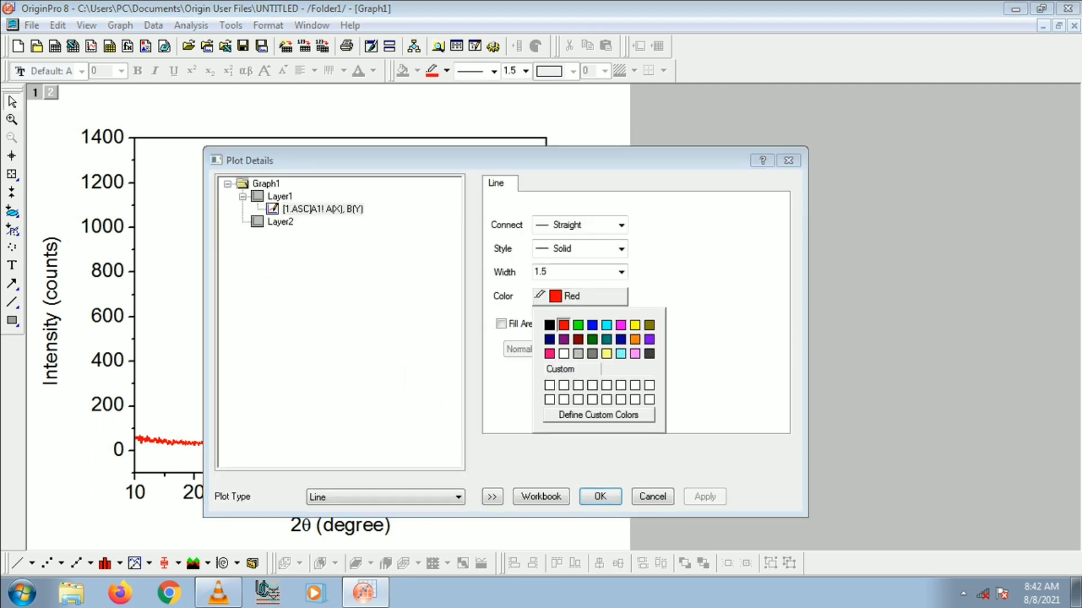
left_click(620, 326)
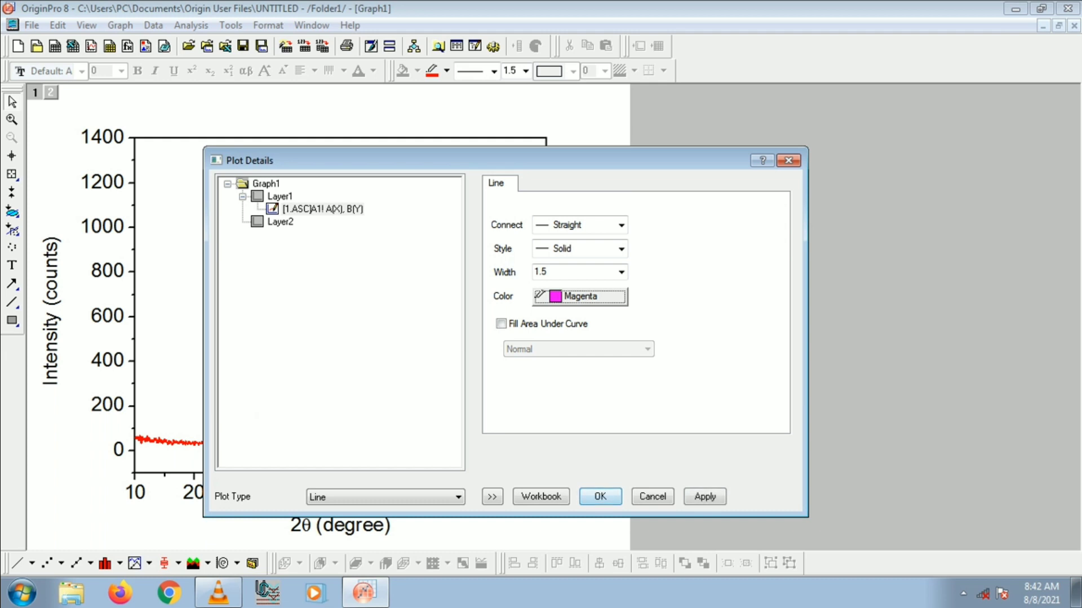
key("Return")
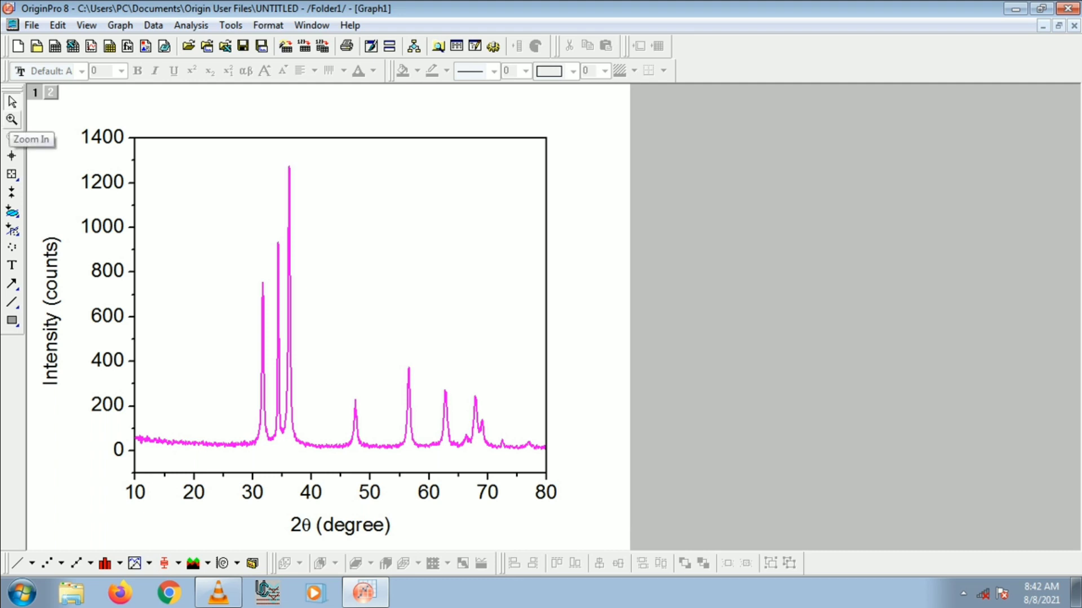
Zoom in on the three tallest peaks between about 22 and 45 degrees, and restore the full plot range
left_click(12, 119)
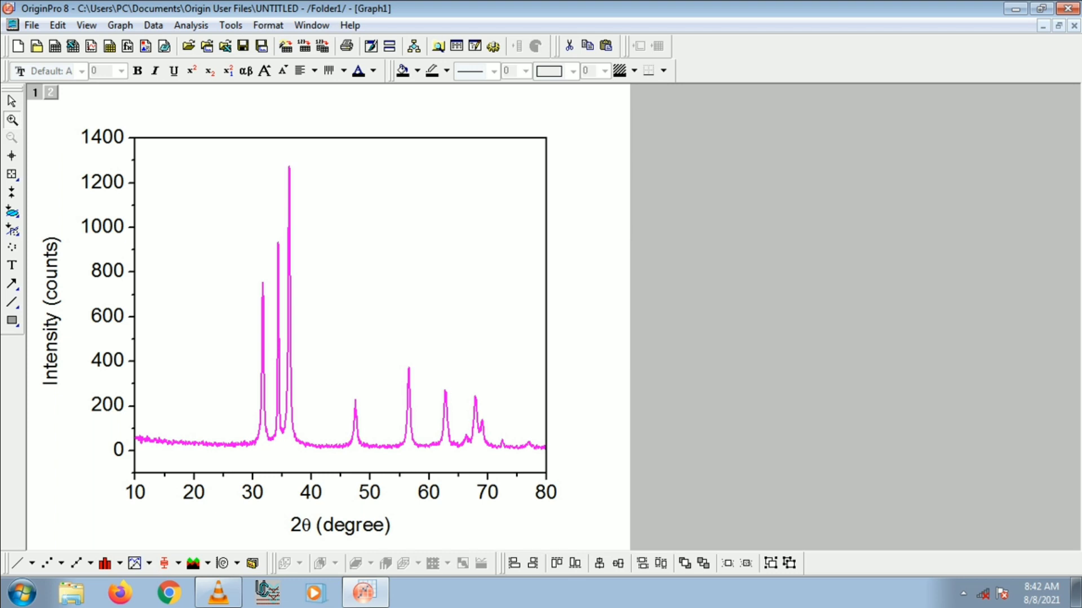
left_click_drag(203, 157, 343, 350)
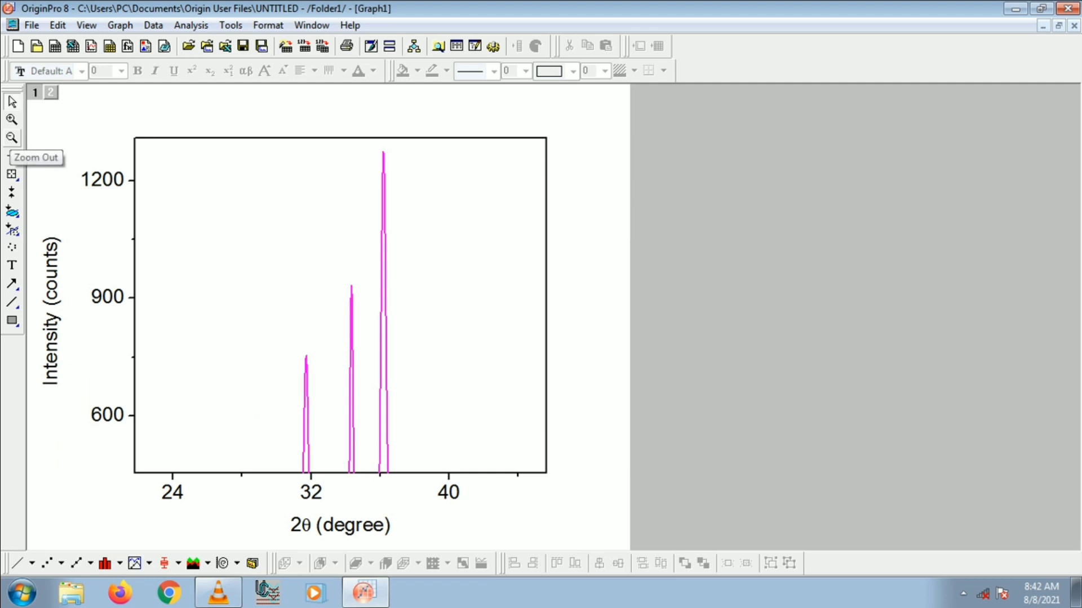
left_click(11, 137)
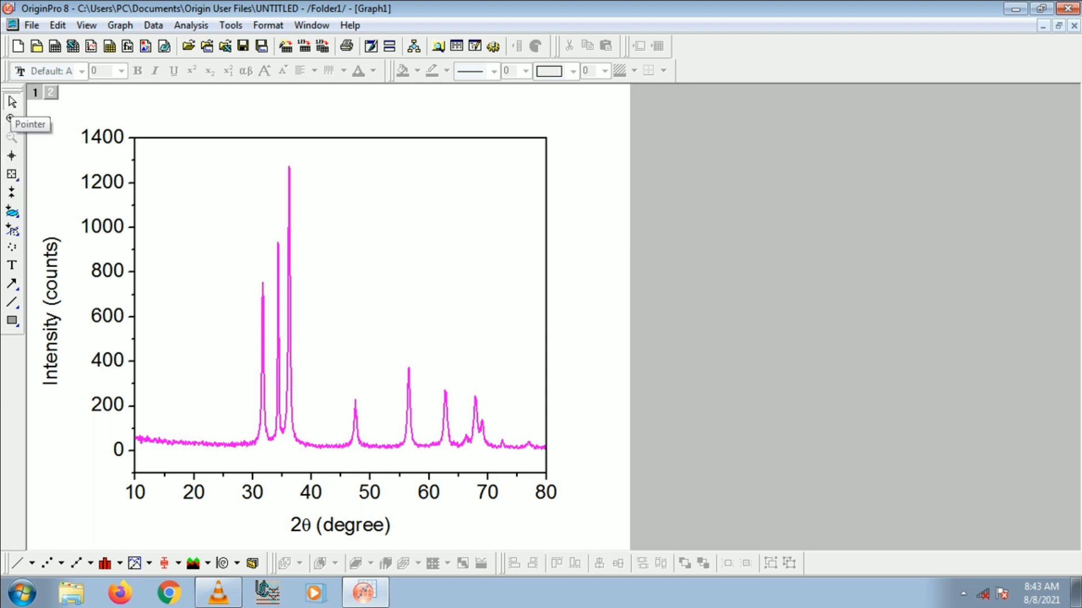
Read the coordinates at the tips of the first two peaks, and trace the curve's data points to the peak near 57 degrees
left_click(12, 173)
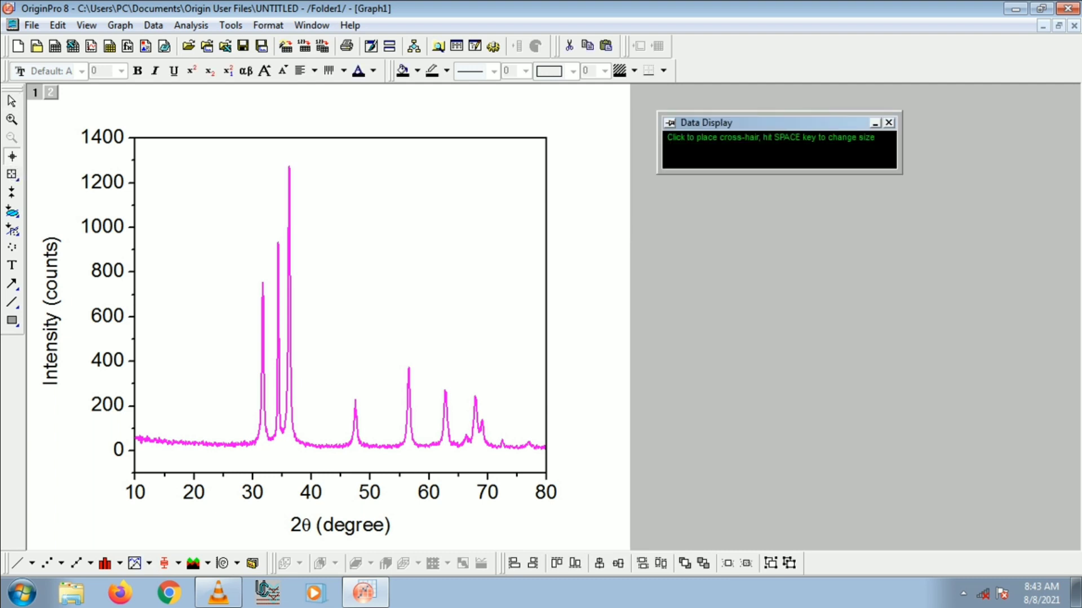
left_click(261, 279)
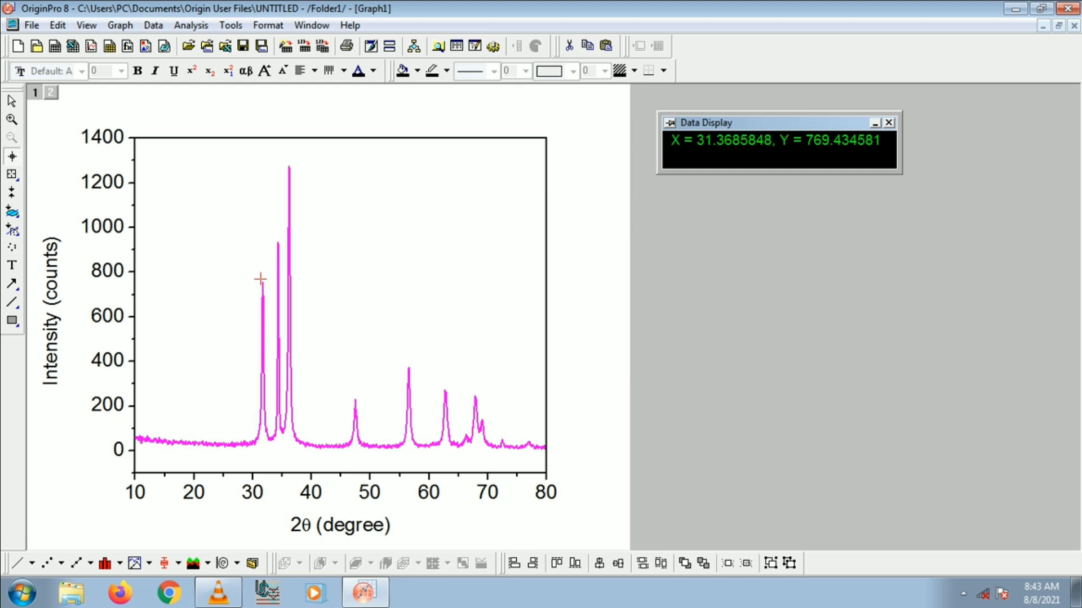
left_click(276, 241)
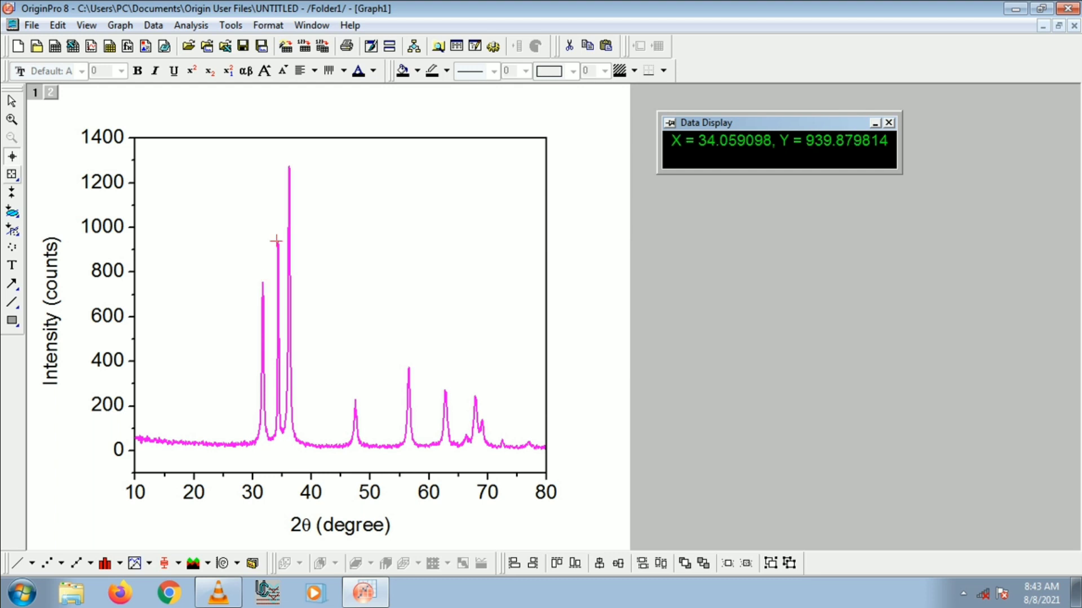
key("Escape")
left_click(12, 174)
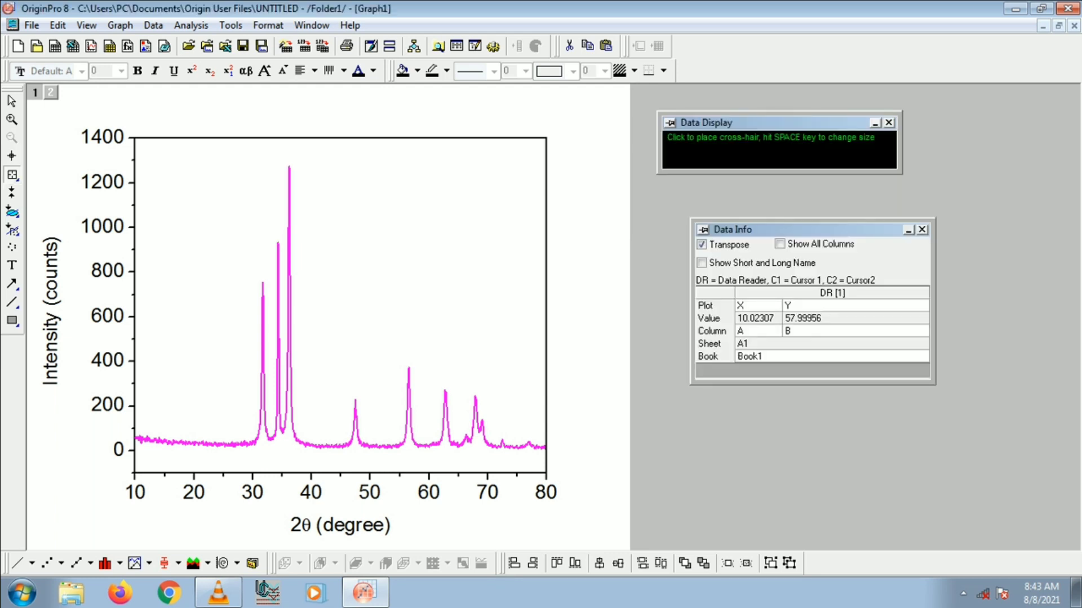
left_click_drag(207, 444, 409, 382)
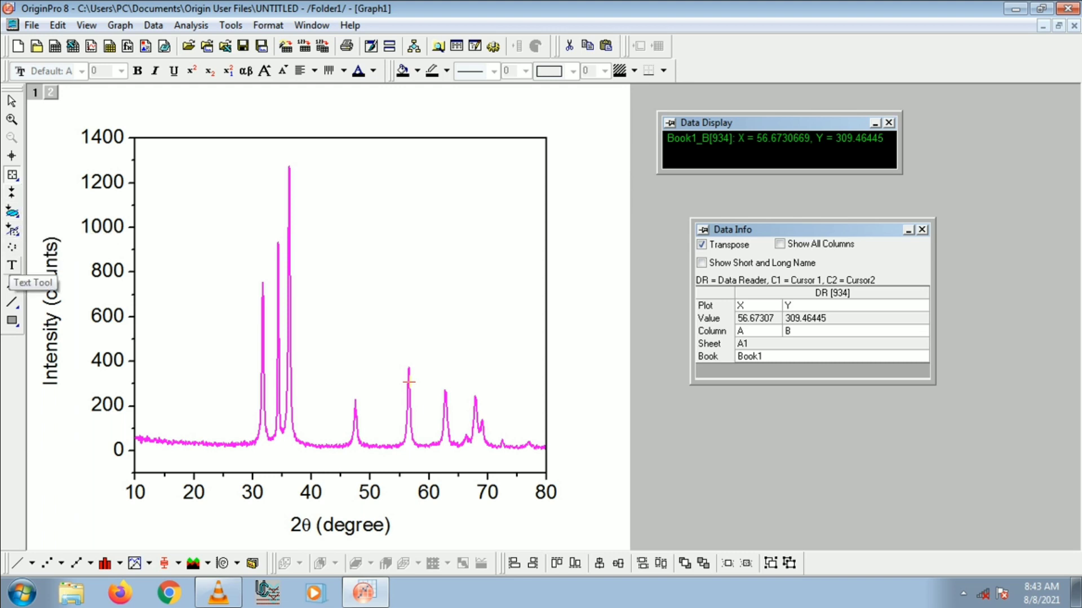
Add the text label "(001)" in the empty upper-right area of the plot and select it
left_click(12, 265)
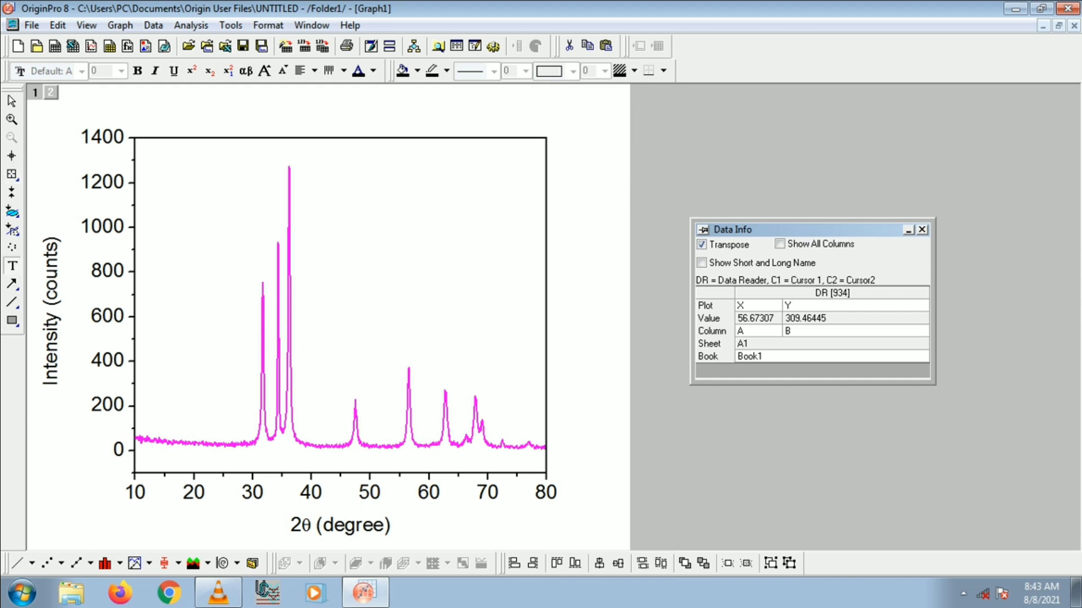
left_click(434, 190)
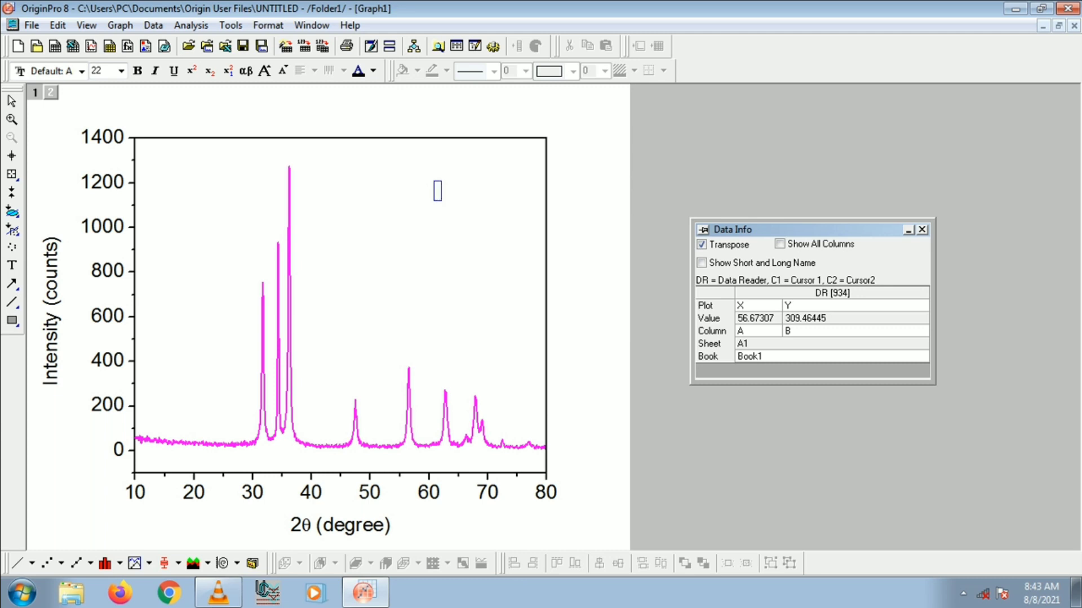
type("()")
key("Left")
type("001")
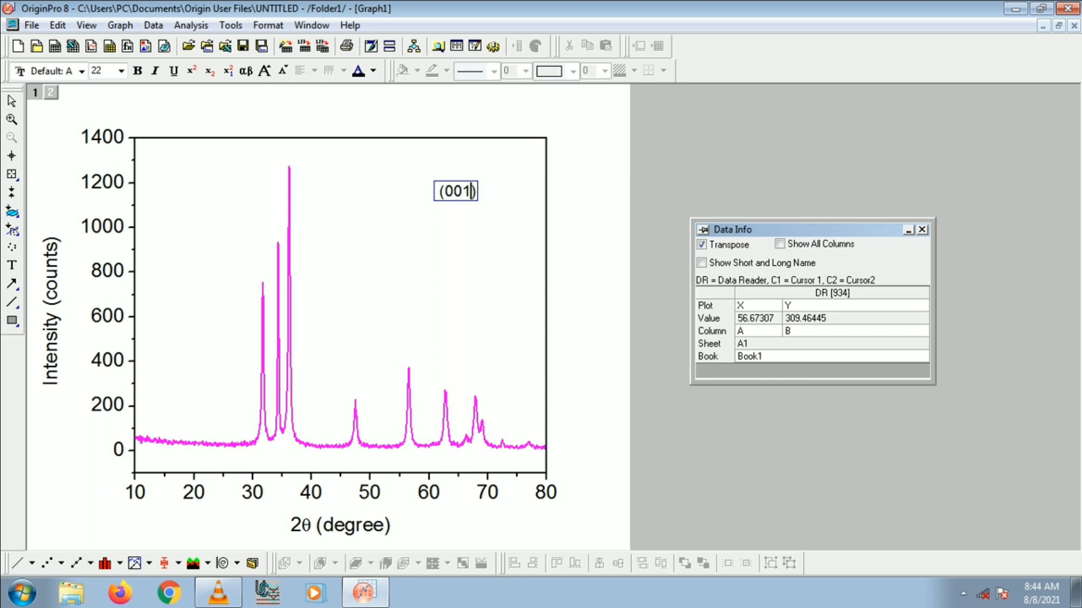
key("Escape")
left_click(457, 191)
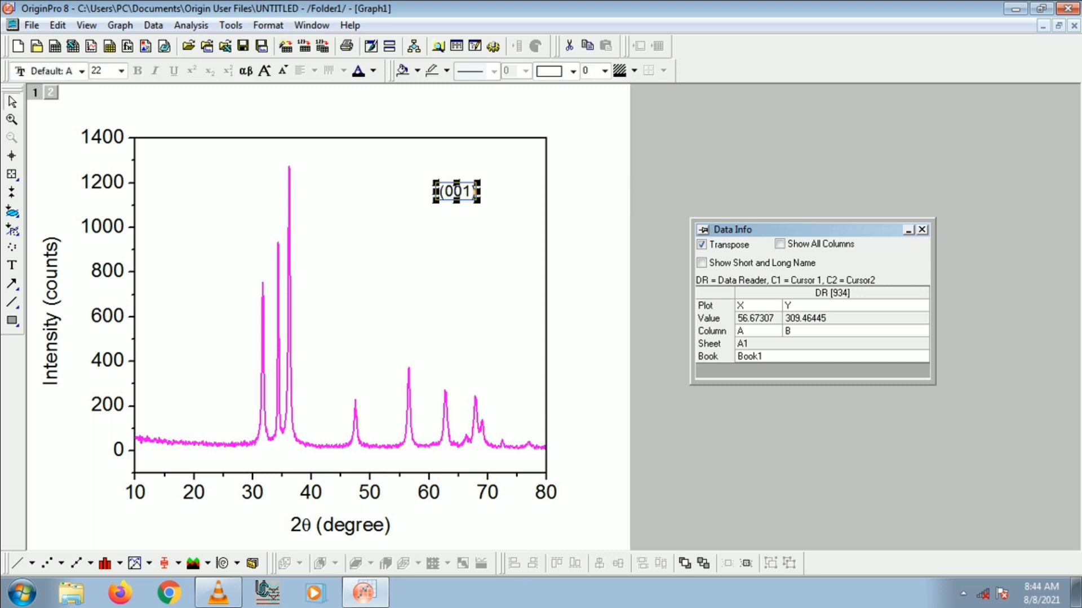
Rotate the "(001)" label by 90 degrees and set its text size to 28, keeping the default Arial font
right_click(460, 187)
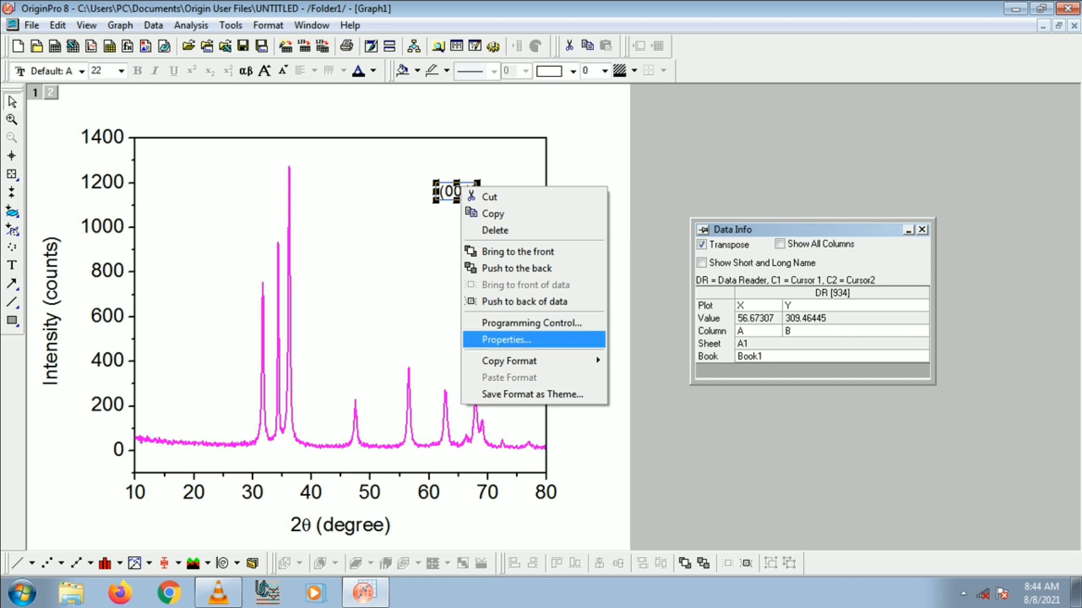
left_click(506, 339)
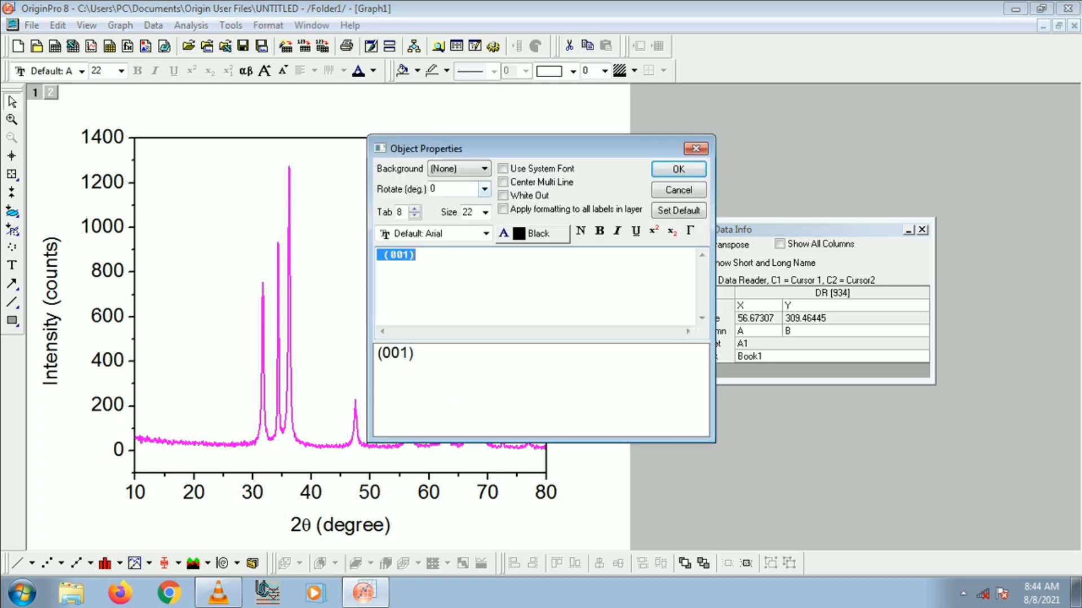
left_click(484, 190)
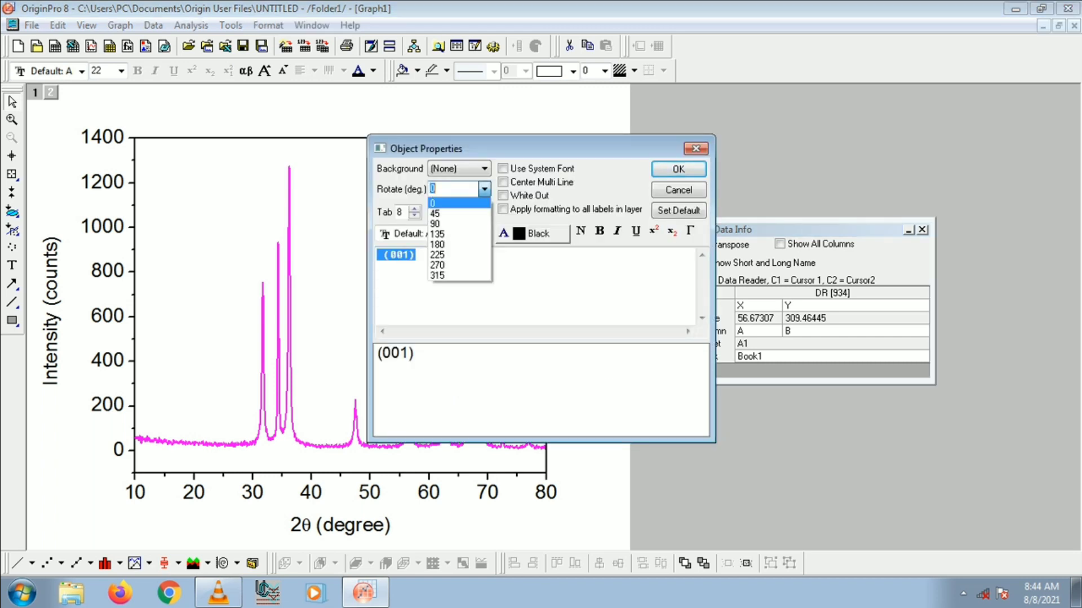
left_click(460, 224)
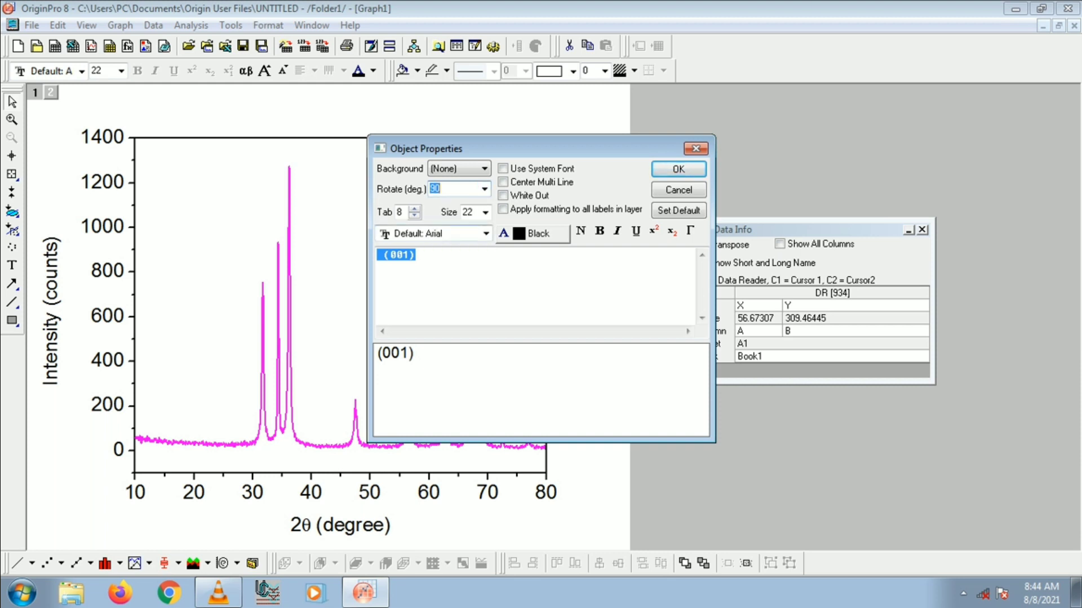
left_click(485, 212)
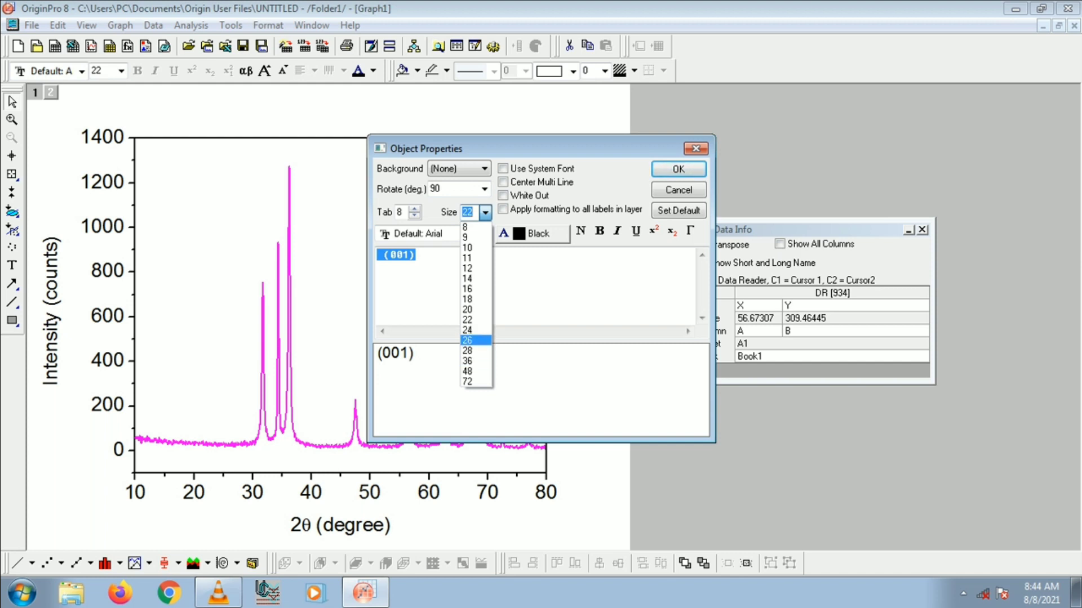
left_click(467, 351)
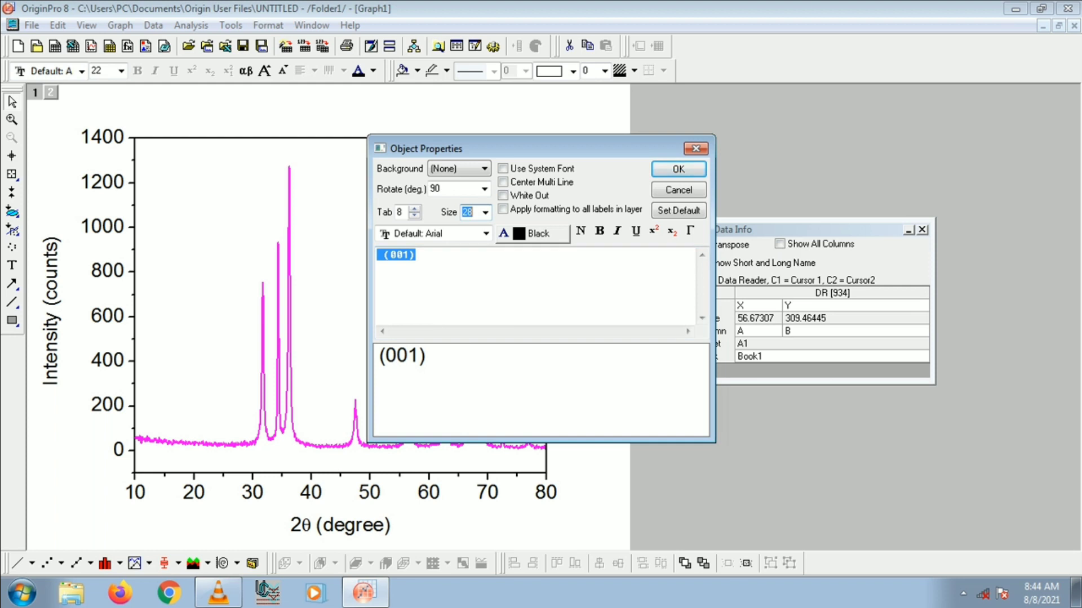
left_click(486, 234)
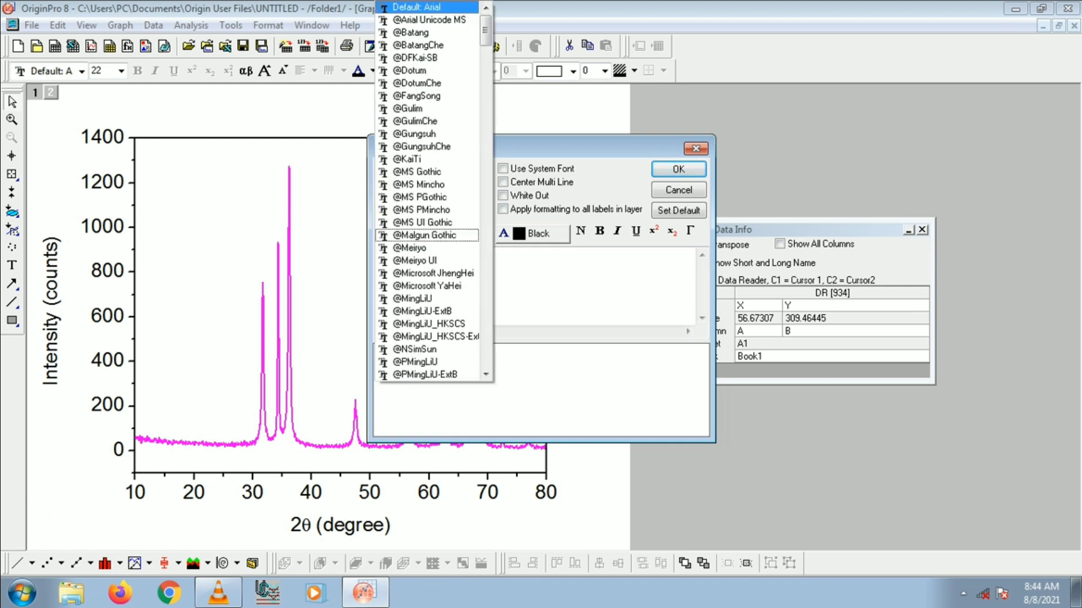
key("Return")
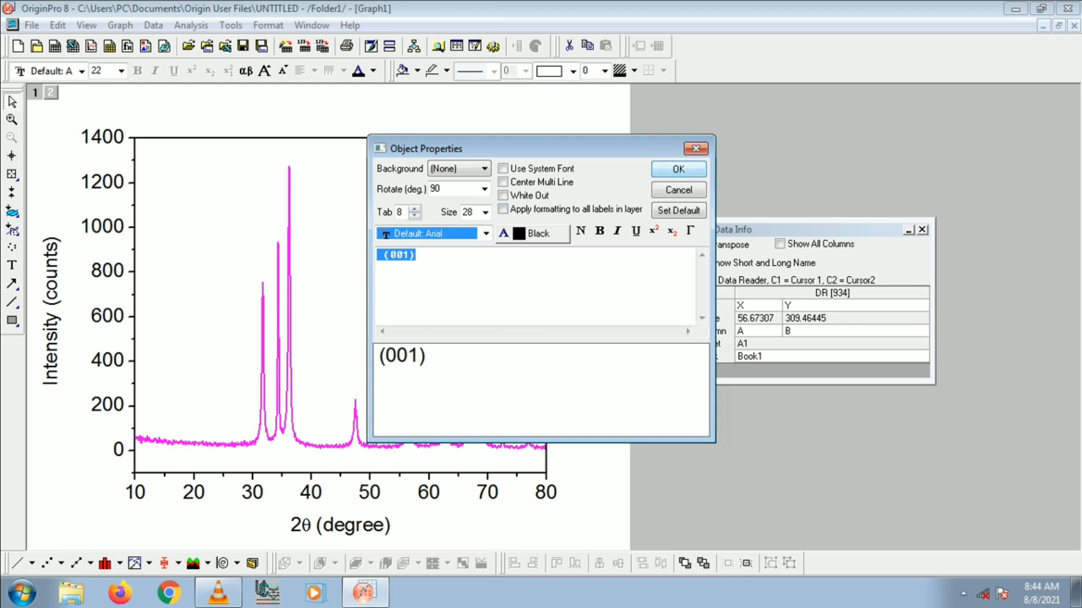
key("Return")
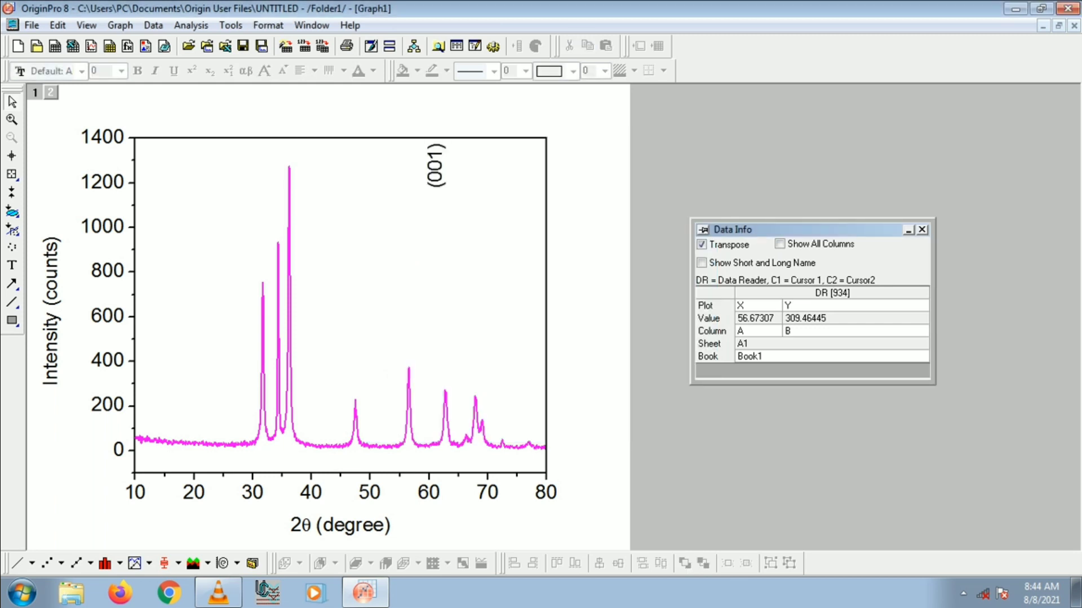
Move the rotated "(001)" label directly above the first tall peak near 32 degrees
left_click_drag(437, 167, 425, 208)
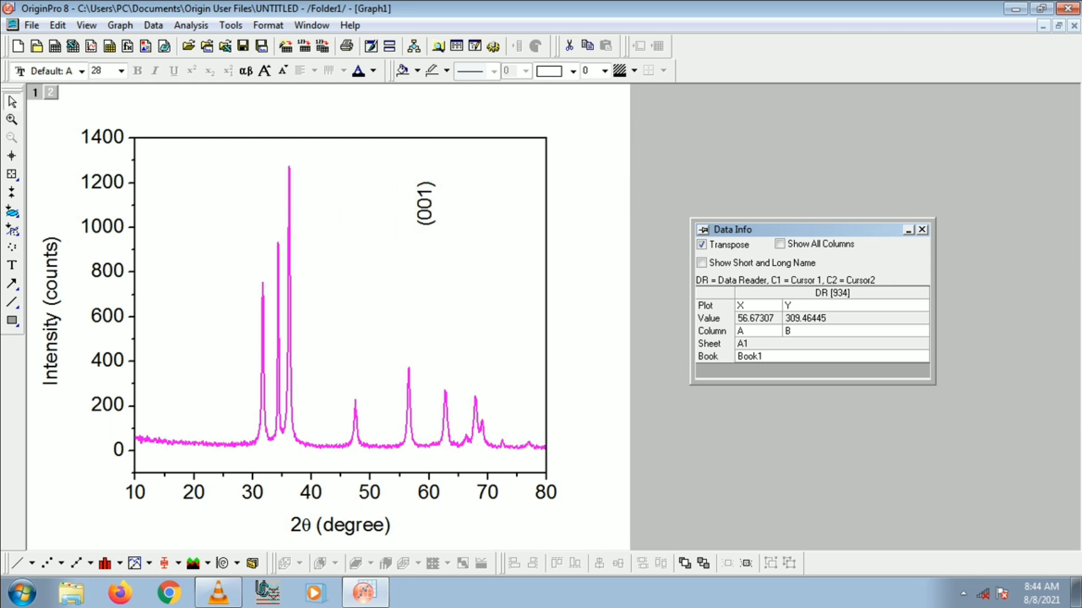
left_click_drag(425, 207, 258, 250)
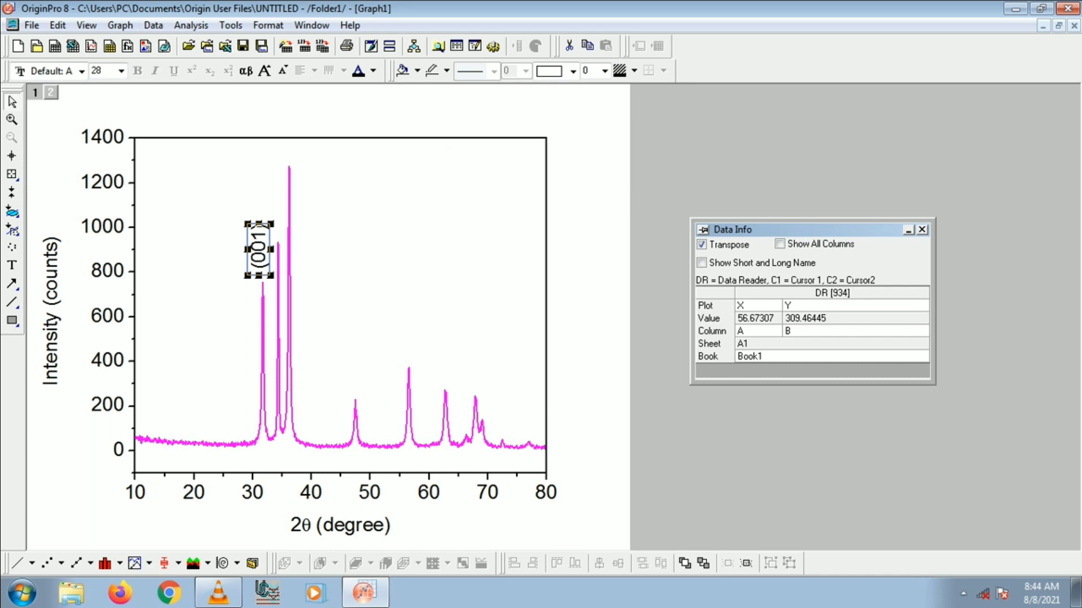
left_click(259, 248)
Open the "jcpds- ZnO" image from the desktop folder "ZnO XRD" and enlarge it to read the 2θ and h k l table
mouse_move(218, 593)
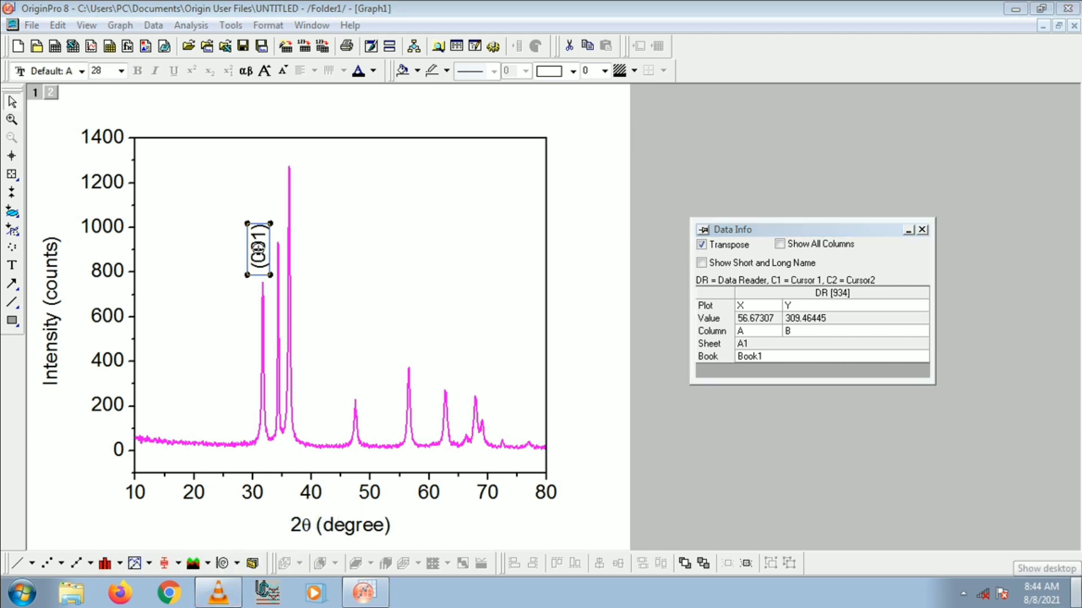
left_click(1077, 591)
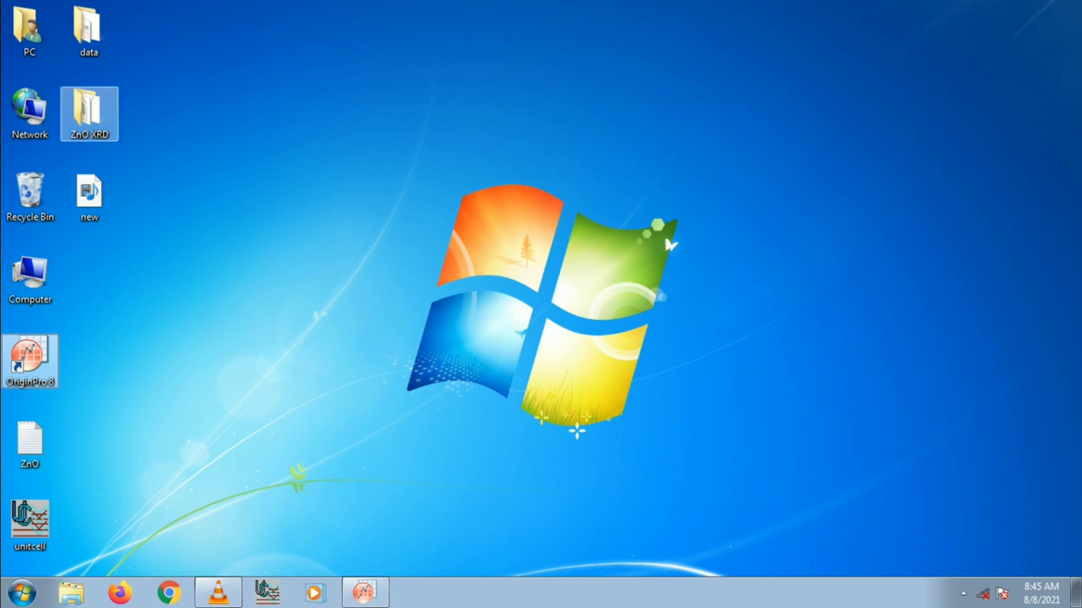
double_click(89, 113)
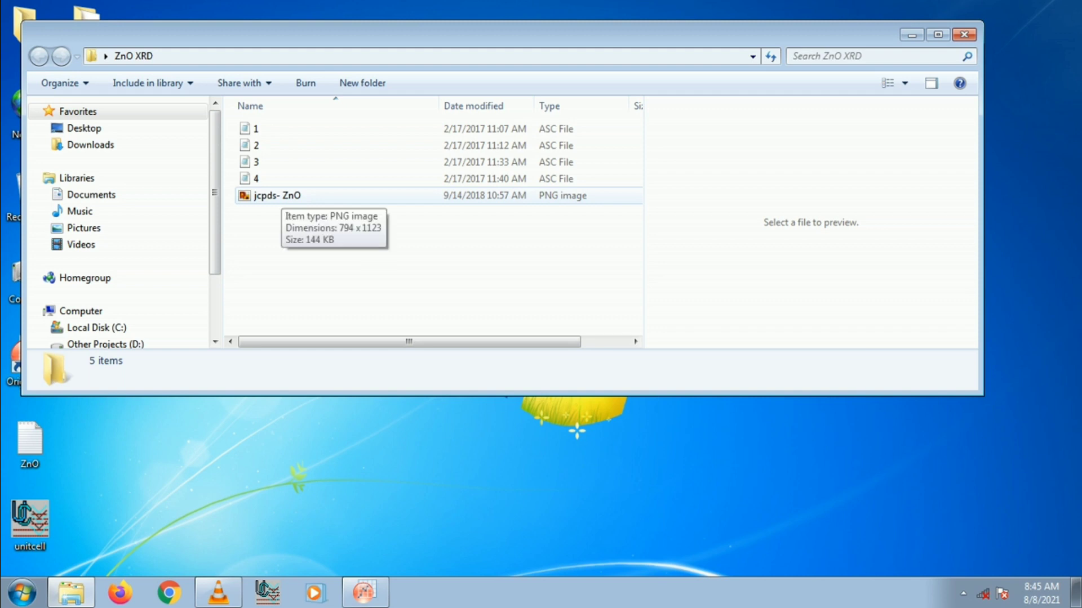
double_click(276, 196)
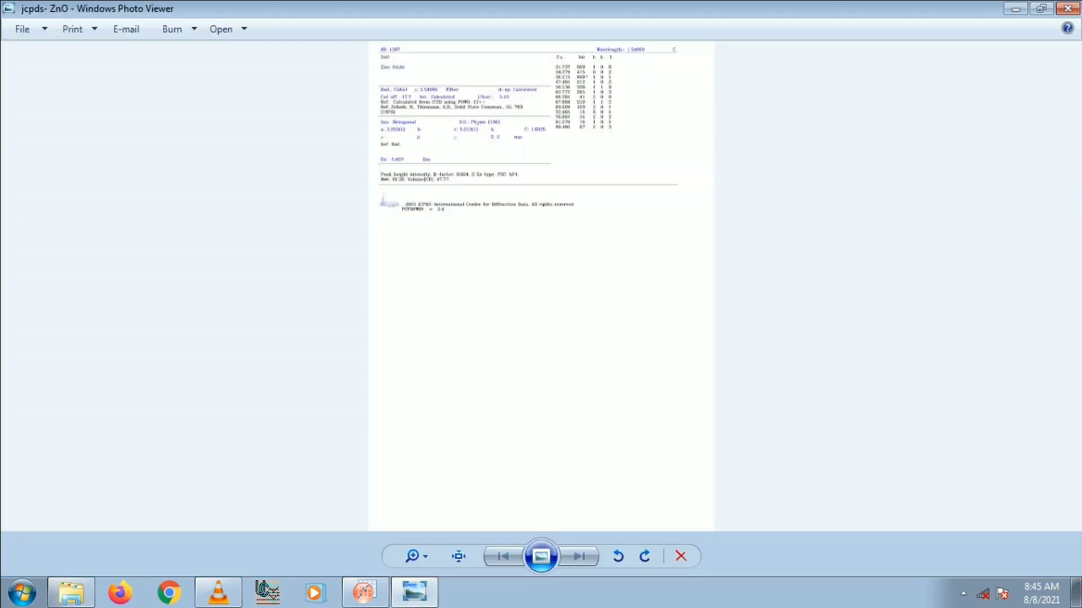
scroll(541, 366, "up", 4)
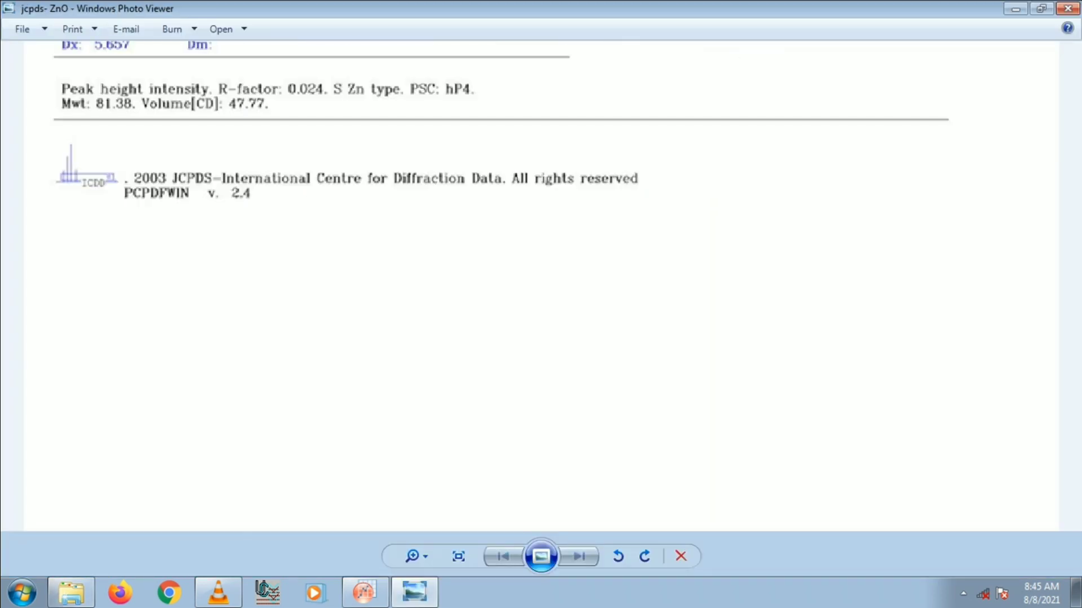
left_click_drag(541, 181, 540, 476)
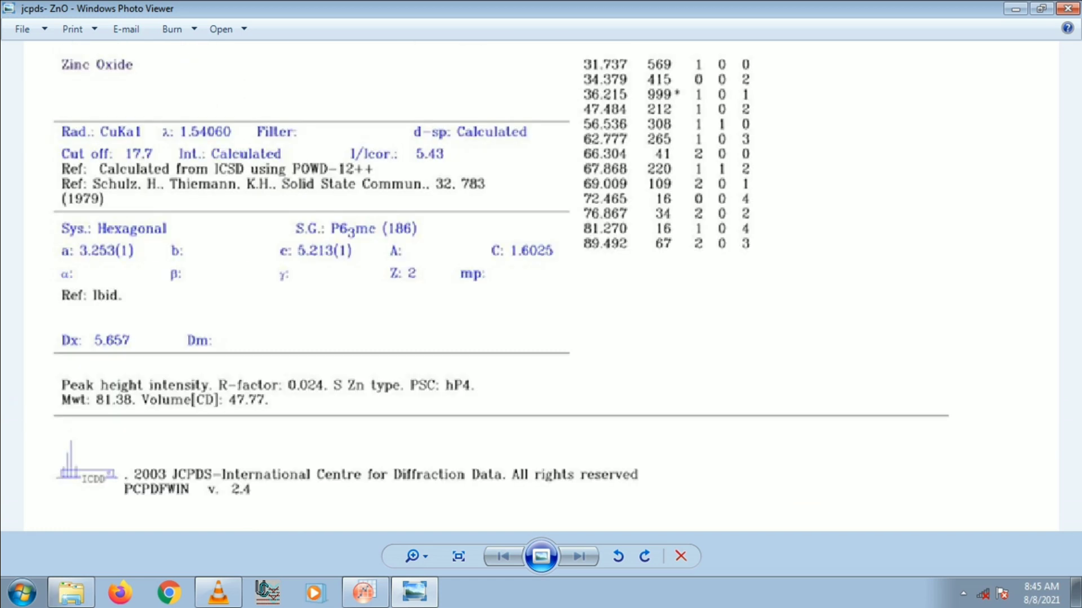
scroll(143, 206, "up", 1)
scroll(541, 282, "down", 3)
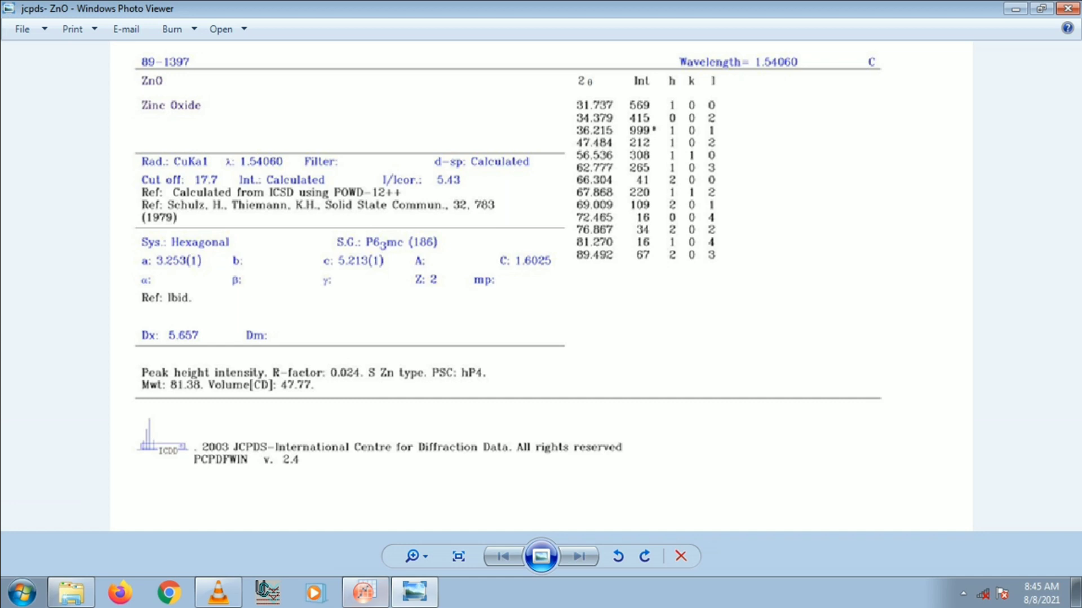
Return to OriginPro, read the coordinates at the first peak's tip, and compare its 2θ with the table in the jcpds- ZnO image
left_click(365, 591)
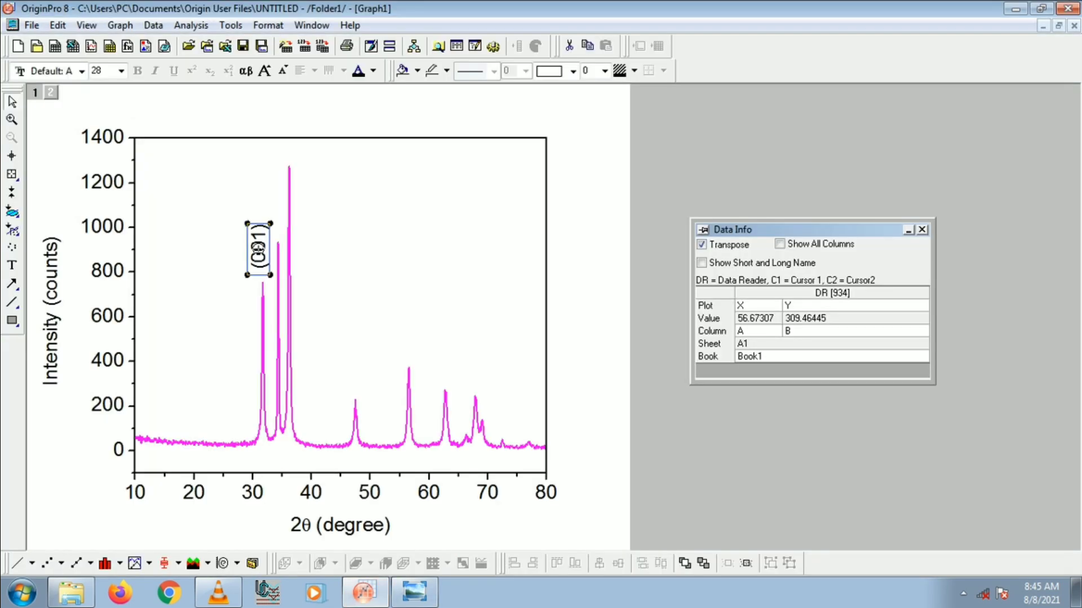
left_click(13, 174)
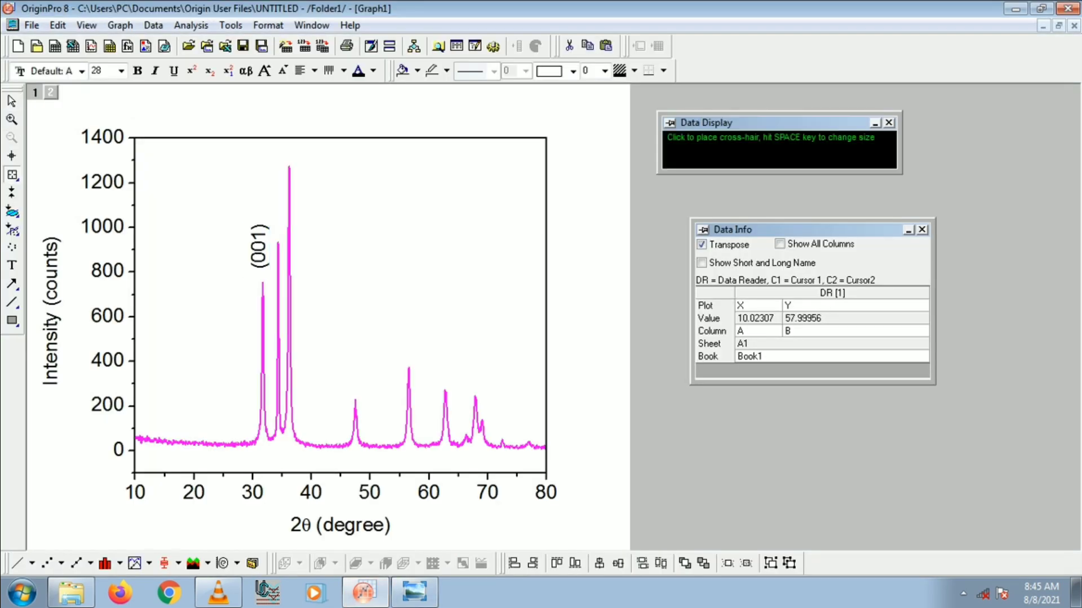
left_click(262, 329)
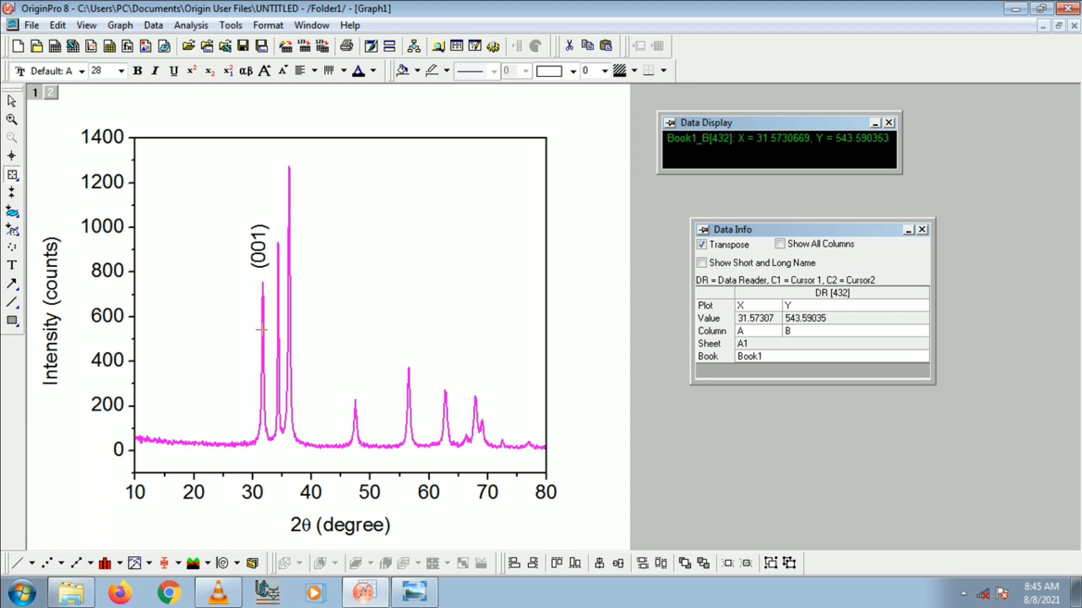
key("Right")
key("Right")
key("Right")
key("Right")
key("Right")
key("Left")
key("Left")
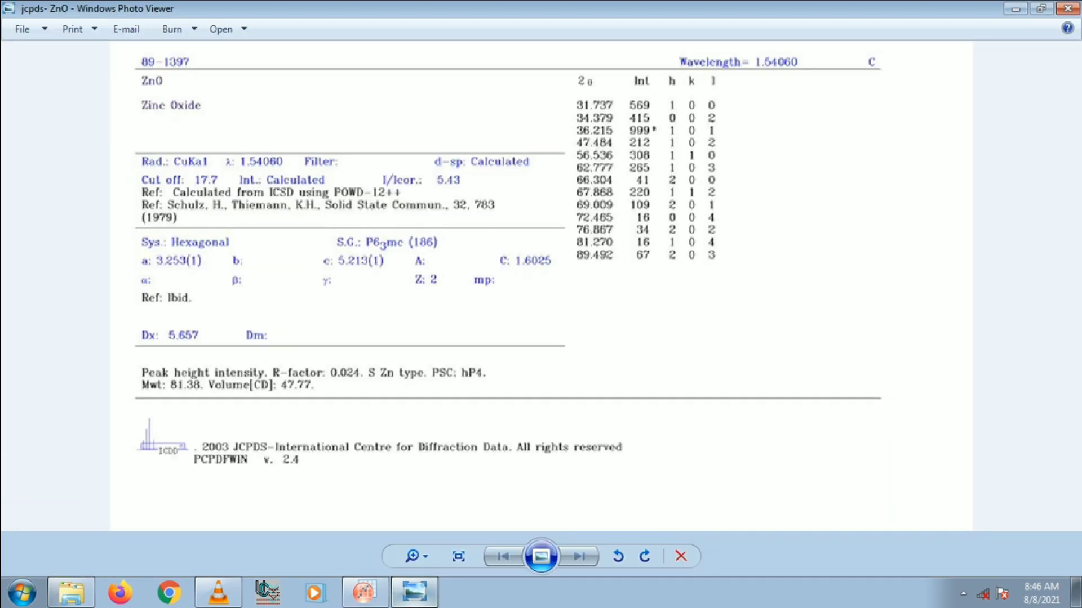
left_click(414, 591)
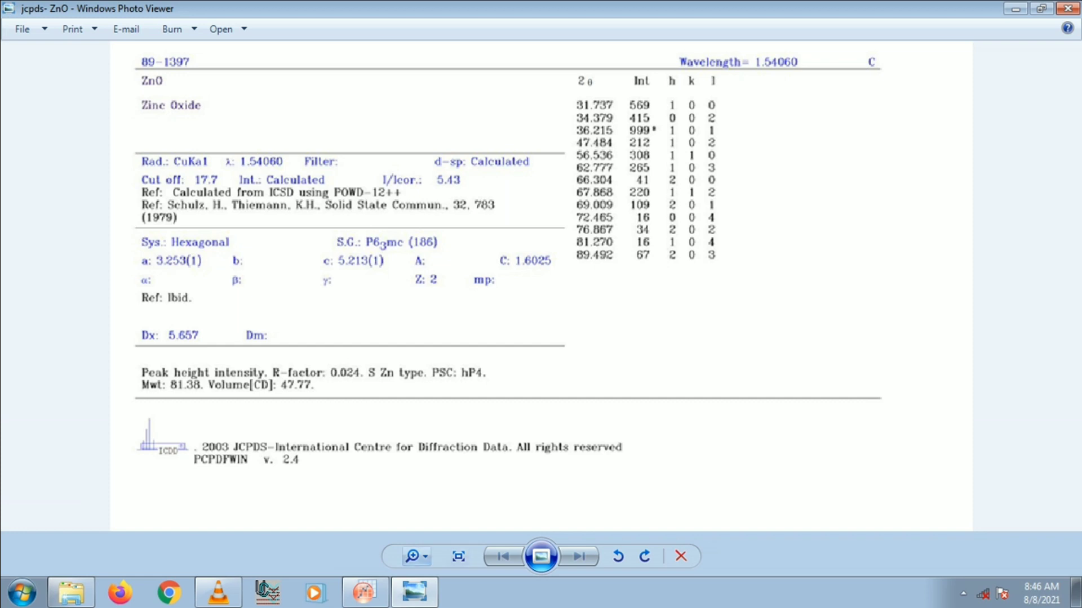
left_click(365, 592)
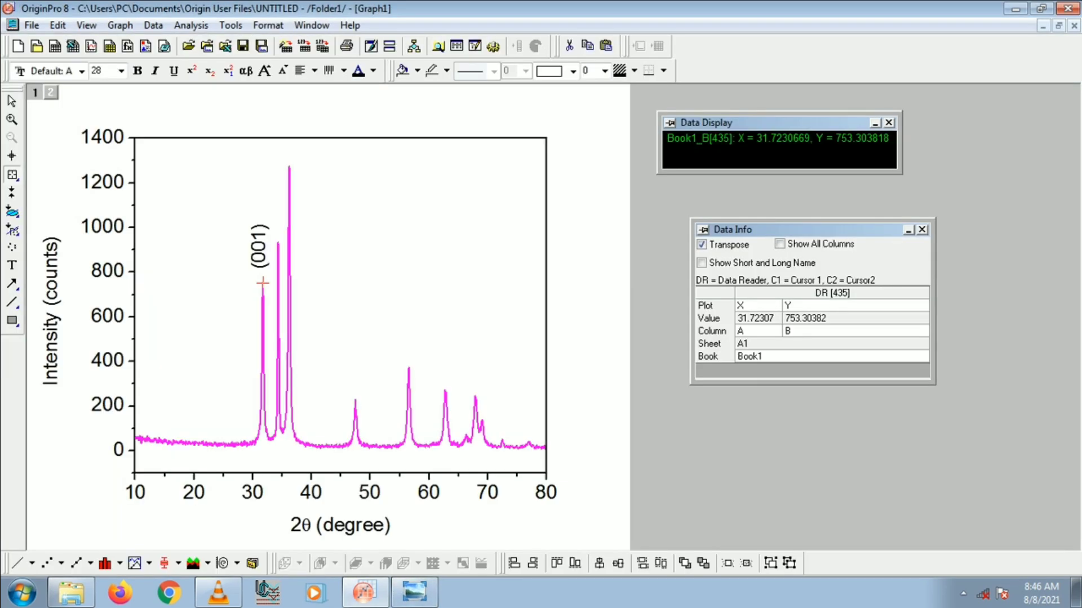
Change the label text above the first peak to "(100)"
left_click(12, 101)
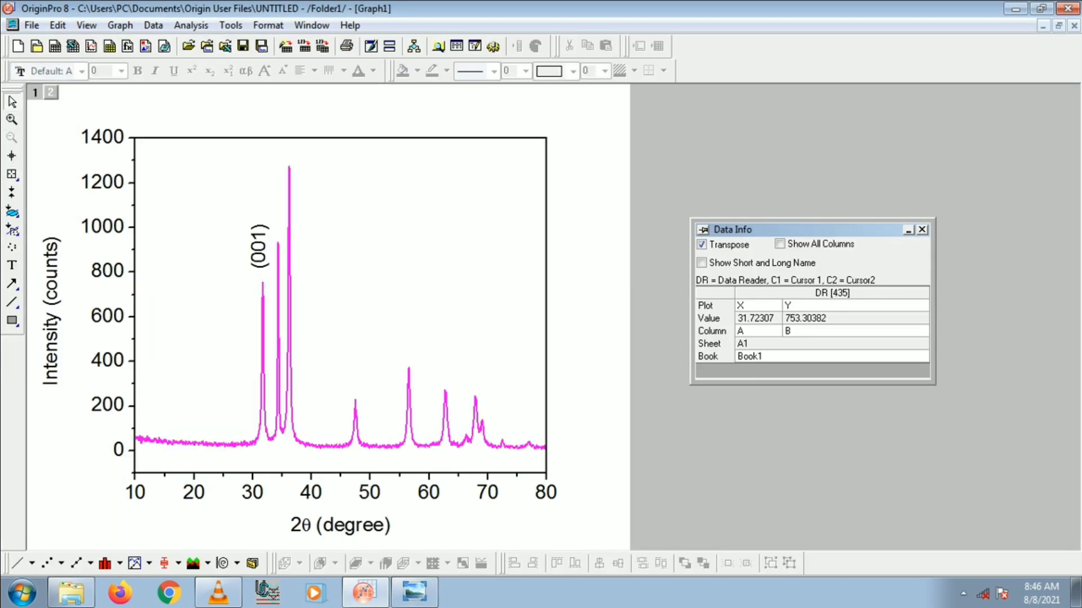
double_click(259, 246)
left_click(295, 285)
key("BackSpace")
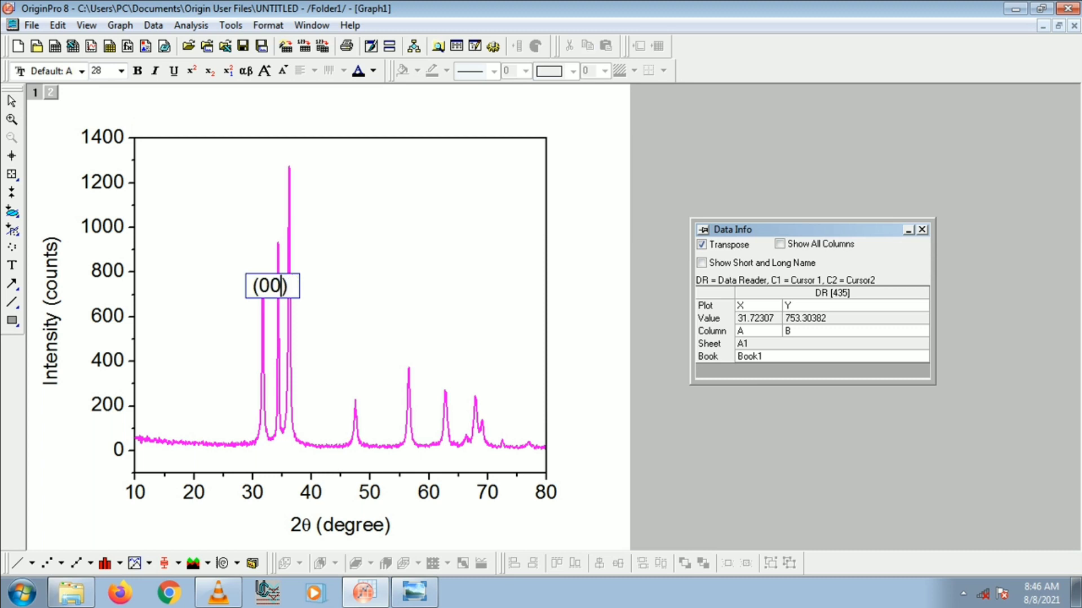
left_click(259, 285)
type("1")
key("Escape")
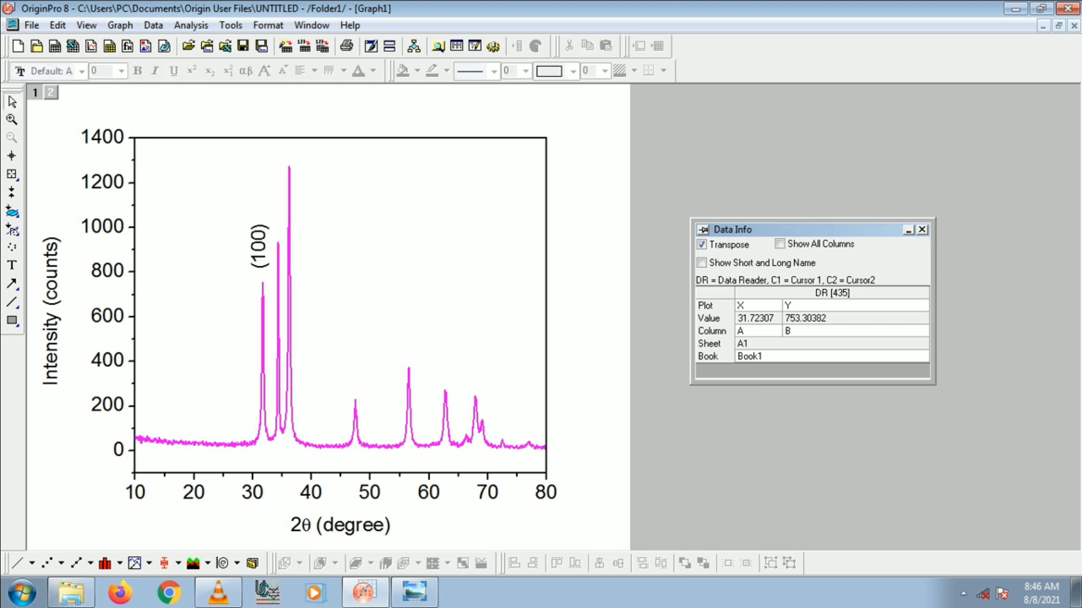
Read the coordinates at the second peak's tip and look up the matching h k l indices in the jcpds- ZnO image
left_click(12, 175)
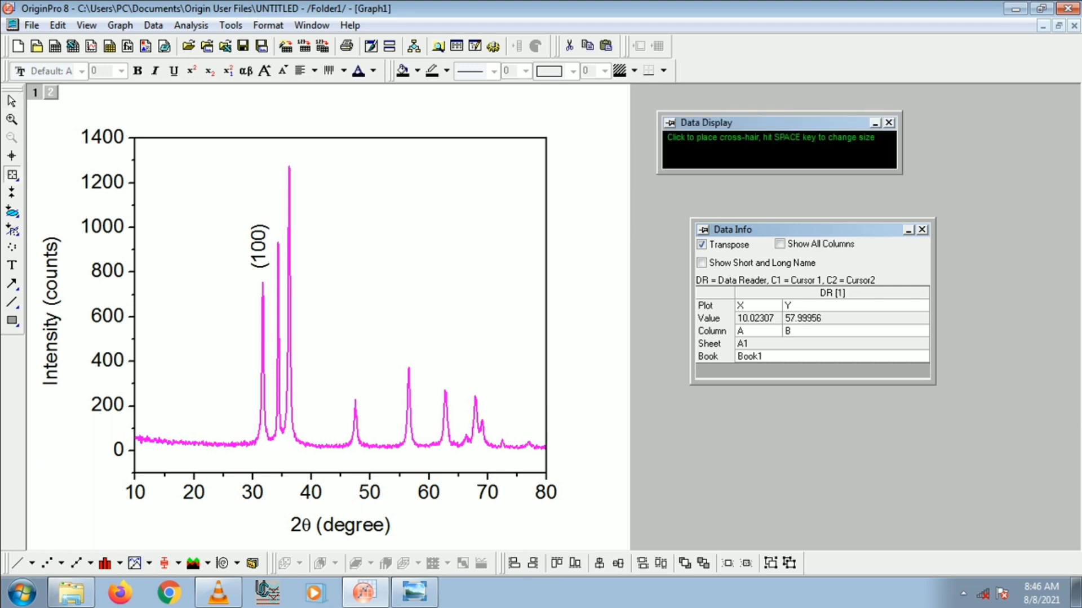
left_click(277, 243)
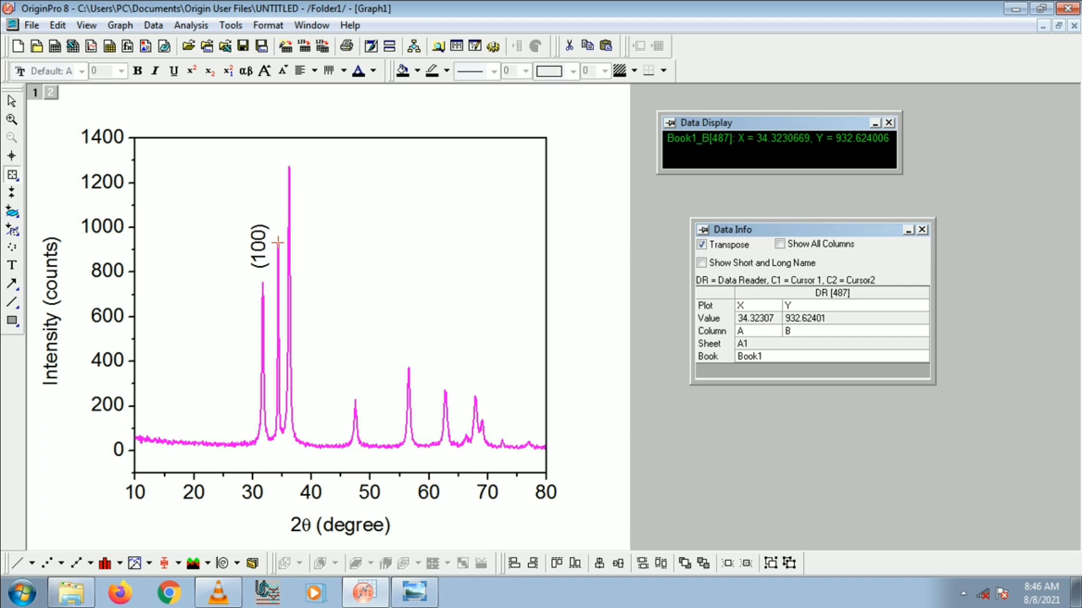
left_click(414, 593)
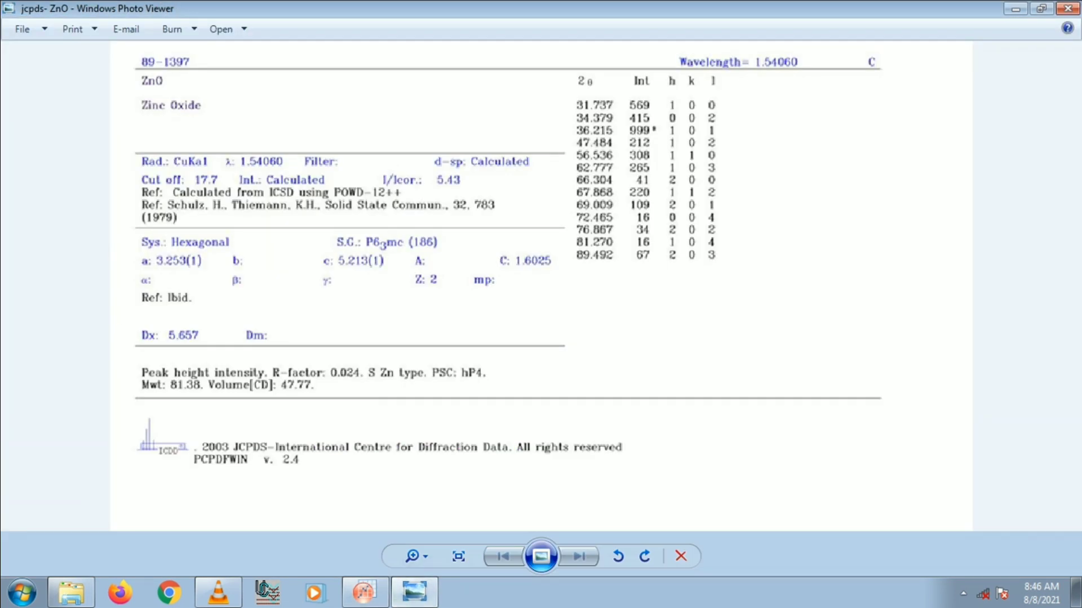
left_click(414, 592)
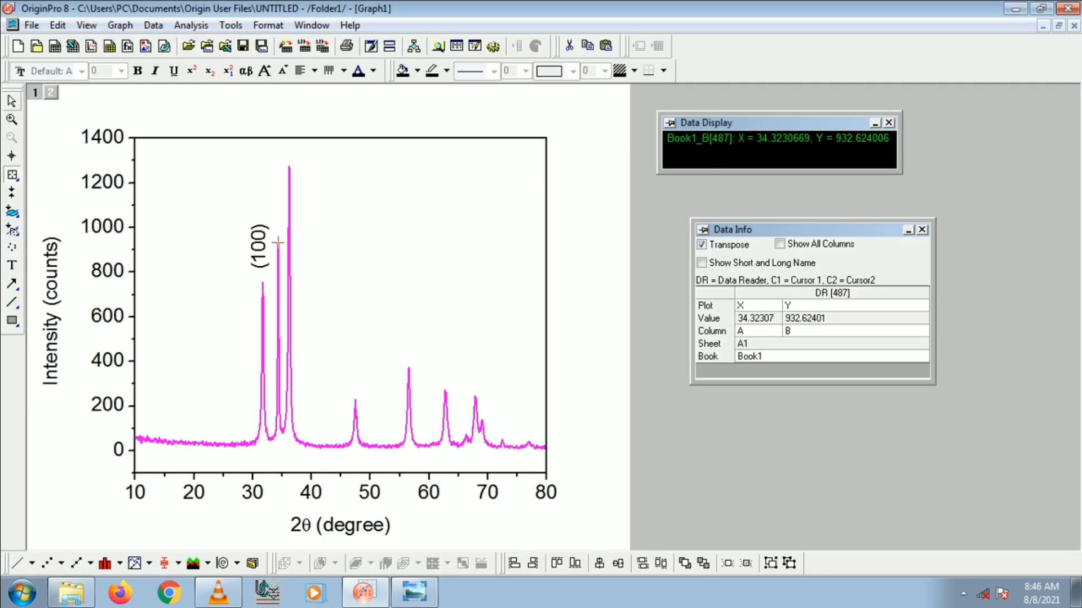
Duplicate the "(100)" label and put the copy on the blank page area to the right of the plot frame
left_click(12, 102)
left_click(258, 247)
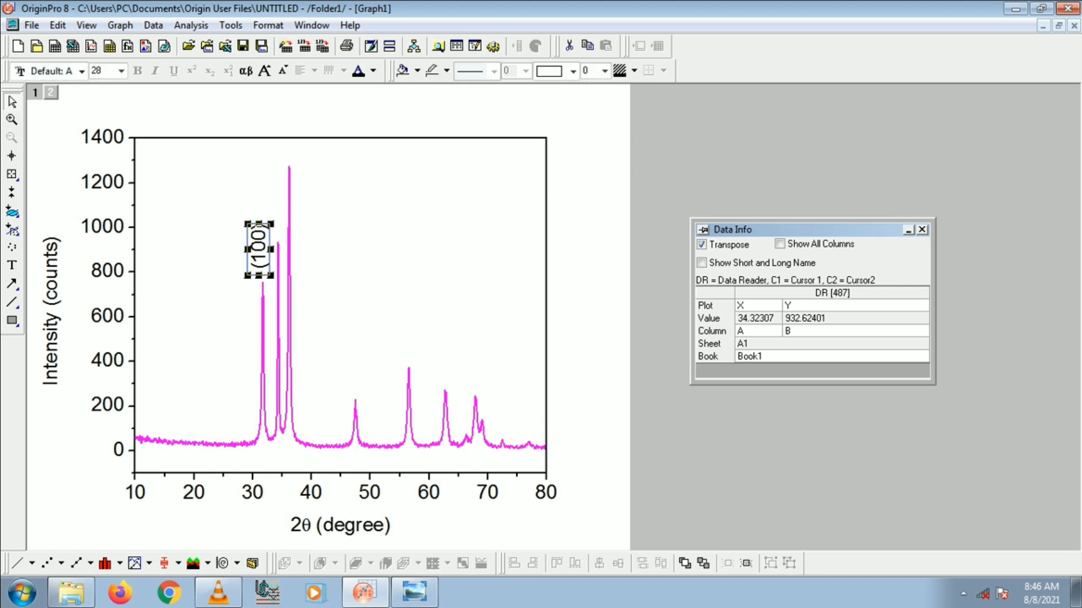
key("ctrl+c")
left_click(602, 250)
key("ctrl+v")
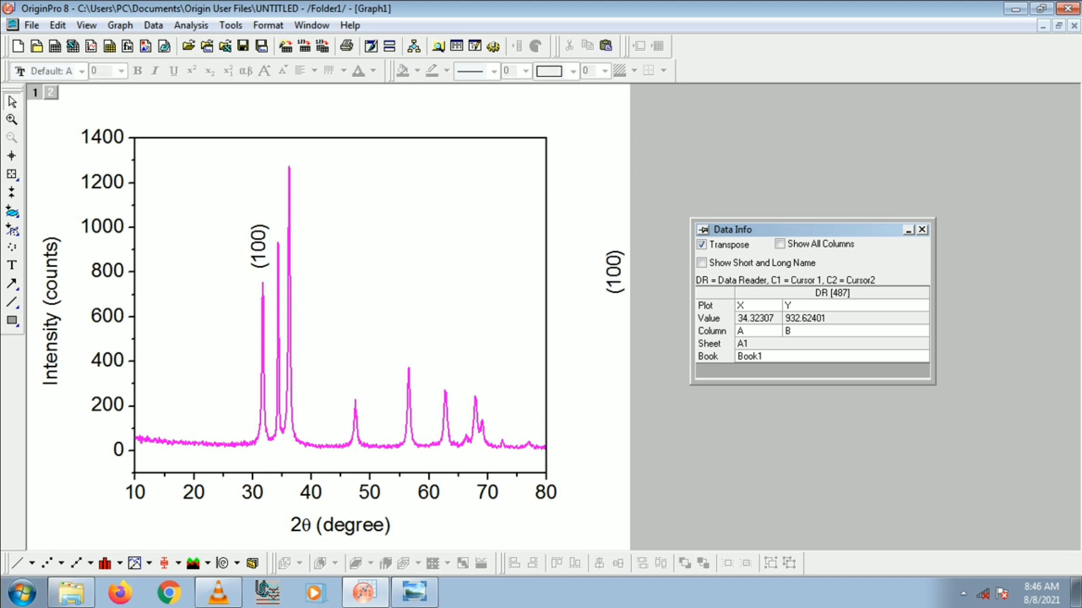
Change the copied label's text to "(002)" and place it directly above the second peak near 34 degrees
double_click(615, 272)
left_click(637, 311)
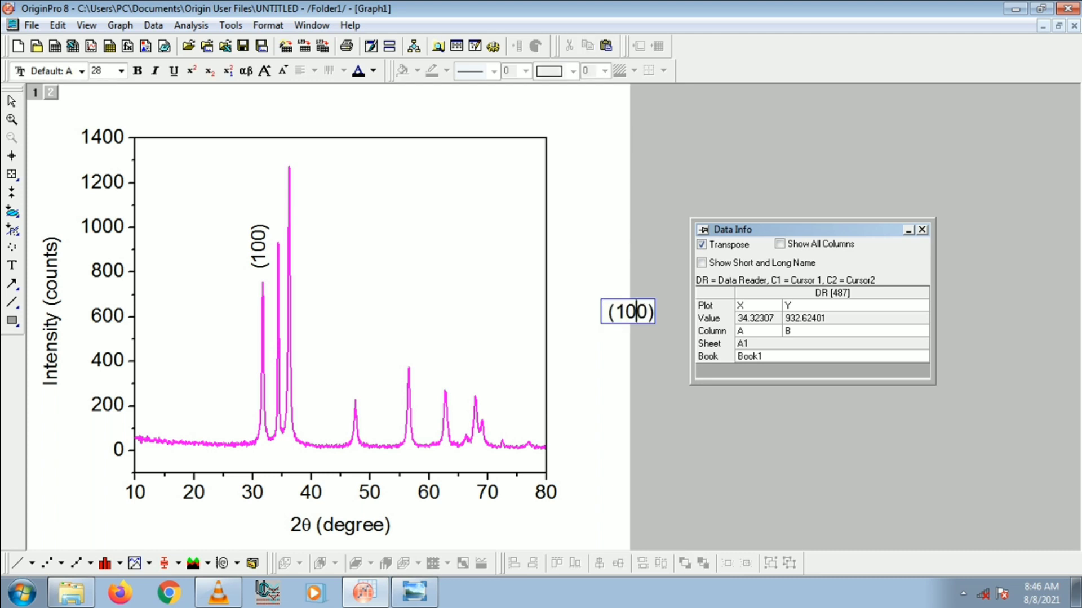
key("BackSpace")
key("BackSpace")
type("0")
key("Right")
type("2")
key("Escape")
left_click_drag(604, 297, 266, 227)
left_click(338, 232)
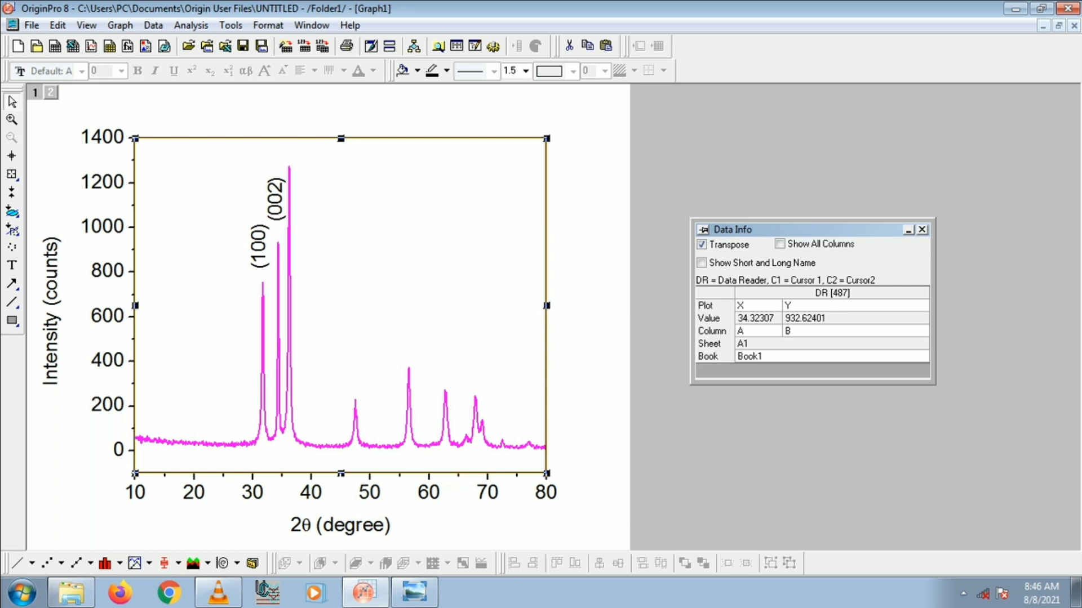
Set the vertical axis's upper limit to 1600 and move the "(100)" and "(002)" labels down to sit directly above their peaks
double_click(118, 450)
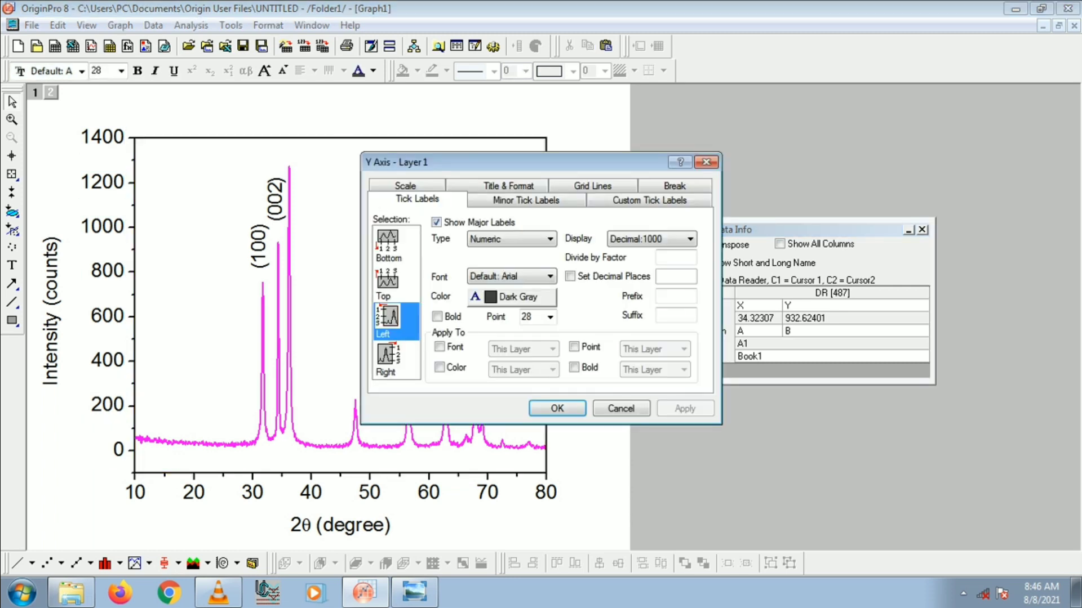
left_click(405, 185)
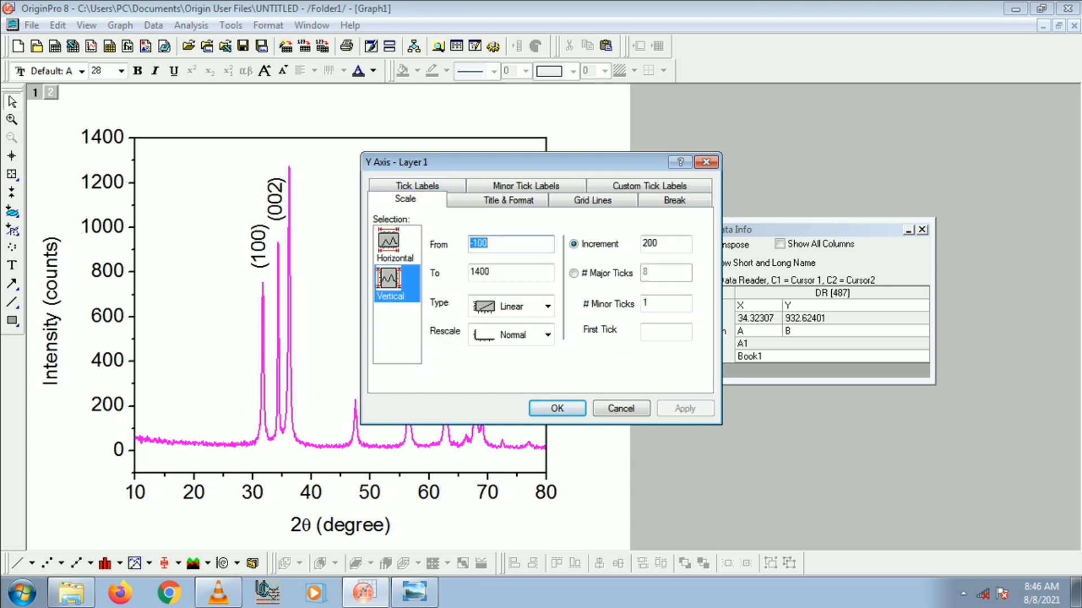
left_click(480, 272)
key("BackSpace")
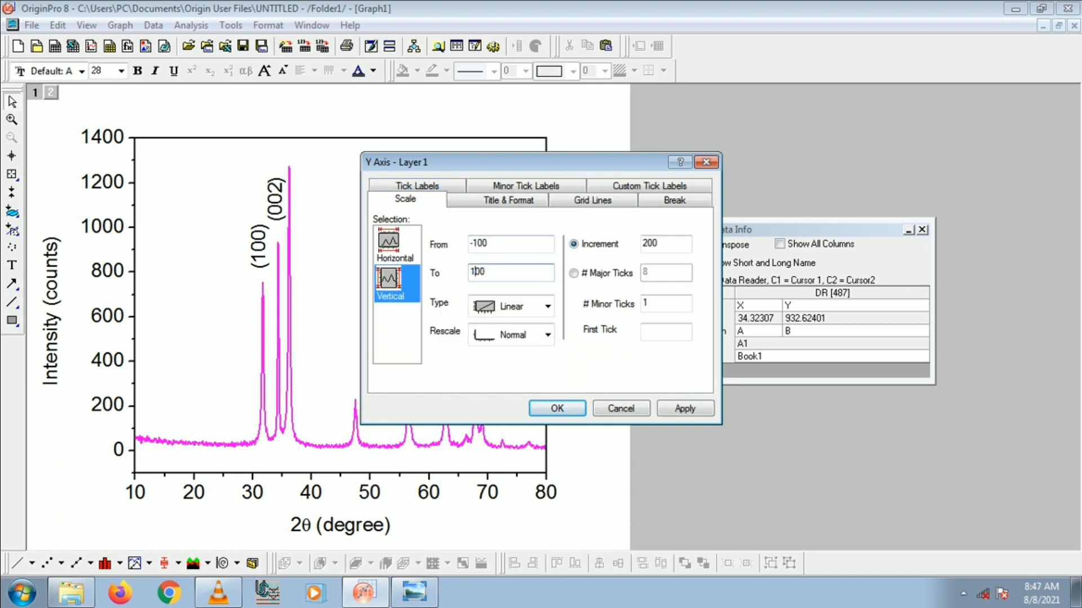
type("6")
key("Return")
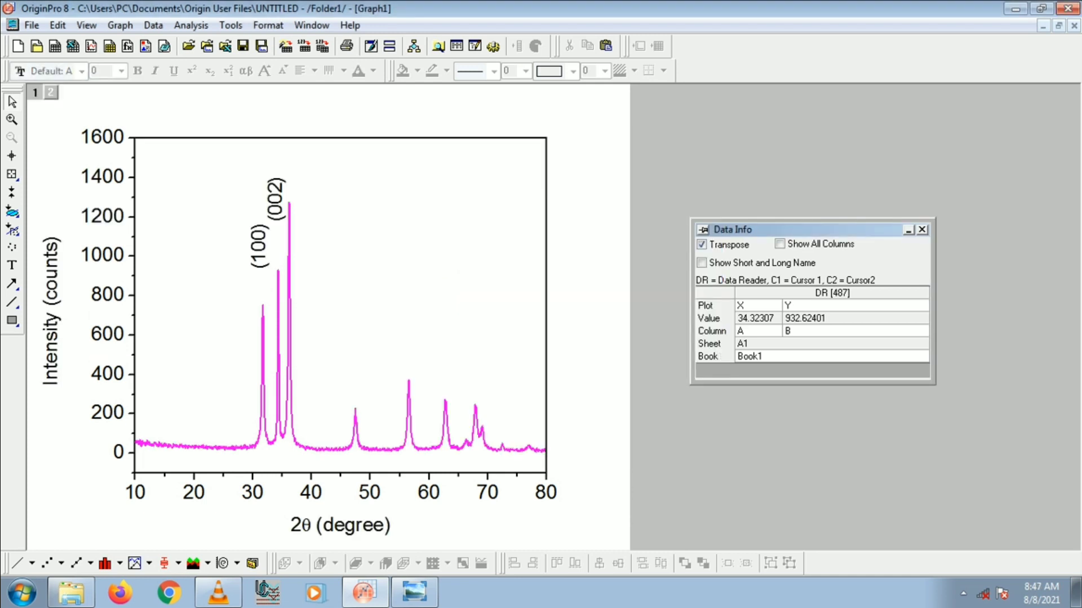
left_click_drag(275, 200, 260, 280)
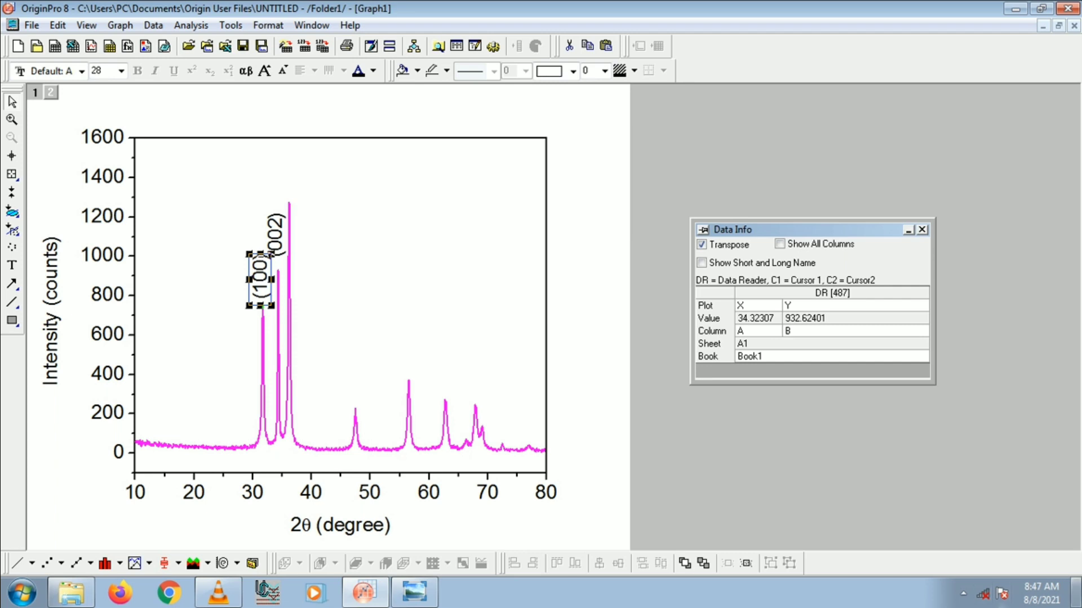
Look up the h k l indices for the third peak near 36 degrees in the jcpds- ZnO image
mouse_move(365, 593)
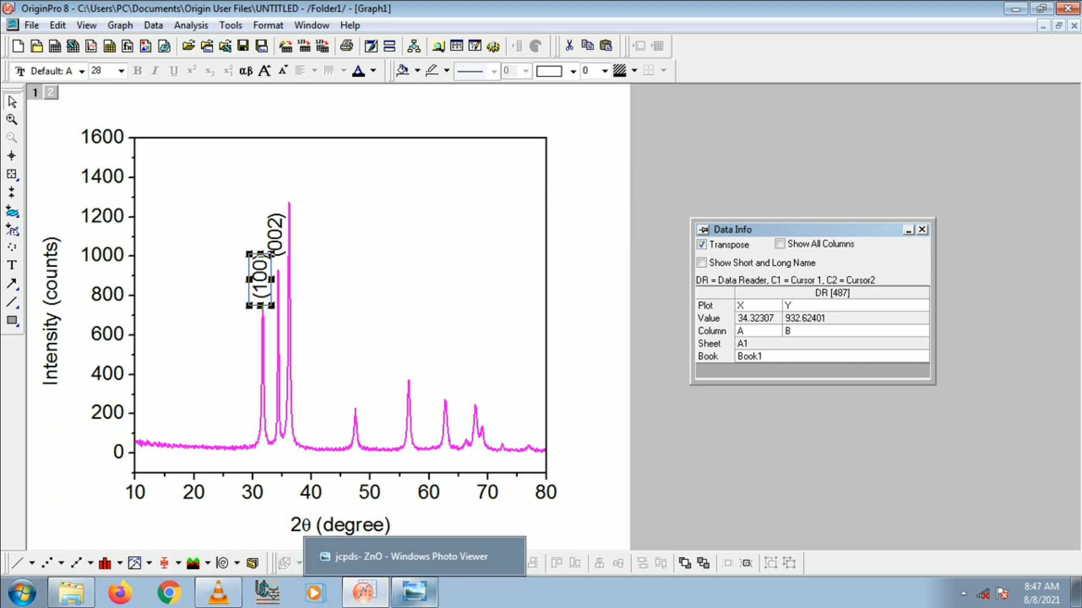
left_click(414, 592)
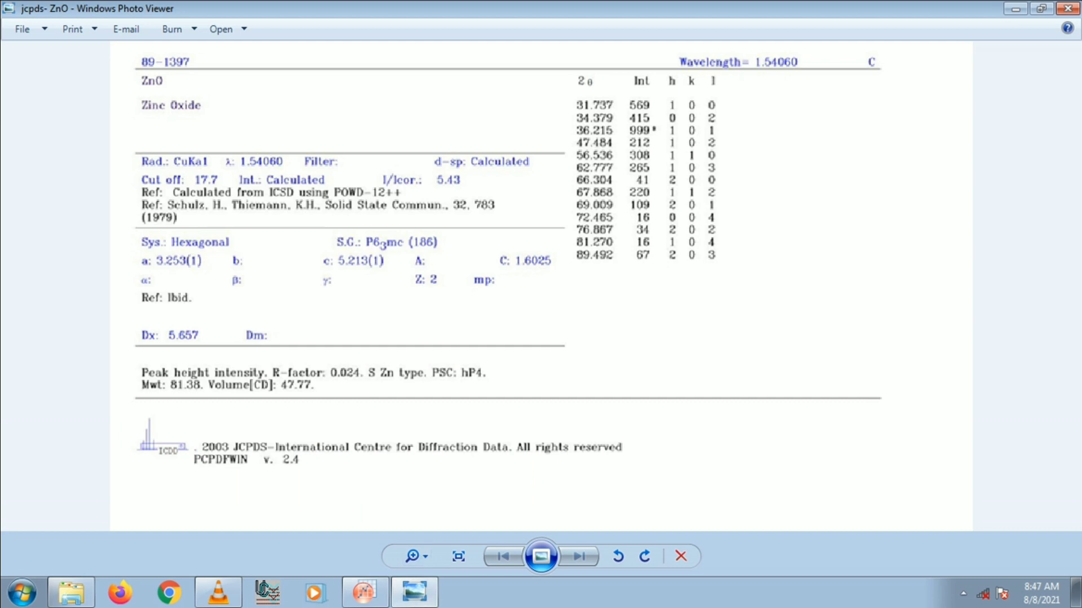
left_click(414, 591)
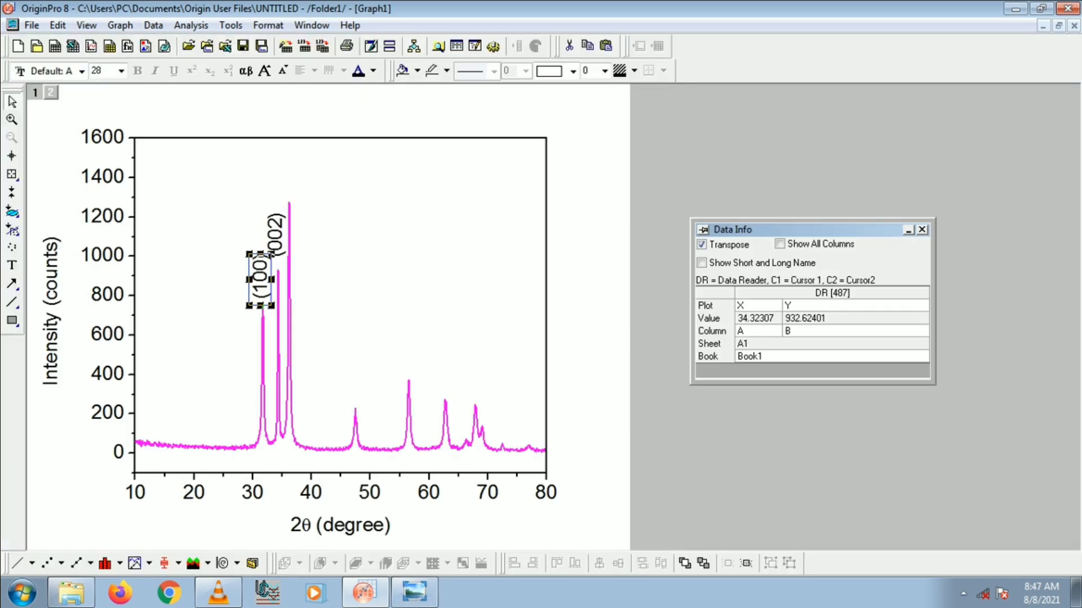
left_click(338, 236)
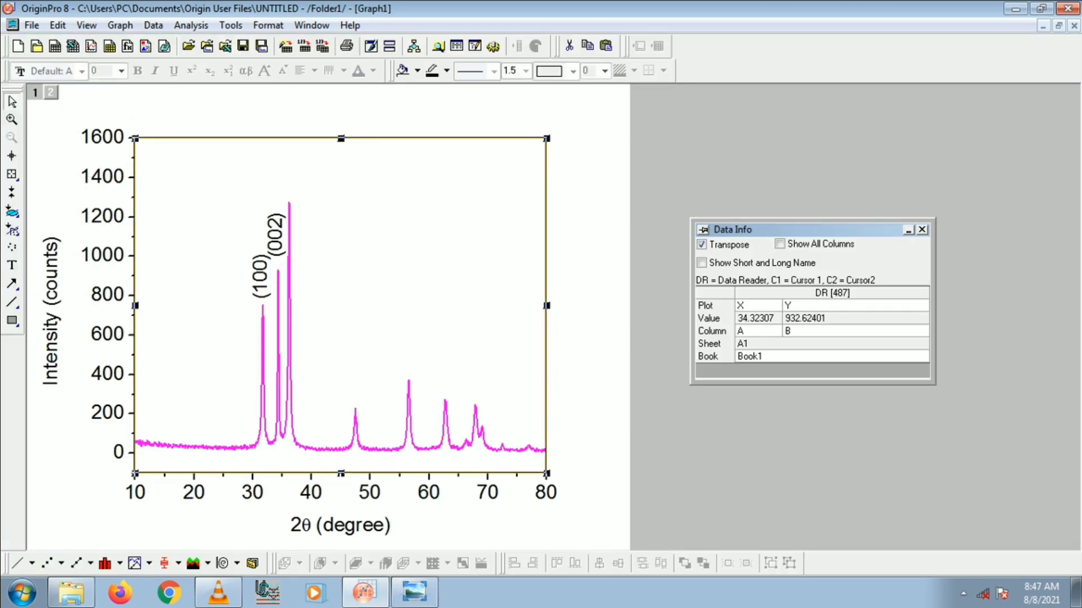
Duplicate the "(002)" label and put the copy on the blank page area beside the plot frame
left_click(275, 237)
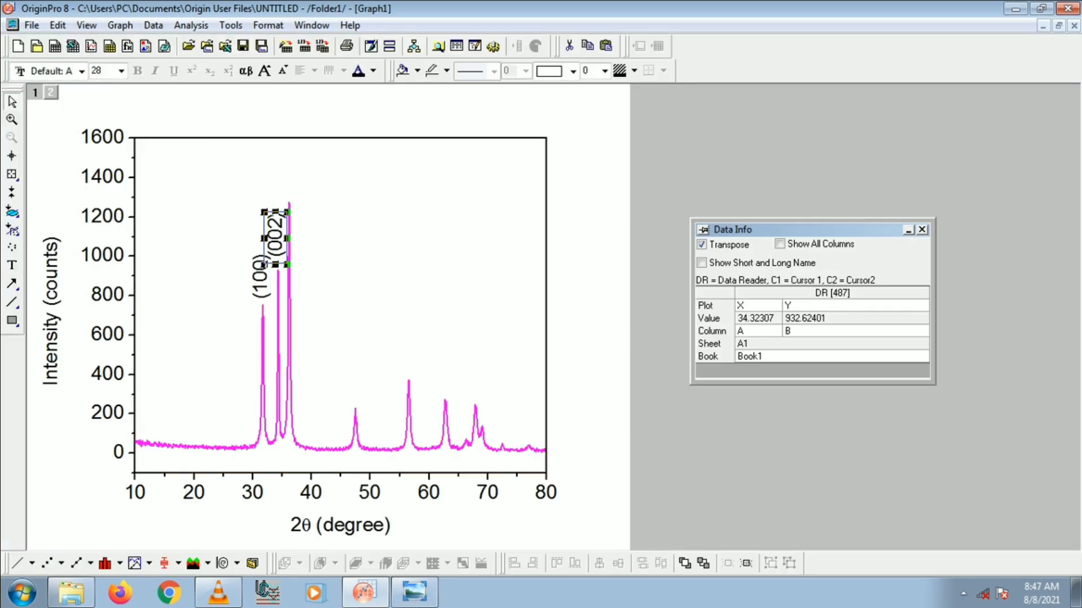
left_click(594, 279)
key("ctrl+v")
Change the copied label's text to "(101)" and place it directly above the third, tallest peak near 36 degrees
double_click(603, 297)
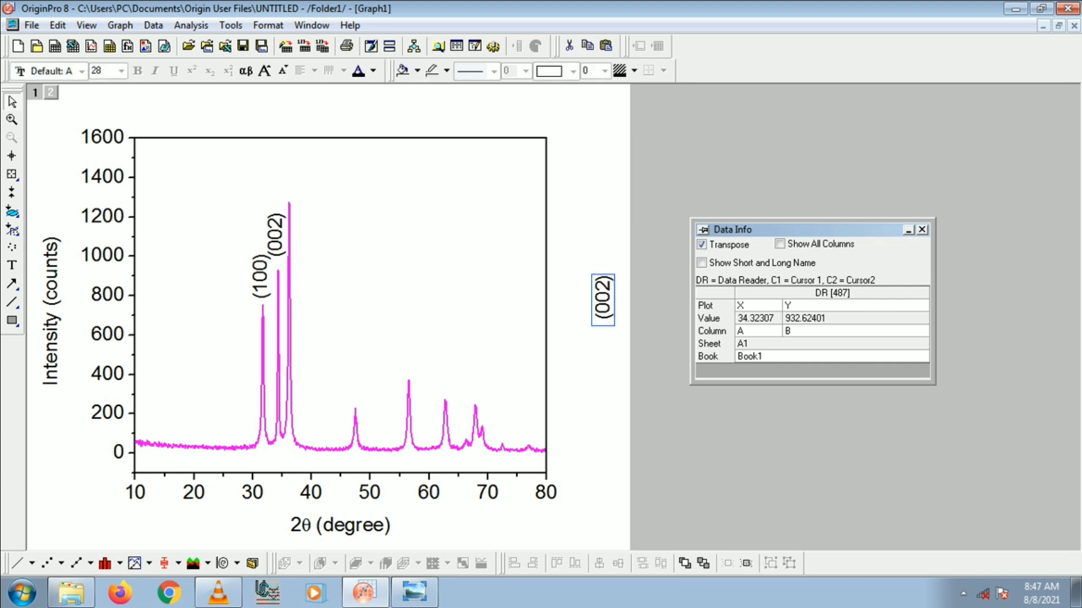
left_click(613, 337)
key("BackSpace")
type("1")
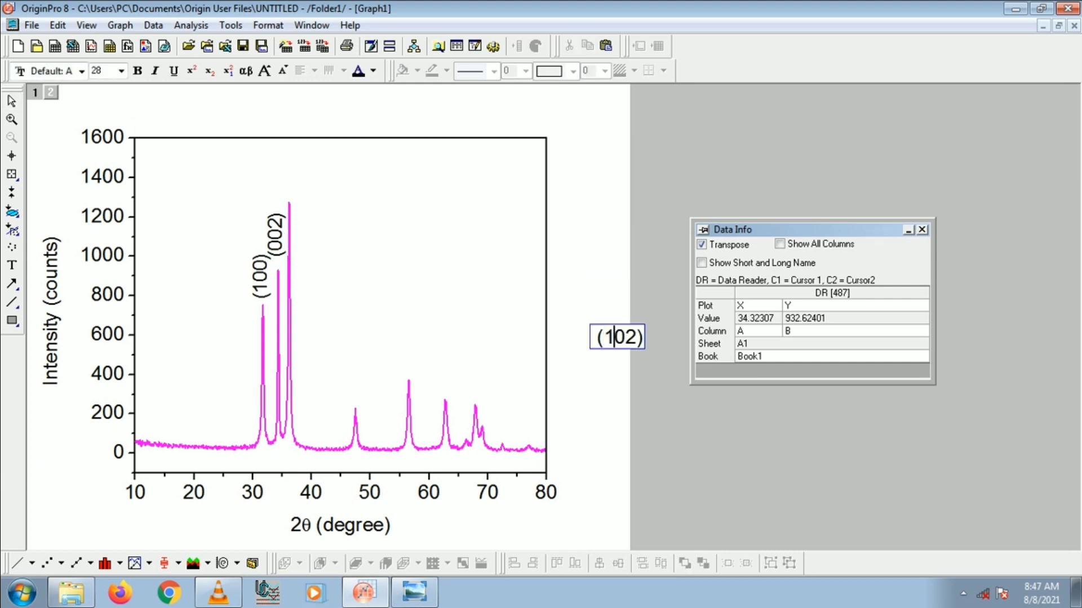
key("Right")
key("Right")
key("BackSpace")
type("1")
key("Escape")
left_click_drag(604, 299, 296, 176)
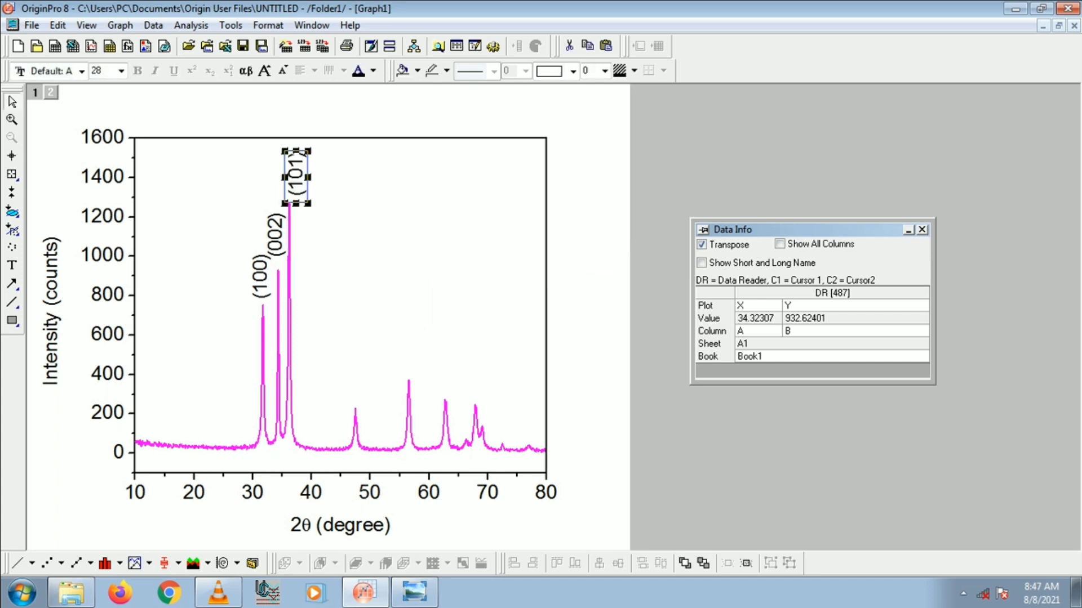
left_click(565, 316)
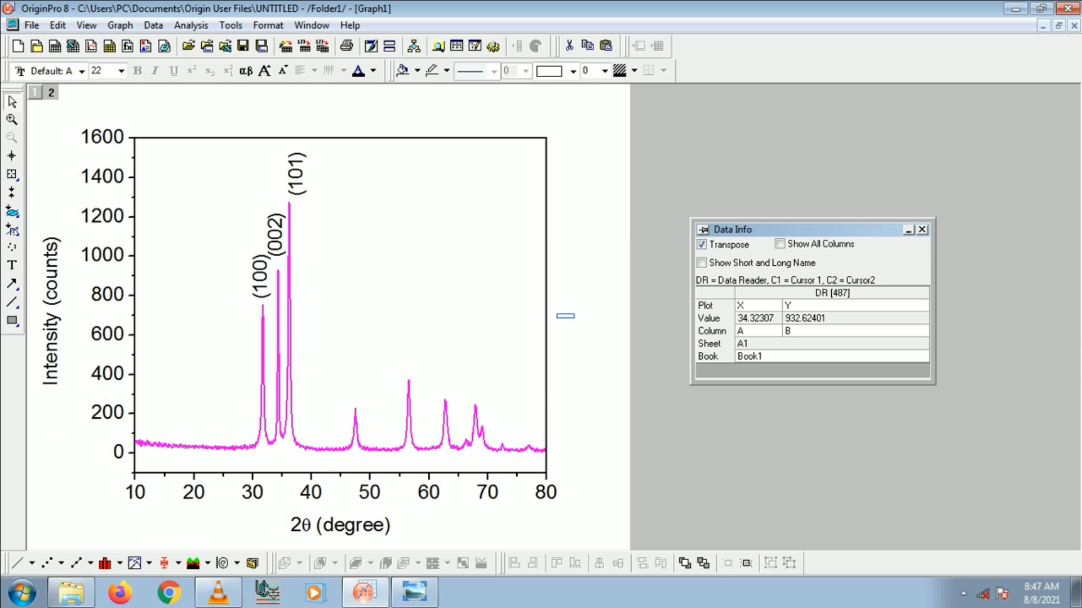
Read the coordinates at the fourth peak's tip near 47 degrees and look up the matching h k l indices in the jcpds- ZnO image
left_click(12, 174)
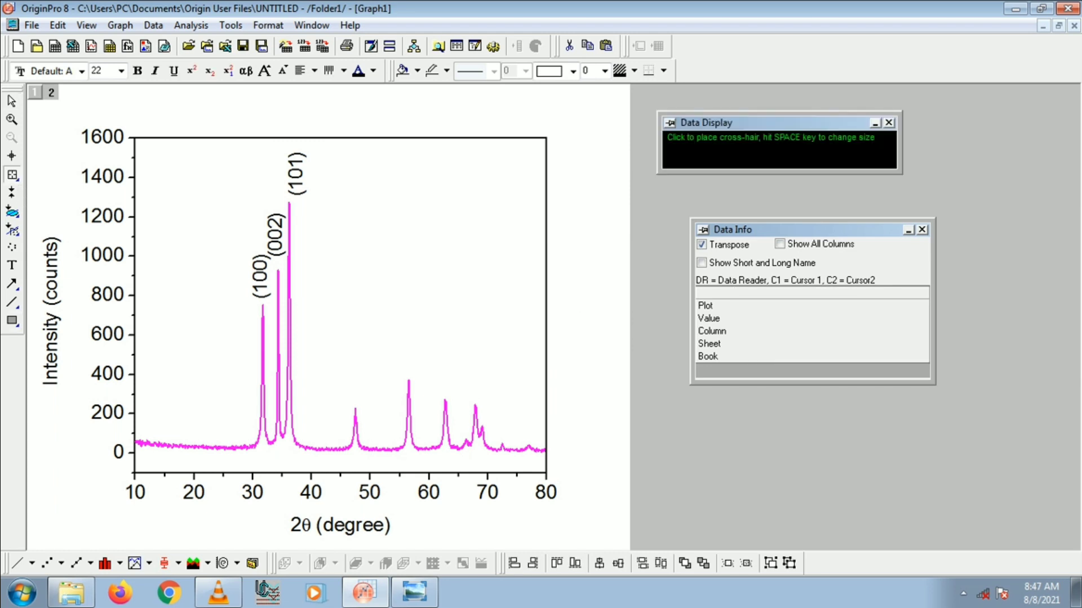
left_click(354, 418)
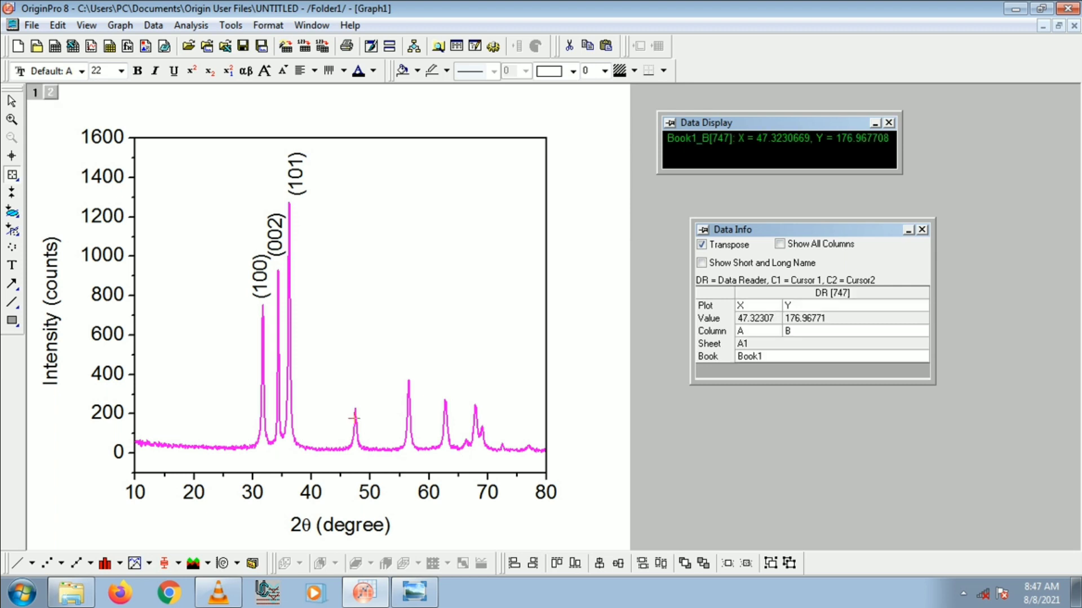
key("Right")
key("Right")
key("Right")
key("Right")
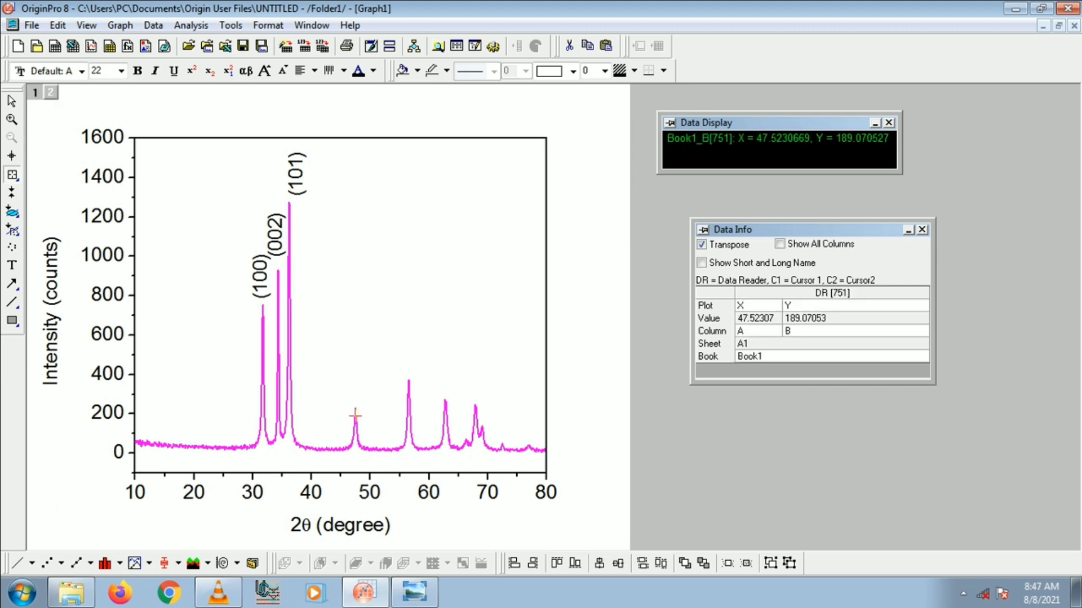
key("Left")
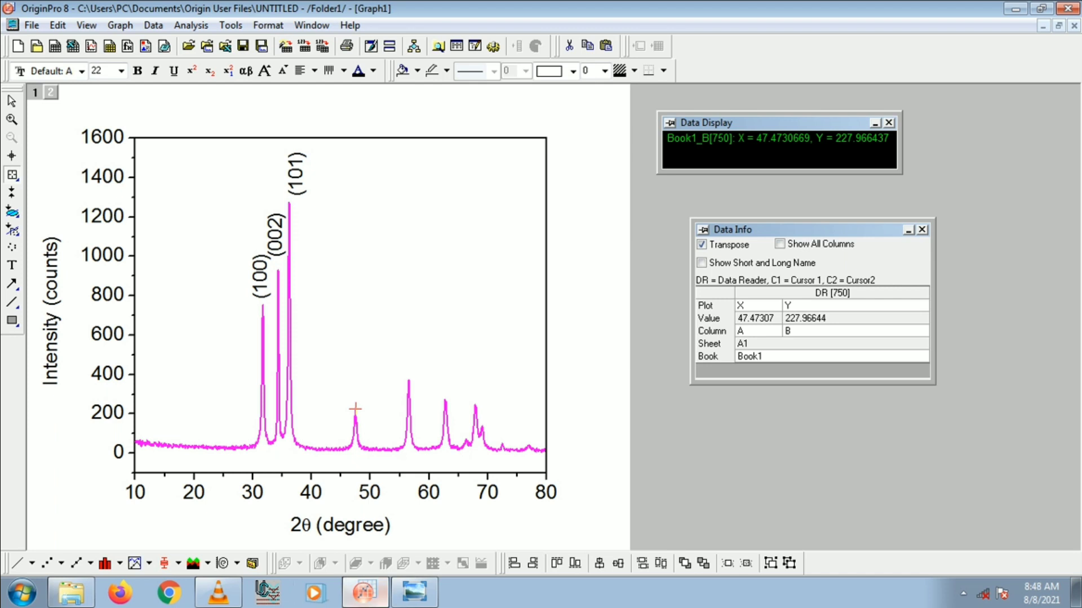
left_click(414, 591)
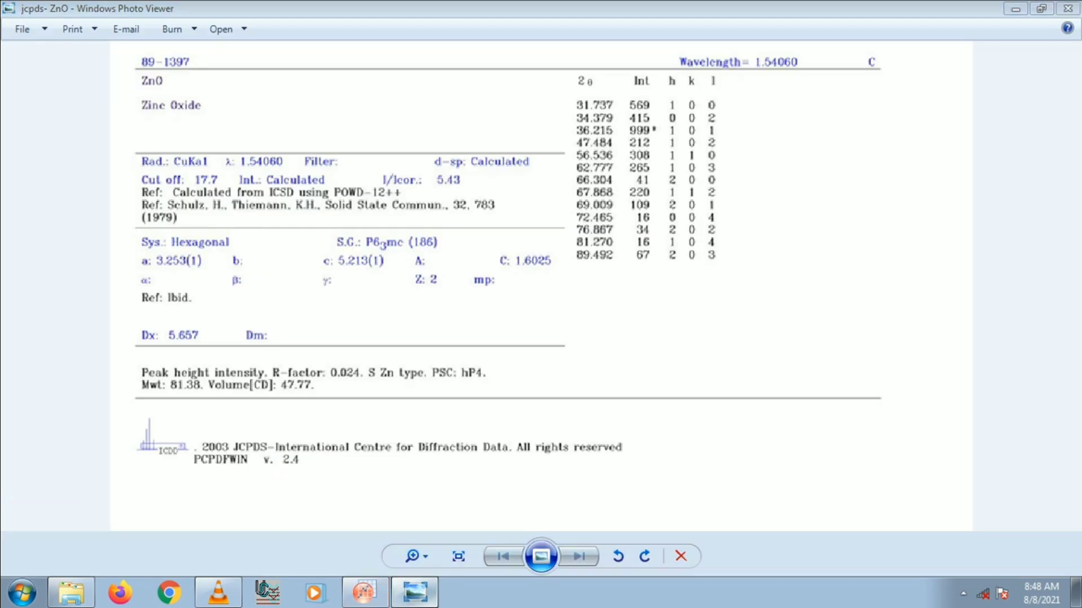
left_click(414, 592)
left_click(11, 100)
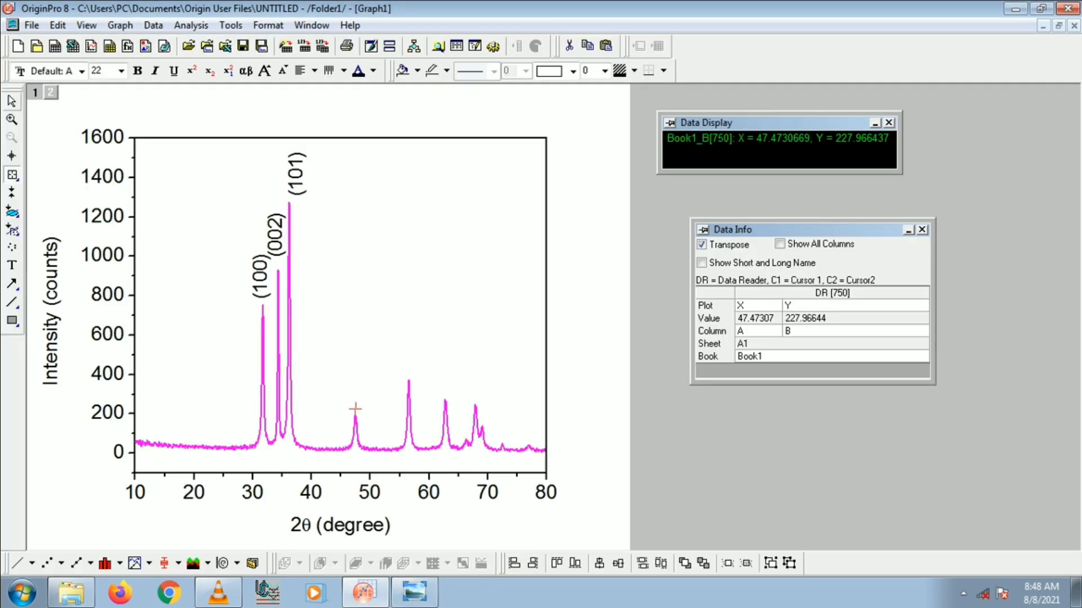
Duplicate the "(101)" label, change the copy's text to "(102)" and place it directly above the fourth peak near 47 degrees
left_click(296, 177)
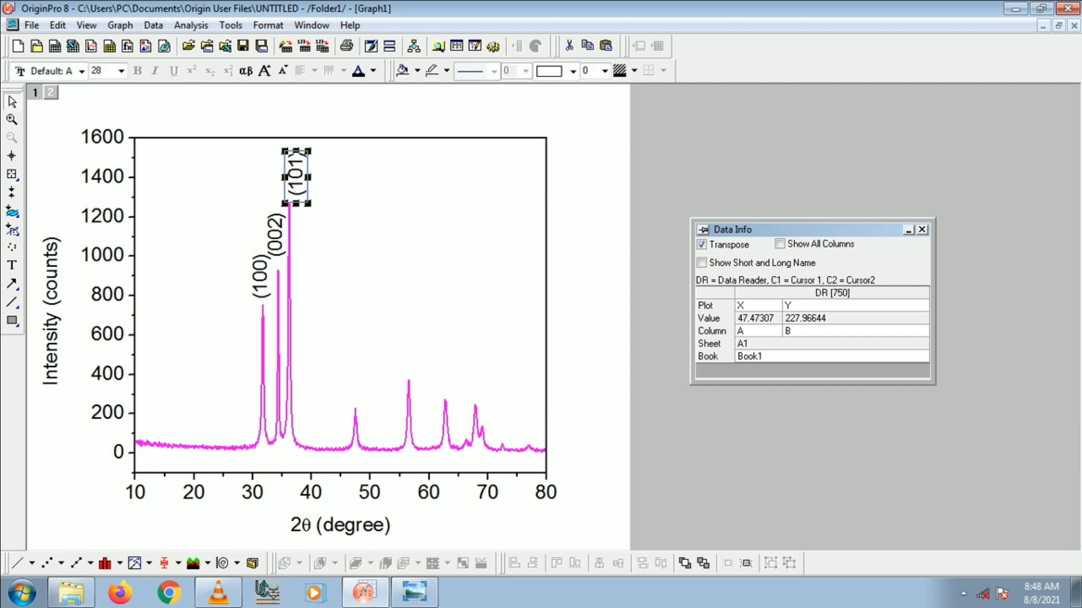
left_click_drag(296, 177, 364, 370)
double_click(364, 370)
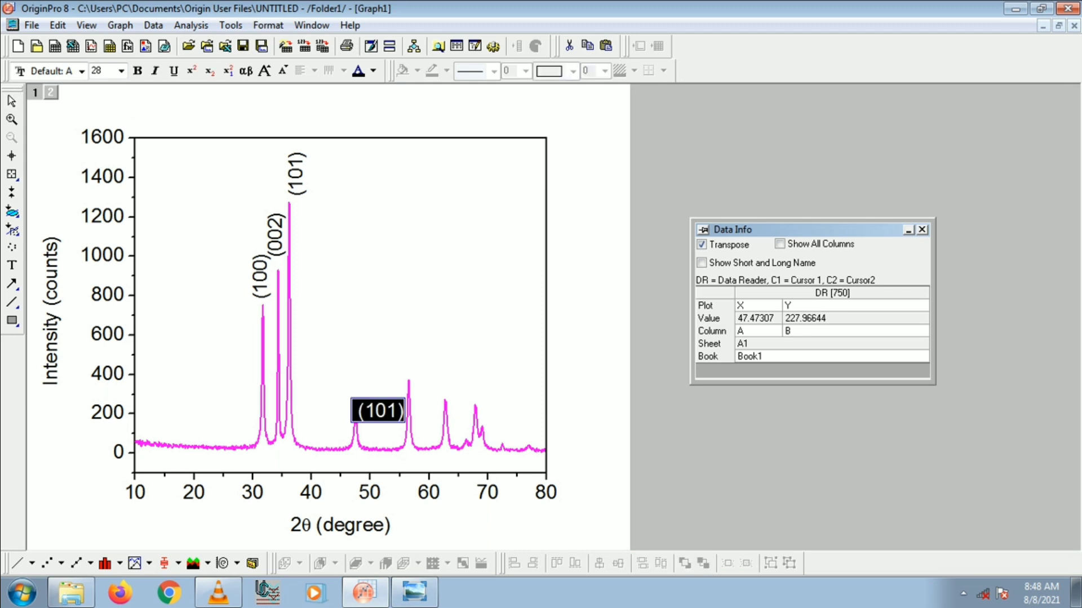
left_click(375, 411)
key("Right")
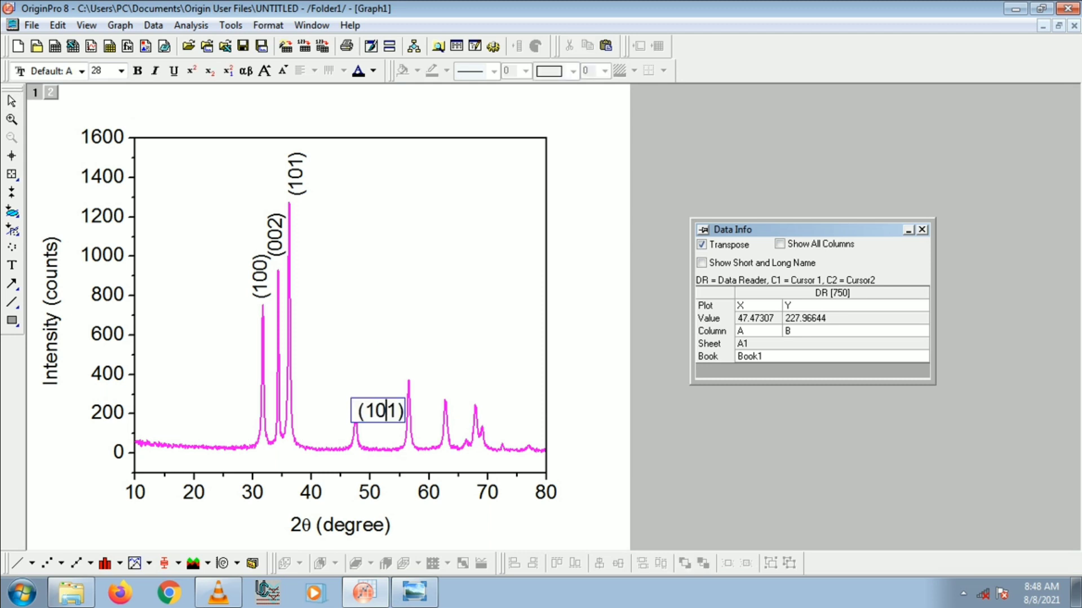
key("shift+Right")
type("2")
key("Escape")
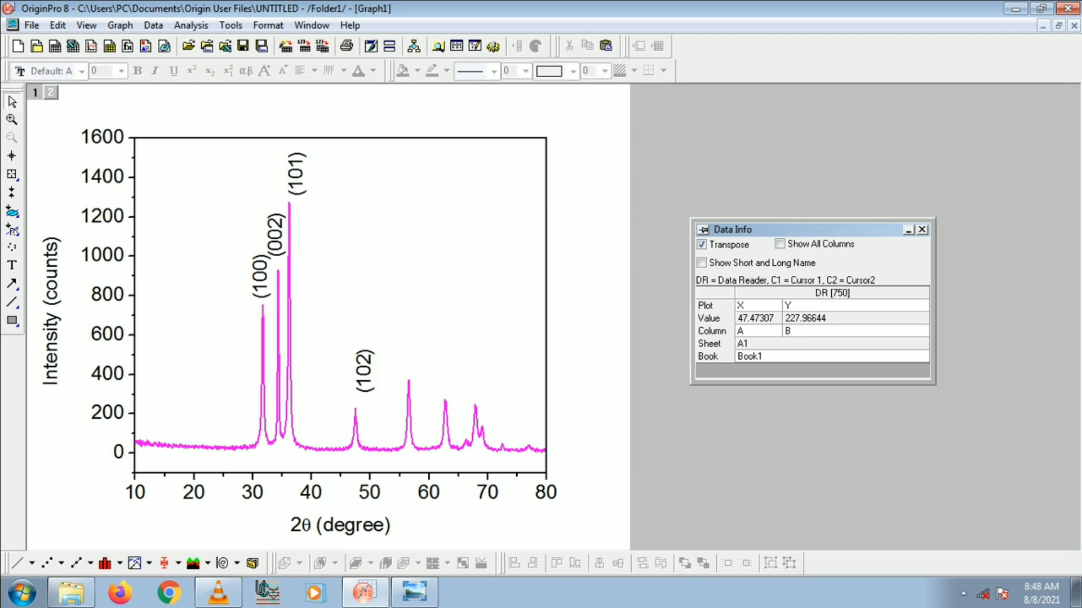
left_click_drag(365, 372, 352, 381)
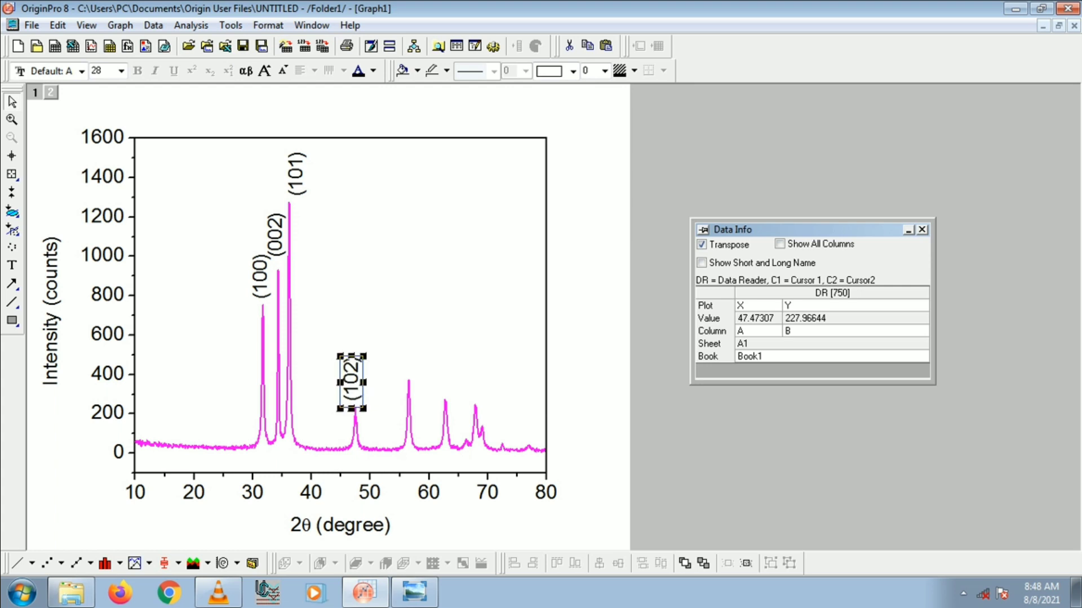
key("Escape")
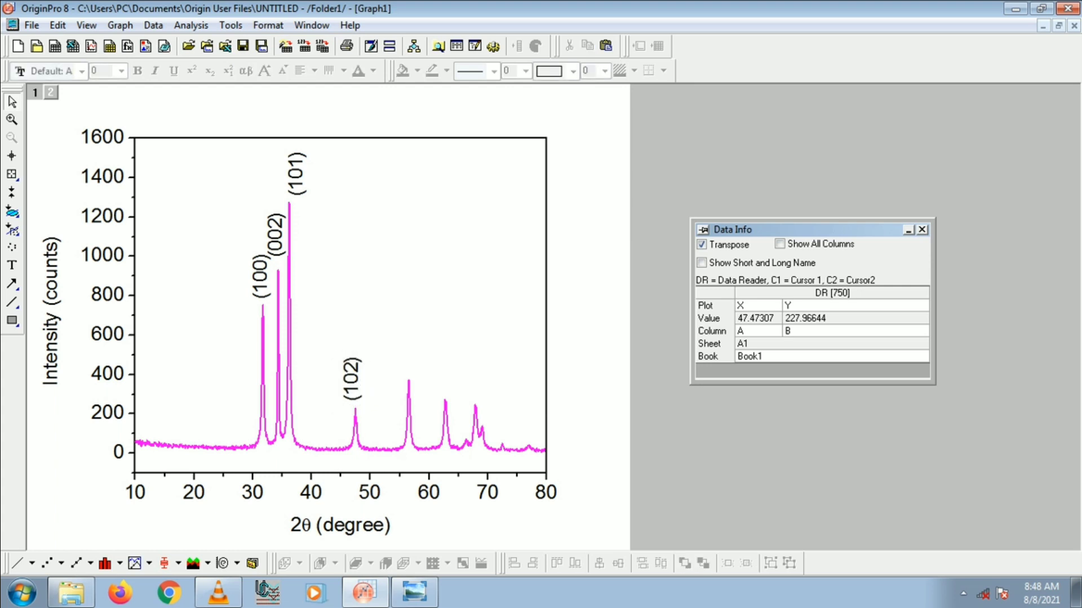
Read the coordinates at the tip of the fifth peak, near 57 degrees, with the data reader
left_click(12, 174)
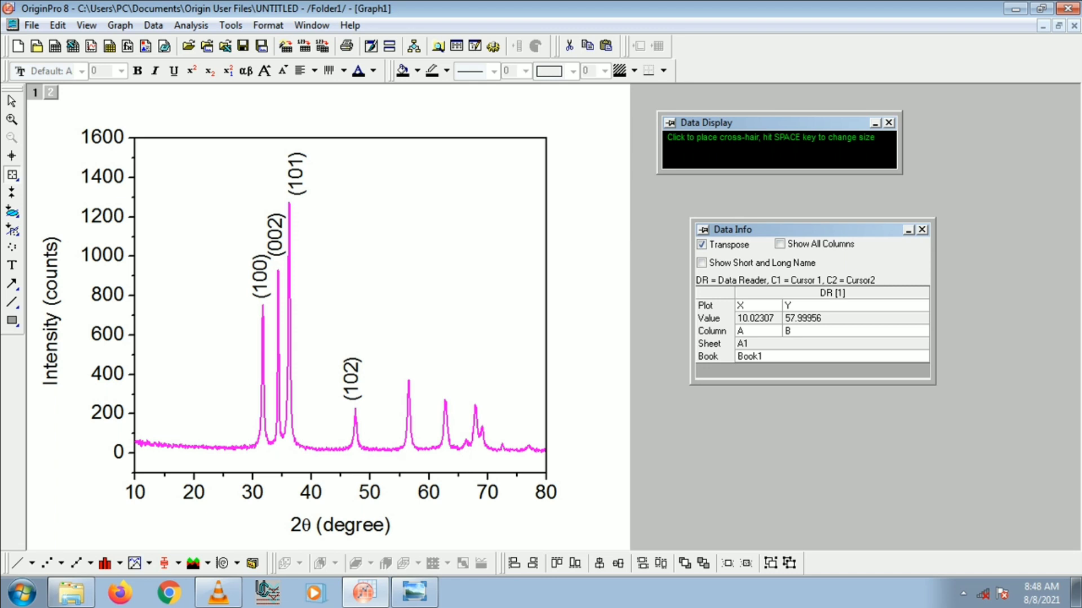
left_click(11, 101)
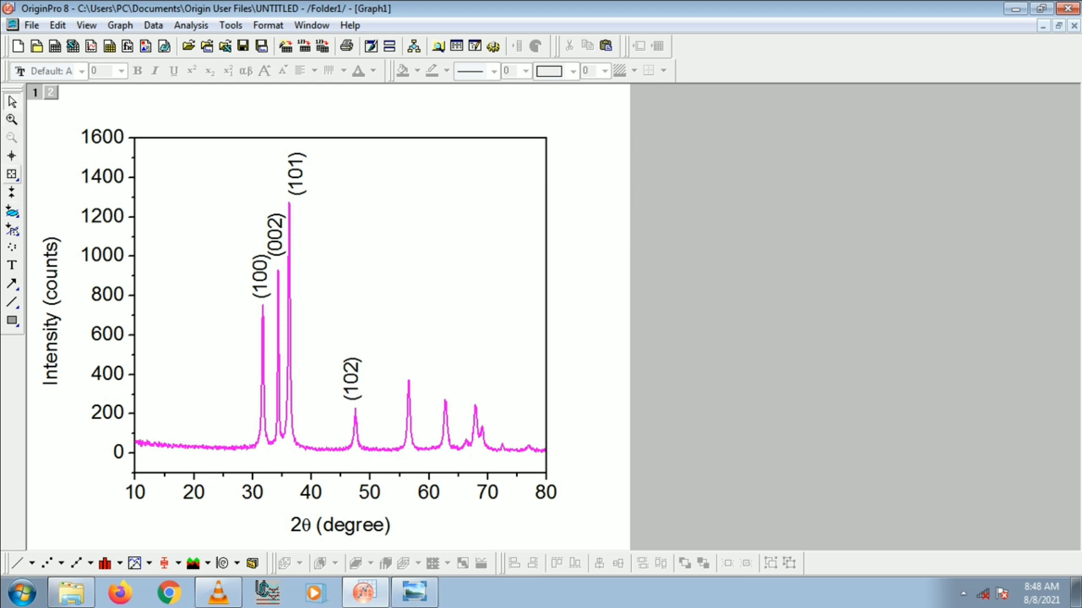
left_click(12, 175)
left_click(334, 448)
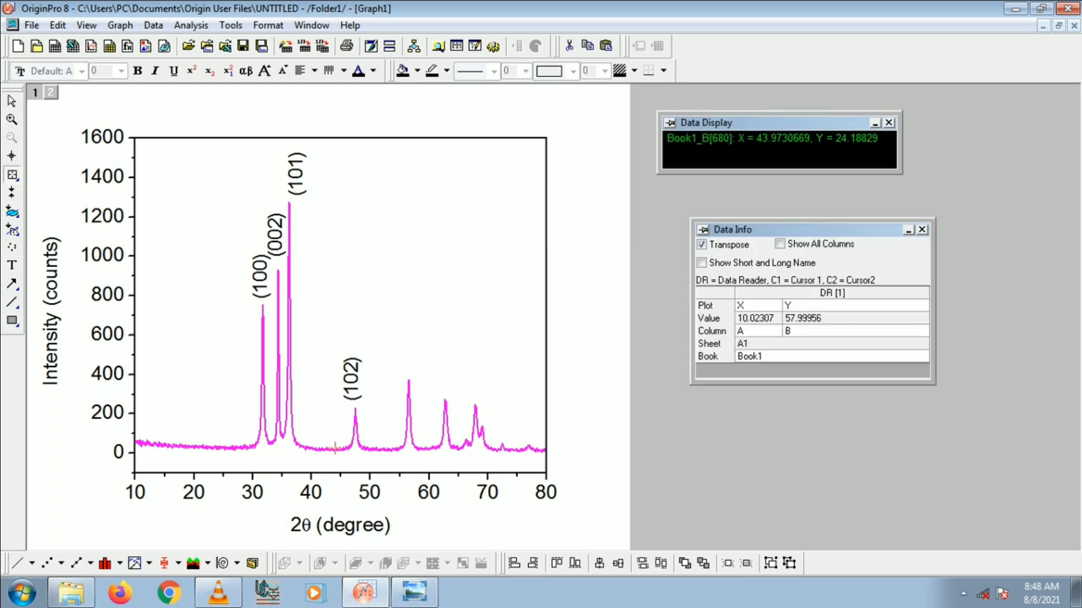
key("Right")
key("Right")
key("Right")
key("Right")
key("Right")
key("Right")
key("Right")
key("Right")
key("Right")
key("Right")
key("Right")
key("Right")
key("Right")
key("Right")
key("Right")
key("Right")
key("Right")
key("Right")
key("Right")
key("Right")
key("Right")
key("Right")
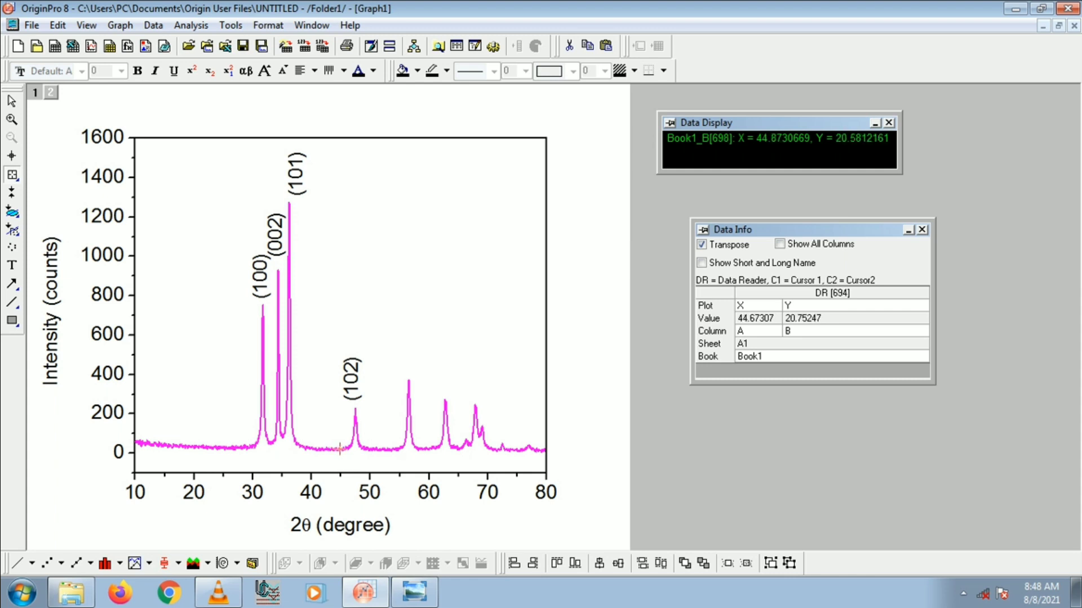
key("Right")
key("Right")
key("Right")
key("Right")
key("Right")
key("Right")
key("Right")
key("Right")
key("Right")
key("Right")
key("Right")
key("Right")
key("Right")
key("Right")
key("Right")
key("Right")
key("Right")
key("Right")
key("Right")
key("Right")
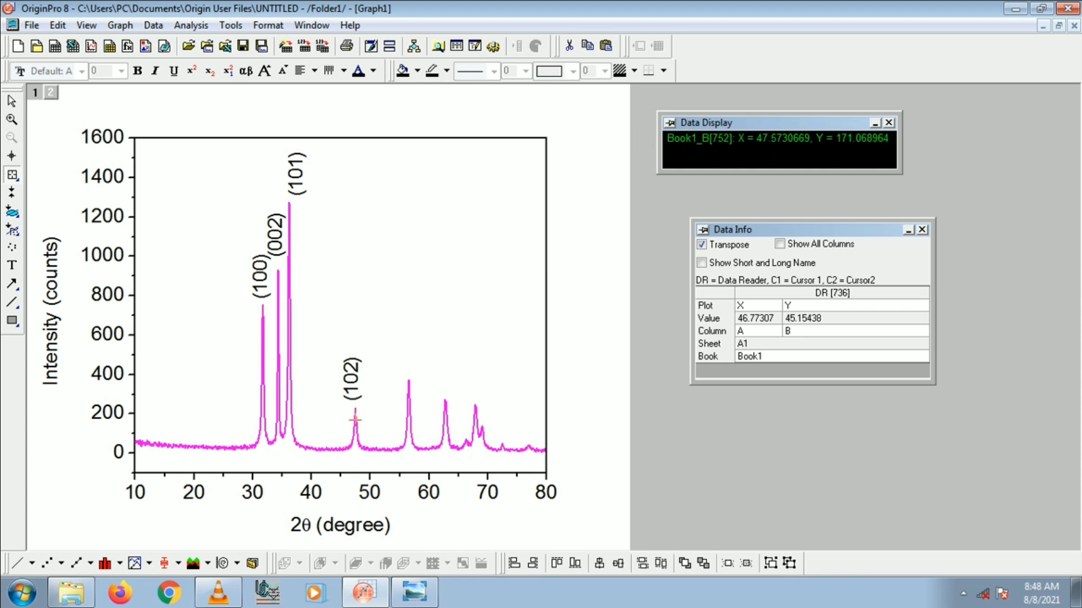
key("Right")
key("Right")
key("Right")
key("Right")
key("Right")
key("Right")
key("Right")
key("Right")
key("Right")
key("Right")
key("Right")
key("Right")
key("Right")
key("Right")
key("Right")
key("Right")
key("Right")
key("Right")
key("Right")
key("Right")
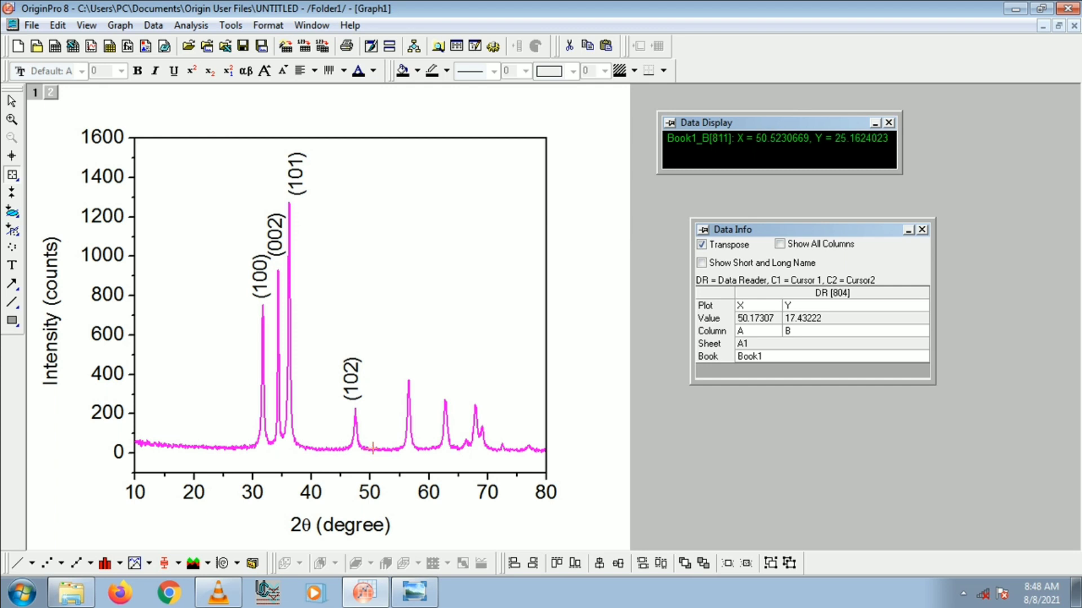
key("Right")
key("Right")
key("Right")
key("Right")
key("Right")
key("Right")
key("Right")
key("Right")
key("Right")
key("Right")
key("Right")
key("Right")
key("Right")
key("Right")
key("Right")
key("Right")
key("Right")
key("Right")
key("Right")
key("Right")
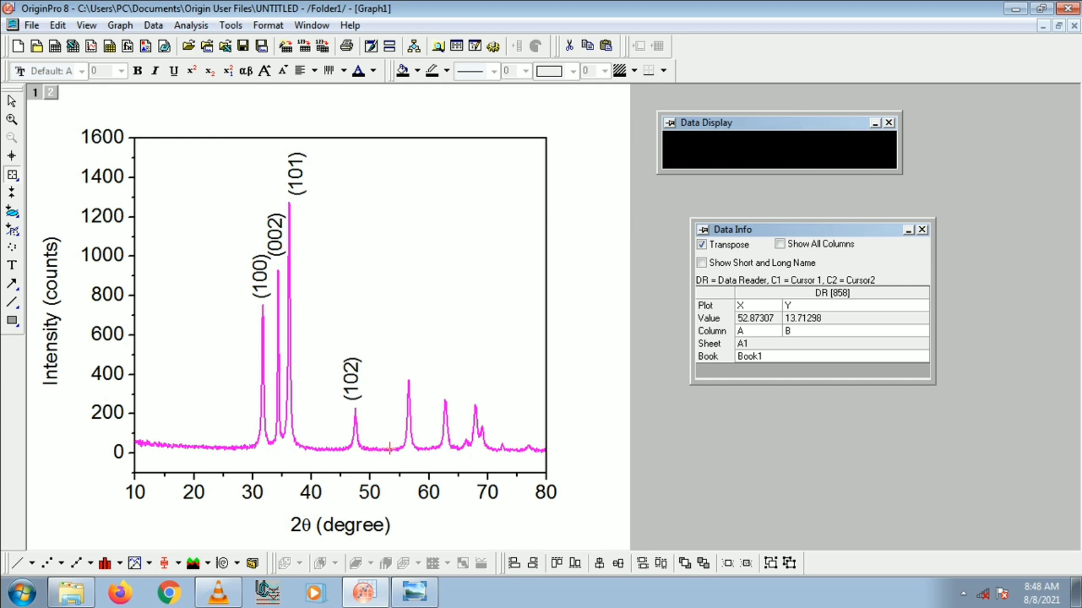
key("Right")
key("Right")
key("Right")
key("Right")
key("Right")
key("Right")
key("Right")
key("Right")
key("Right")
key("Right")
key("Right")
key("Right")
key("Right")
key("Right")
key("Right")
key("Right")
key("Right")
key("Right")
key("Right")
key("Right")
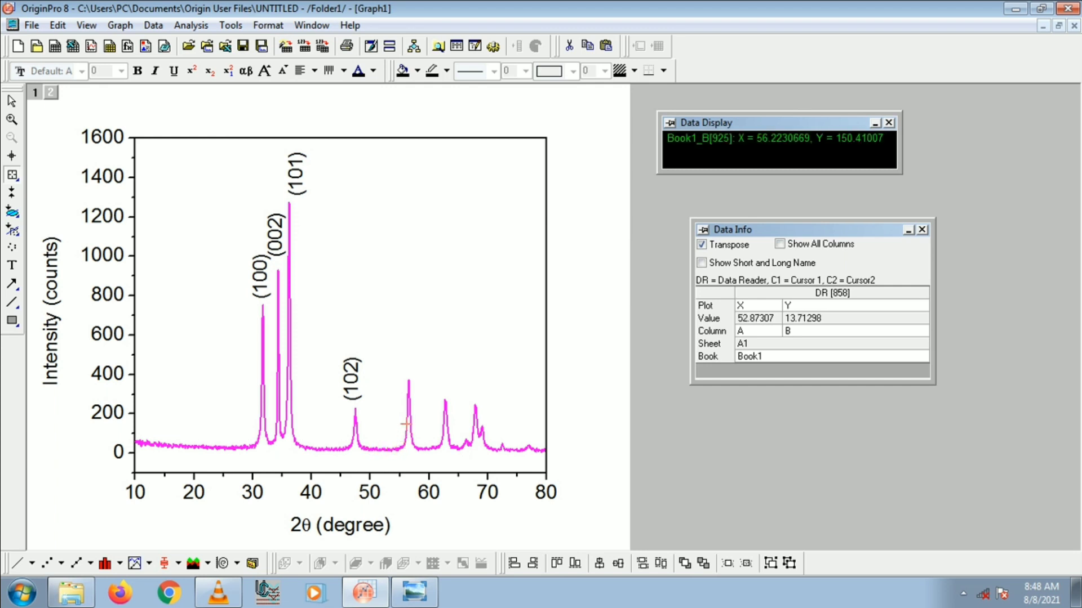
key("Left")
key("Left")
key("Left")
key("Left")
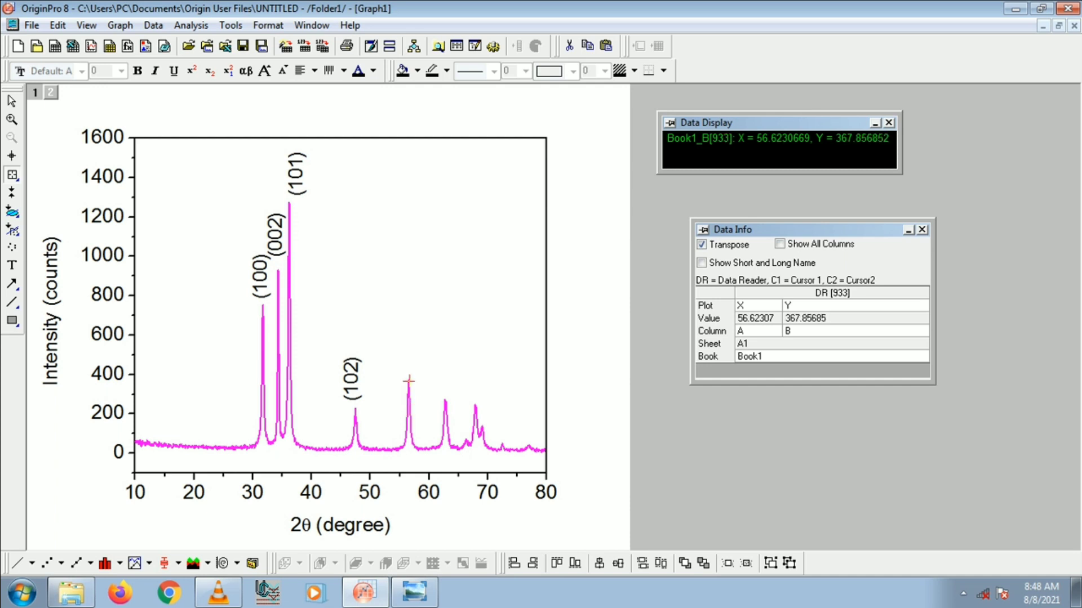
Look up the fifth peak's h k l indices in the jcpds- ZnO image and duplicate the "(102)" label on the graph
left_click(414, 592)
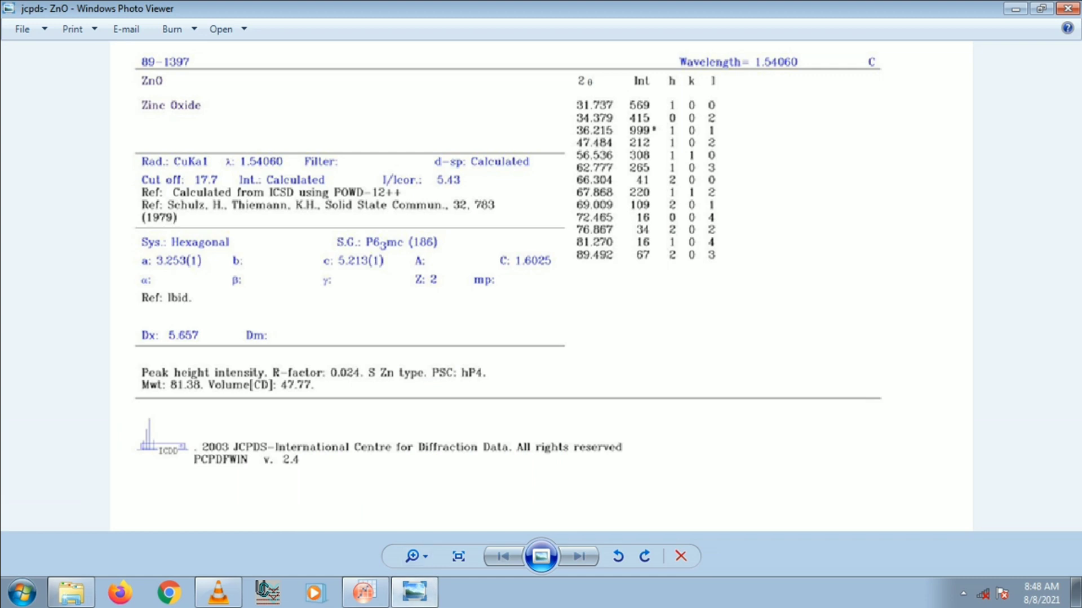
left_click(414, 592)
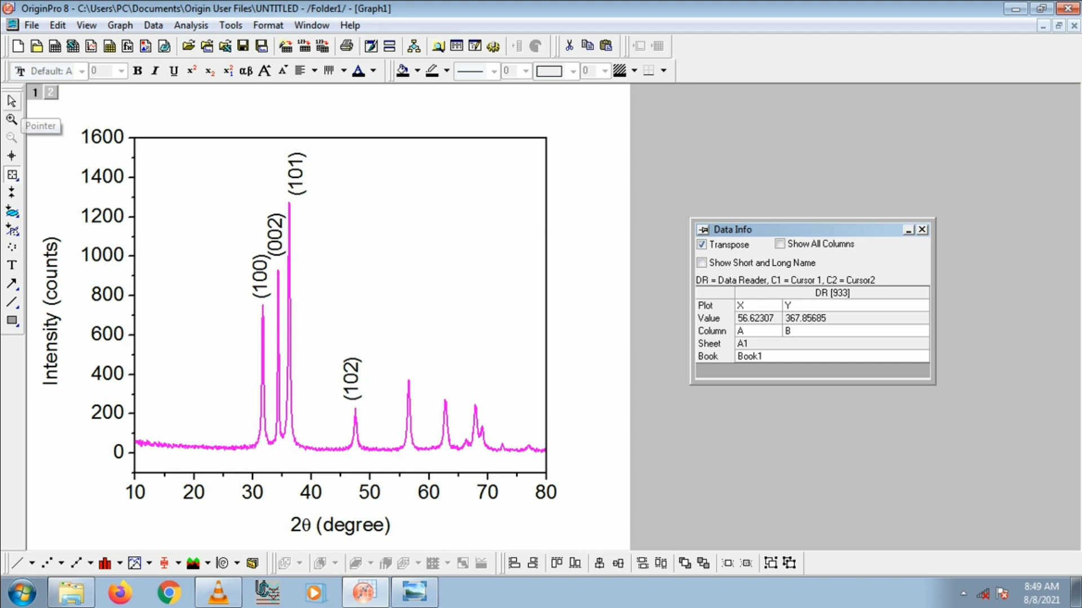
left_click(12, 101)
left_click(351, 381)
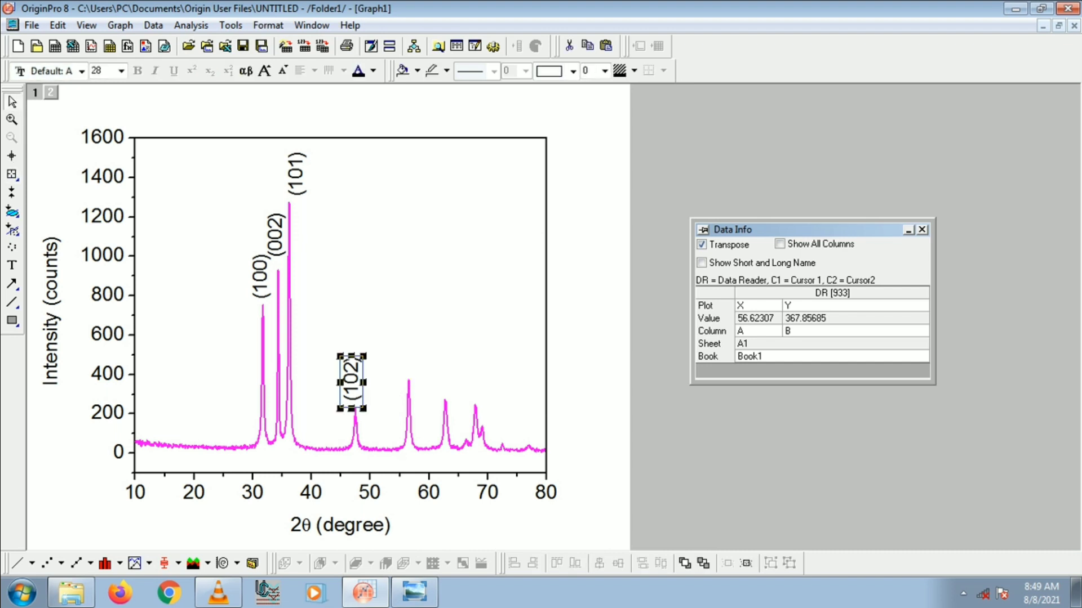
left_click(593, 377)
type("(102)")
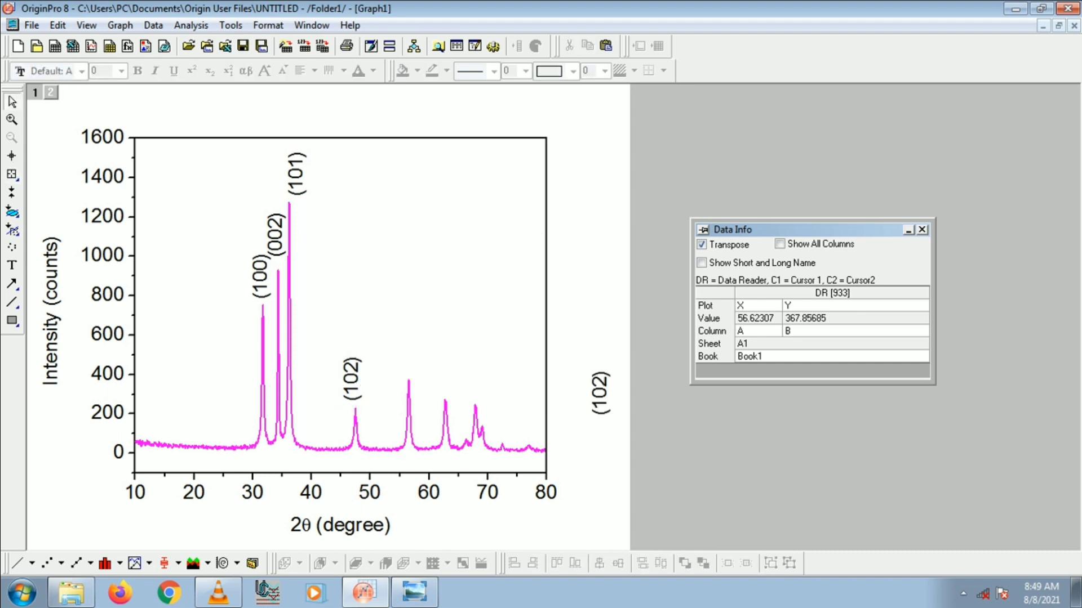
Change the copied label's text to "(110)" and place it directly above the fifth peak near 57 degrees
left_click_drag(600, 394, 406, 343)
double_click(405, 343)
key("ctrl+c")
left_click_drag(417, 381, 440, 381)
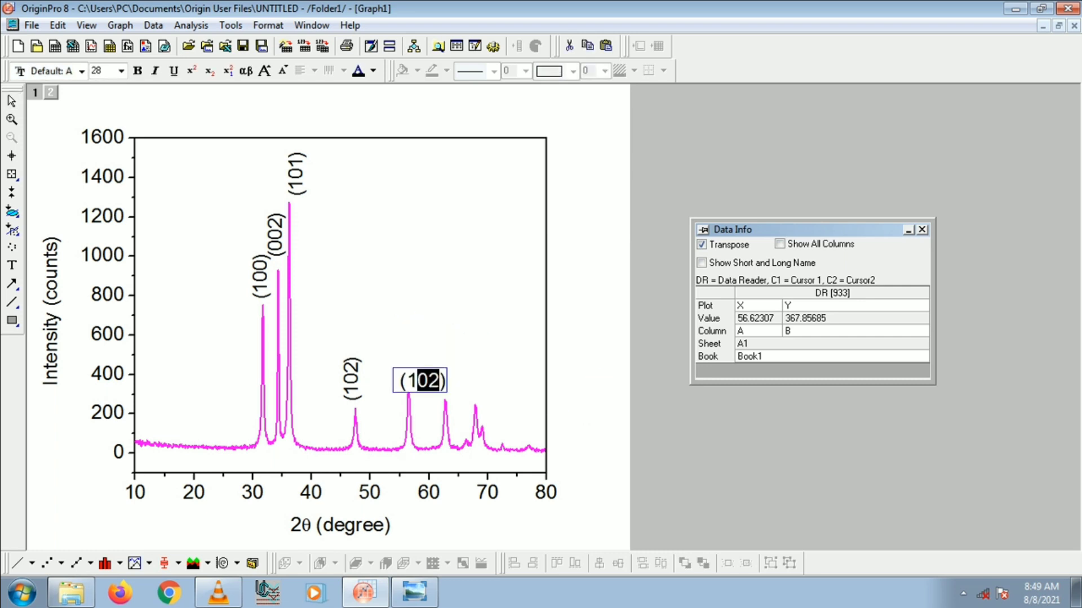
type("10")
key("Escape")
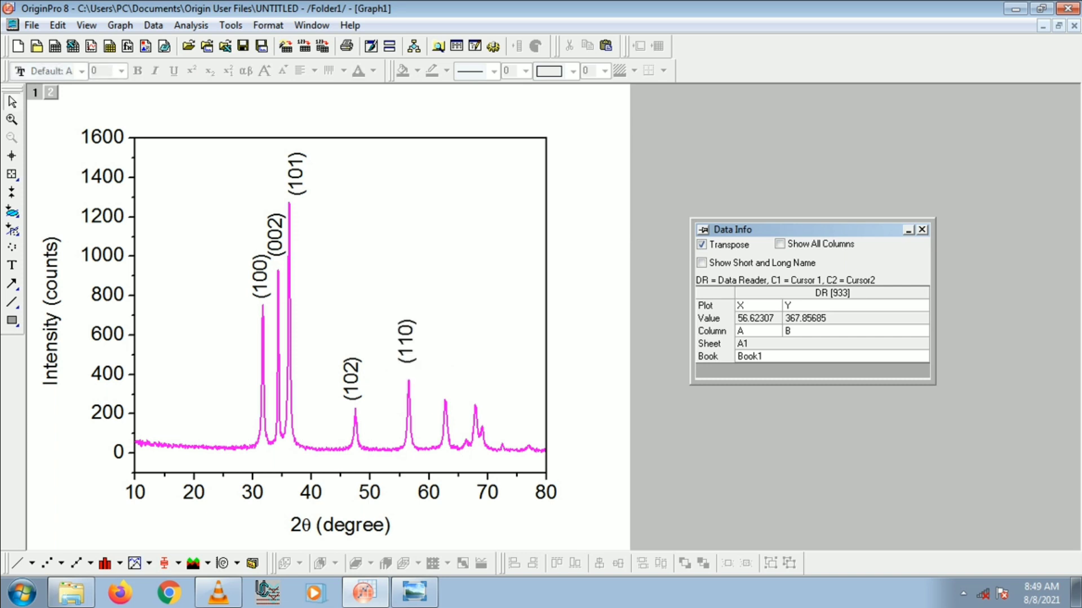
left_click_drag(407, 342, 409, 348)
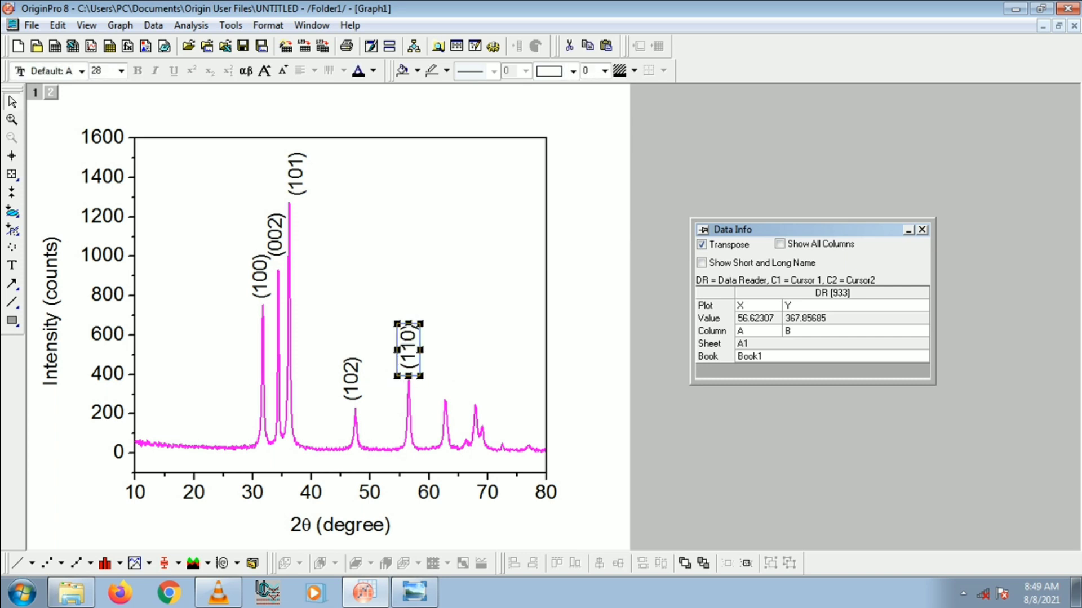
key("Escape")
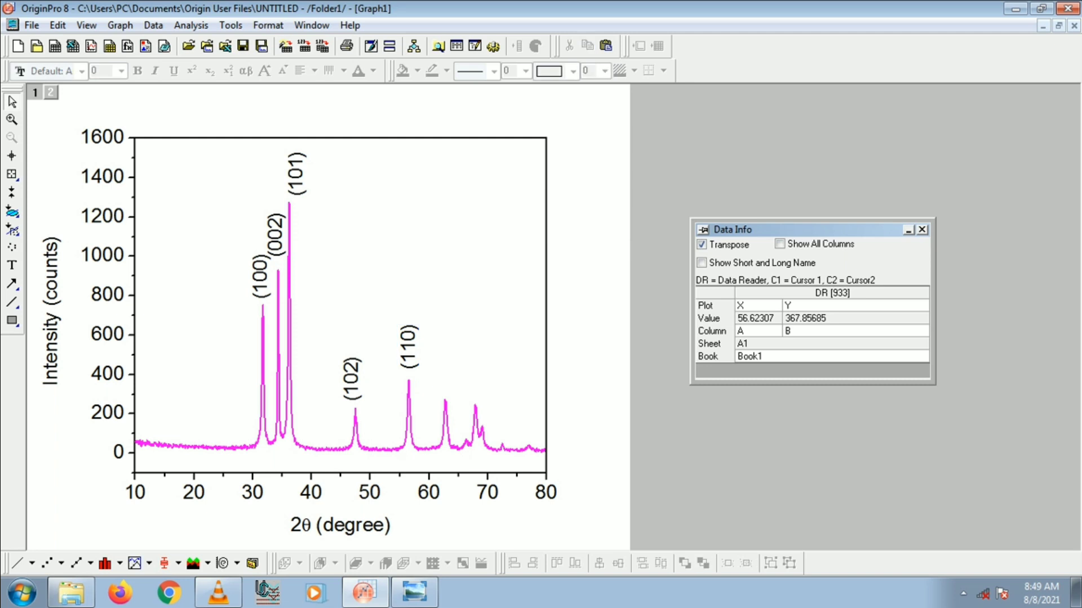
Read the coordinates near the sixth peak's tip, around 63 degrees, and look up the matching h k l indices in the jcpds- ZnO image
left_click(12, 175)
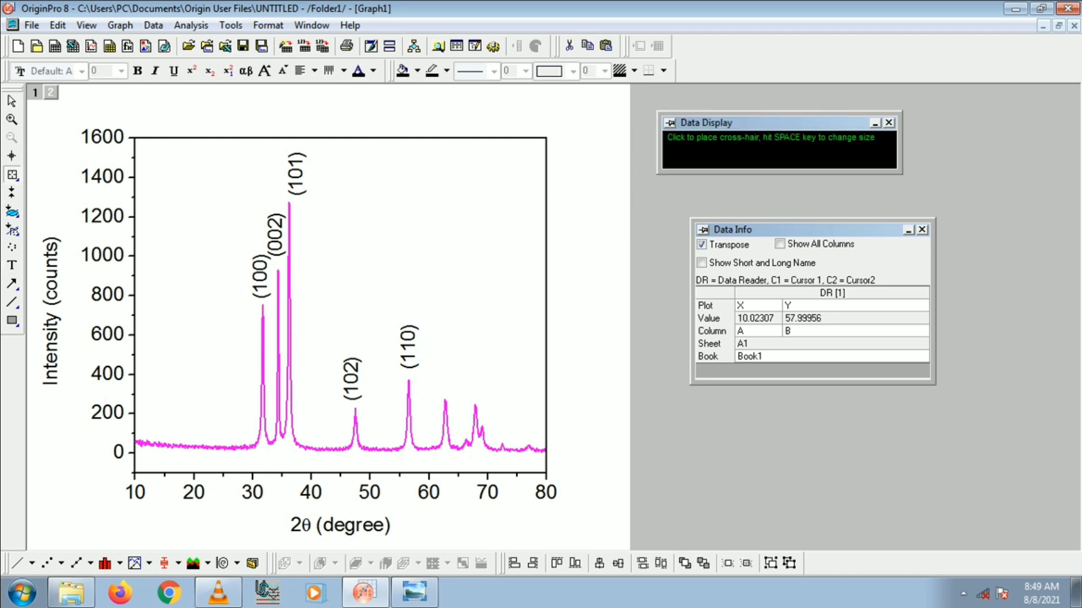
left_click(445, 405)
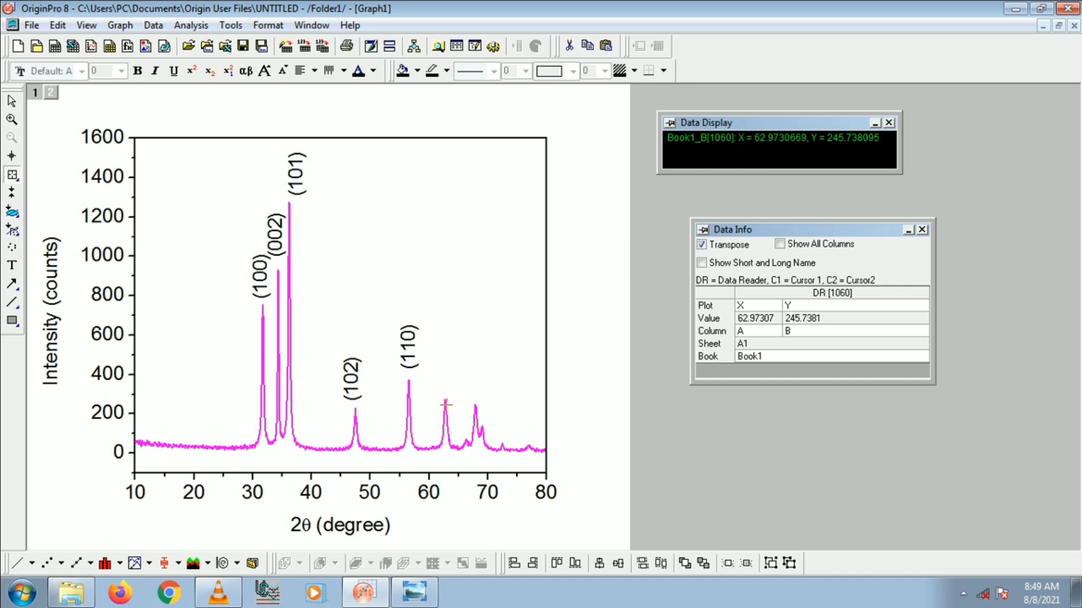
key("Left")
key("Left")
key("Left")
key("Left")
key("Left")
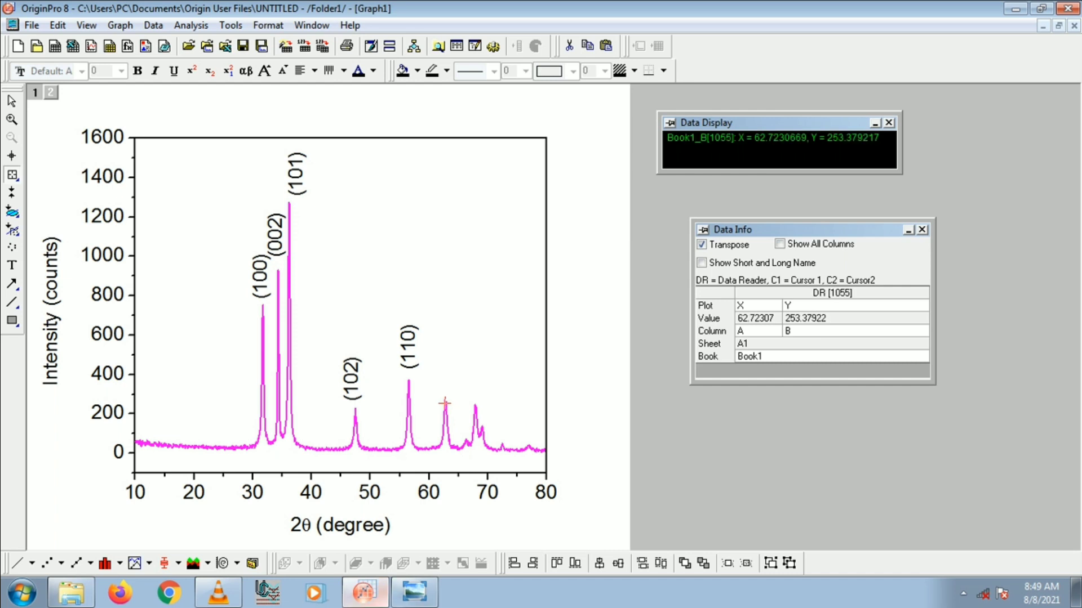
left_click(414, 592)
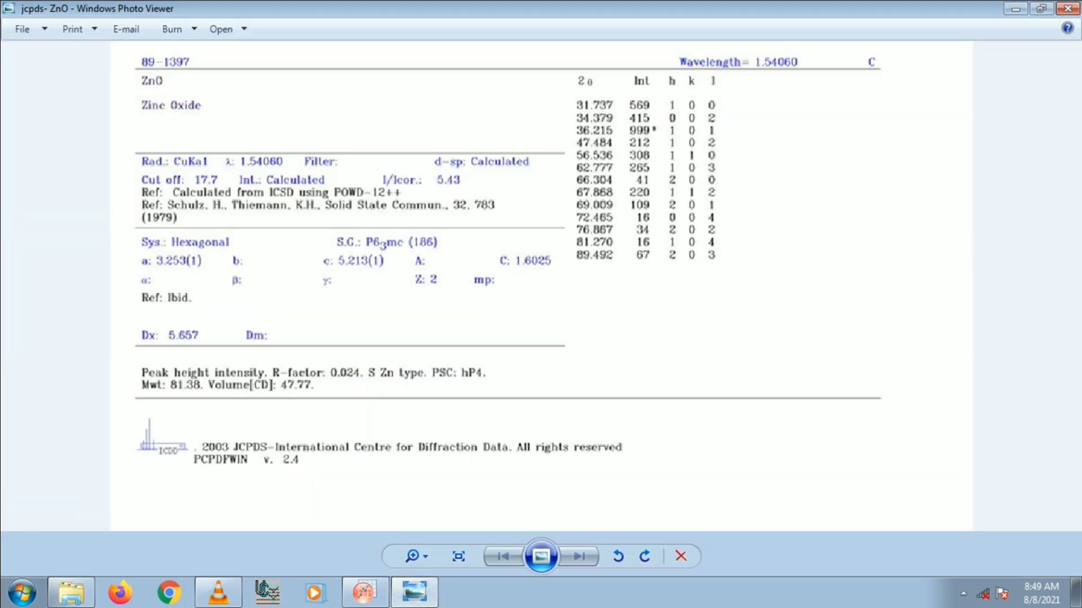
left_click(364, 592)
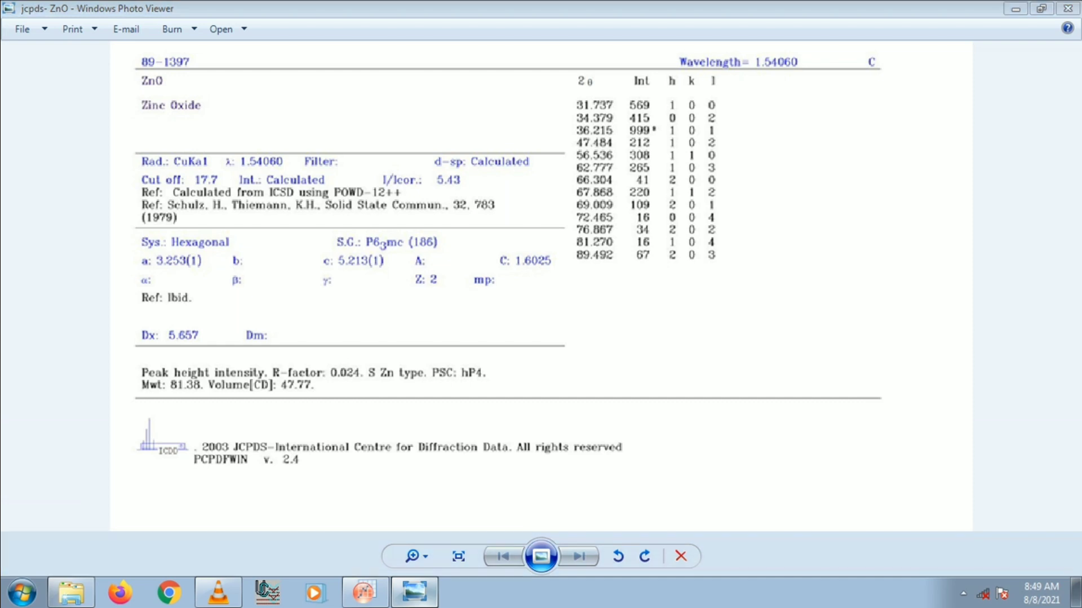
Paste another copy of the "(102)" label, change its text to "(103)" and place it directly above the sixth peak near 63 degrees
left_click(12, 102)
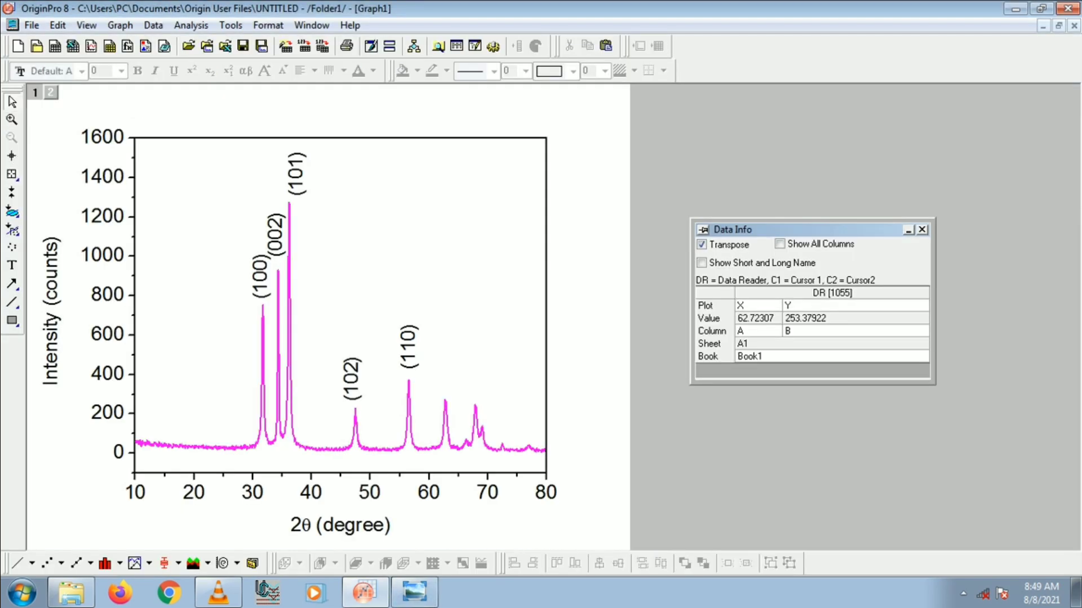
key("ctrl+v")
left_click_drag(455, 417, 450, 367)
double_click(449, 367)
key("ctrl+c")
left_click_drag(469, 404, 481, 404)
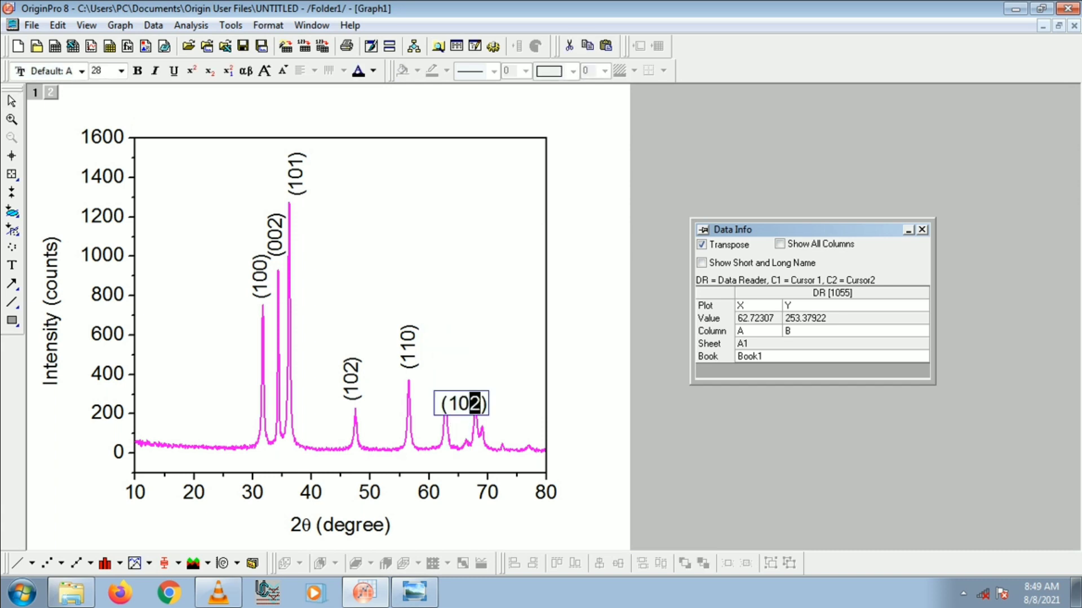
type("3")
key("Escape")
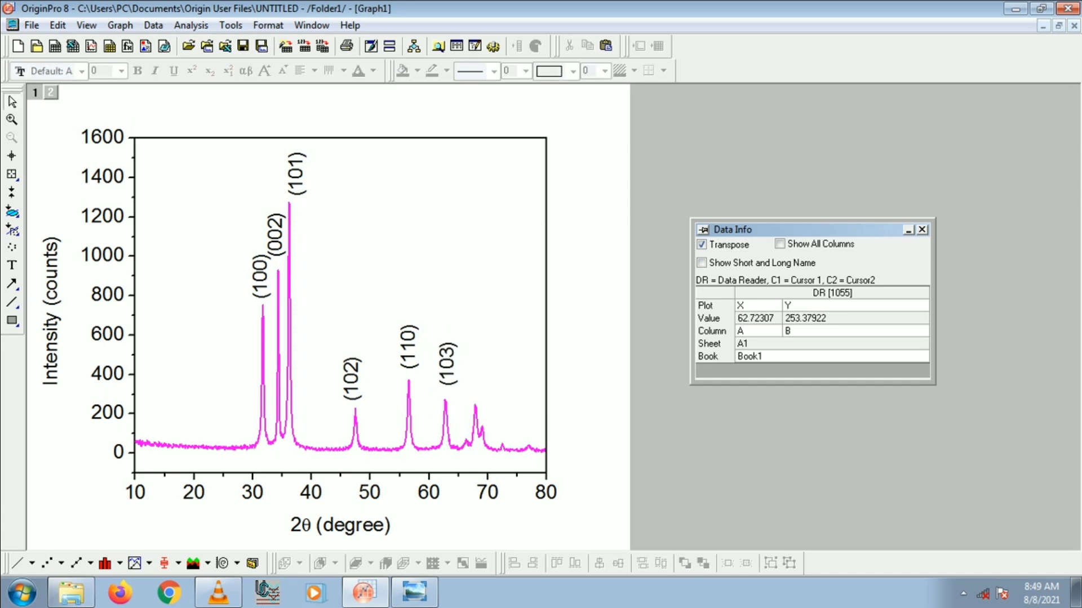
left_click_drag(449, 366, 445, 373)
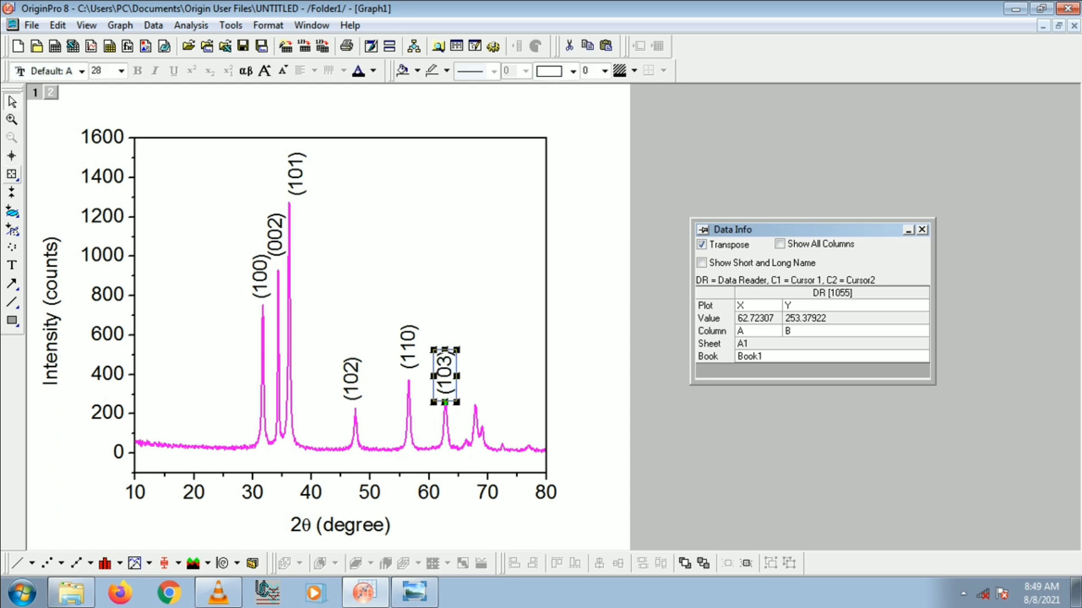
left_click(13, 175)
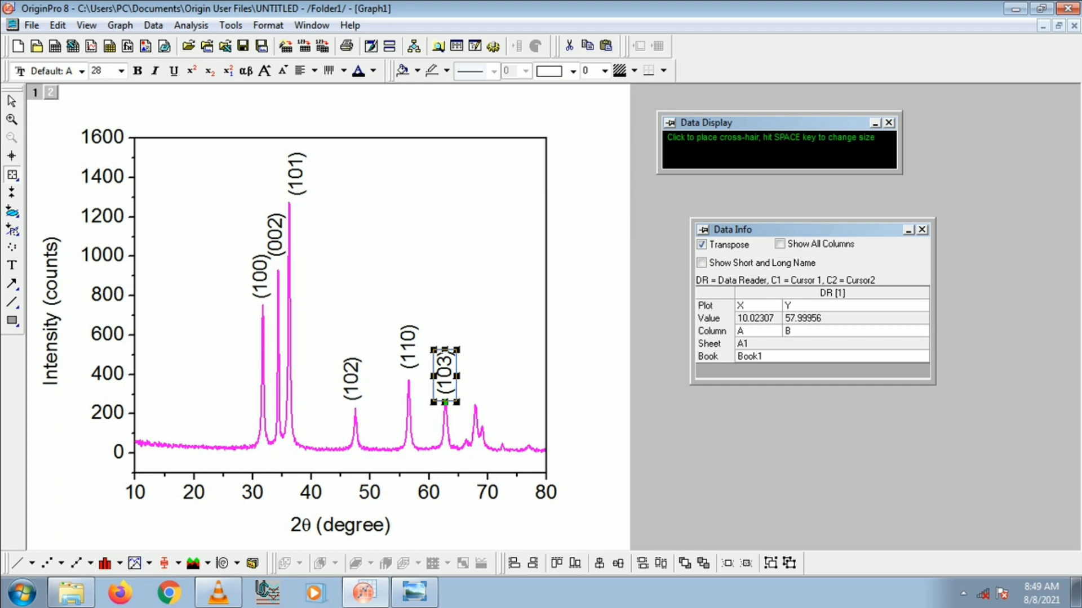
left_click(12, 102)
left_click(394, 237)
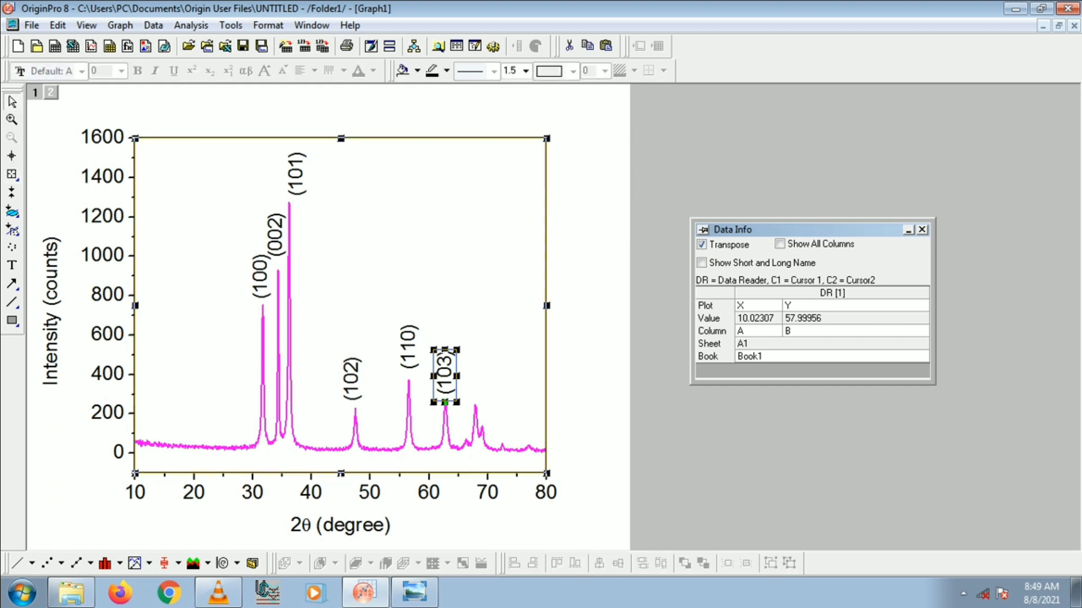
left_click(586, 316)
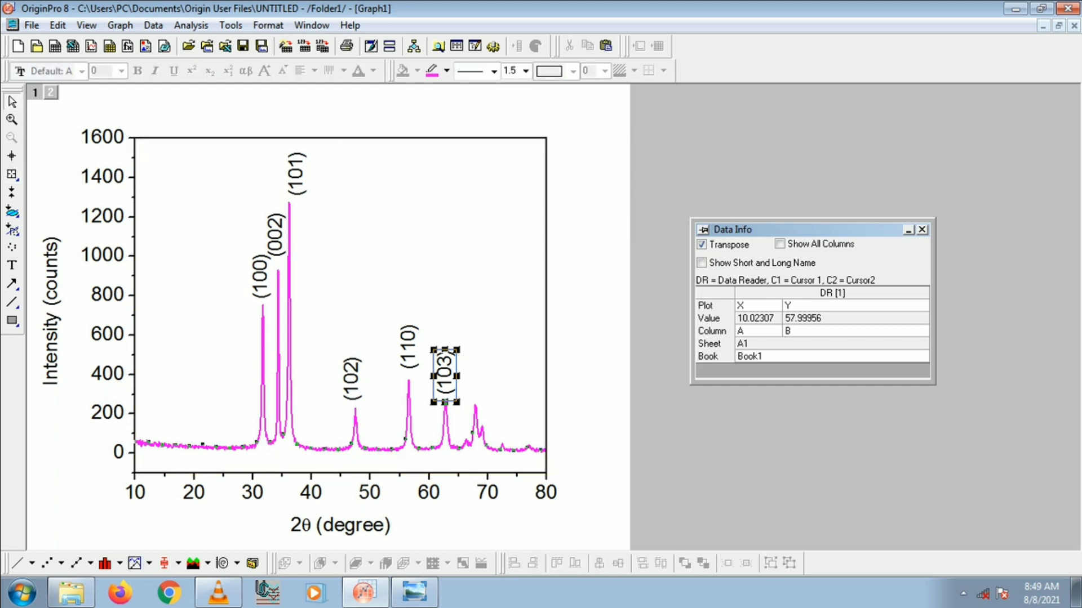
left_click(445, 374)
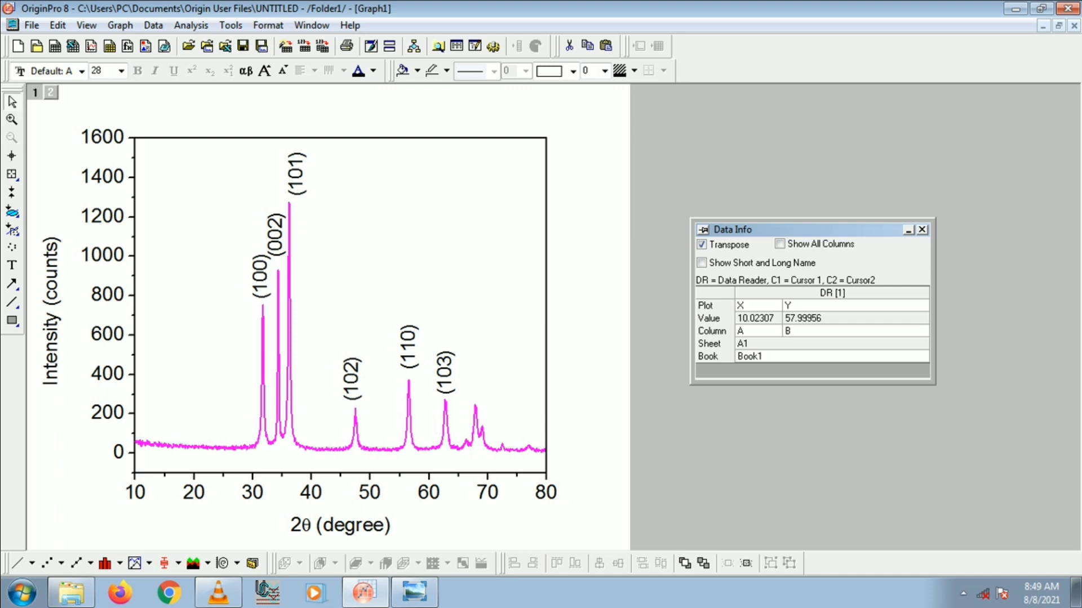
left_click(12, 174)
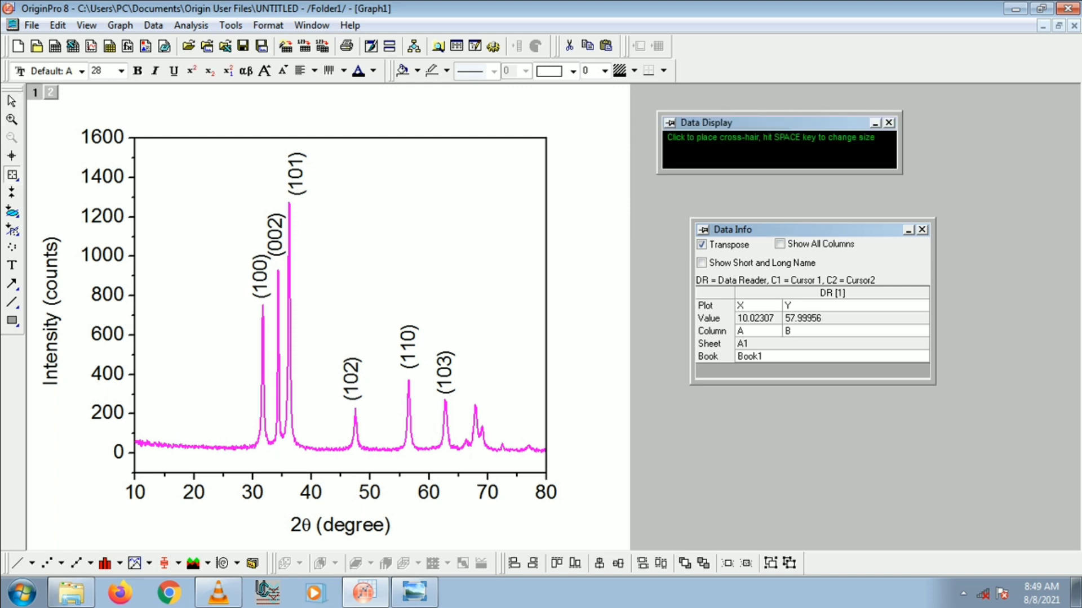
key("space")
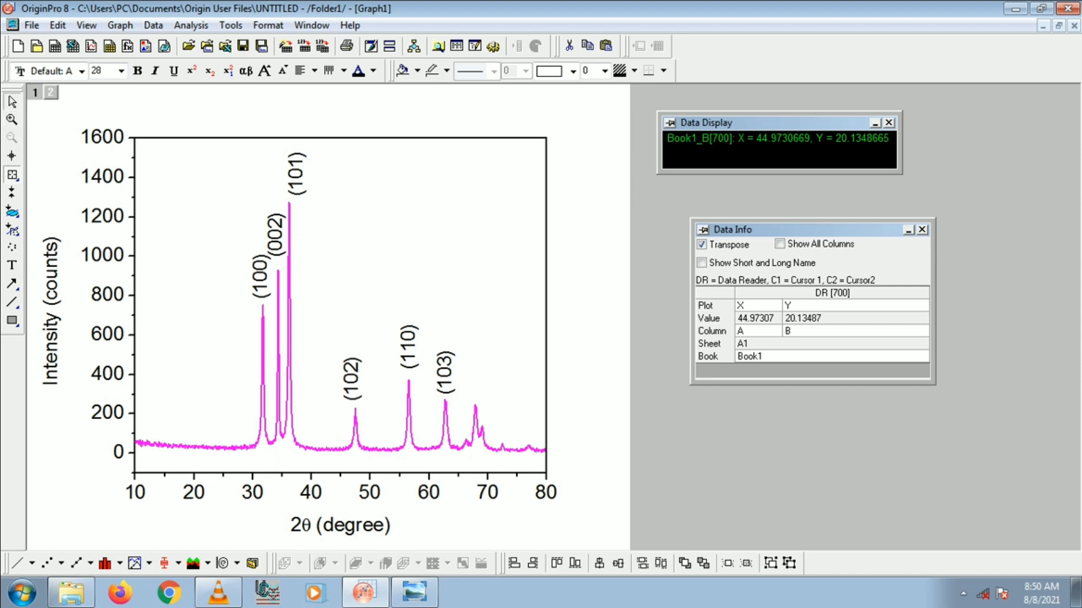
left_click(12, 101)
Move the data reader along the curve to the tip of the small seventh peak near 66 degrees and read its coordinates
left_click(13, 175)
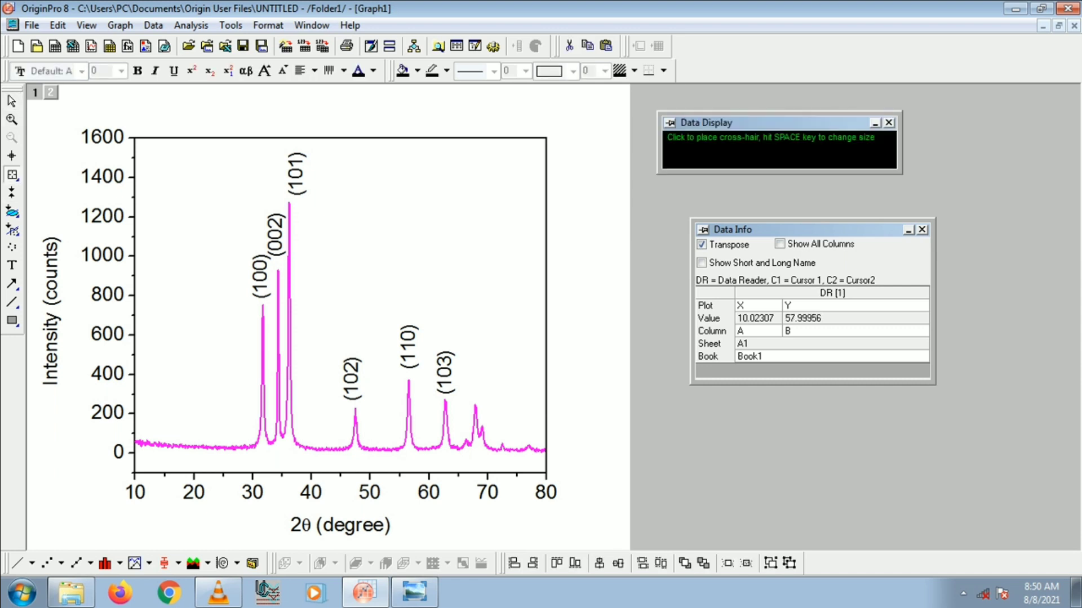
left_click(434, 449)
key("Right")
key("Right")
key("Right")
key("Right")
key("Right")
key("Right")
key("Right")
key("Right")
key("Right")
key("Right")
key("Right")
key("Right")
key("Right")
key("Right")
key("Right")
key("Right")
key("Right")
key("Right")
key("Right")
key("Right")
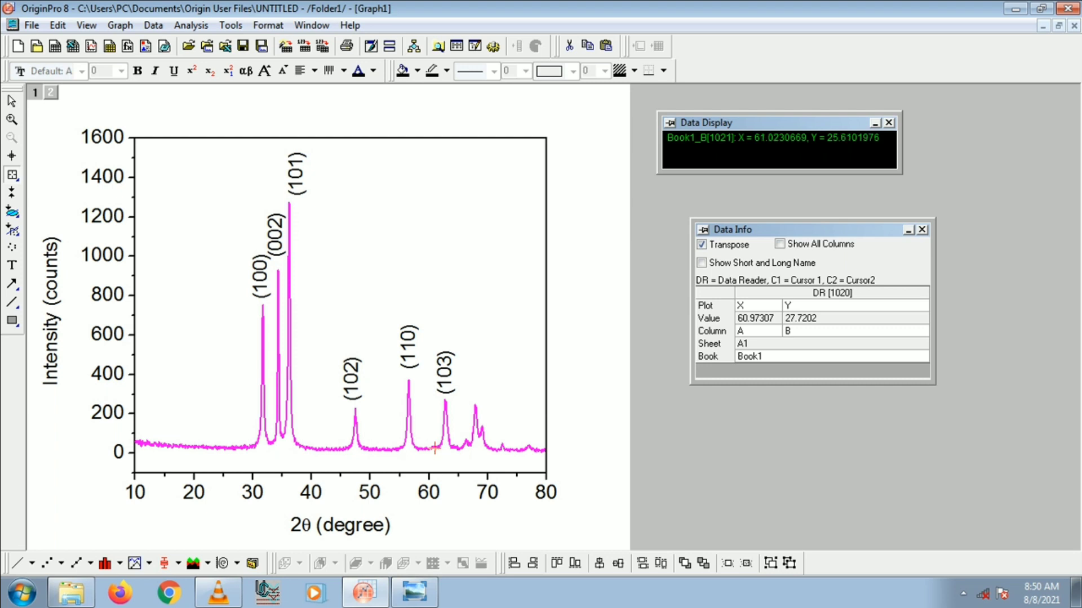
key("Right")
key("Right")
key("Right")
key("Right")
key("Right")
key("Right")
key("Right")
key("Right")
key("Right")
key("Right")
key("Right")
key("Right")
key("Right")
key("Right")
key("Right")
key("Right")
key("Right")
key("Right")
key("Right")
key("Right")
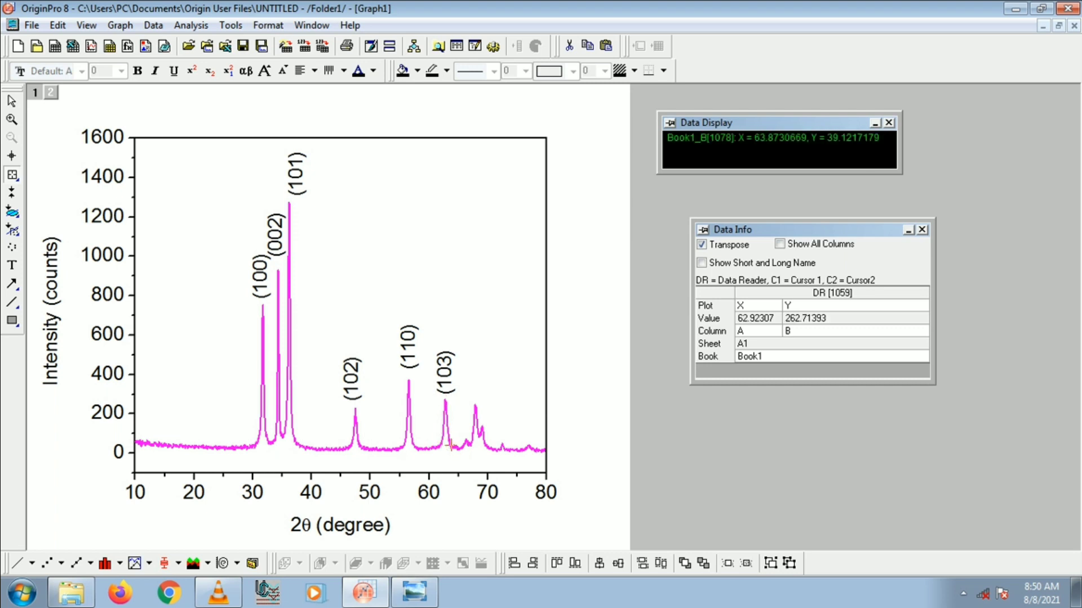
key("Right")
key("Right")
key("Right")
key("Right")
key("Right")
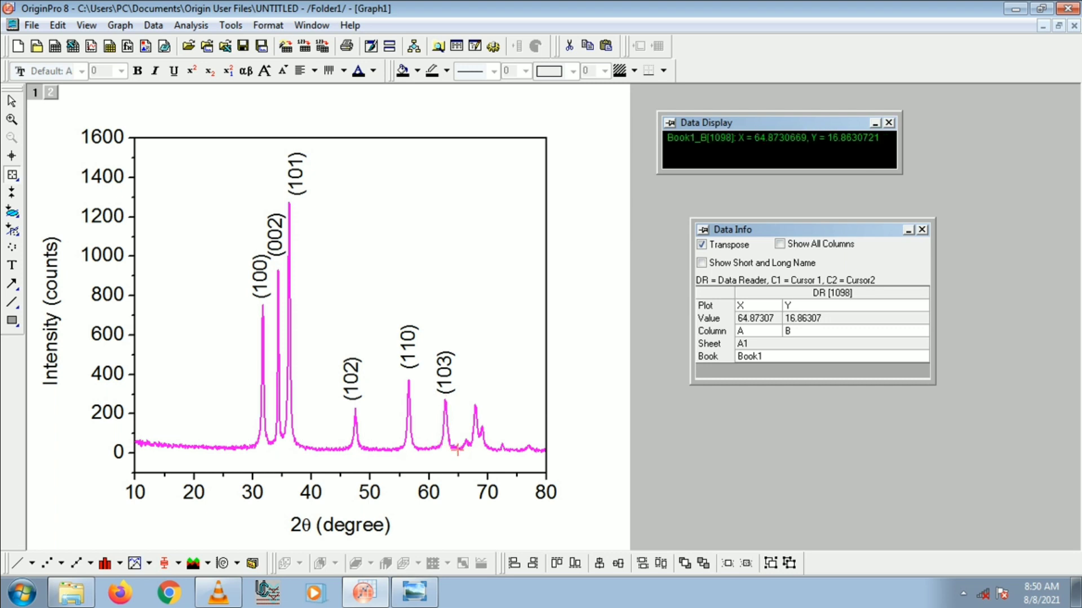
key("Right")
key("Right")
key("Right")
key("Right")
key("Right")
key("Right")
key("Right")
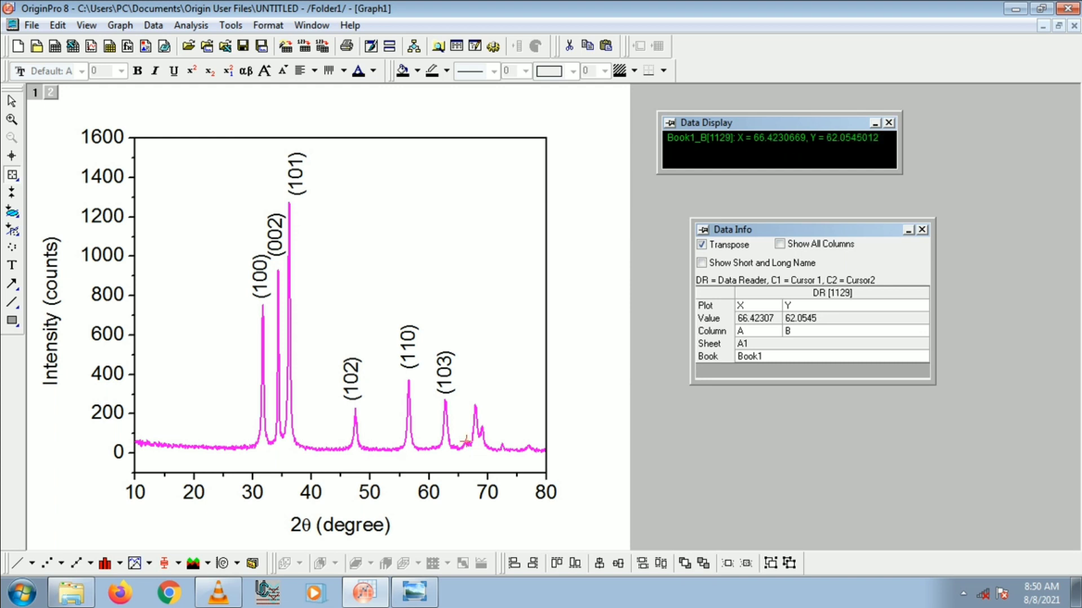
key("Right")
key("Right")
key("Right")
key("Right")
key("Right")
key("Right")
key("Right")
key("Right")
key("Right")
key("Right")
key("Right")
key("Left")
key("Left")
key("Left")
key("Left")
key("Left")
key("Left")
key("Left")
key("Left")
key("Left")
key("Left")
key("Left")
key("Left")
key("Left")
Look up the h k l indices matching the small peak near 66 degrees in the jcpds- ZnO image
left_click(415, 592)
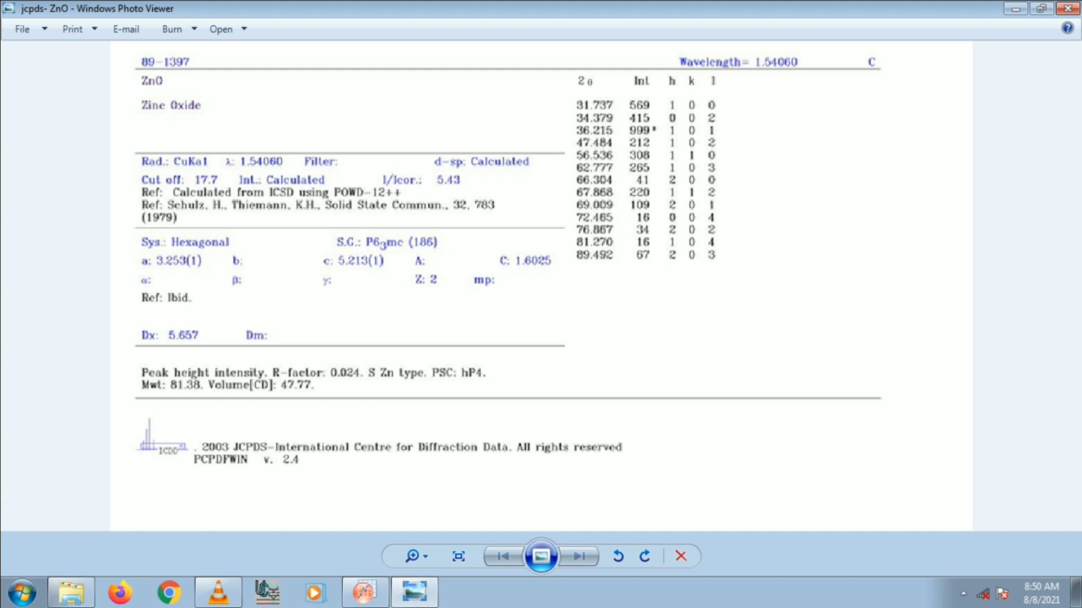
left_click(415, 593)
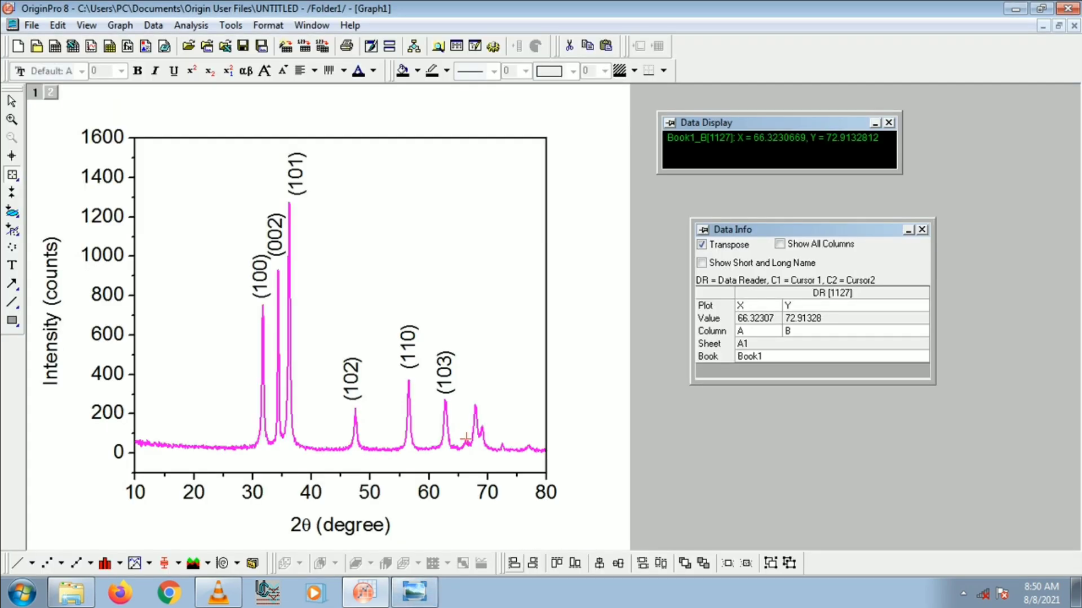
left_click(414, 593)
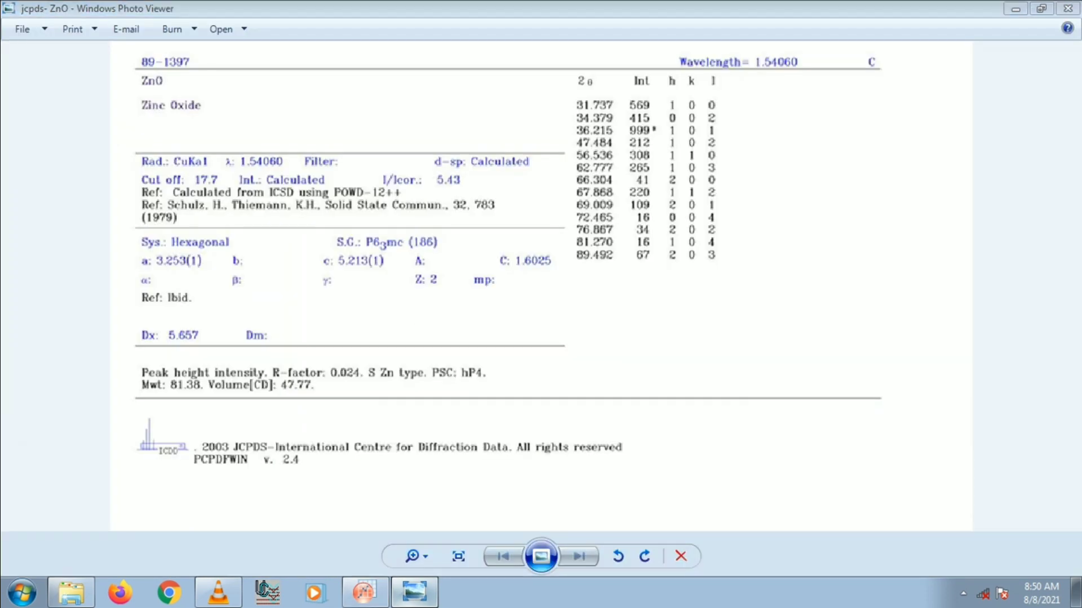
left_click(415, 593)
left_click(414, 592)
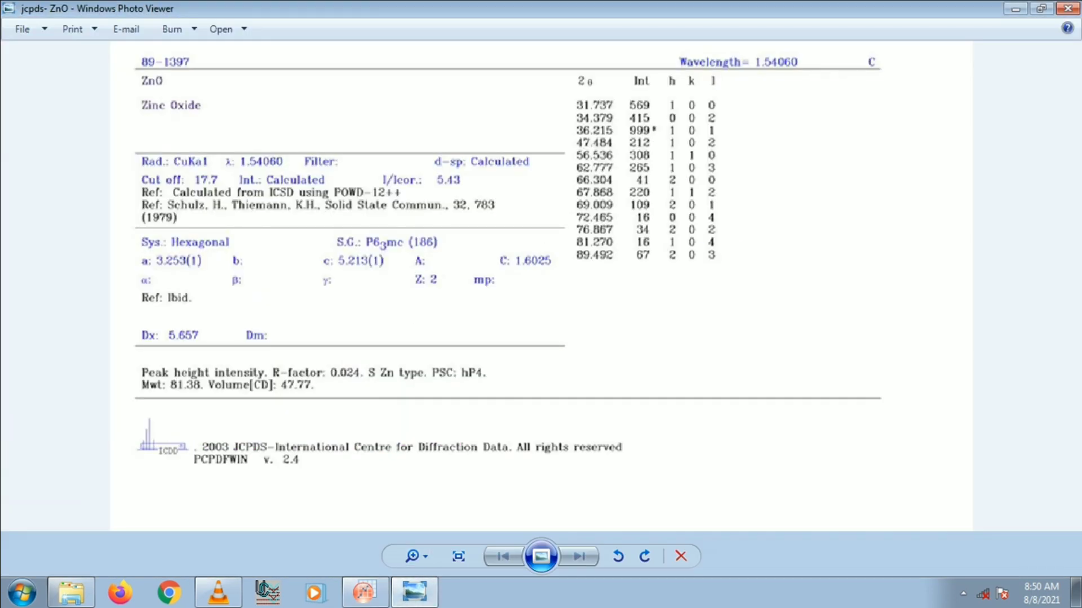
left_click(415, 593)
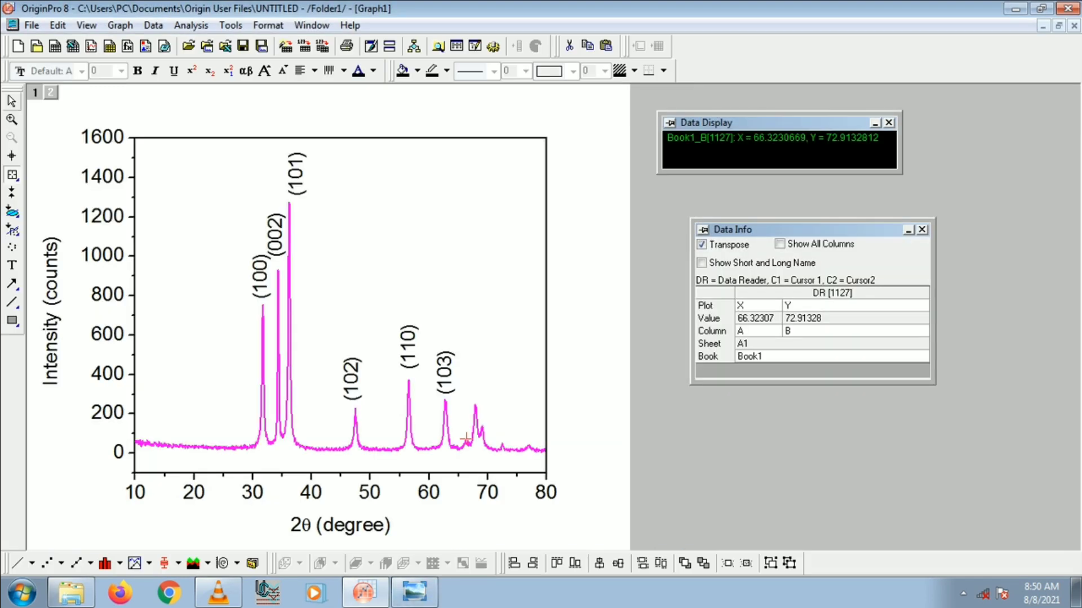
Paste another copy of the "(102)" label, place it above the small peak near 66 degrees and change its text to "(200)"
left_click(12, 102)
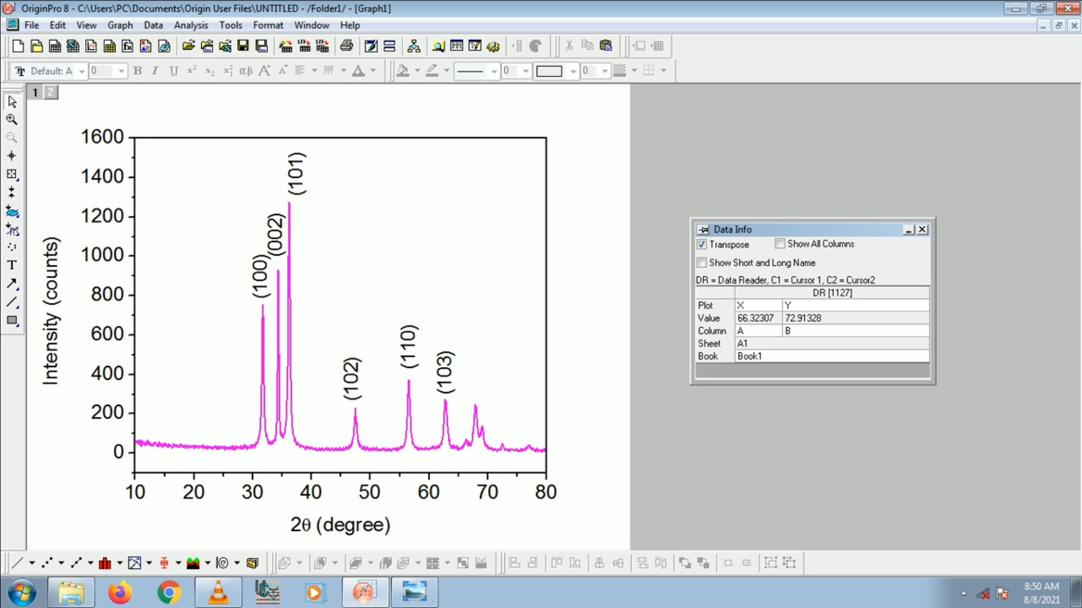
key("ctrl+v")
left_click_drag(446, 470, 462, 410)
double_click(462, 410)
key("ctrl+c")
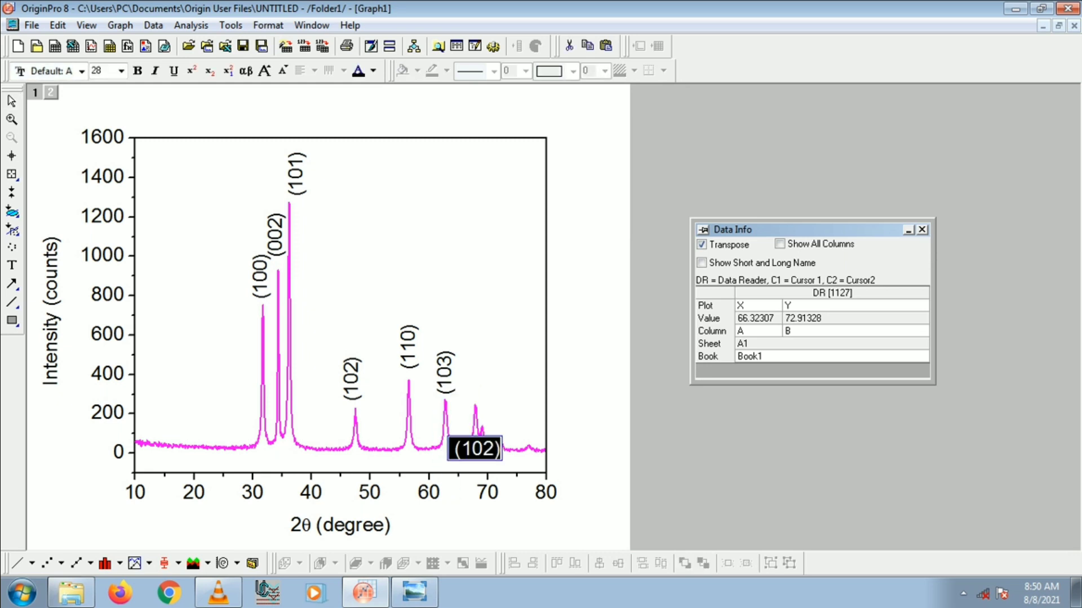
left_click_drag(494, 449, 461, 449)
type("200")
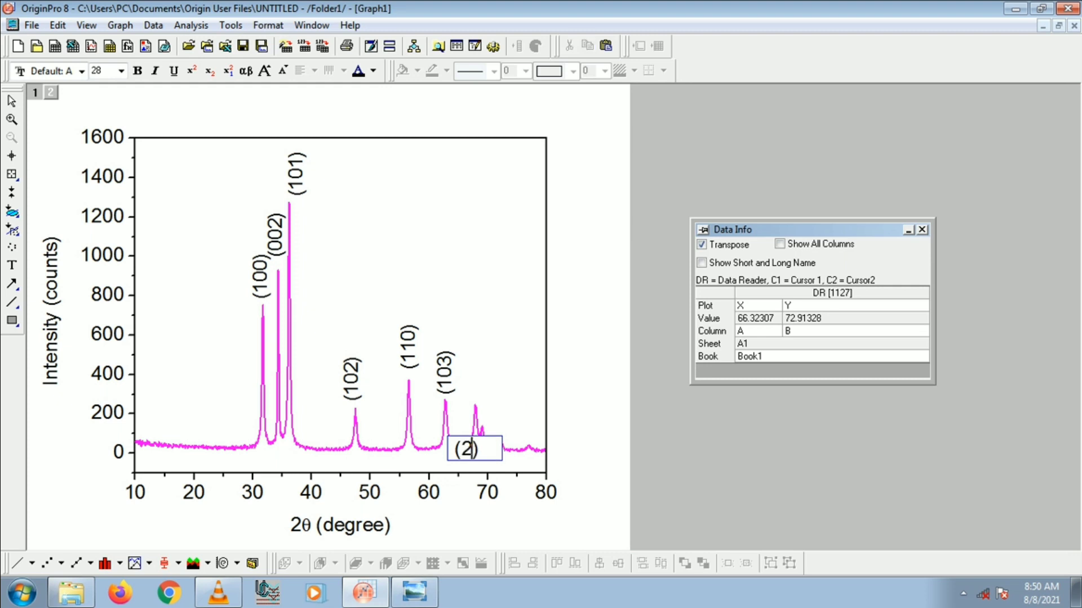
key("Escape")
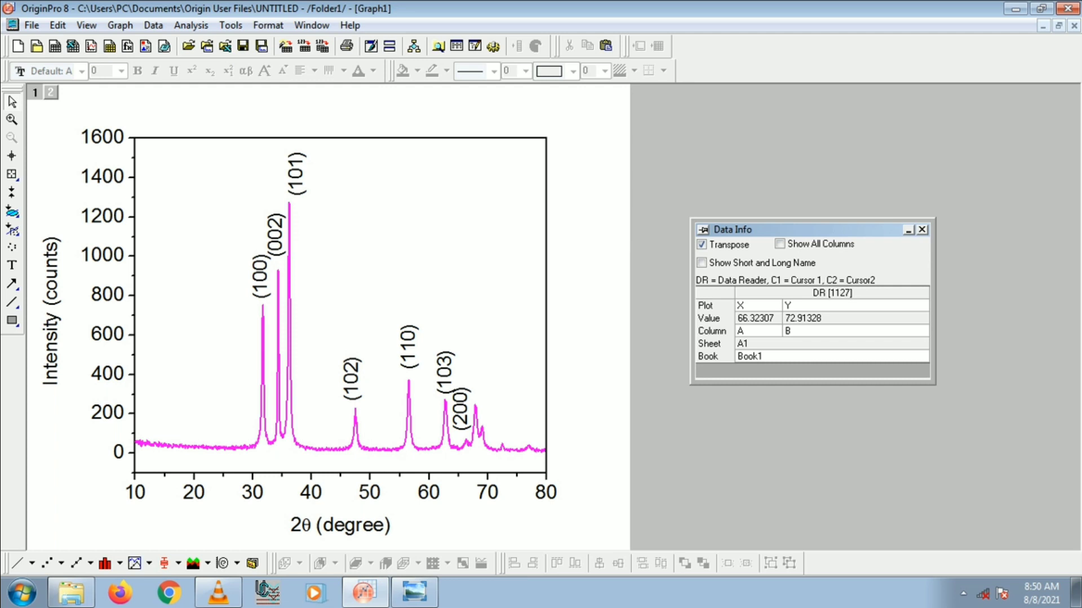
Read the coordinates at the tip of the eighth peak, near 68 degrees, and look up its h k l indices in the jcpds- ZnO image
left_click(11, 174)
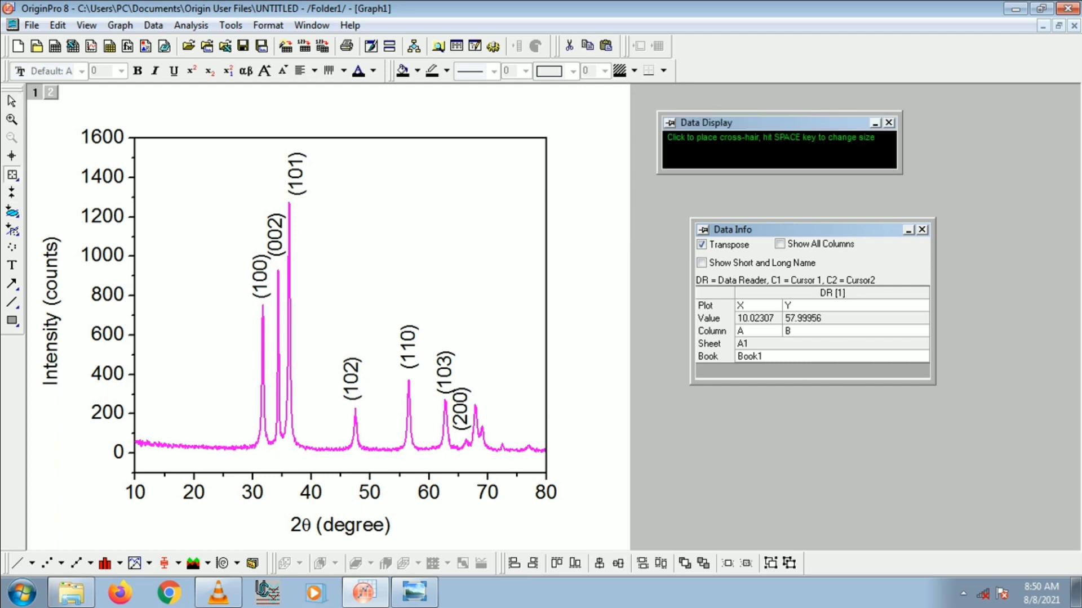
left_click(475, 404)
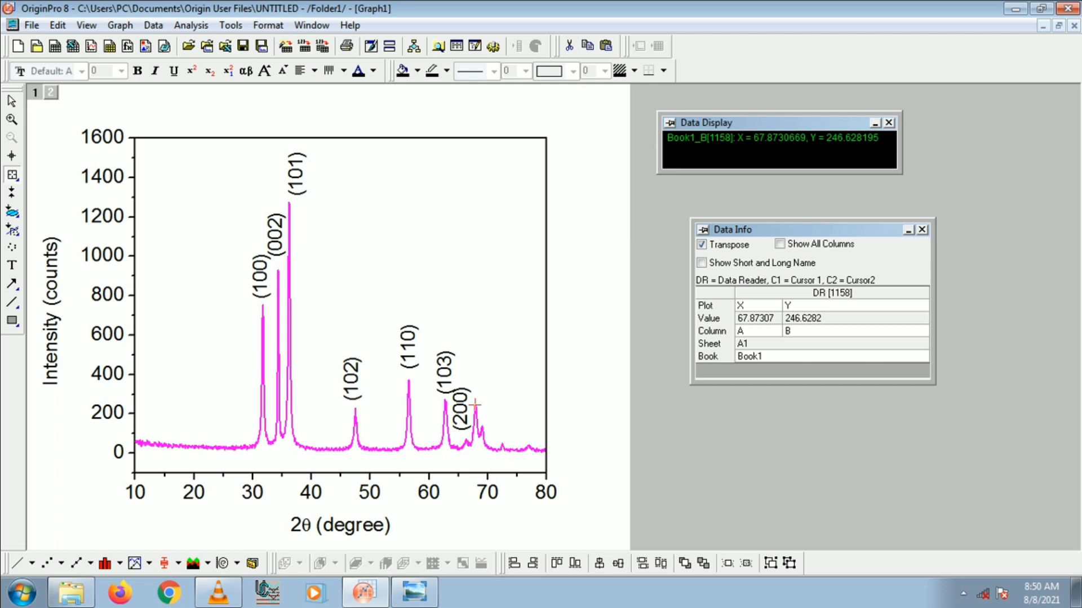
left_click(414, 592)
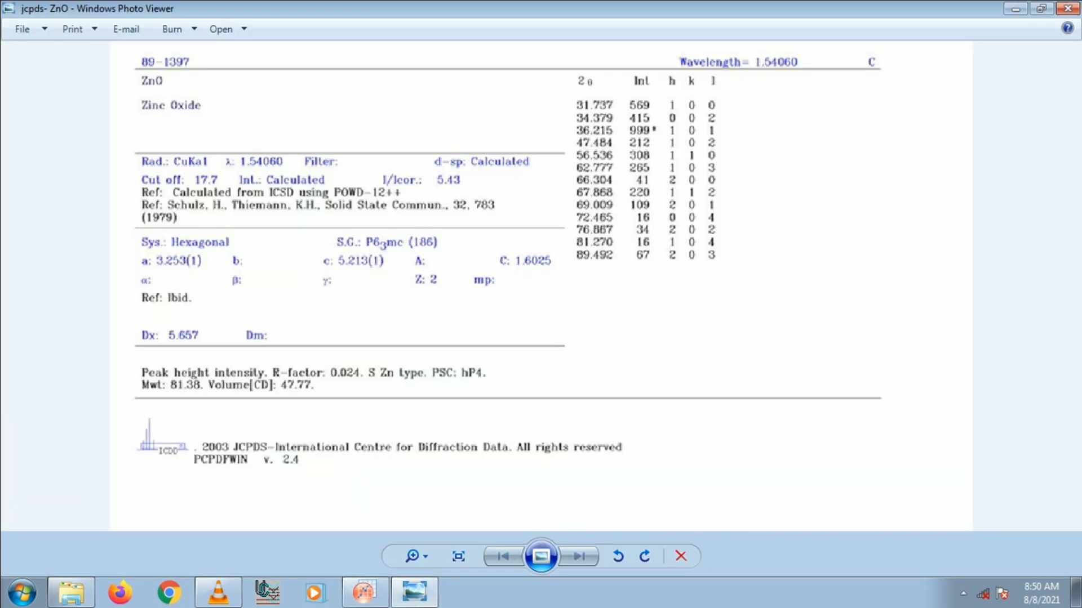
left_click(414, 591)
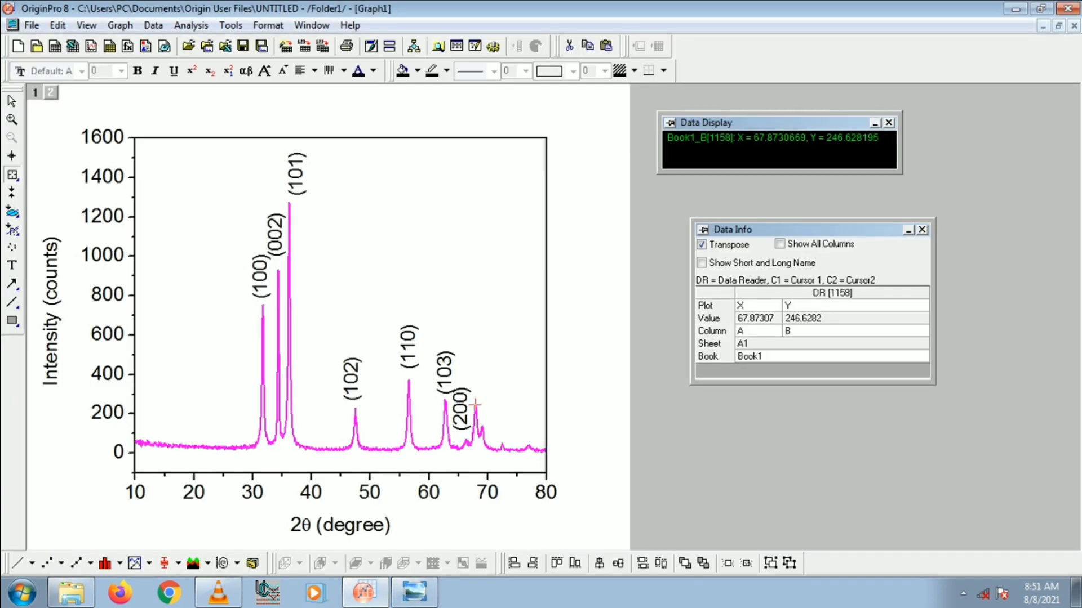
Paste another "(102)" label, place it directly above the eighth peak near 68 degrees and change its text to "(112)"
left_click(12, 101)
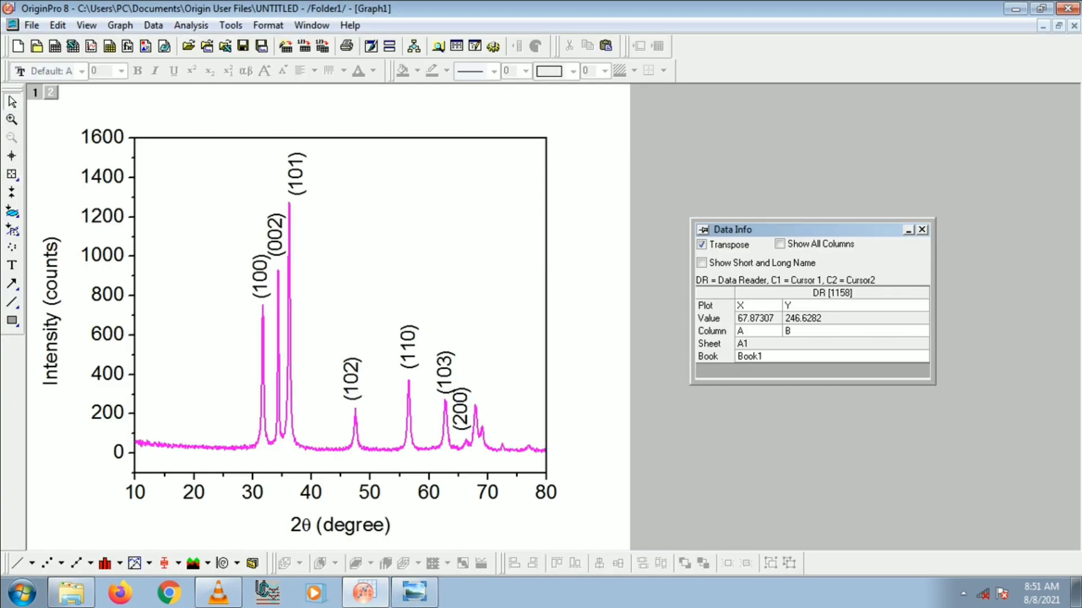
key("ctrl+v")
left_click(486, 427)
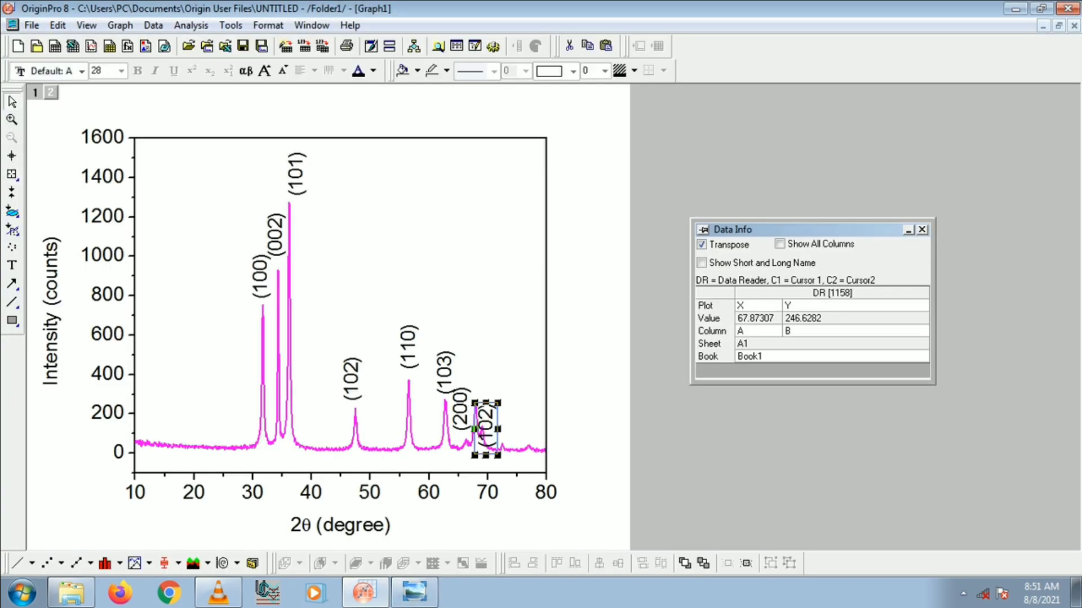
left_click_drag(487, 427, 480, 375)
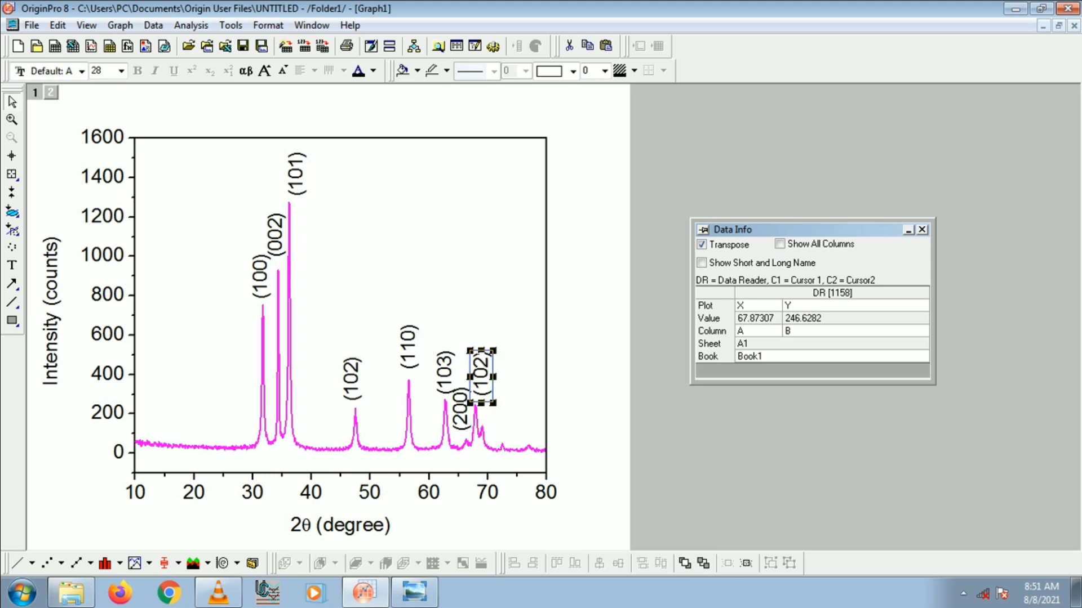
double_click(481, 376)
mouse_move(503, 413)
left_mouse_down()
mouse_move(492, 413)
mouse_move(522, 412)
left_mouse_up()
type("1")
left_click(569, 389)
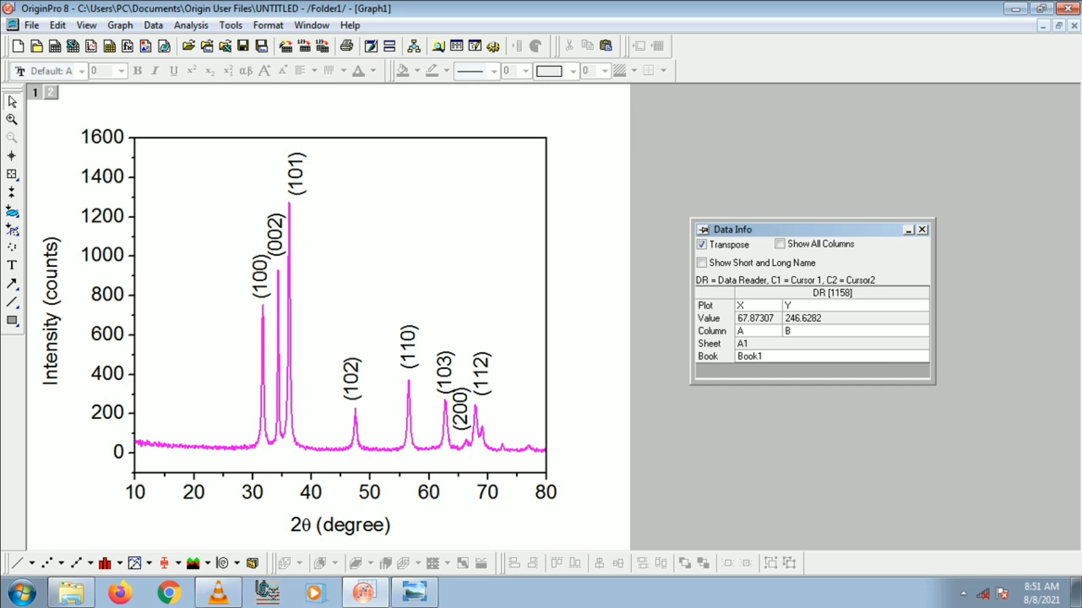
Move the data reader to the tip of the ninth peak, near 69 degrees, and look up the matching h k l indices in the jcpds- ZnO image
left_click(11, 175)
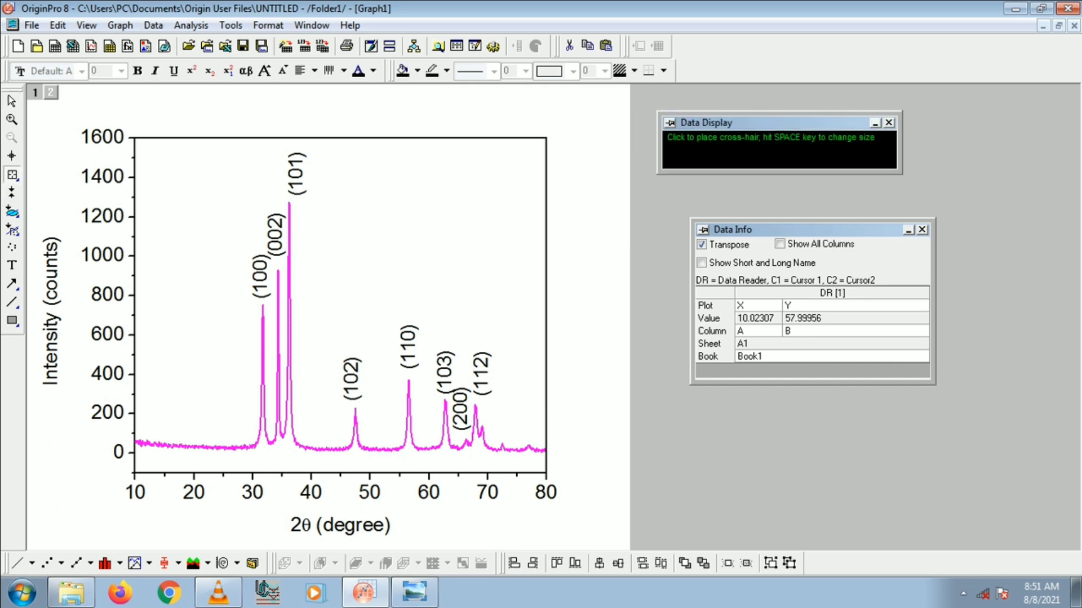
left_click(341, 449)
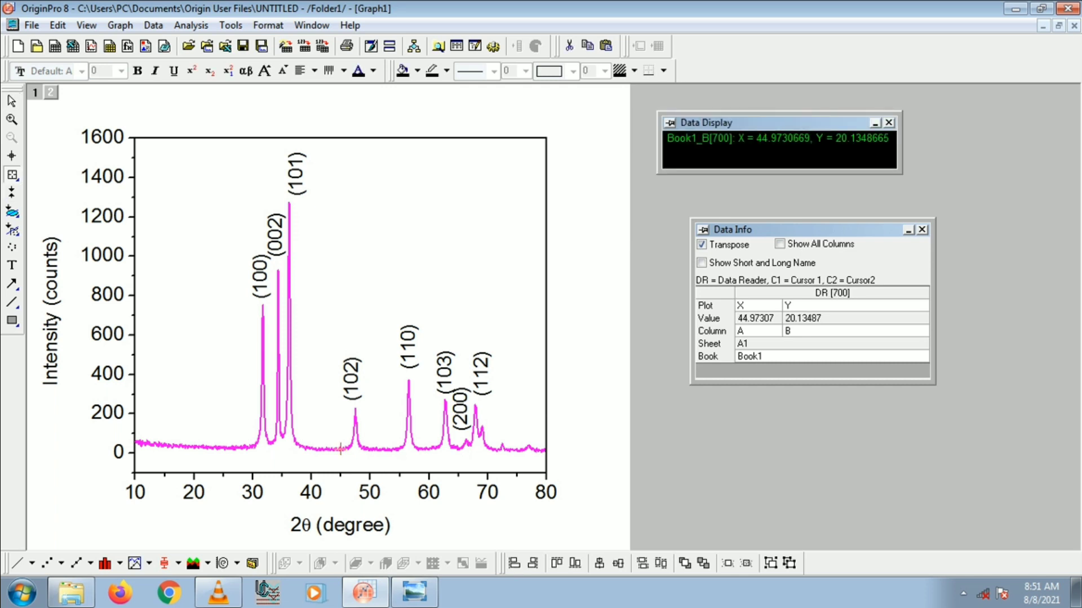
left_click(480, 435)
key("Right")
key("Right")
key("Right")
key("Right")
key("Right")
key("Right")
key("Right")
key("Right")
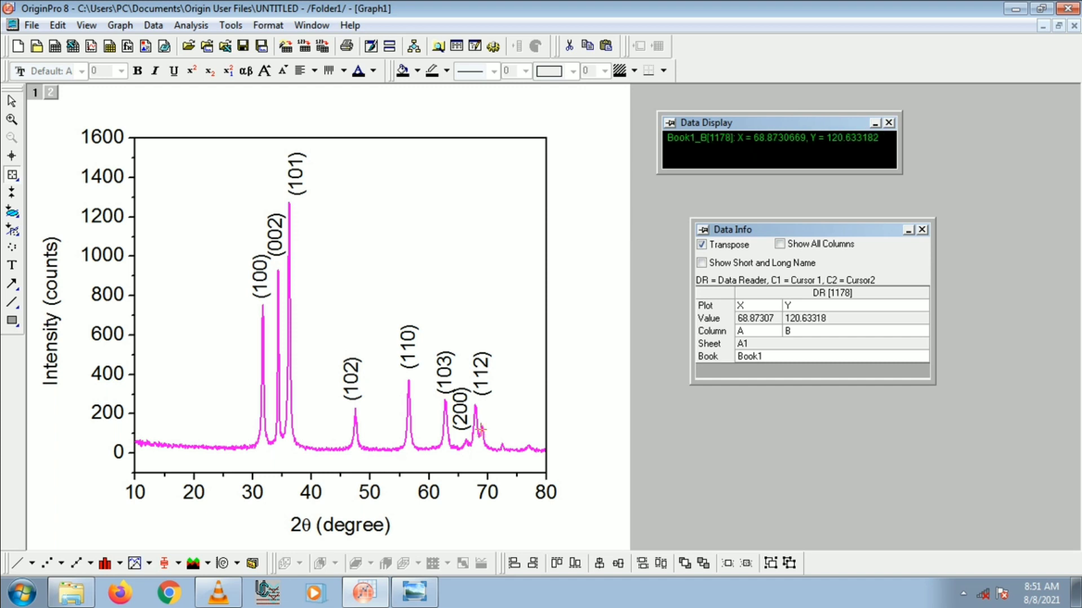
key("Left")
left_click(414, 592)
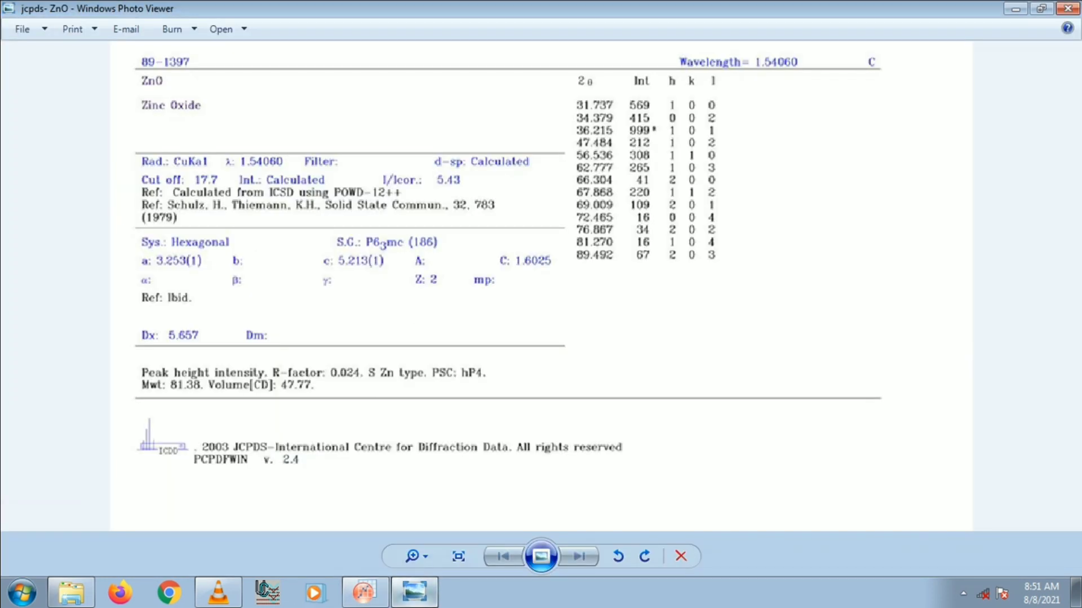
left_click(414, 591)
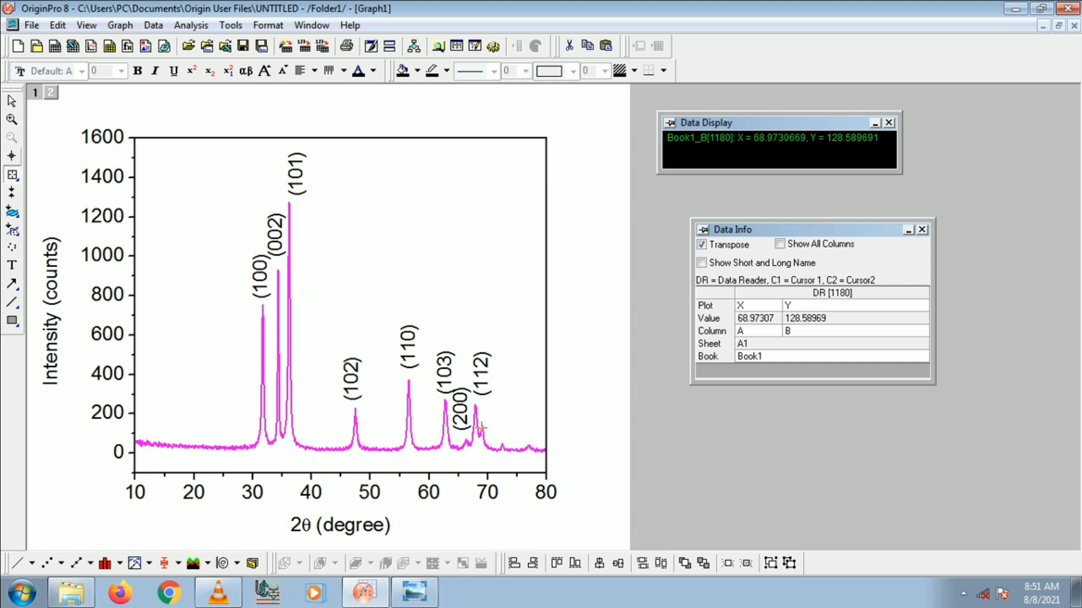
Paste a "(102)" label up beside the ninth peak near 69 degrees and draw a short arrow from the peak to the label
left_click(12, 102)
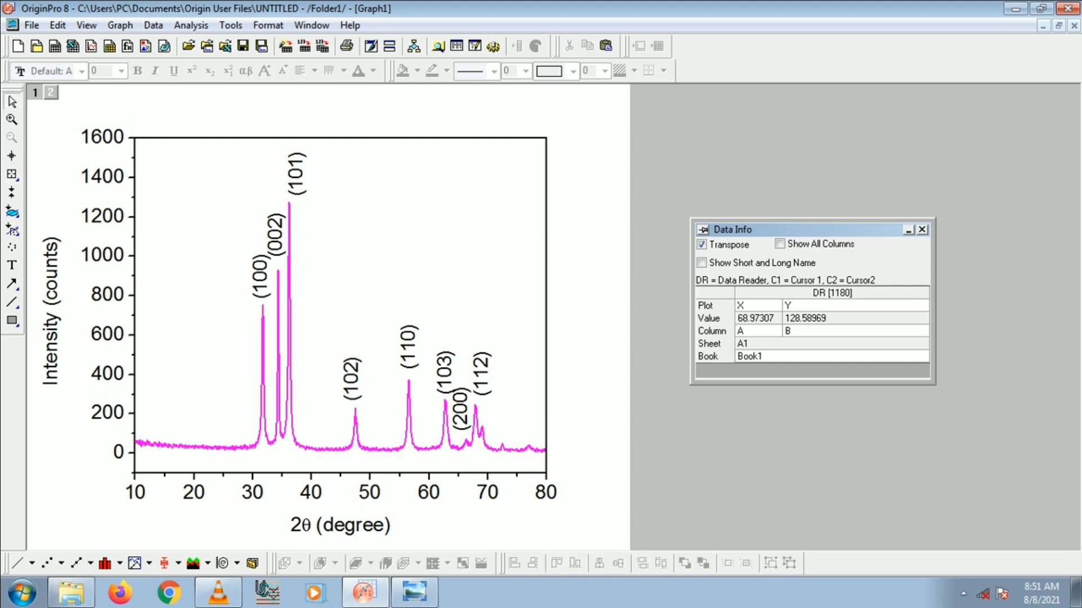
key("ctrl+v")
left_click_drag(491, 450, 498, 398)
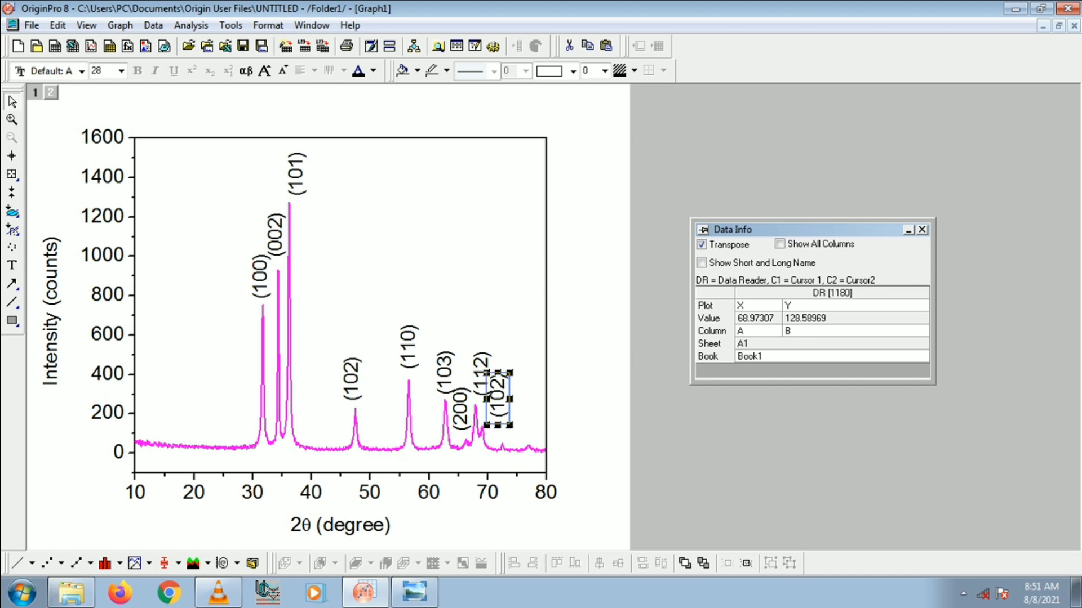
key("Escape")
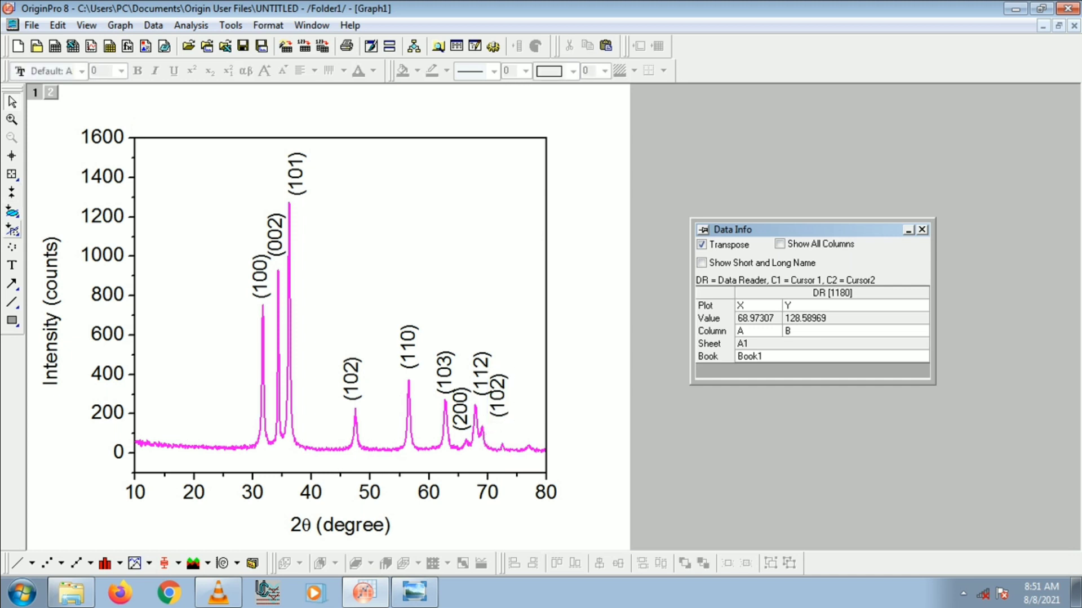
left_click(11, 283)
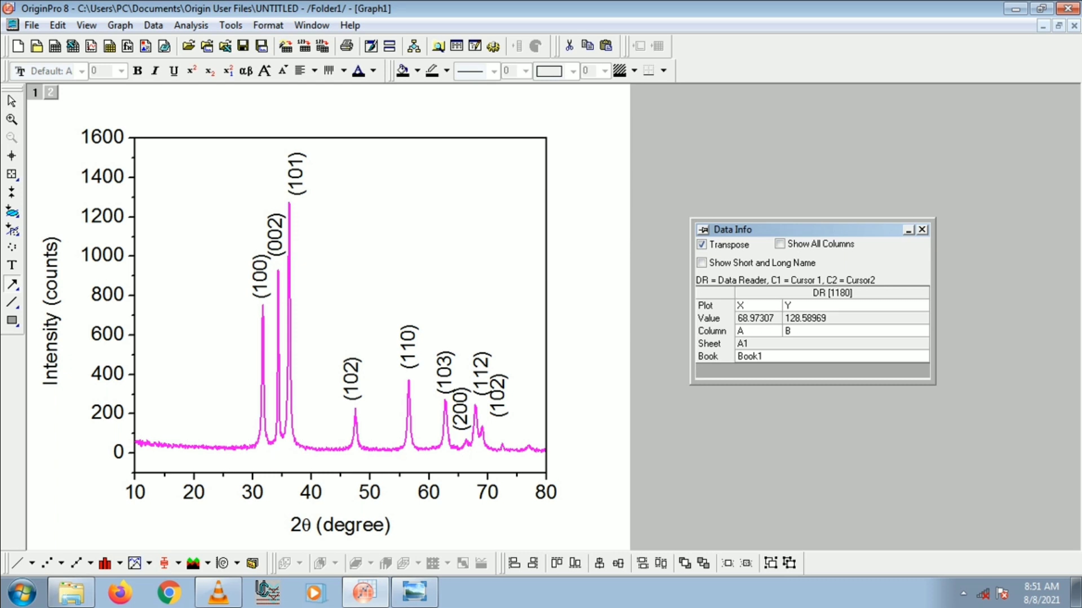
left_click_drag(485, 431, 496, 418)
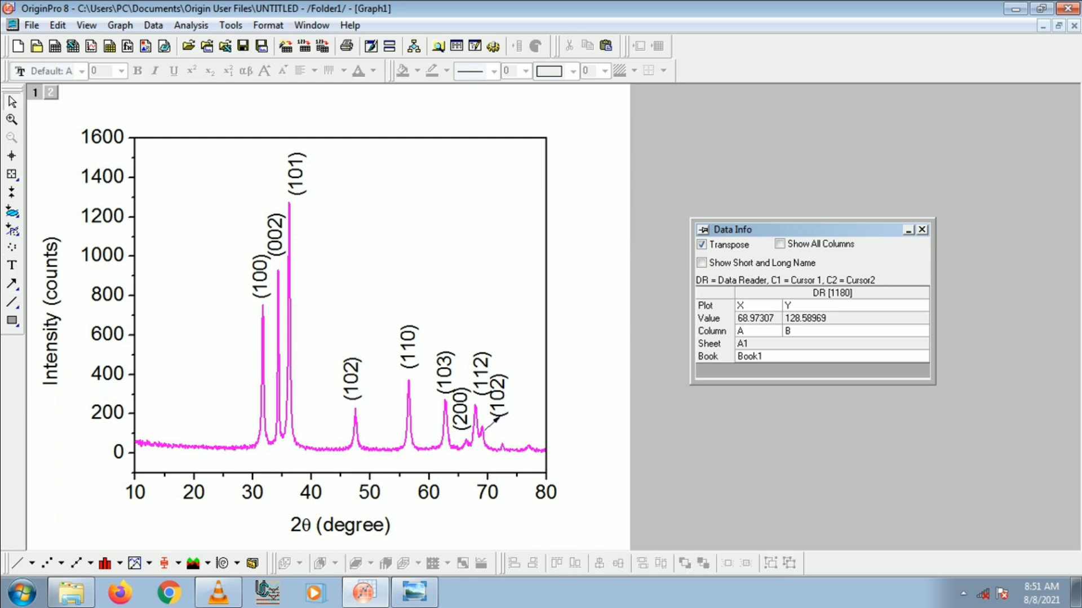
Raise the "(200)" label well above its neighbours, draw a vertical arrow to it from the small peak near 66 degrees, and close Data Info
left_click_drag(461, 409, 463, 318)
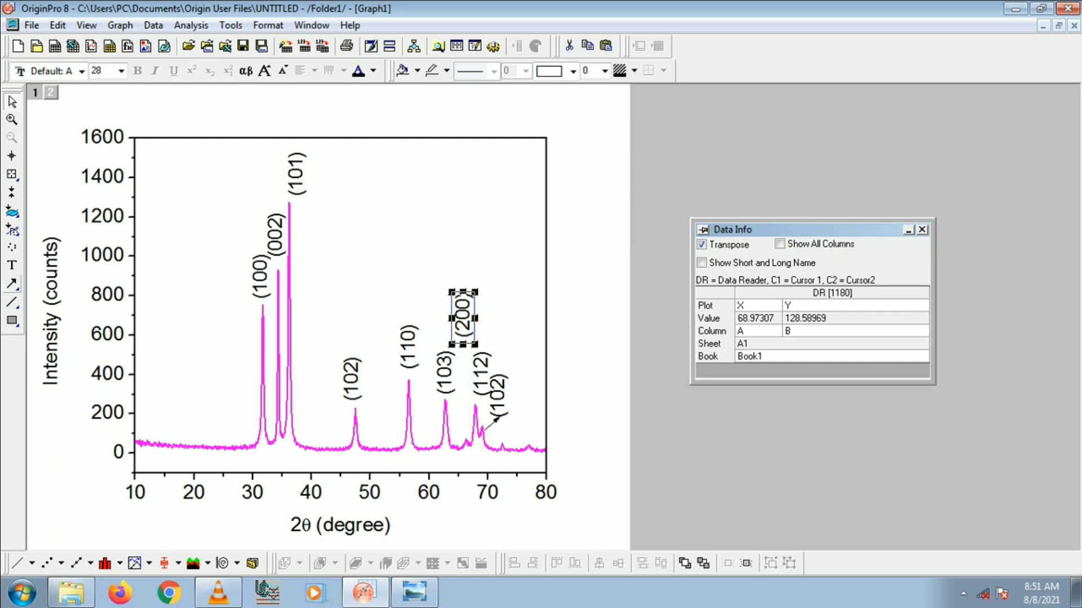
left_click(12, 284)
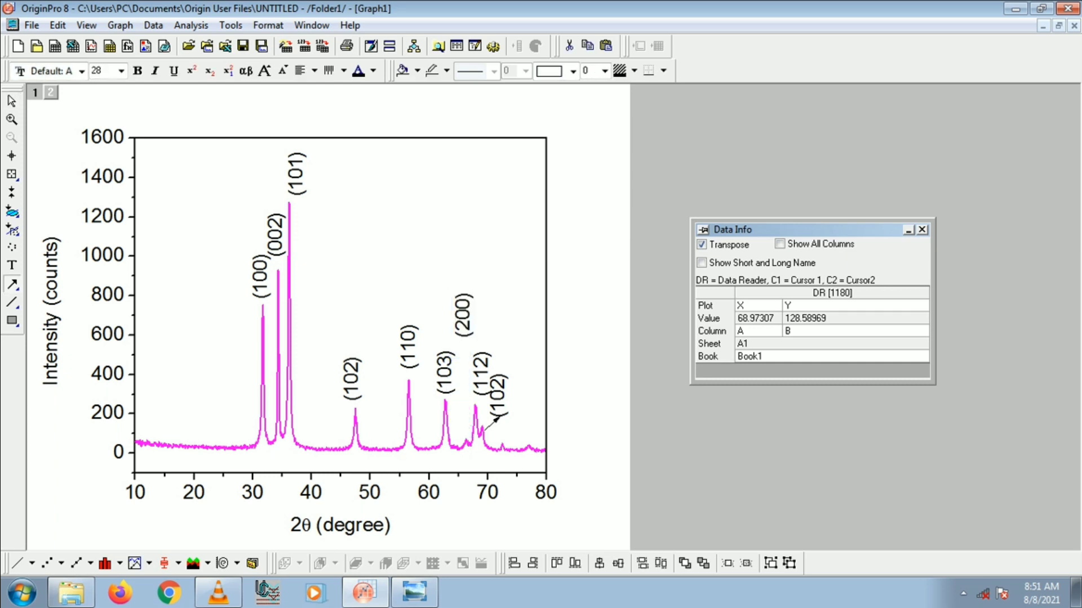
left_click_drag(464, 434, 464, 347)
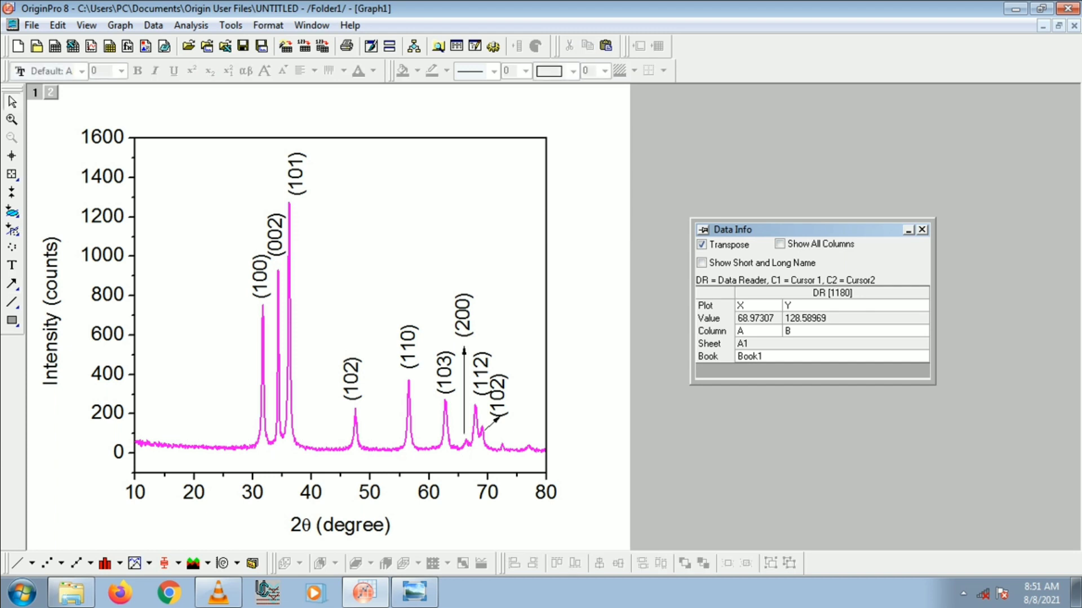
left_click(922, 230)
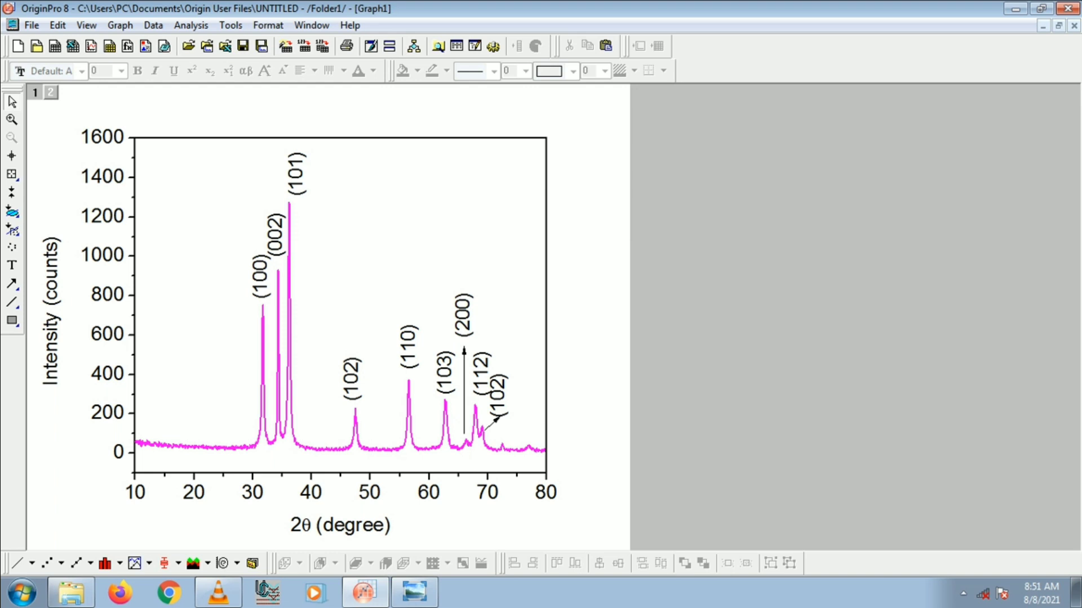
Save the project on the Desktop under the name "XRD ZnO"
left_click(32, 25)
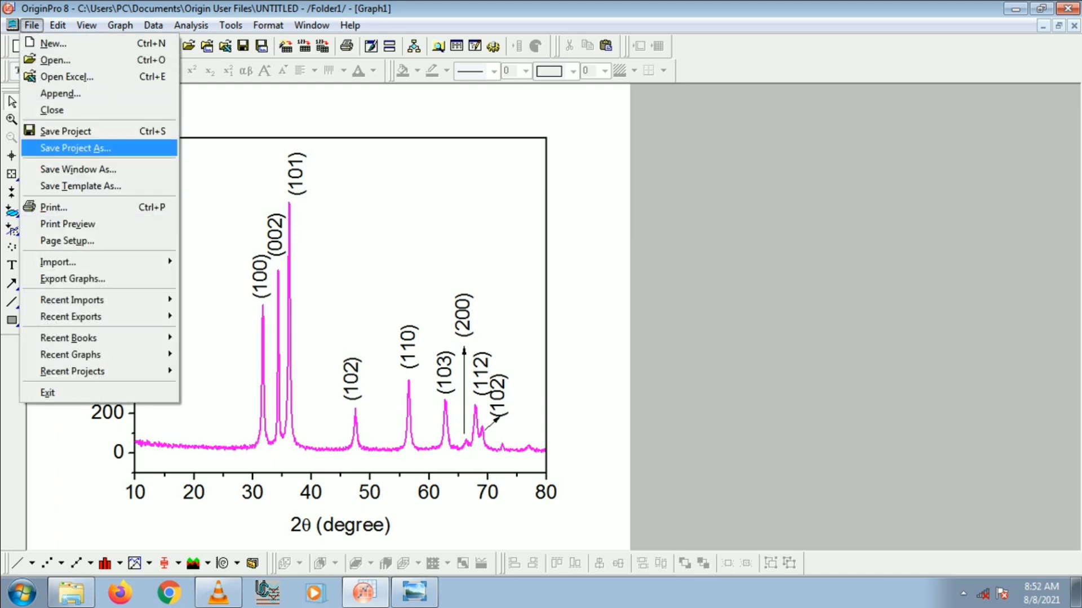
left_click(65, 131)
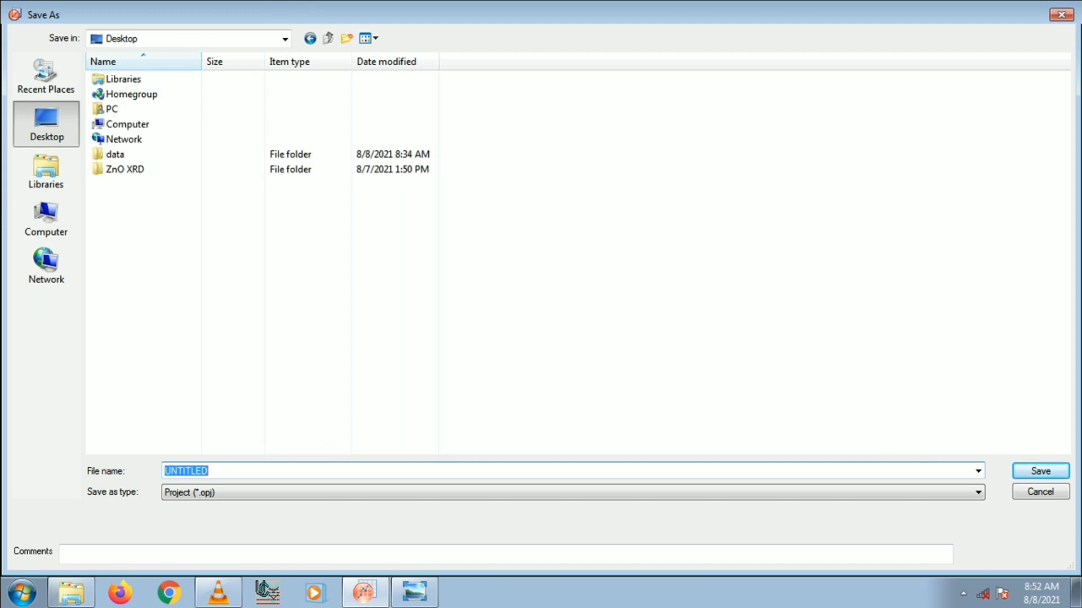
left_click_drag(210, 471, 163, 471)
type("XRD ZnO")
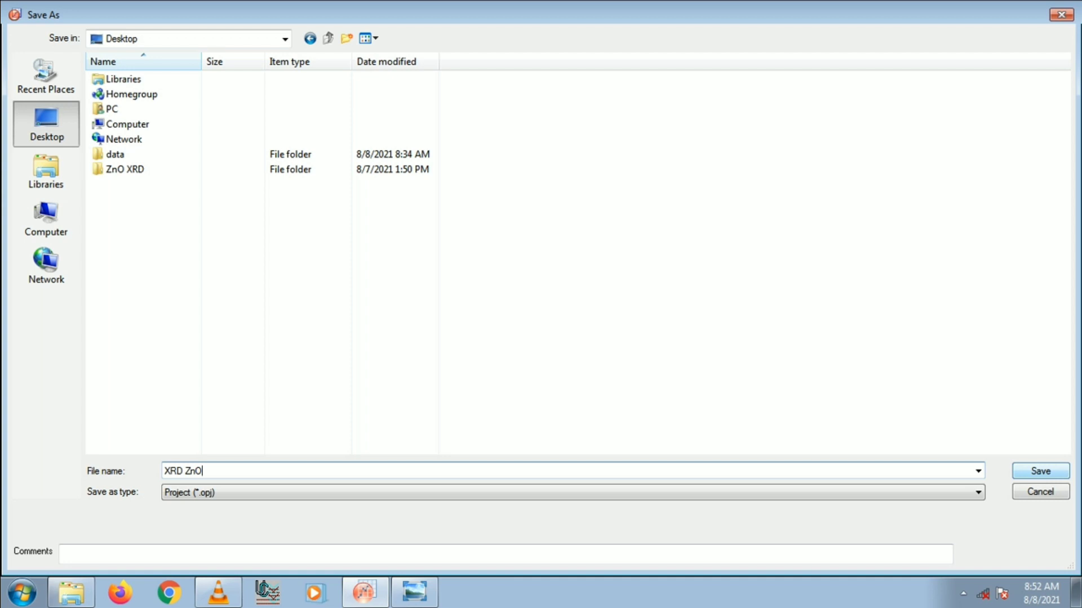
key("Return")
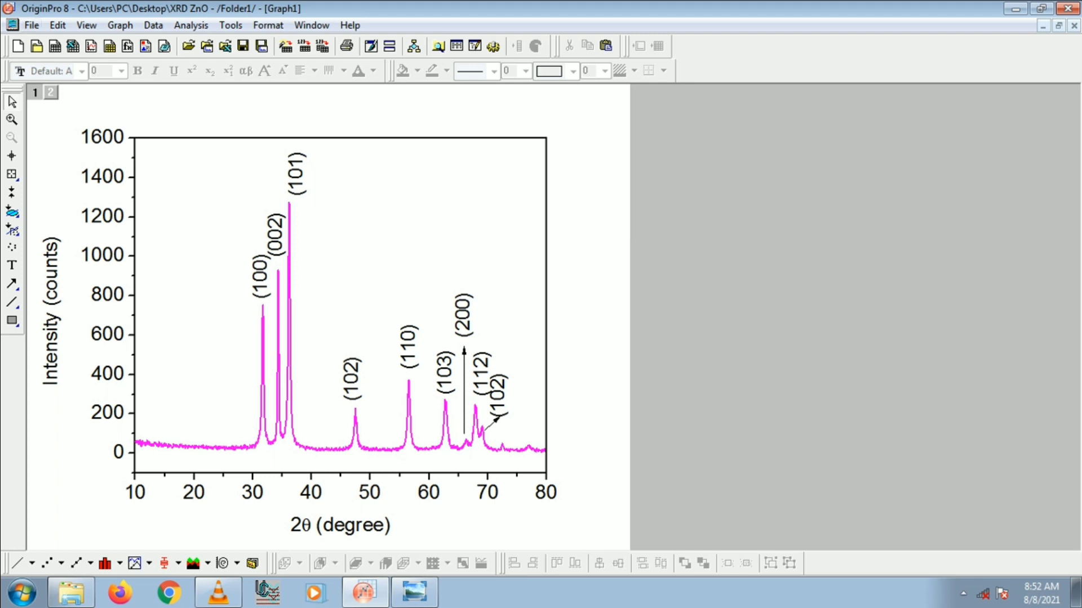
Start exporting the graph, with Tag Image File (*.tif) as the image type and only the active page exported
left_click(31, 26)
mouse_move(85, 317)
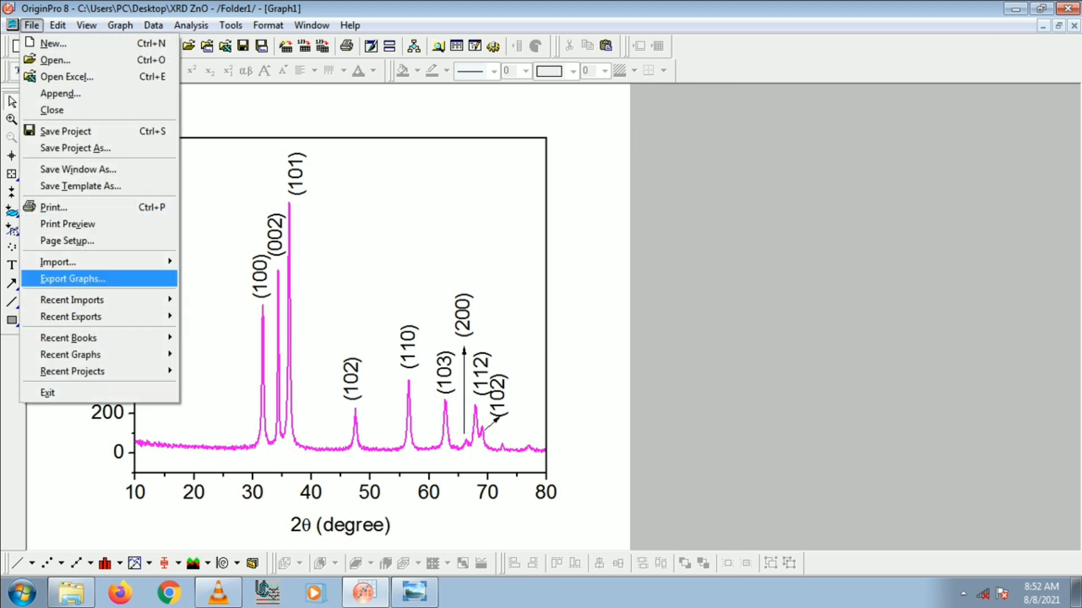
left_click(73, 279)
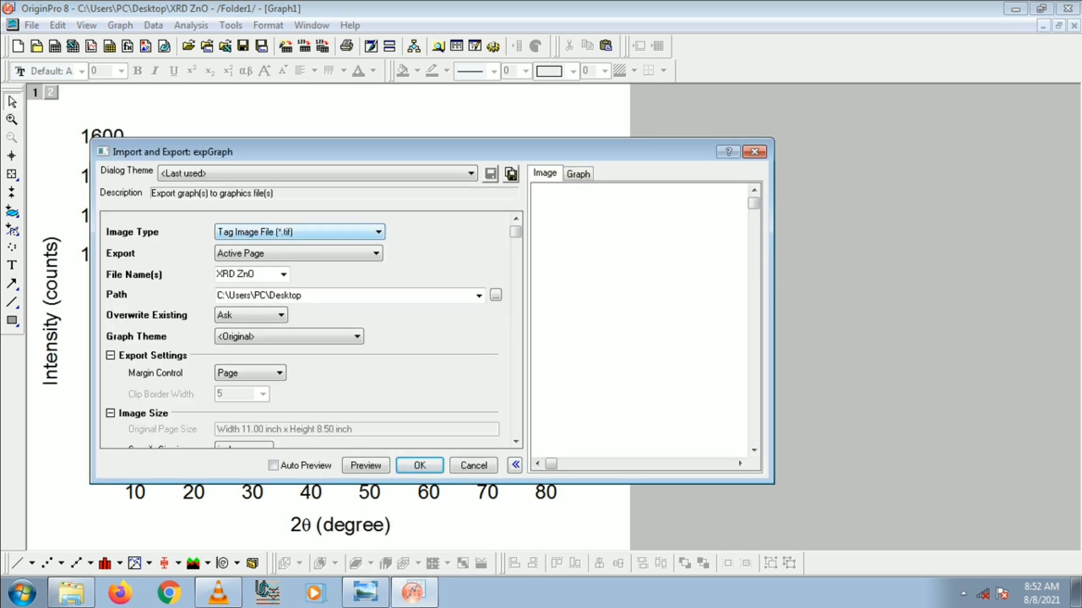
left_click(378, 232)
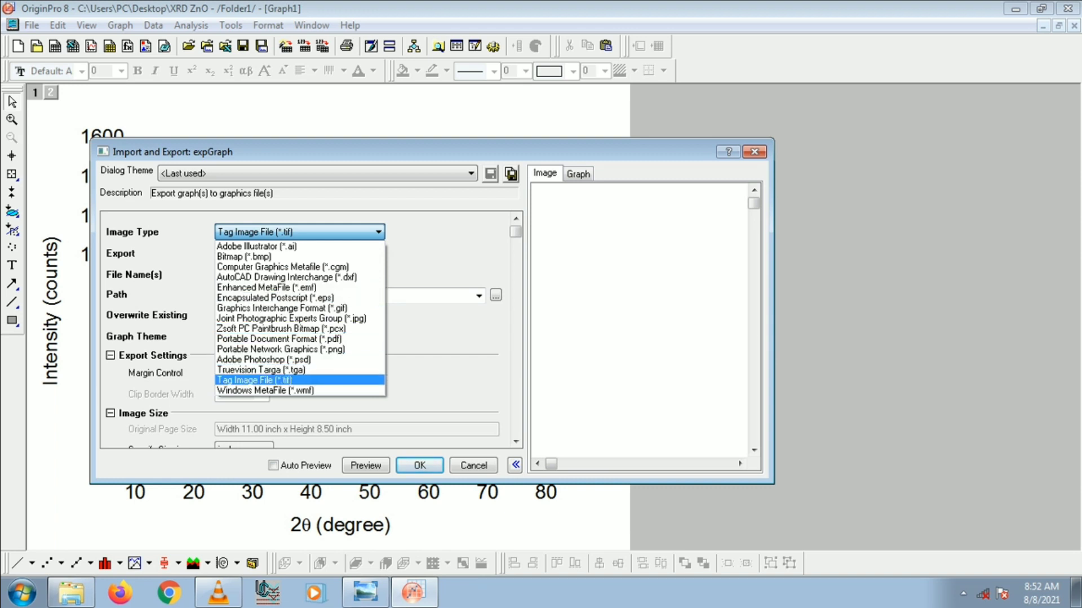
left_click(255, 379)
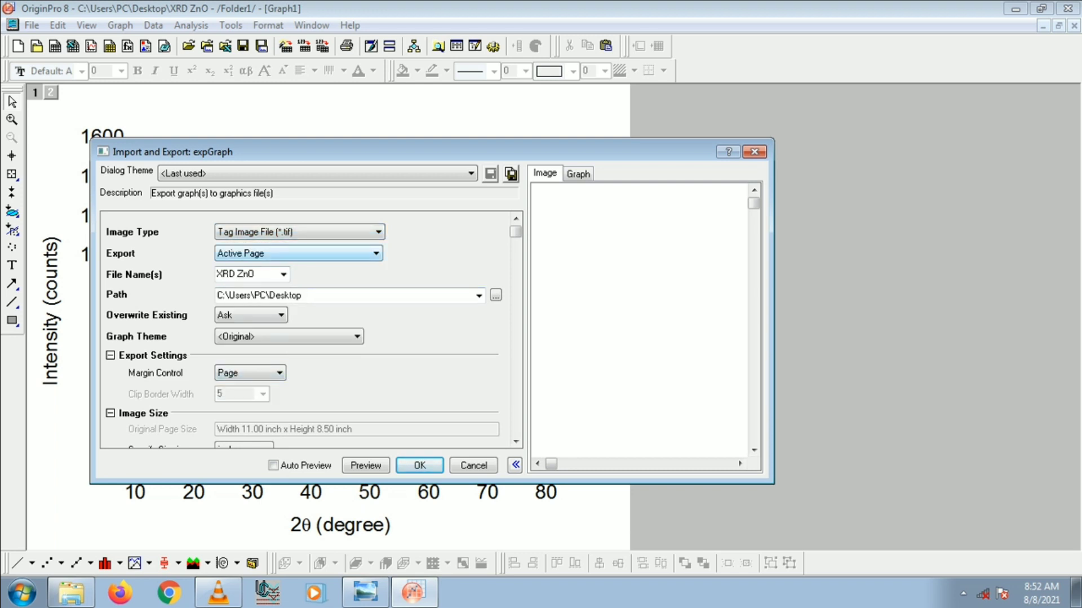
left_click(298, 253)
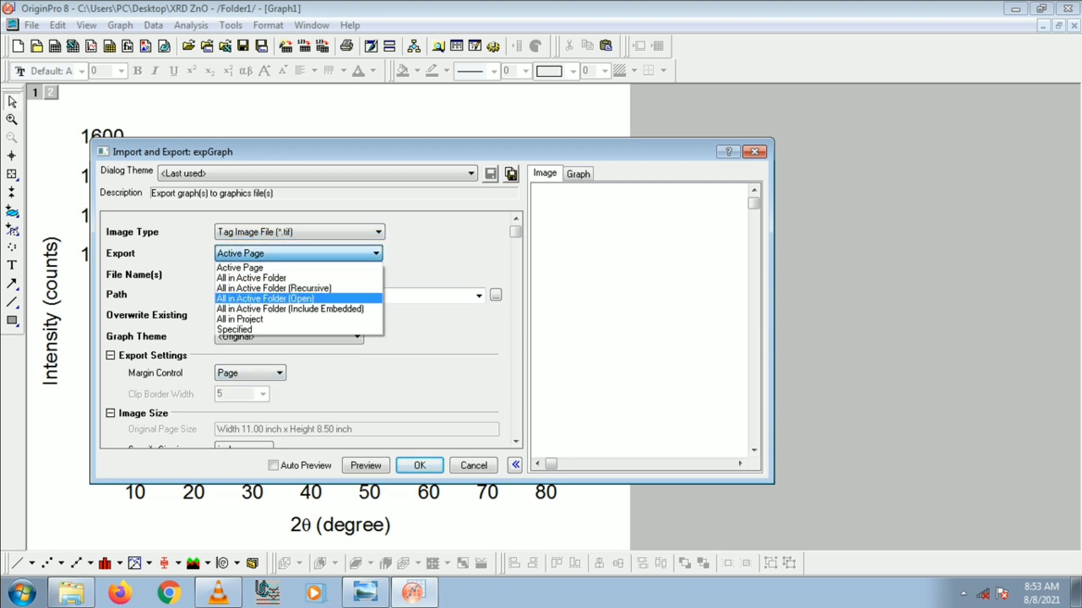
left_click(242, 267)
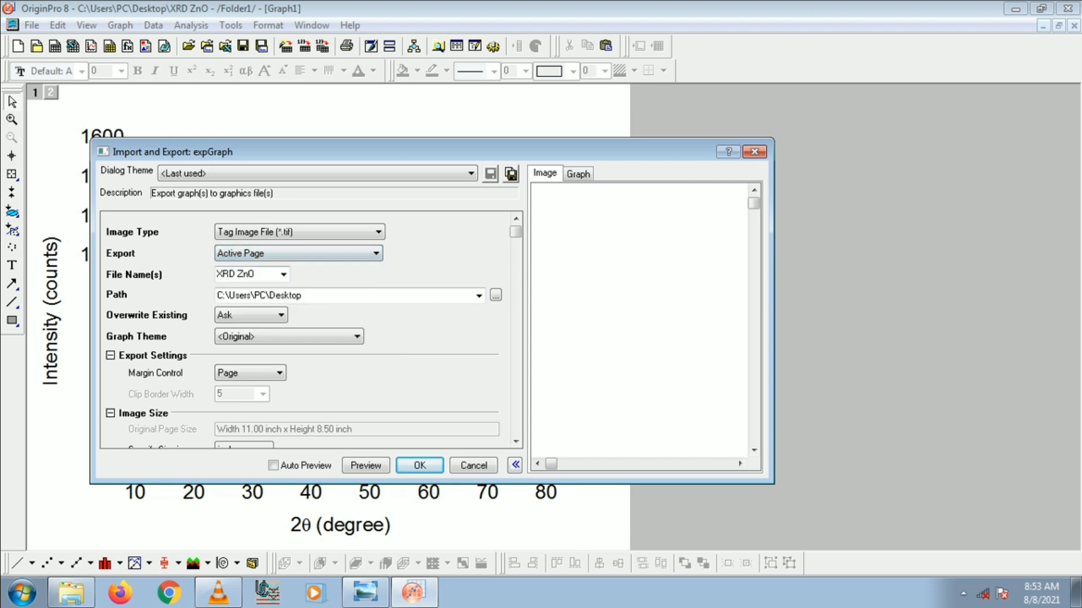
Use XRD ZnO as the export file name and select the Desktop as the destination folder
left_click_drag(264, 274, 216, 274)
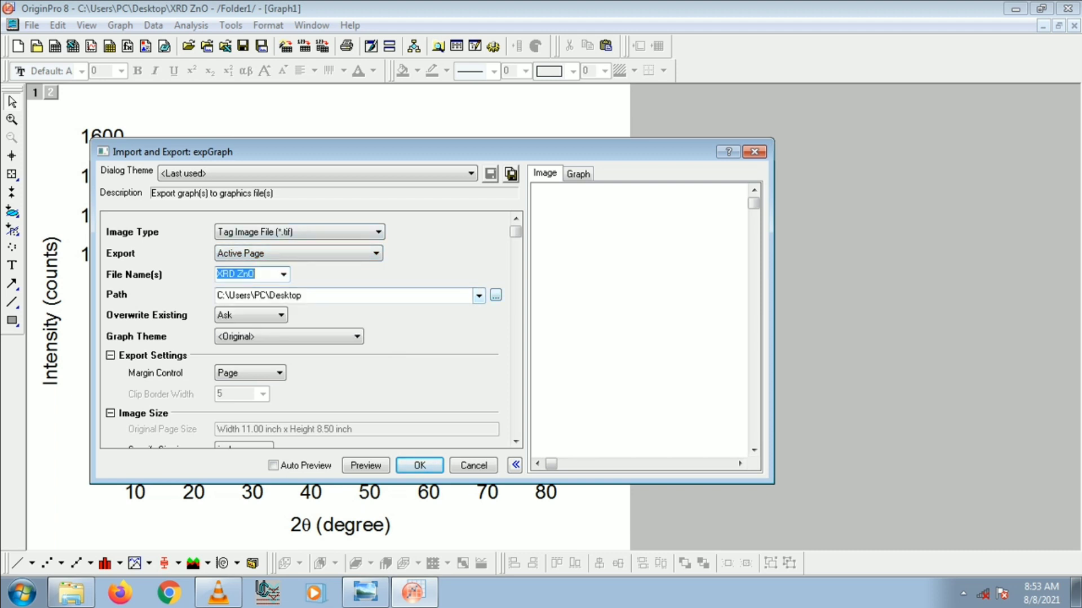
left_click(495, 296)
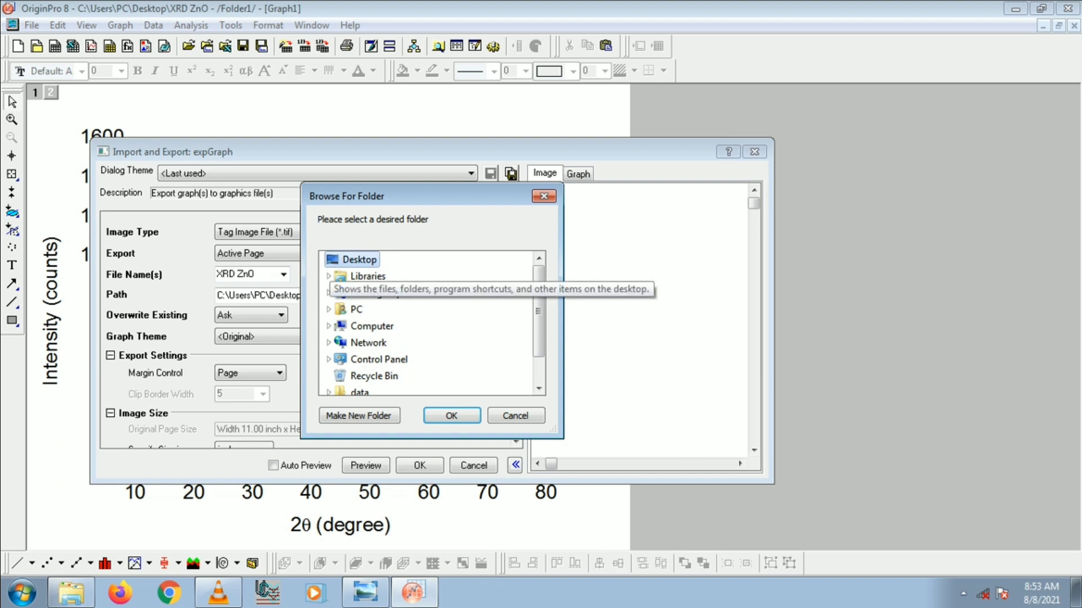
left_click(451, 416)
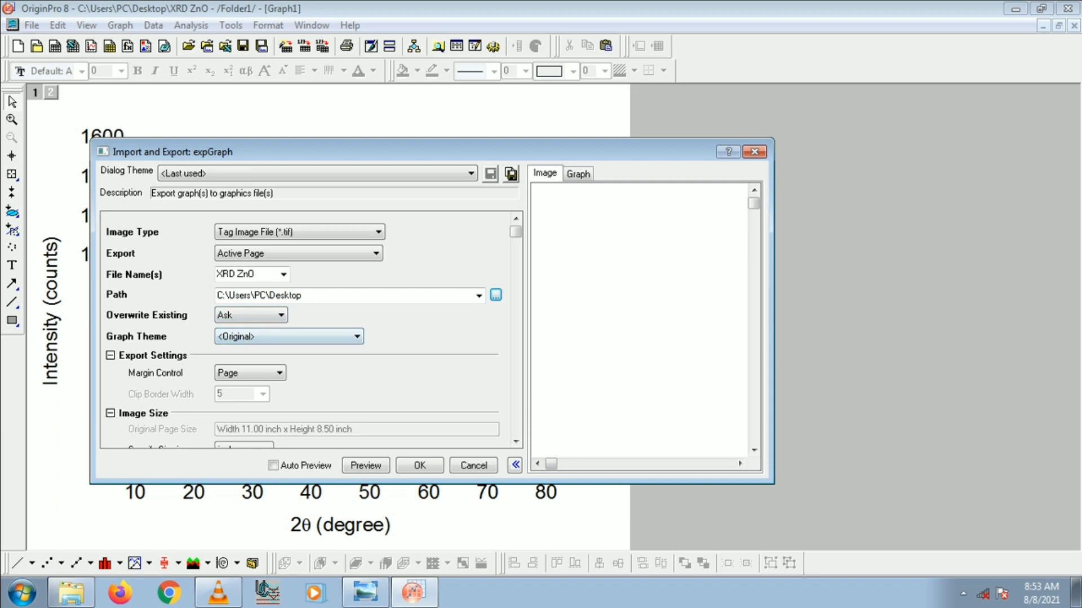
Review the Export Settings, Image Size and Image Settings sections of the graph export options
scroll(311, 330, "down", 2)
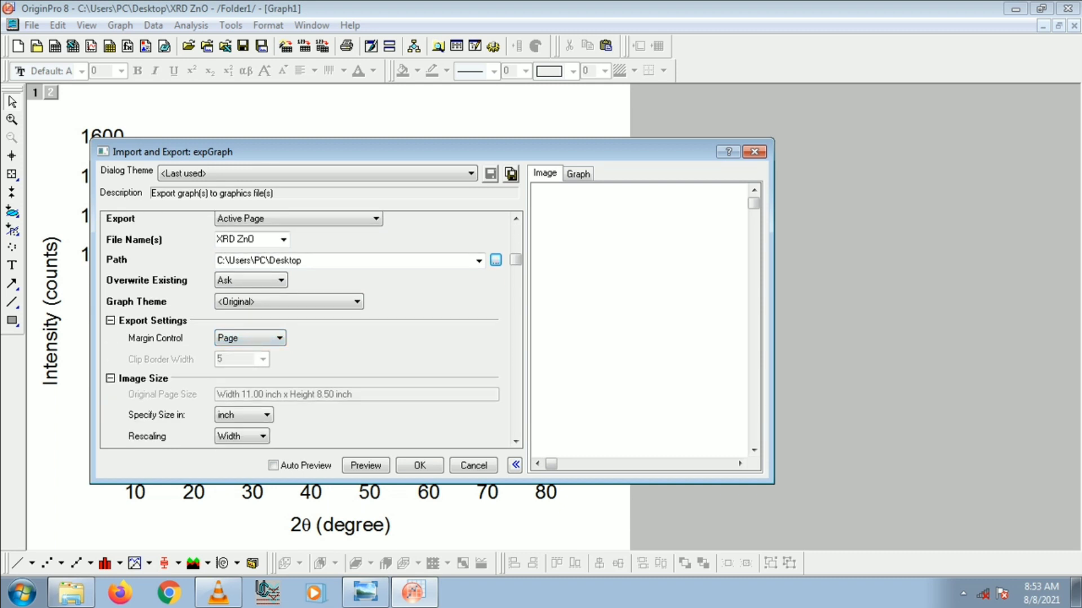
scroll(311, 330, "down", 1)
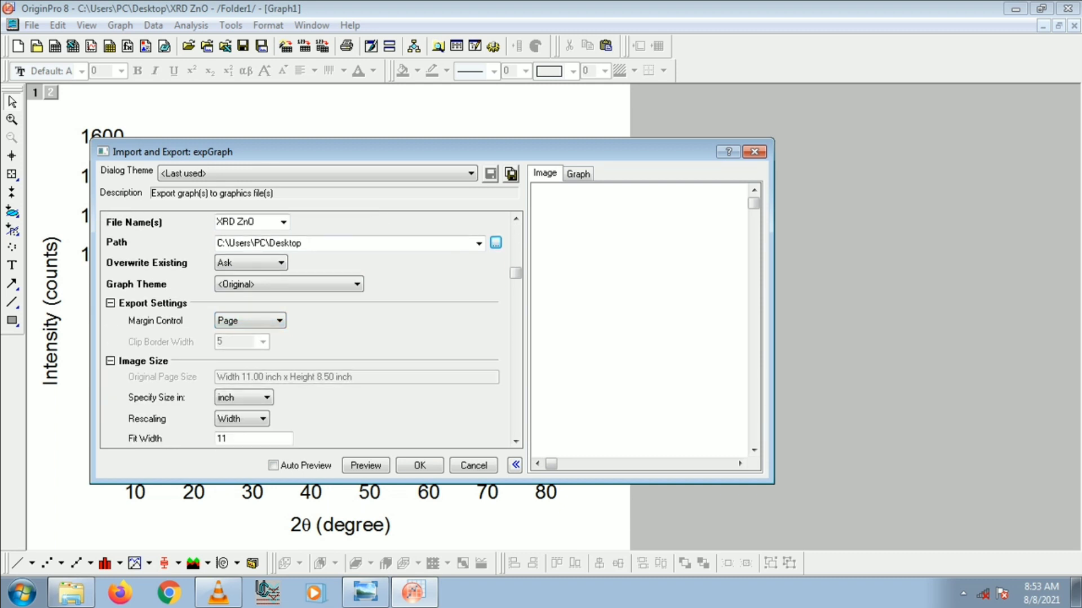
left_click(111, 303)
left_click(110, 303)
left_click(110, 361)
left_click(110, 361)
scroll(311, 330, "down", 2)
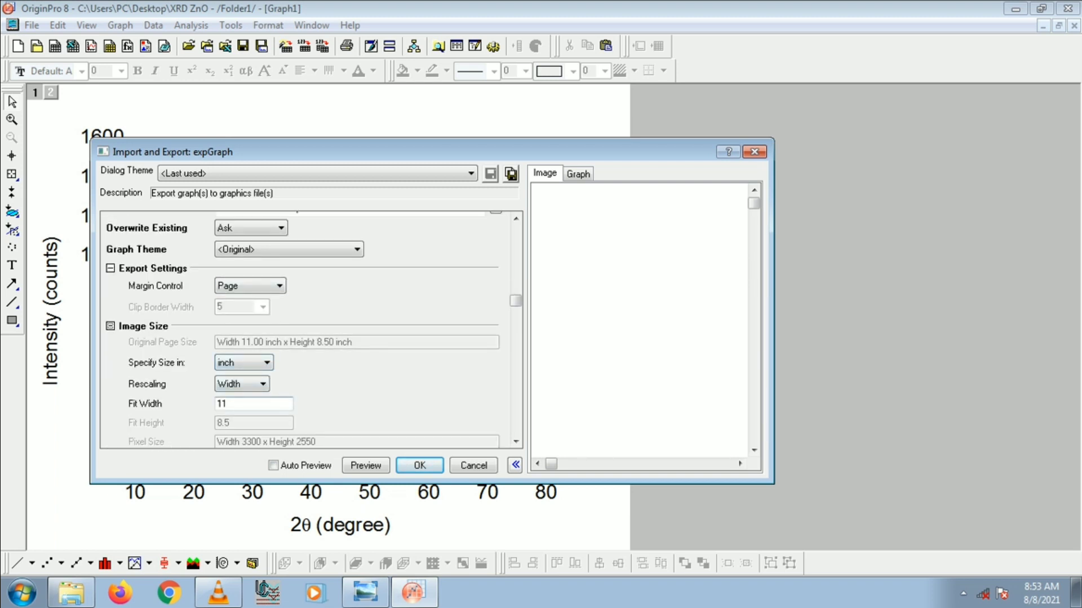
scroll(311, 330, "down", 4)
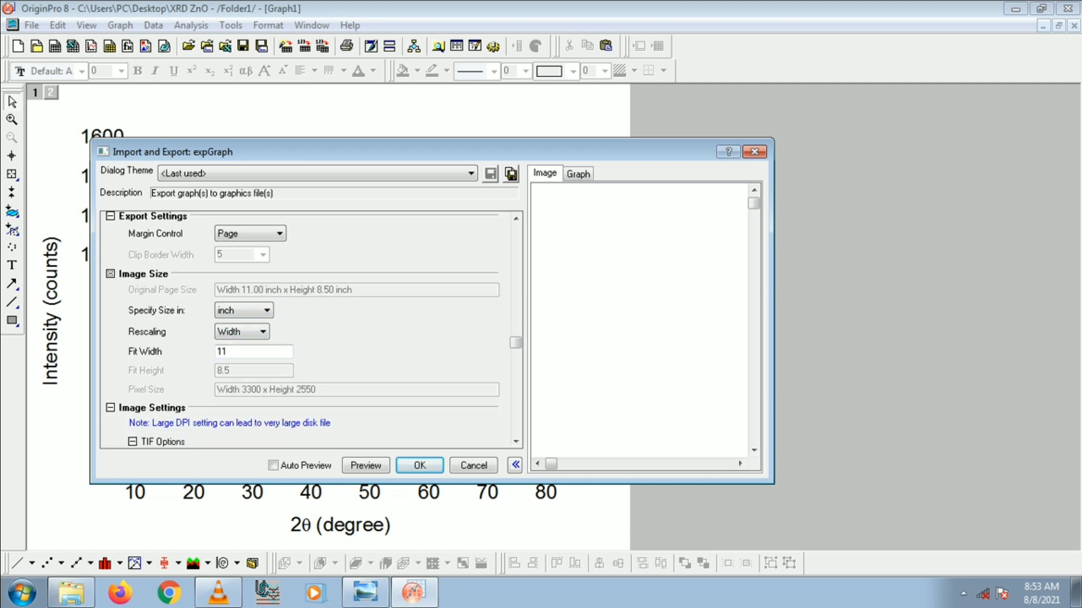
left_click(111, 390)
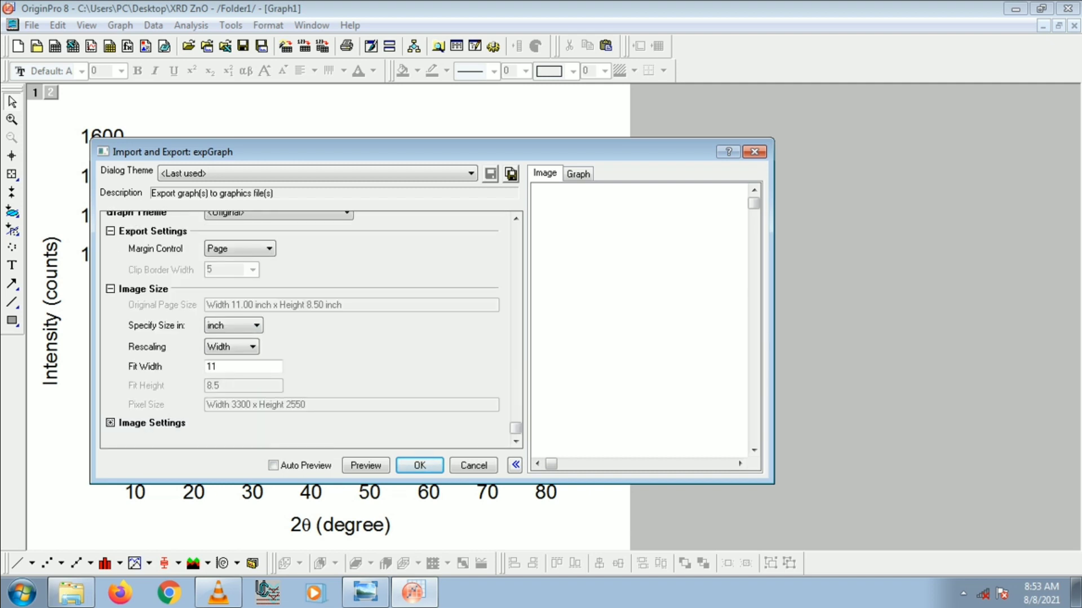
left_click(111, 423)
Set the TIF resolution to 300 DPI and the color depth to 256 Colors
scroll(244, 374, "down", 3)
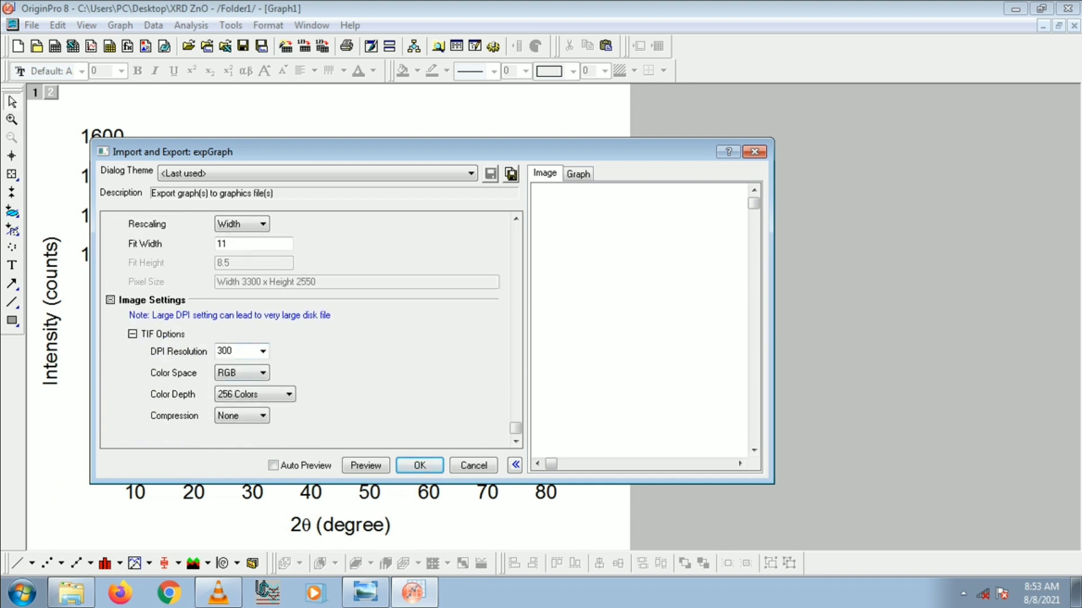
left_click(262, 351)
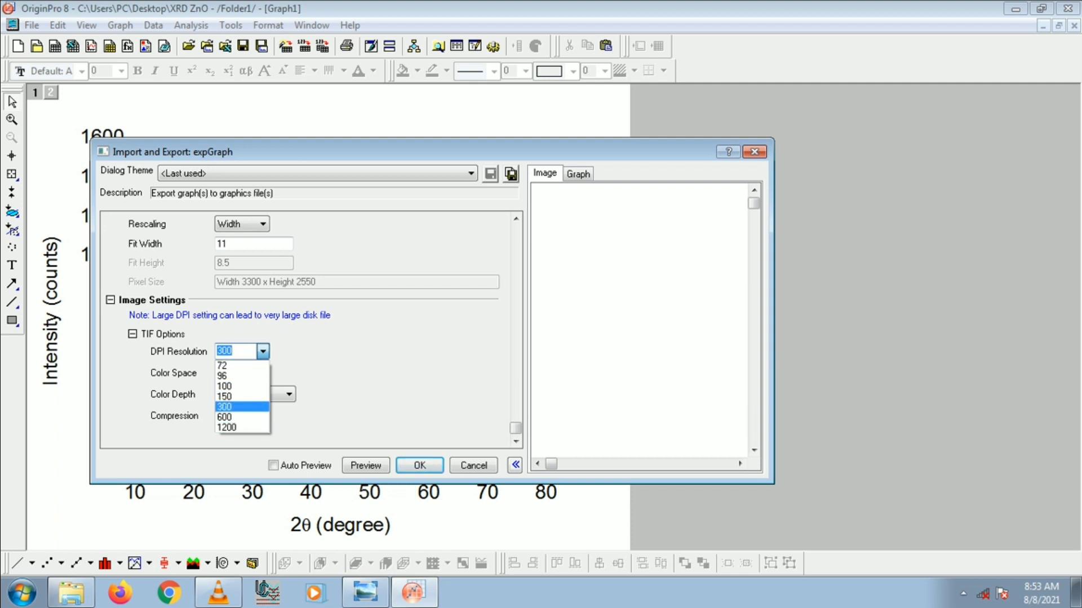
left_click(231, 407)
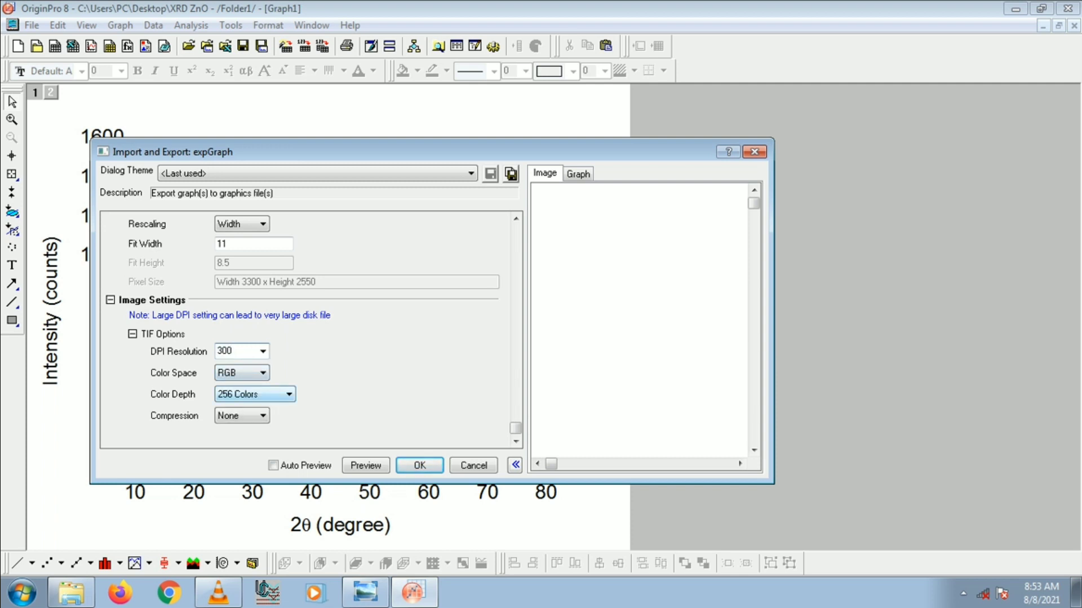
left_click(255, 394)
left_click(255, 395)
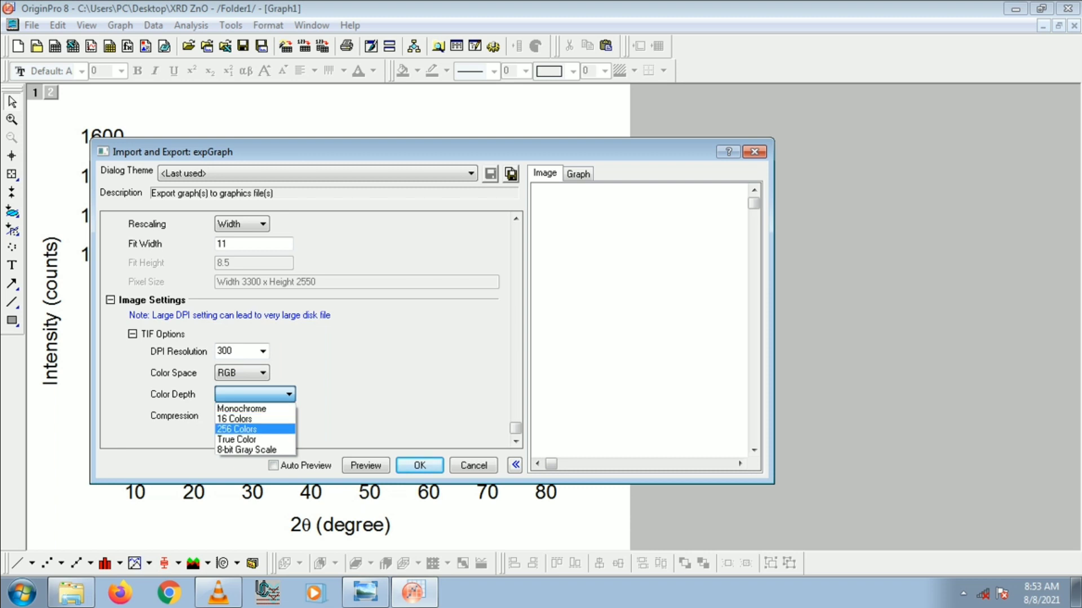
left_click(237, 428)
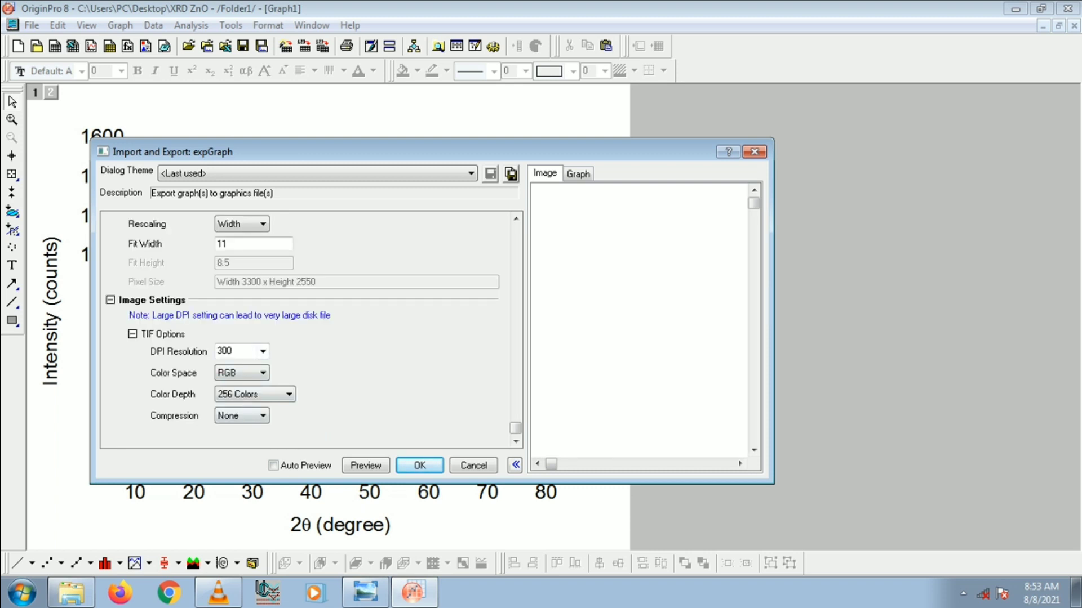
Set the TIF compression to None, and export the graph with Auto Preview enabled
left_click(248, 417)
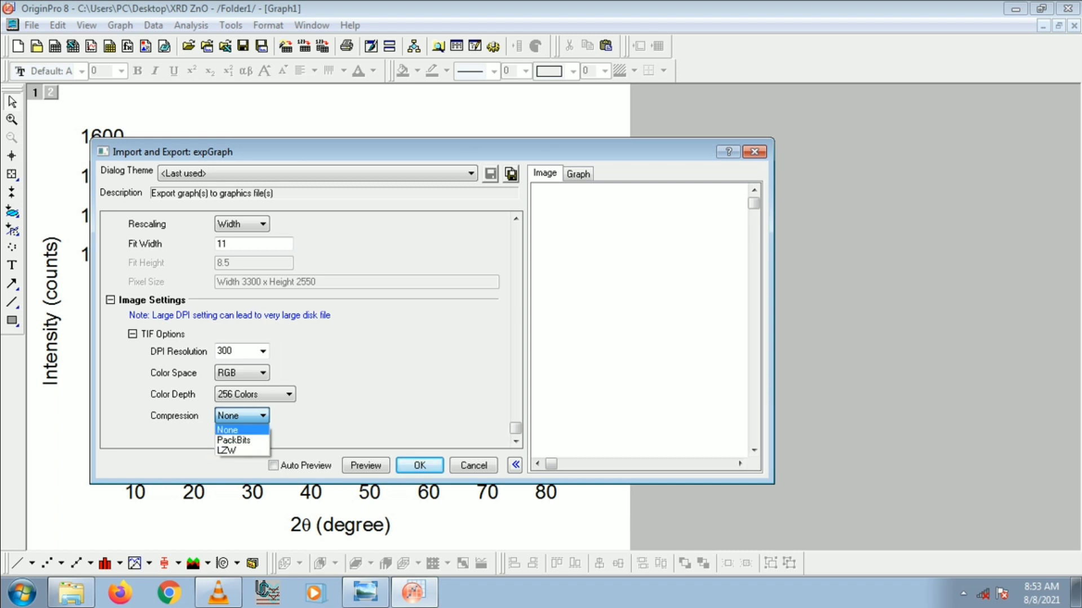
left_click(243, 430)
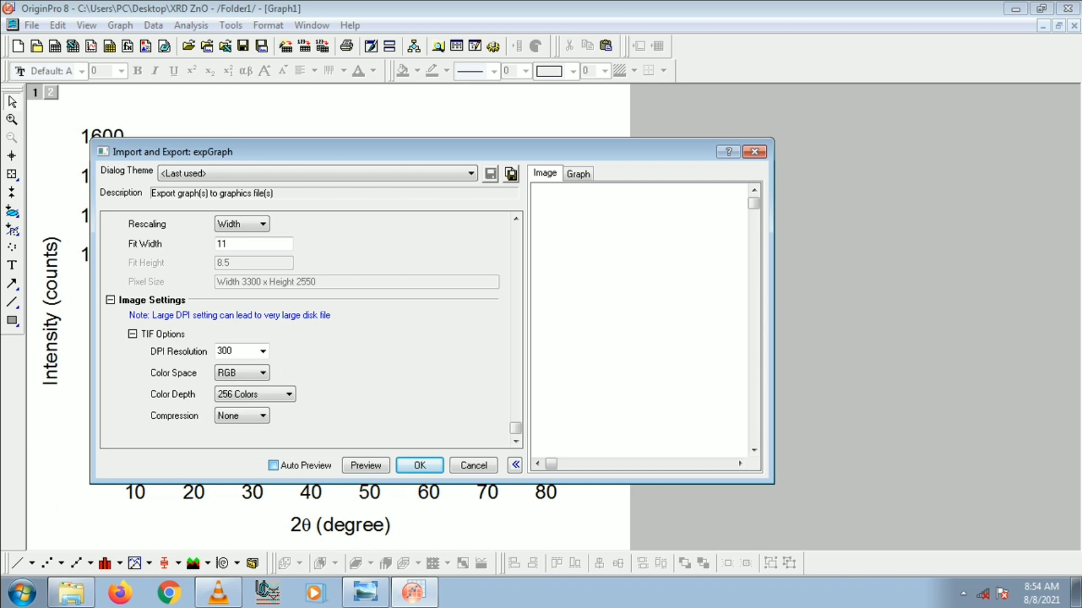
left_click(273, 466)
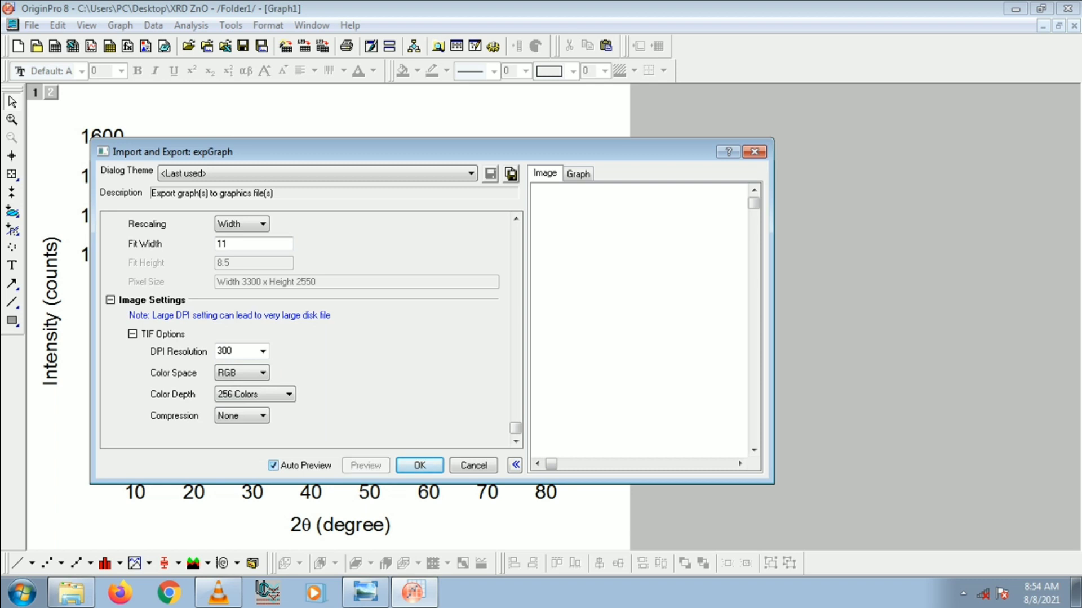
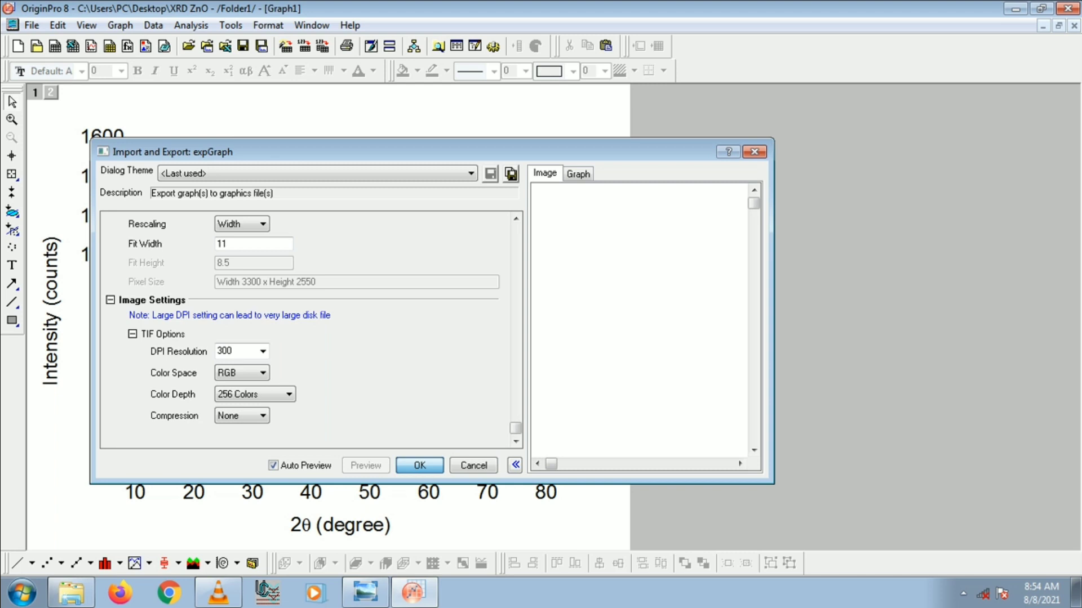
key("Return")
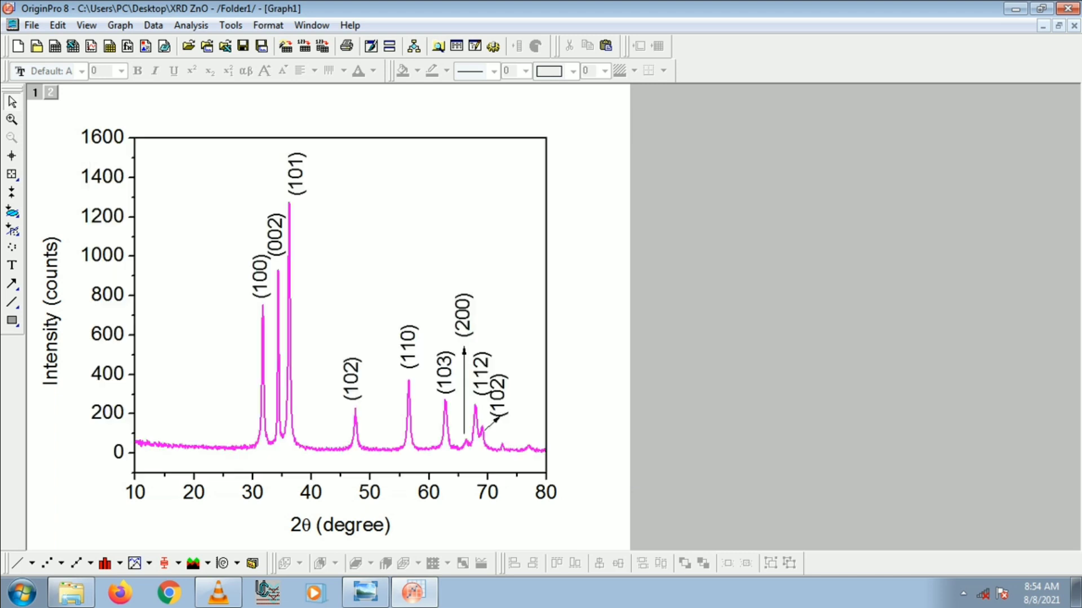
Open the exported XRD ZnO image from the Desktop, inspect it zoomed in and full screen, and close the viewer
left_click(1076, 592)
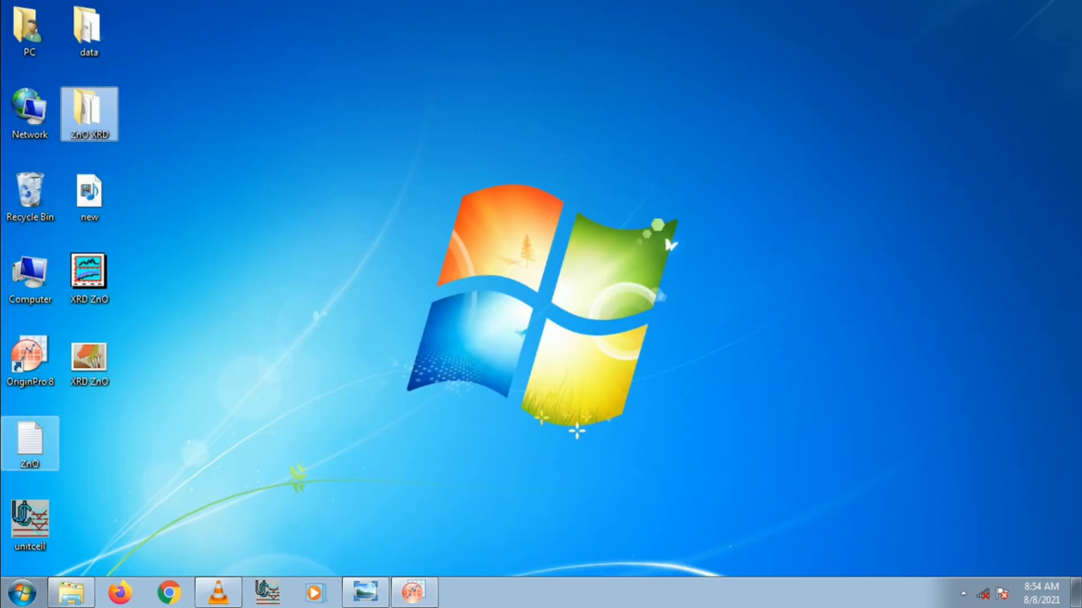
double_click(89, 361)
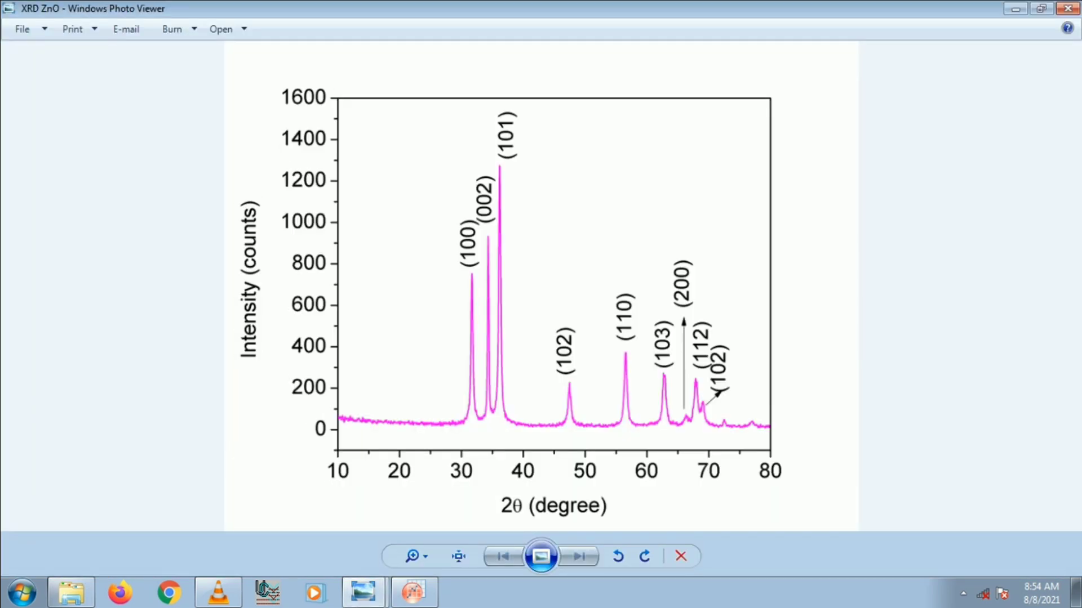
scroll(541, 291, "up", 3)
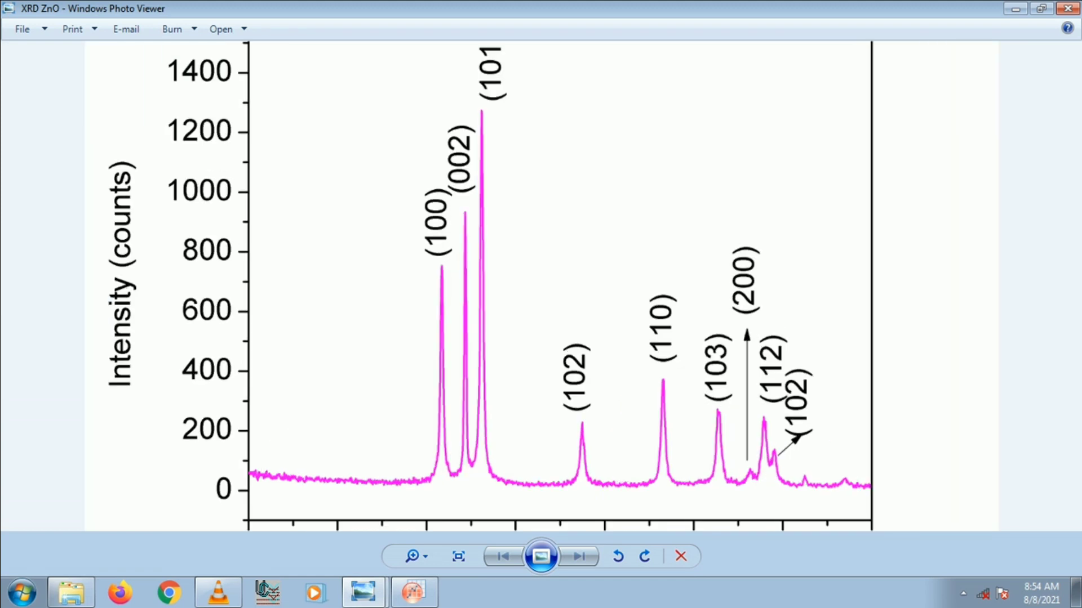
scroll(541, 291, "down", 1)
scroll(541, 291, "up", 1)
scroll(541, 290, "down", 3)
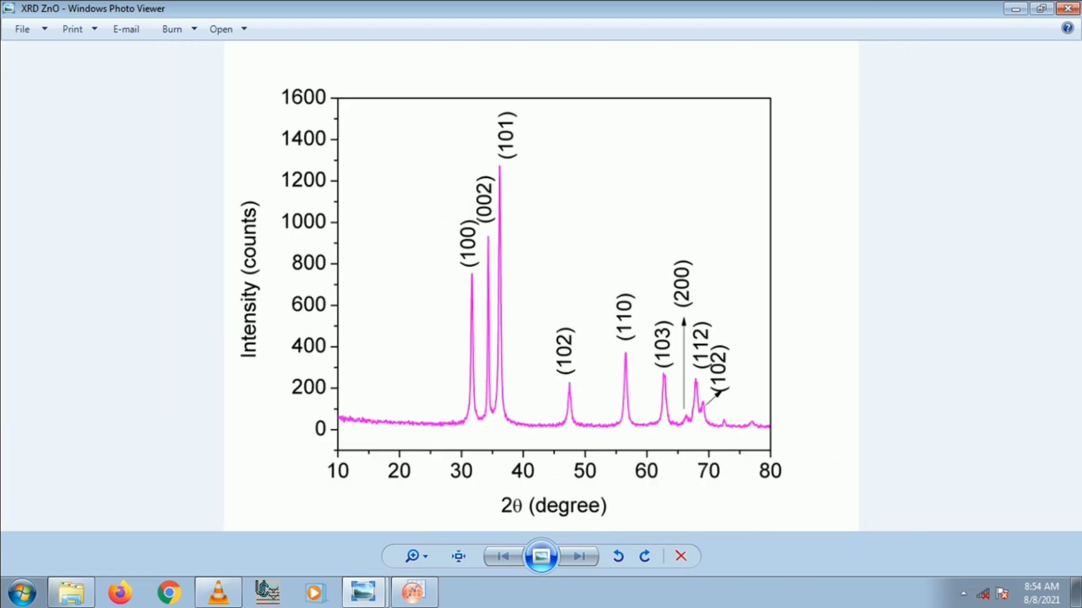
left_click(541, 557)
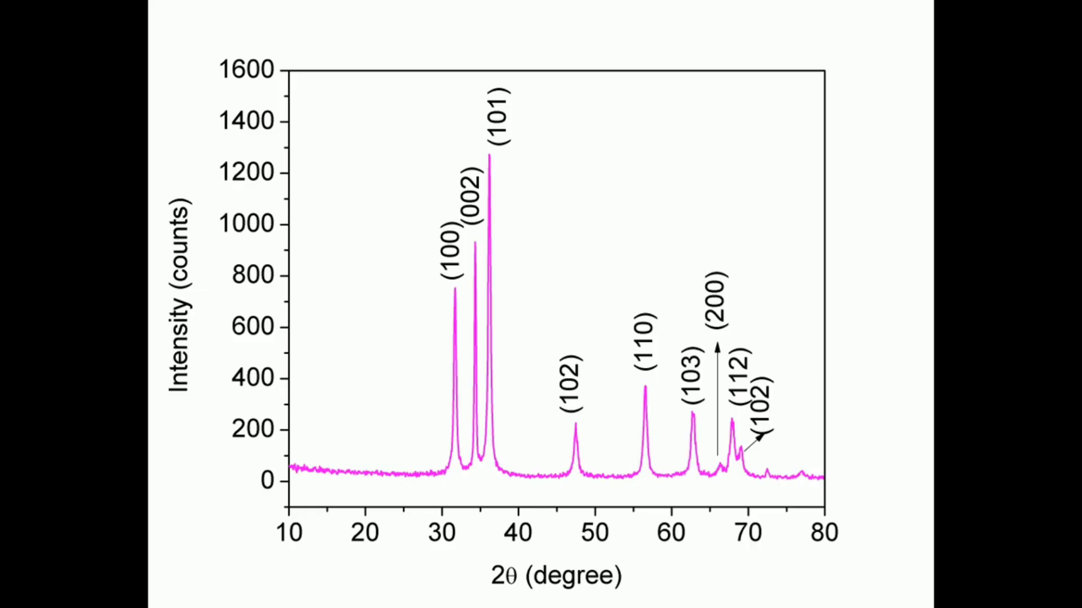
key("Escape")
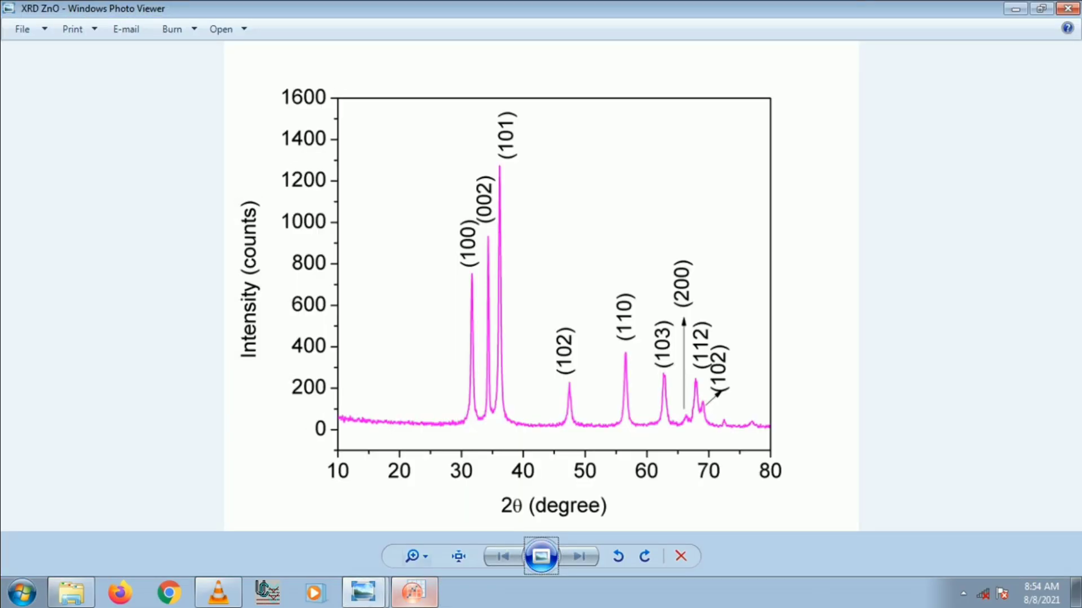
left_click(1067, 9)
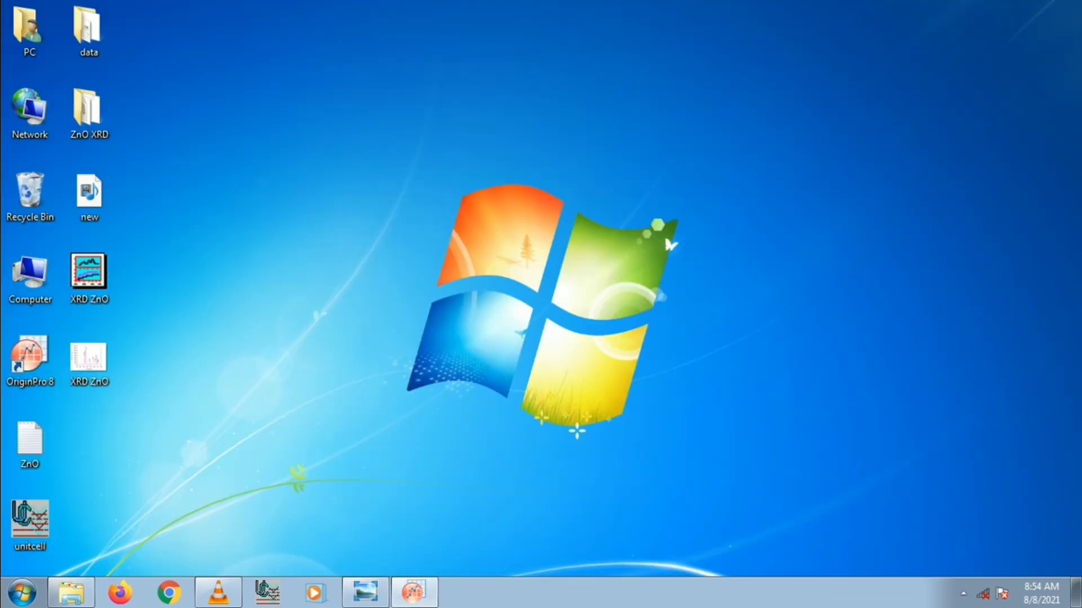
Switch back to OriginPro, examine points around the (100) peak near 32 degrees with the data reader, and return to the desktop
left_click(414, 591)
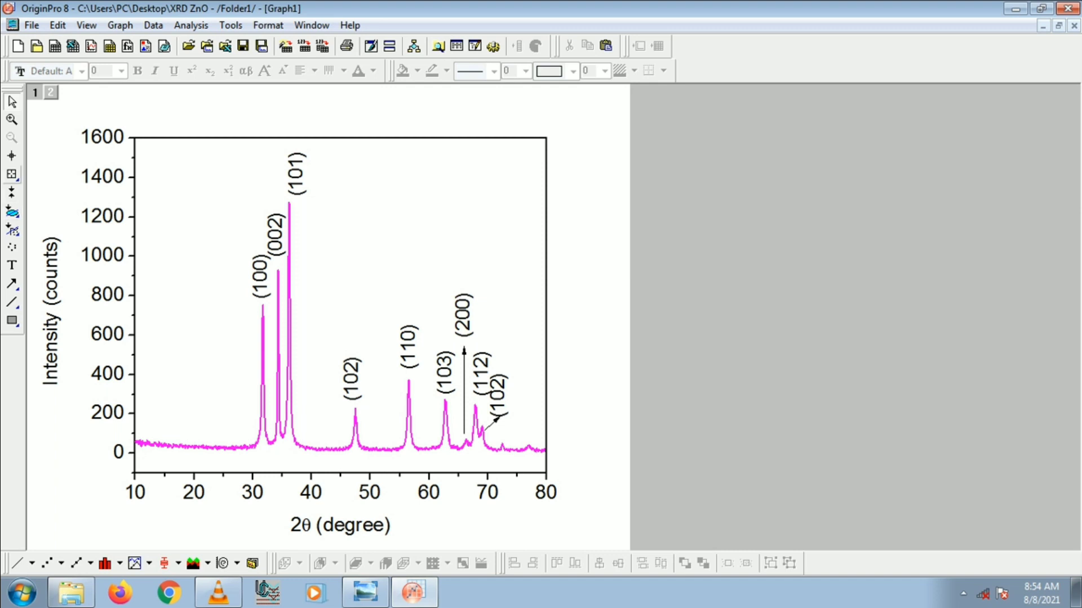
left_click(11, 175)
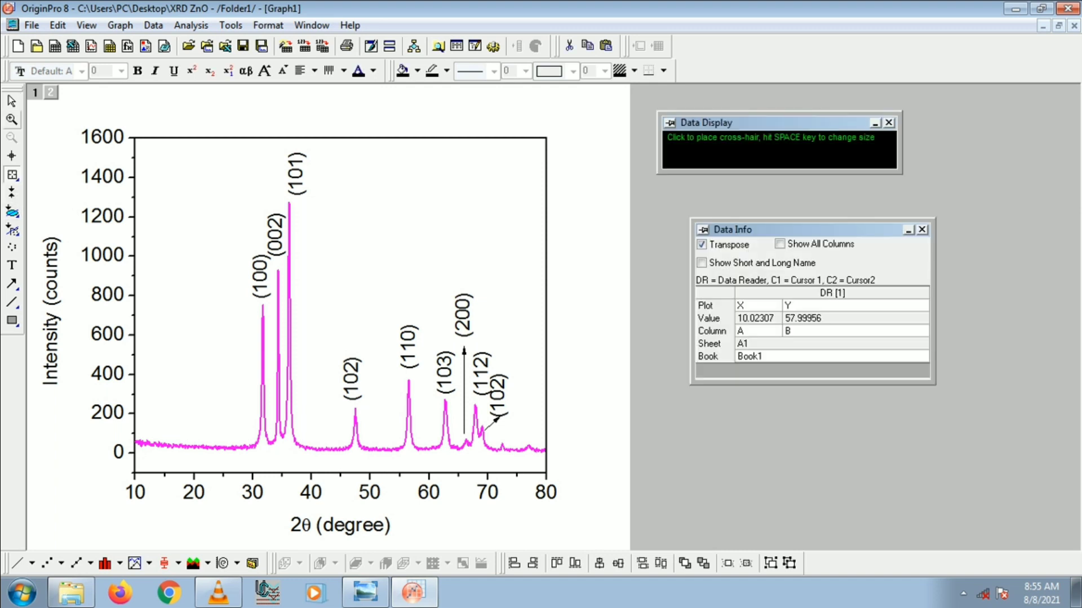
left_click(12, 101)
left_click(12, 175)
left_click(262, 314)
key("Right")
key("Right")
key("Right")
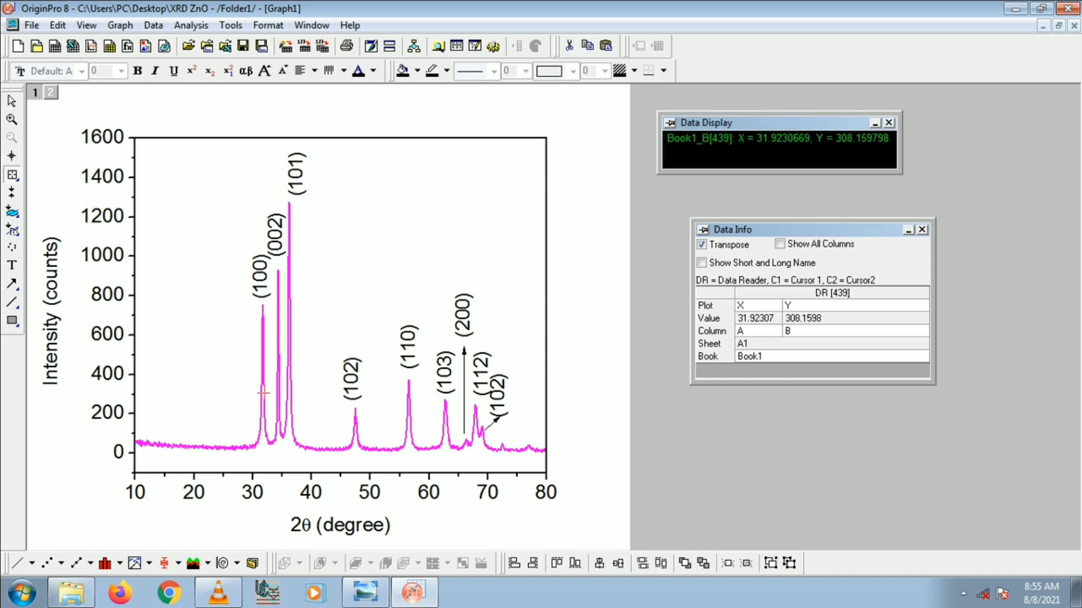
key("Left")
key("Left")
key("Left")
key("Left")
left_click(1076, 592)
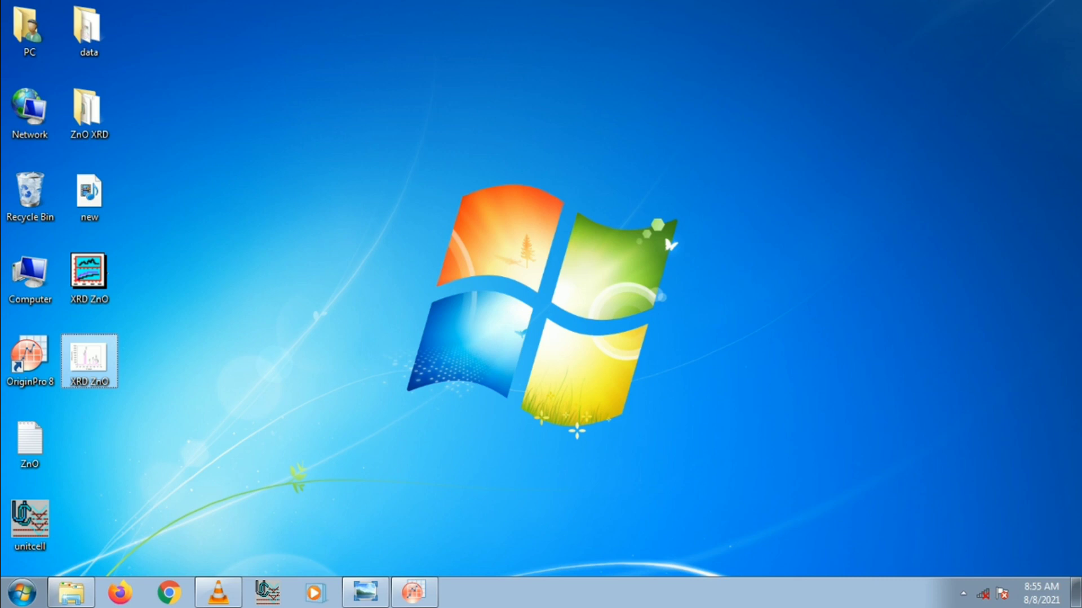
Create a text document named ZnO XRD on the desktop and open it
right_click(232, 209)
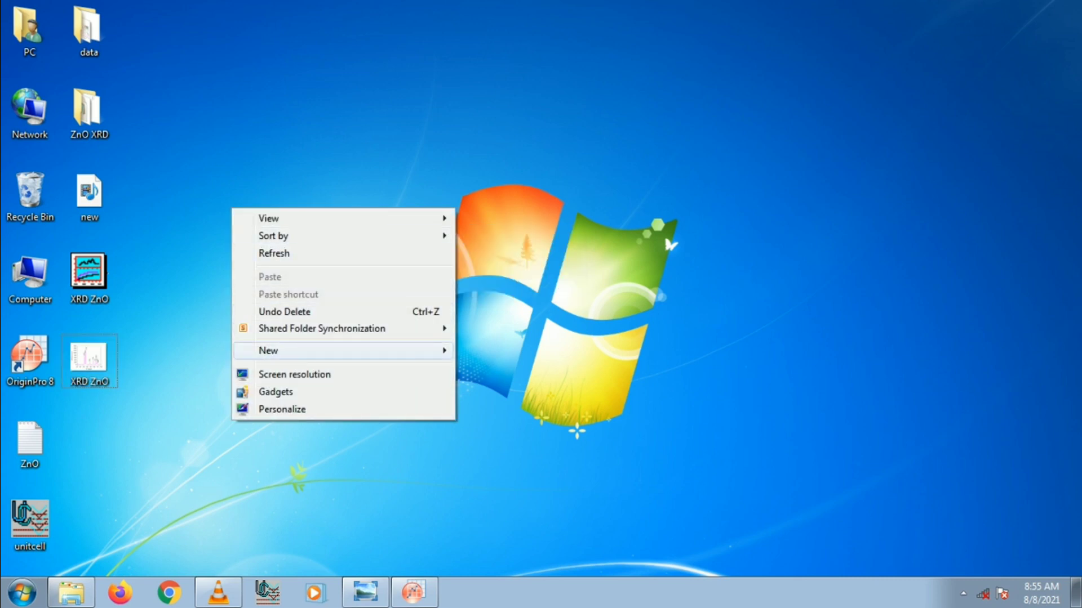
mouse_move(293, 350)
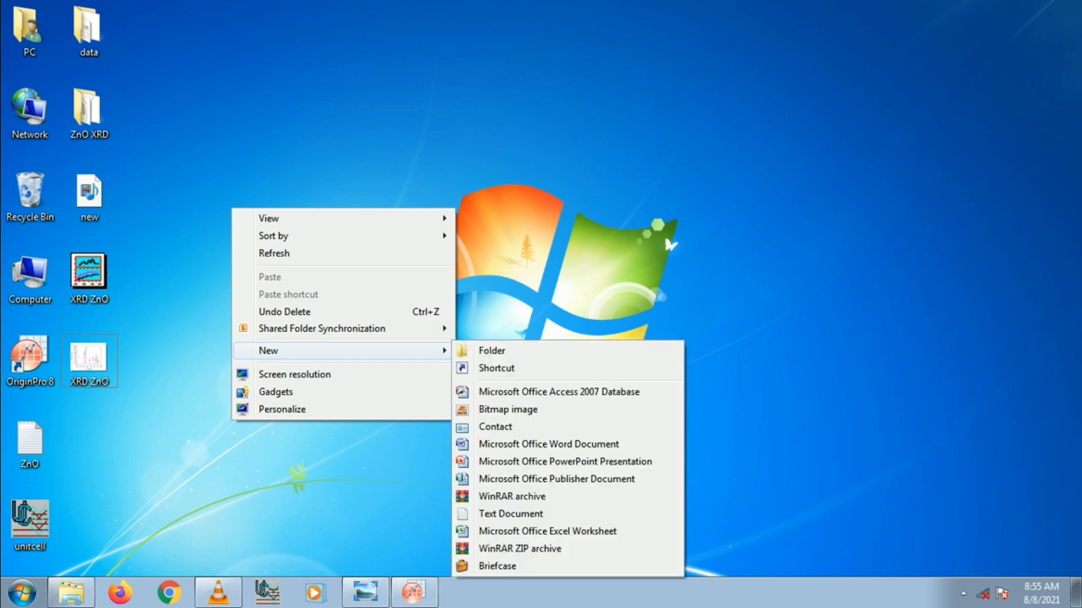
left_click(510, 514)
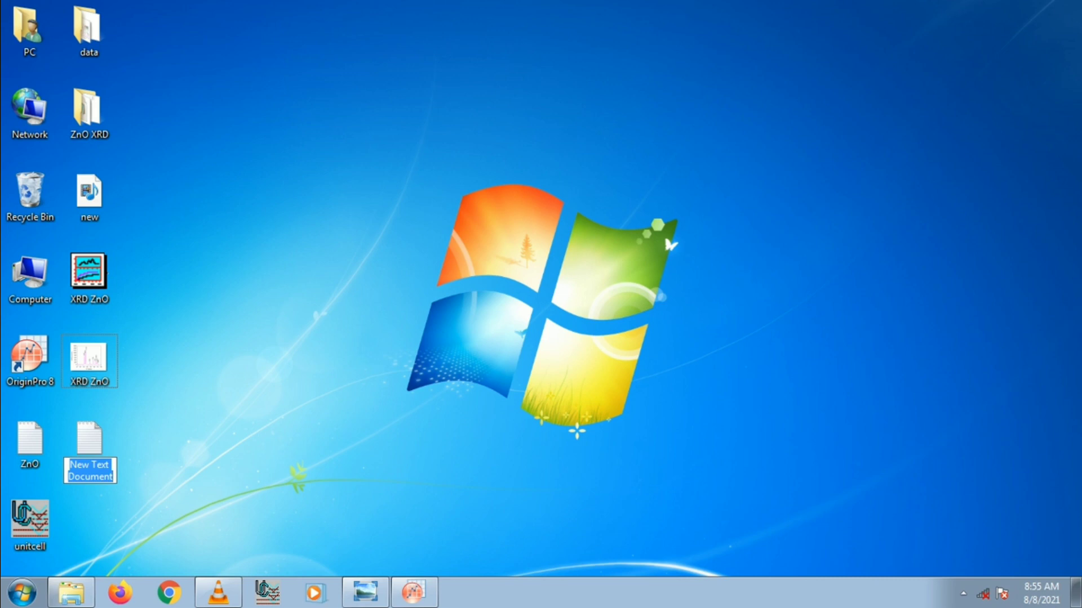
type("ZnO")
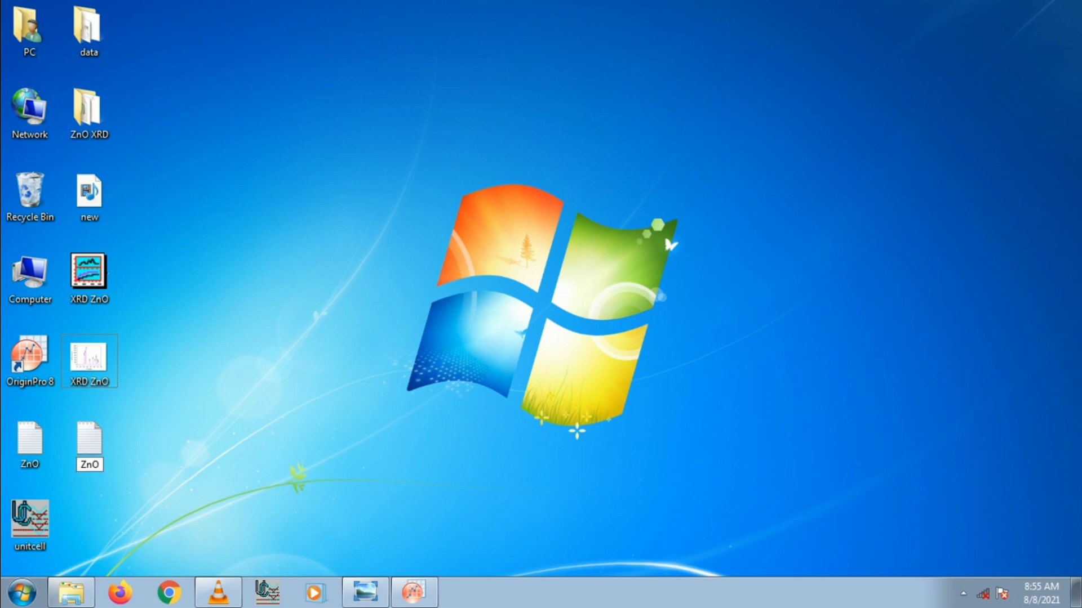
type(" XRD")
key("Return")
key("Return")
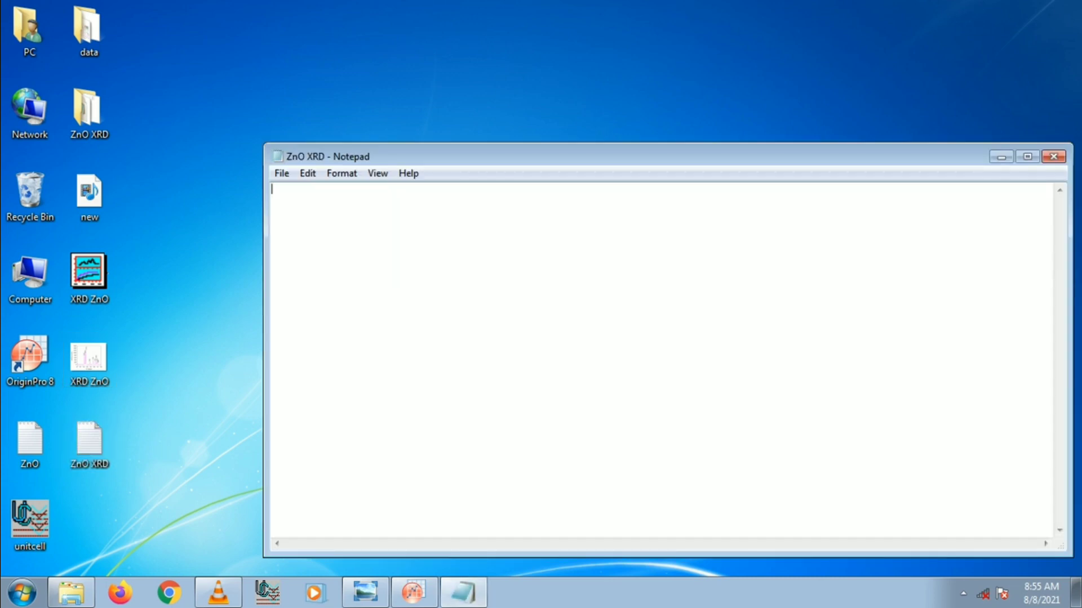
Enter the title ZnO and a first line with h k l 1 0 1 and 2θ 31.72, consulting the OriginPro graph for the peak
type("ZnO")
left_click(412, 591)
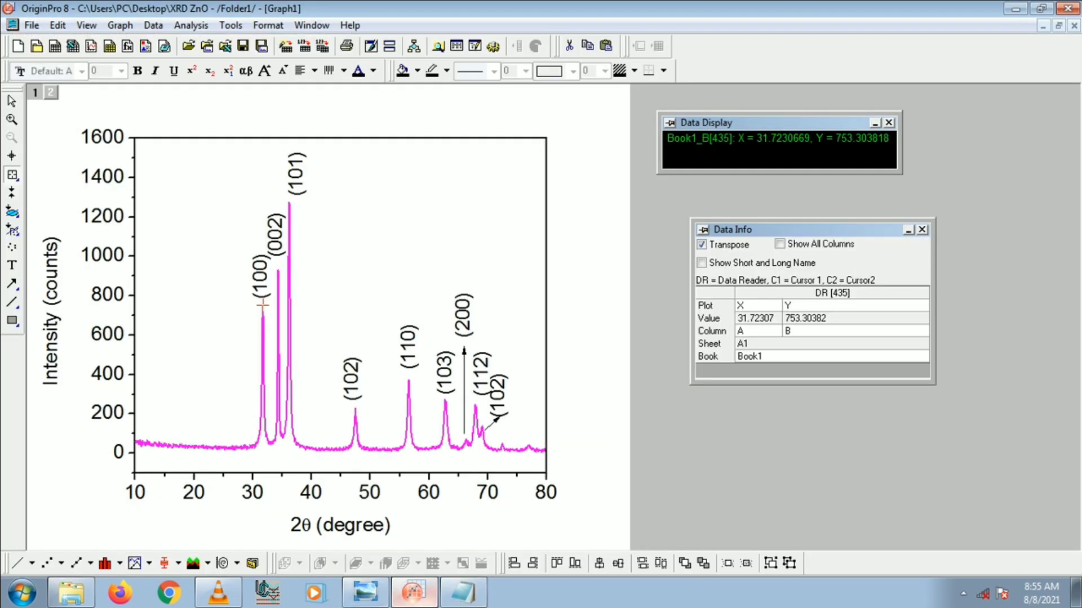
left_click(414, 593)
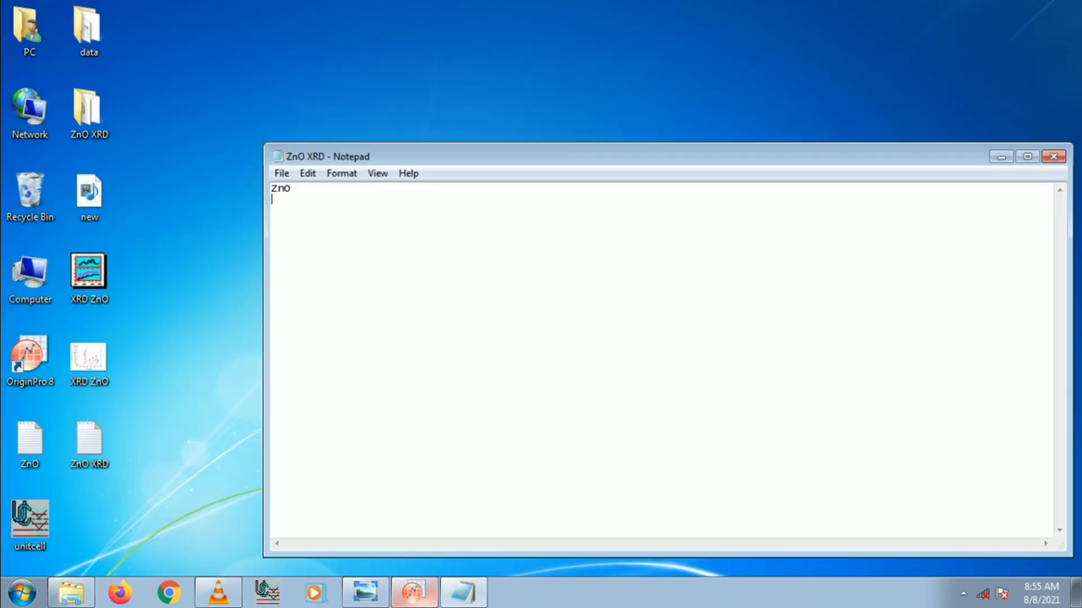
type("1 0 1")
left_click(412, 592)
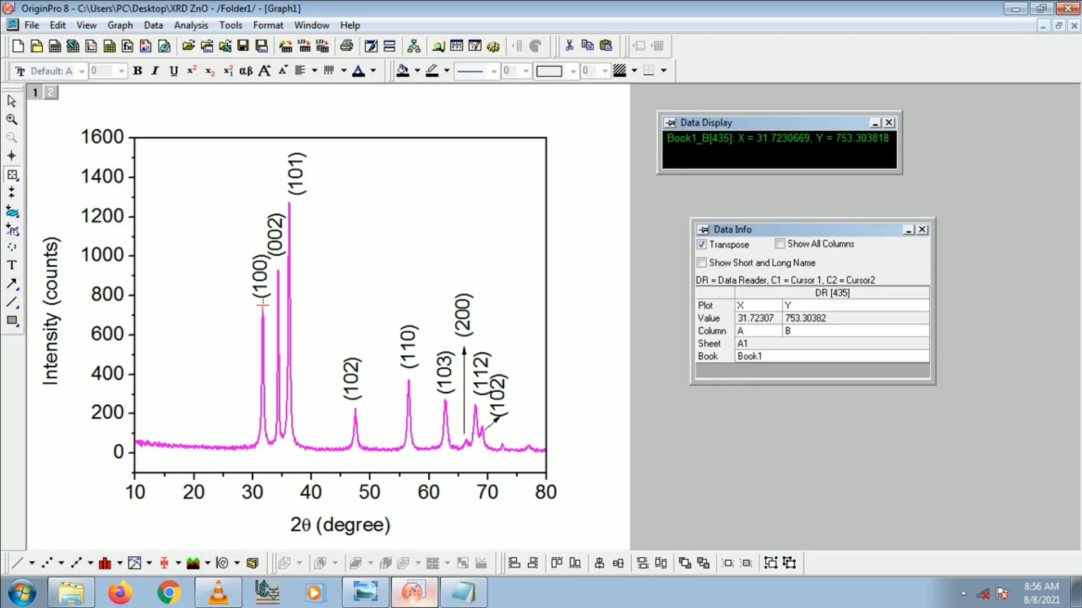
left_click(414, 592)
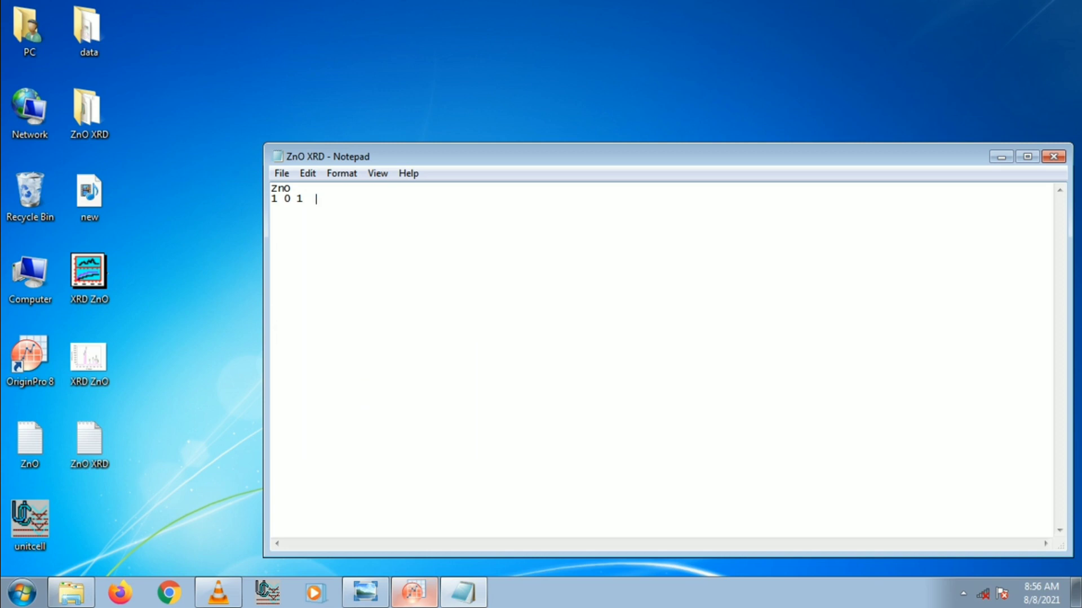
type("31.72")
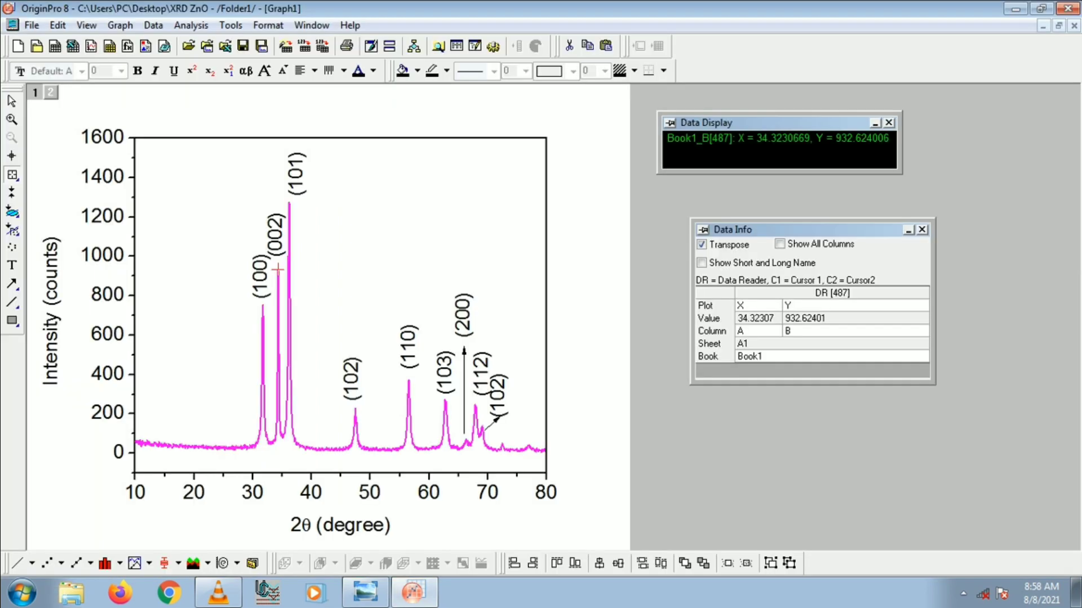
Read the (101) and (102) peak positions near 36 and 47 degrees with the data reader, moving the Data Display window onto the graph
left_click(289, 203)
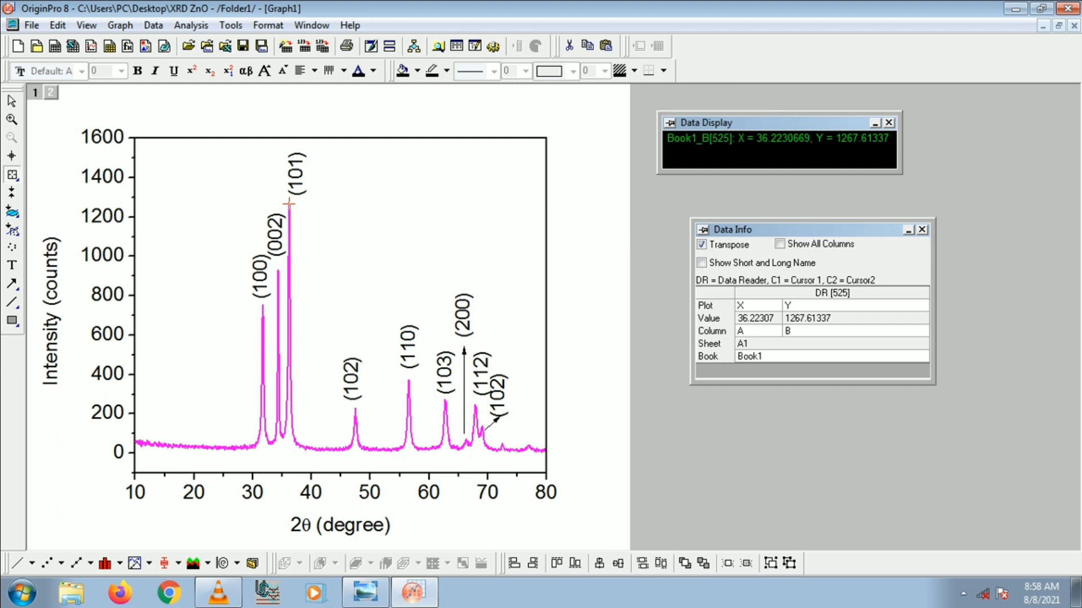
left_click_drag(732, 123, 429, 182)
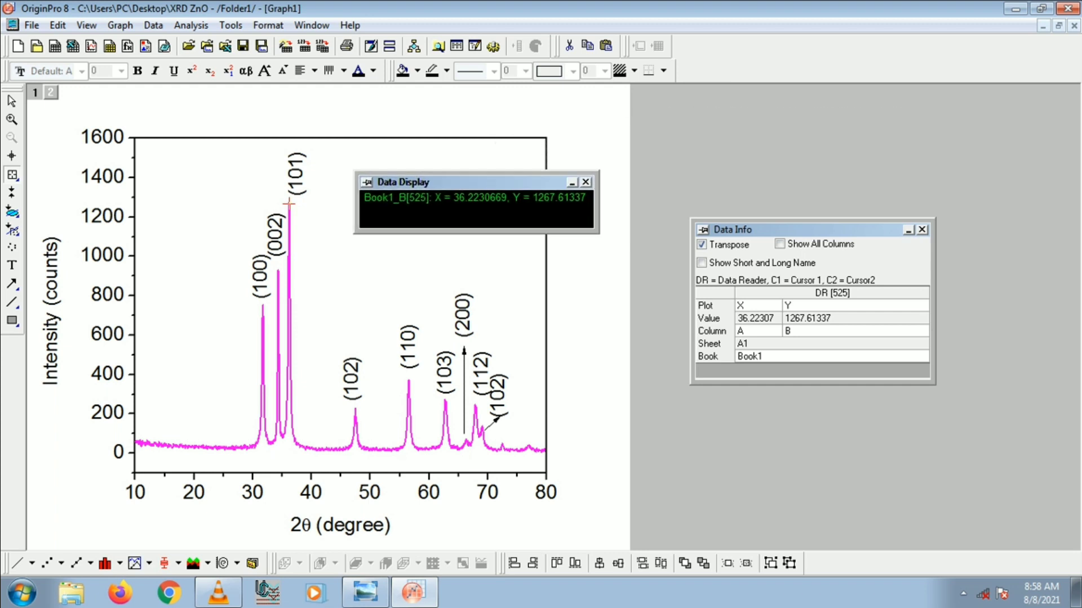
left_click(355, 422)
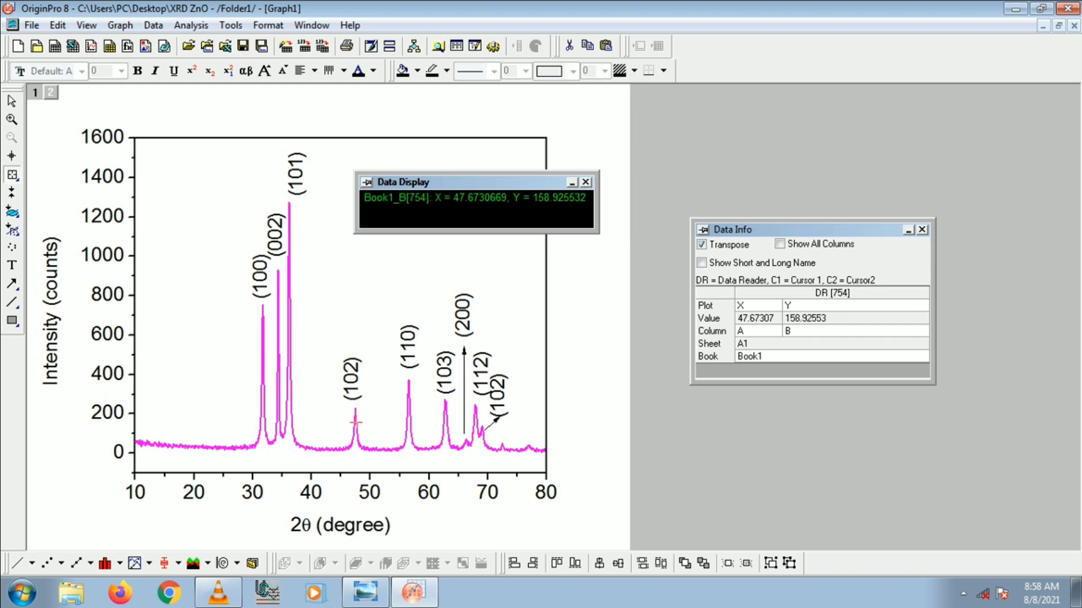
key("Left")
key("Left")
key("Left")
key("Left")
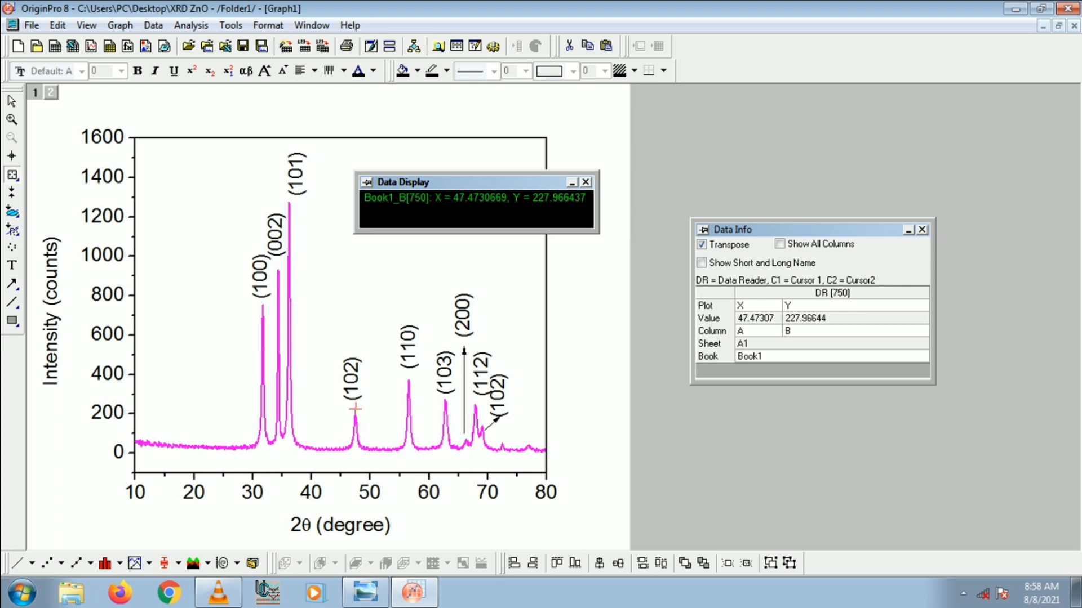
Read the (110) and (103) peak positions on the graph with the data reader, stepping point by point to the (103) maximum
left_click(408, 386)
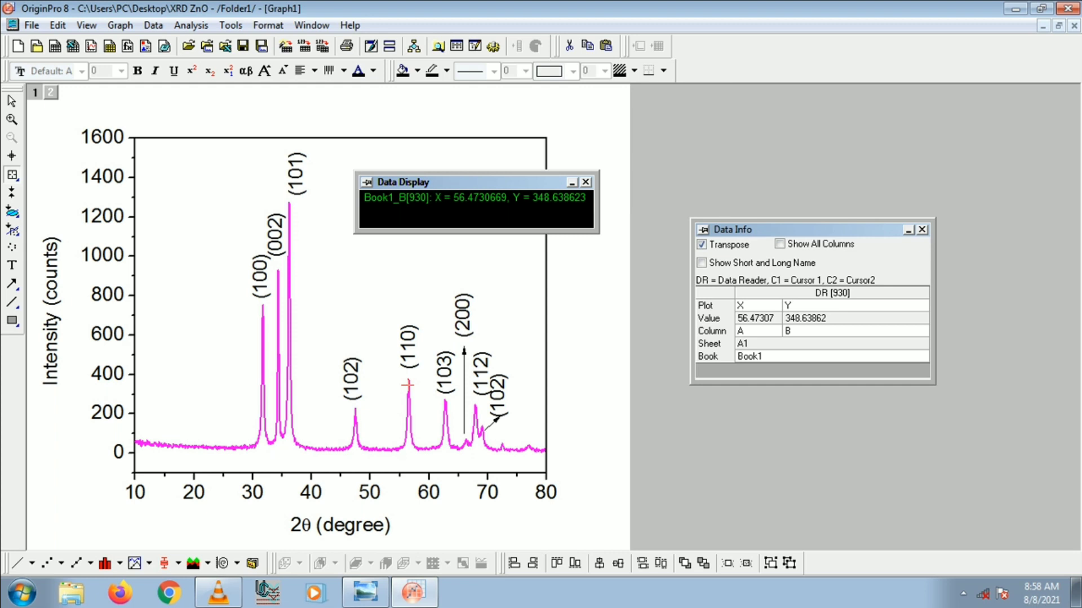
left_click(440, 443)
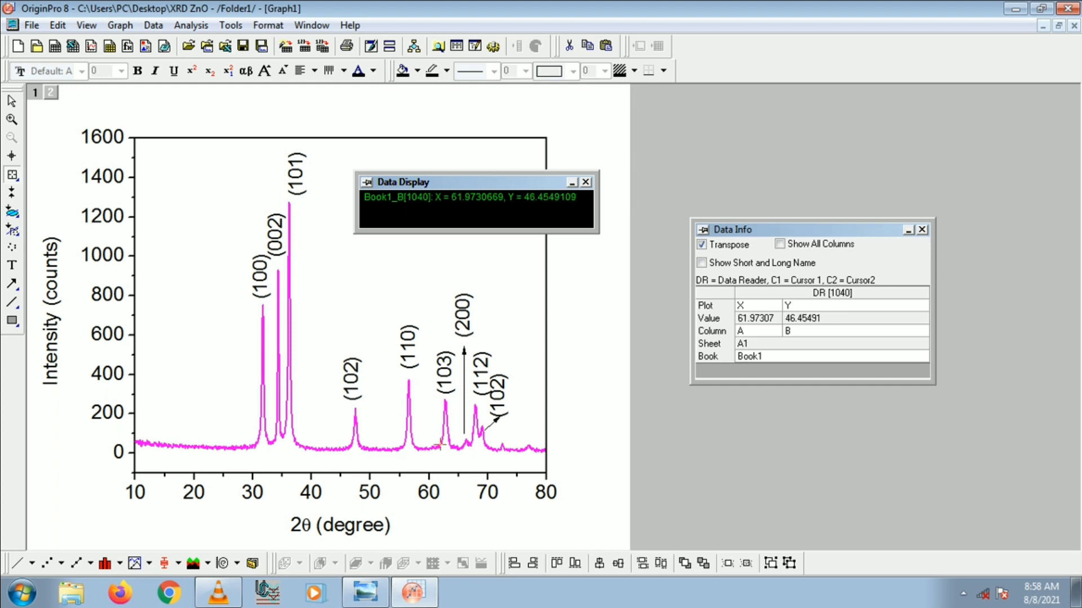
key("Right")
key("Right")
key("Right")
key("Right")
key("Right")
key("Right")
key("Right")
key("Right")
key("Right")
key("Right")
key("Right")
key("Right")
key("Right")
key("Right")
key("Right")
key("Right")
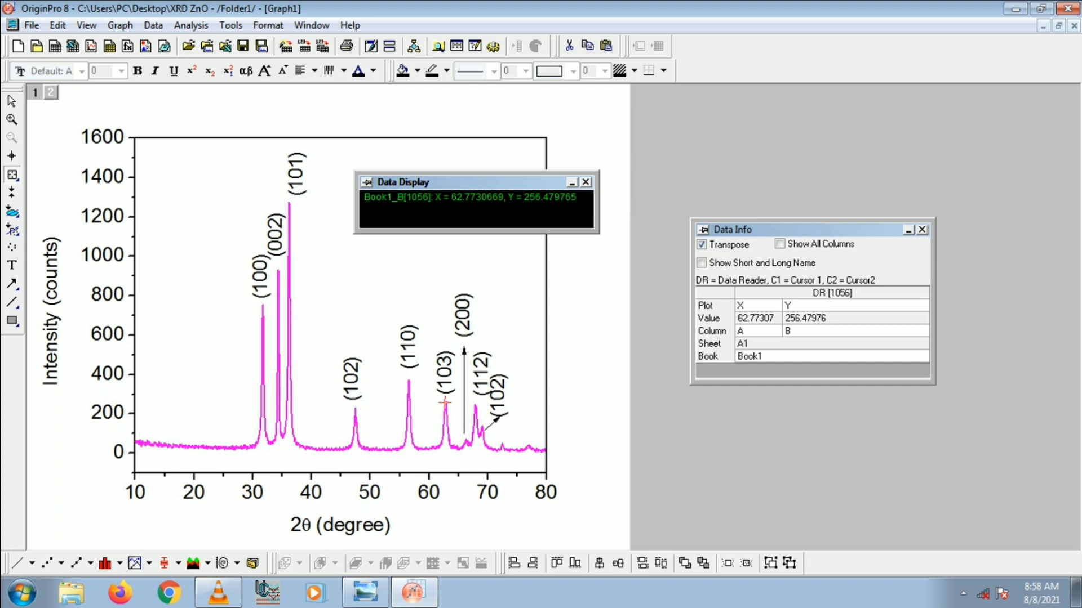
Read the (200) and (112) peak positions with the data reader, and close the security notification and the Data Info window
left_click(465, 441)
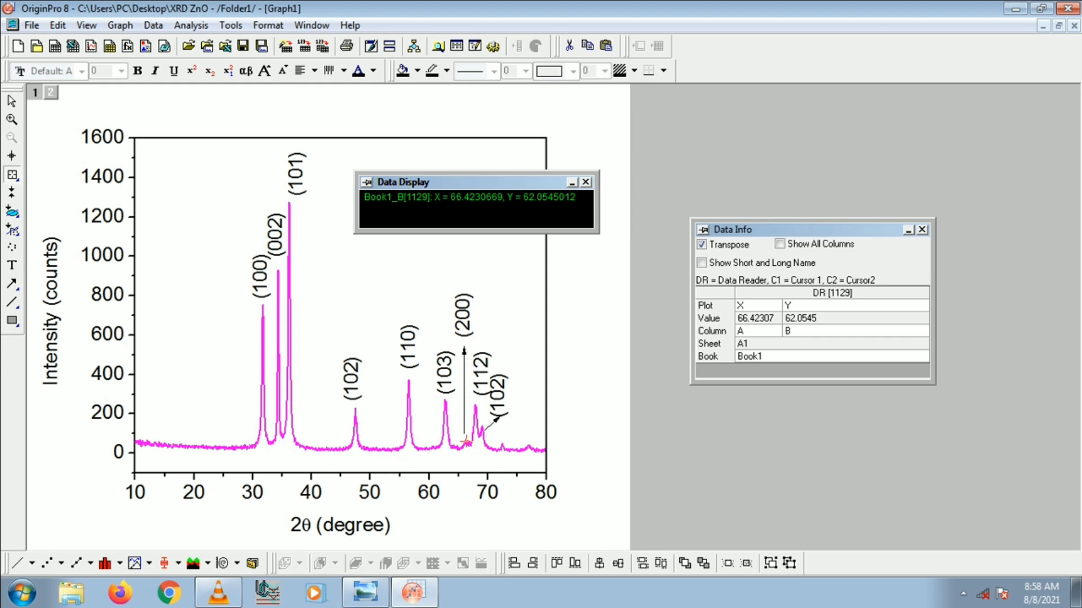
key("Right")
key("Right")
key("Right")
key("Right")
key("Right")
key("Right")
key("Right")
key("Right")
key("Right")
key("Right")
key("Right")
key("Right")
key("Right")
key("Right")
key("Right")
key("Right")
key("Right")
key("Right")
key("Right")
key("Right")
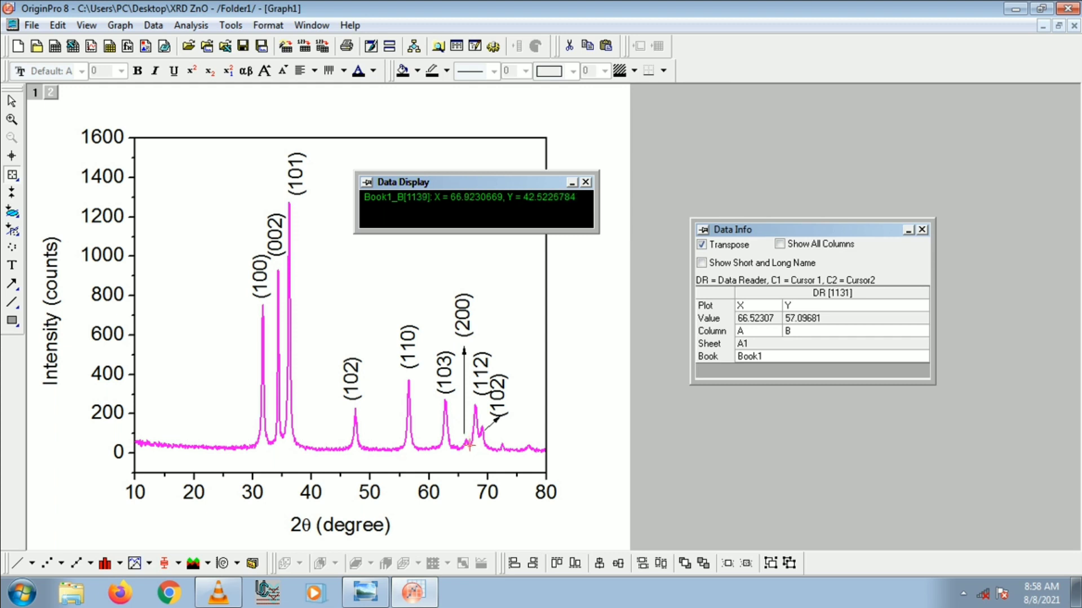
key("Right")
key("Right")
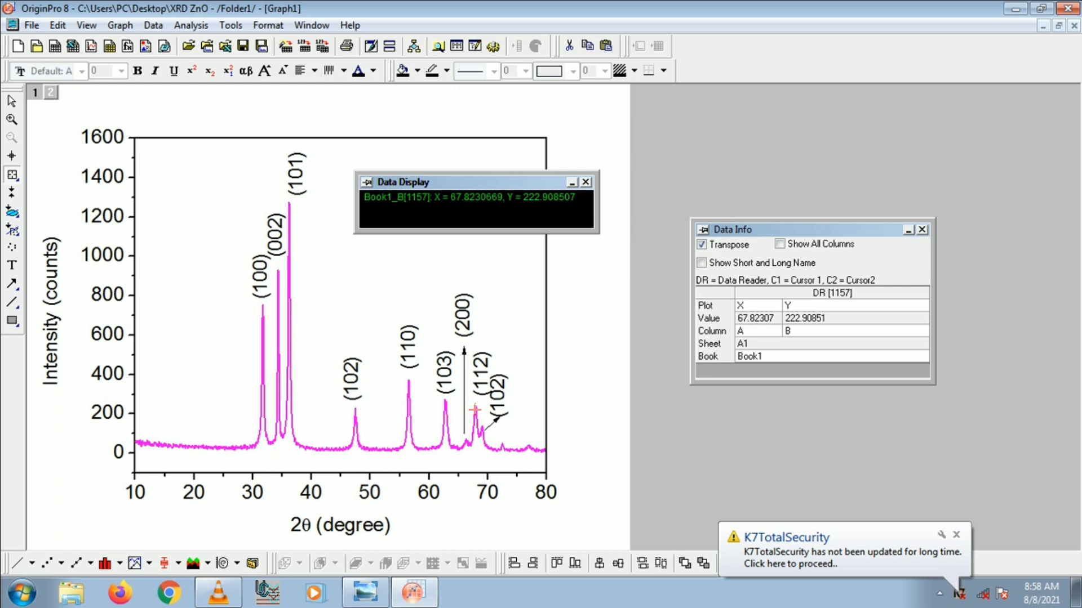
left_click(956, 534)
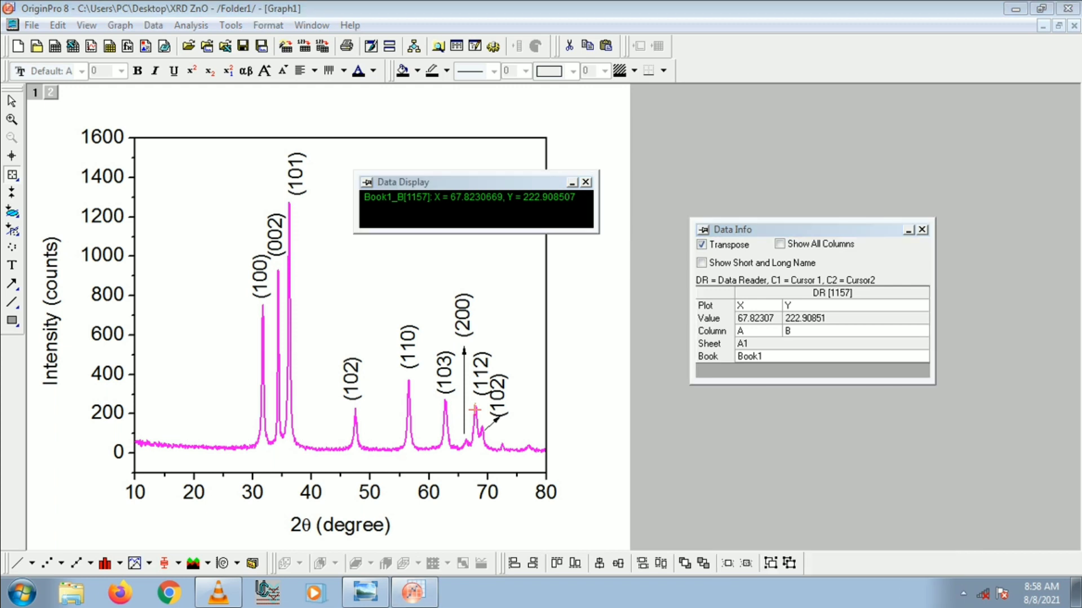
left_click(921, 230)
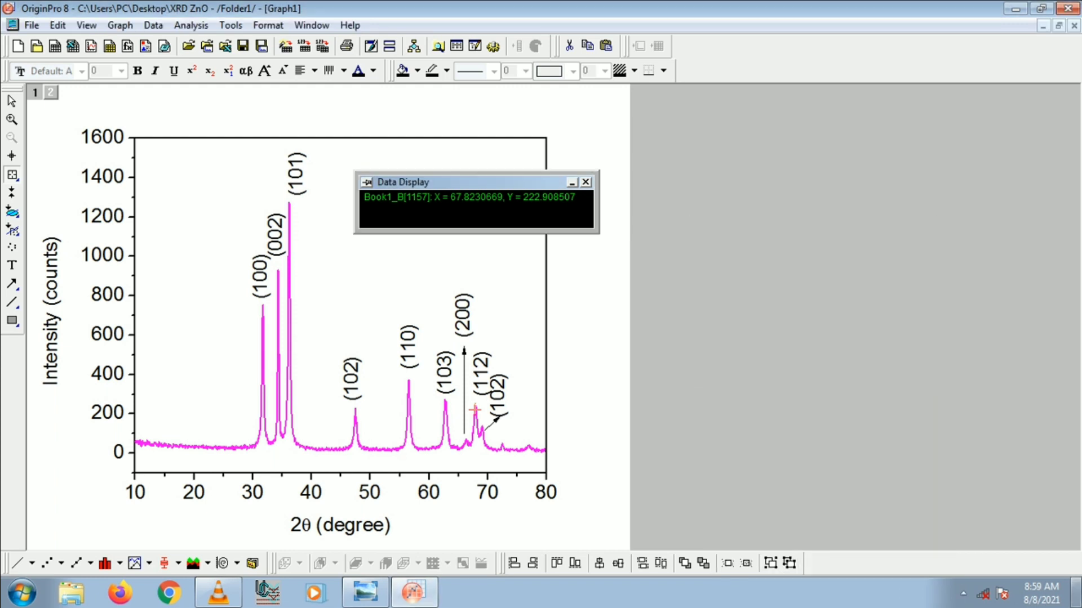
Open the ZnO XRD text file from the desktop, review its h k l and 2θ list including the 0 0 0 end line, and close it
left_click(1075, 592)
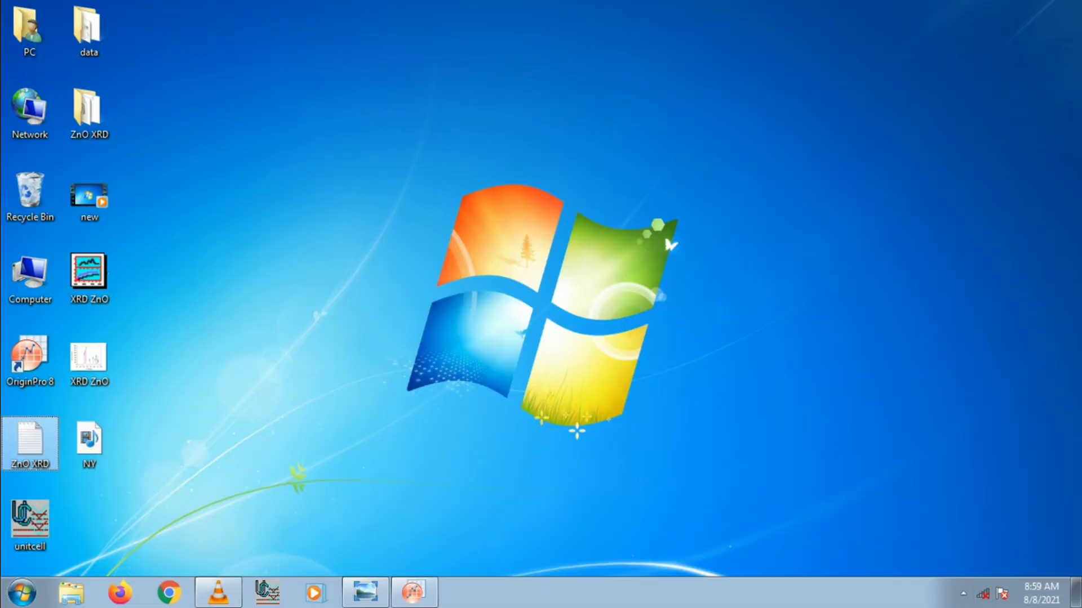
key("Return")
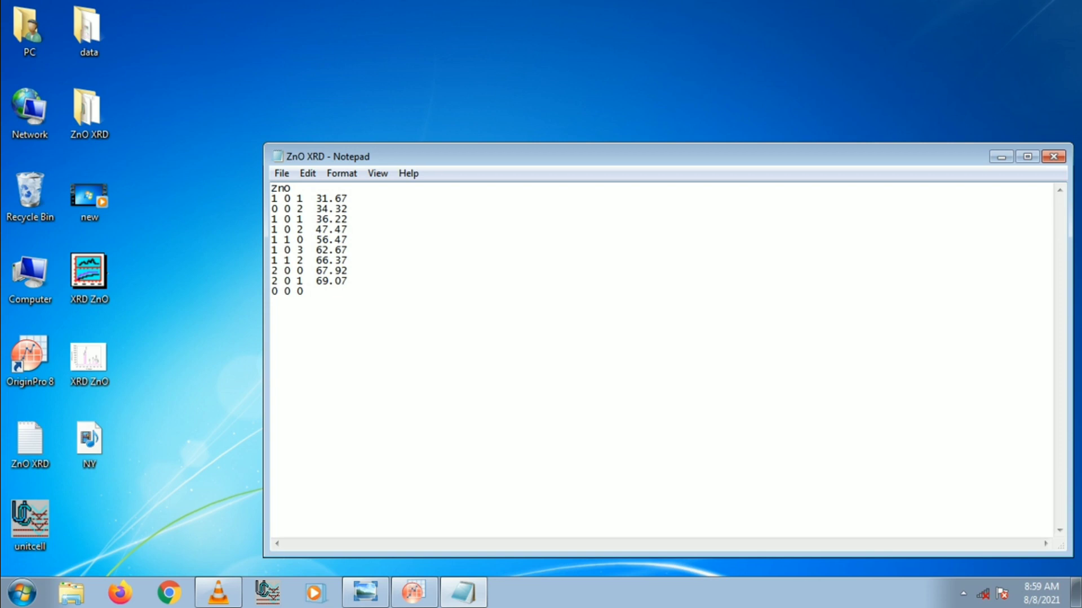
left_click_drag(304, 292, 271, 292)
left_click(1053, 156)
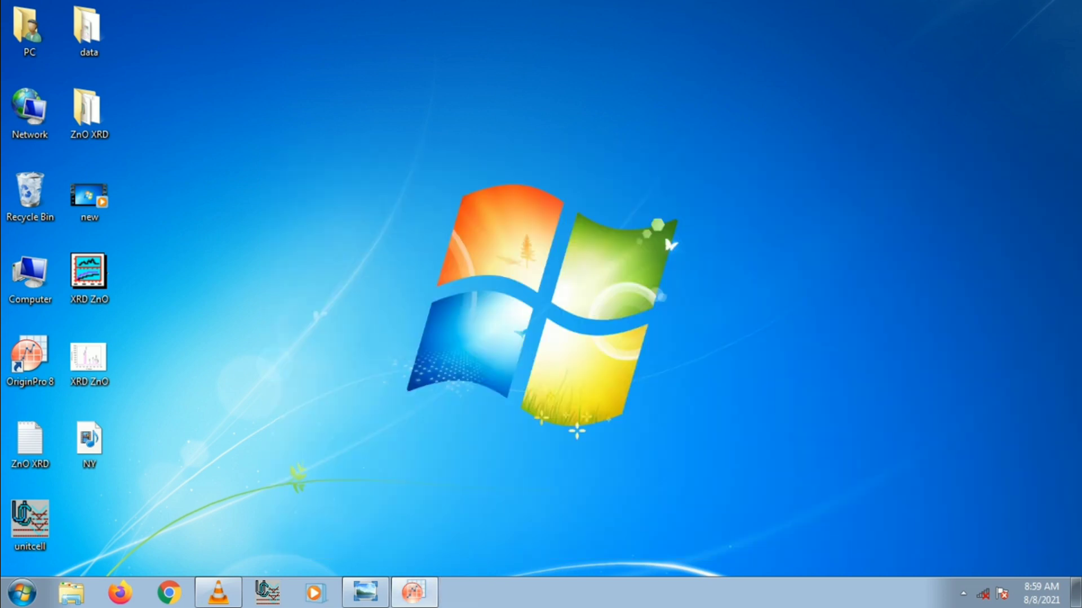
Launch UnitCell from the desktop and set the input data to two thetas with lambda 1.5406
mouse_move(414, 592)
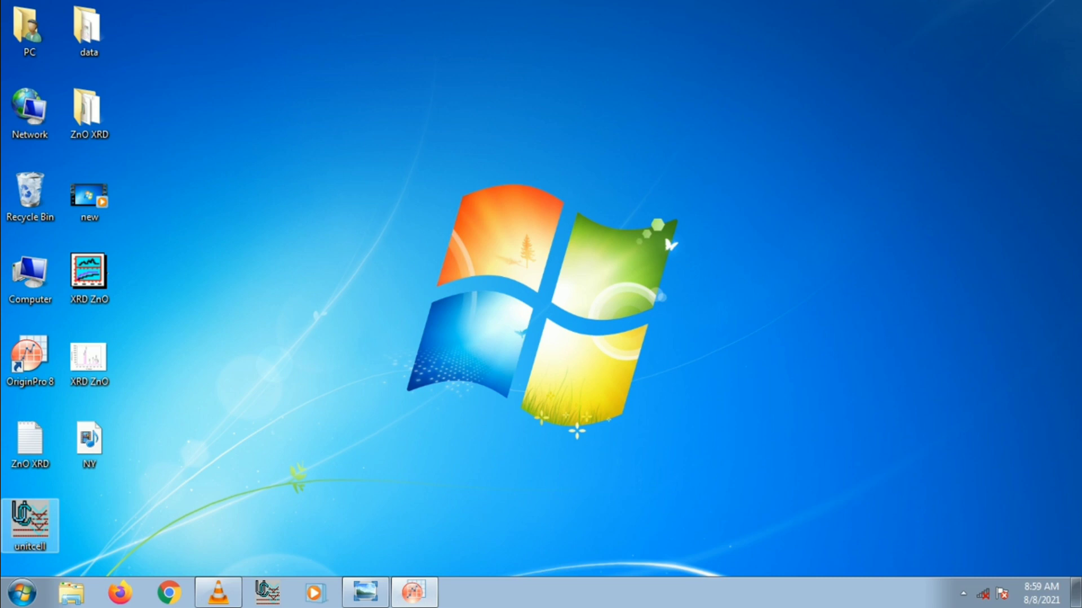
double_click(30, 524)
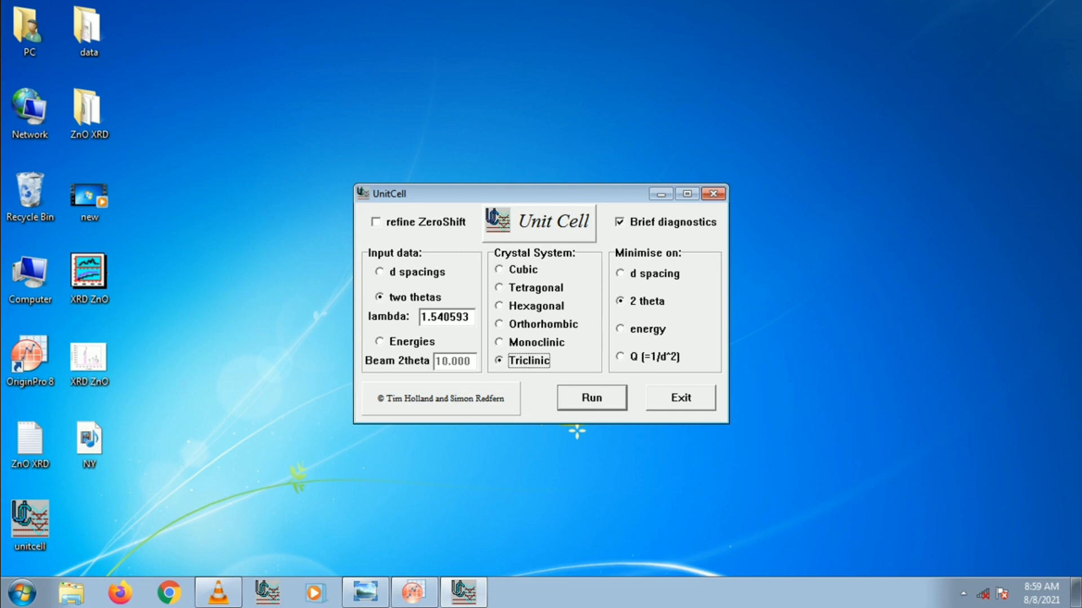
left_click(415, 297)
left_click(431, 317)
key("shift+Left")
key("shift+Left")
key("shift+Left")
type("6")
key("shift+Home")
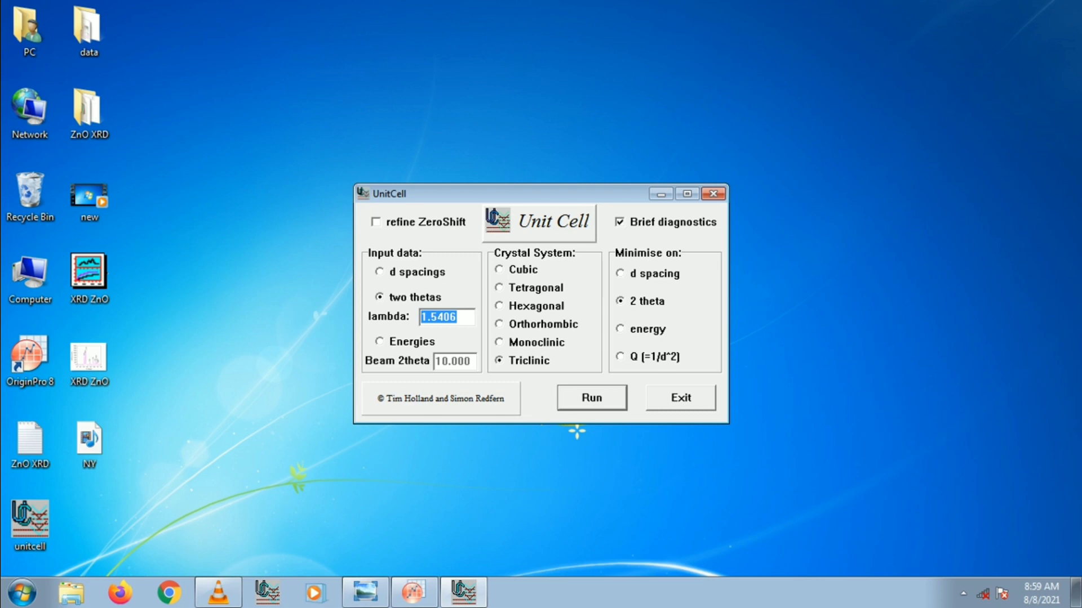
Try the Cubic and Tetragonal crystal systems, and examine the crystal system in the jcpds- ZnO image from the ZnO XRD folder, zoomed in
left_click(500, 270)
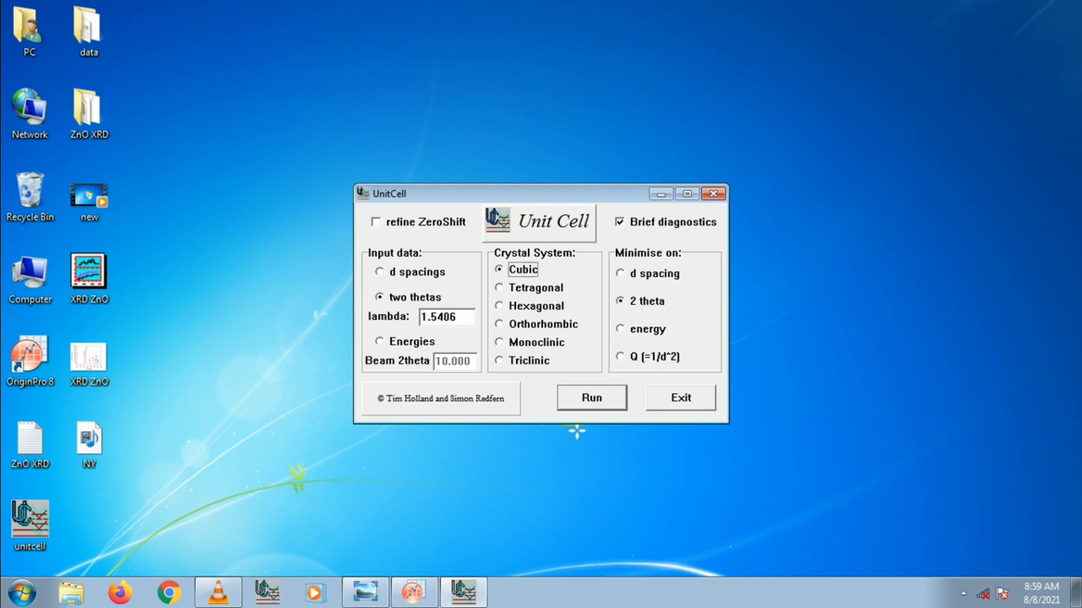
key("Down")
double_click(89, 112)
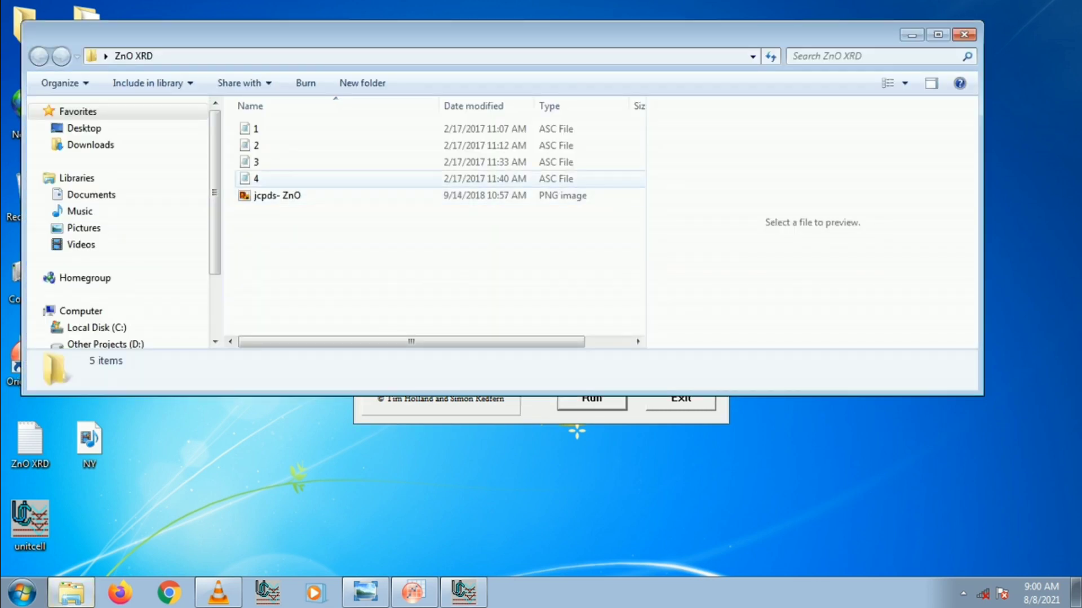
key("Down")
key("Return")
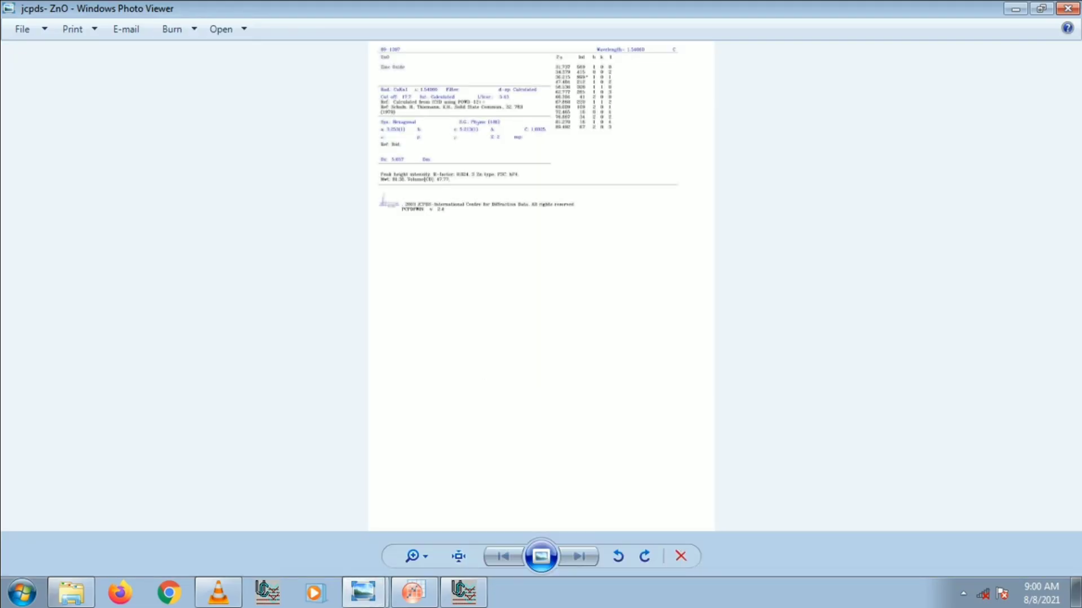
scroll(451, 281, "up", 5)
left_click_drag(406, 203, 406, 468)
scroll(394, 402, "up", 5)
left_click_drag(389, 146, 514, 524)
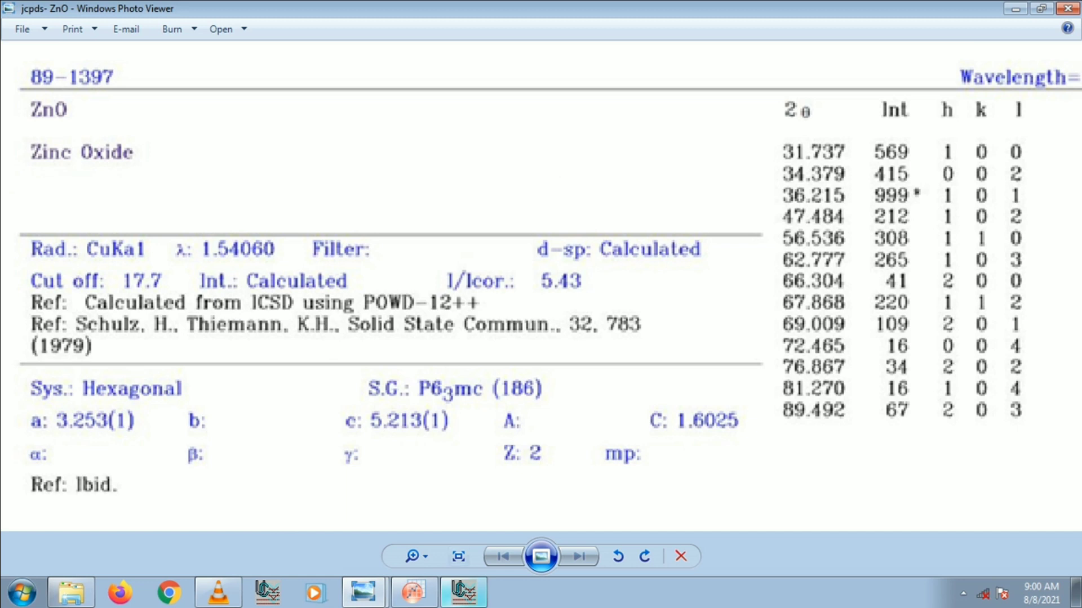
Set the crystal system to Hexagonal in UnitCell, and close the jcpds- ZnO image and the ZnO XRD folder
left_click(464, 593)
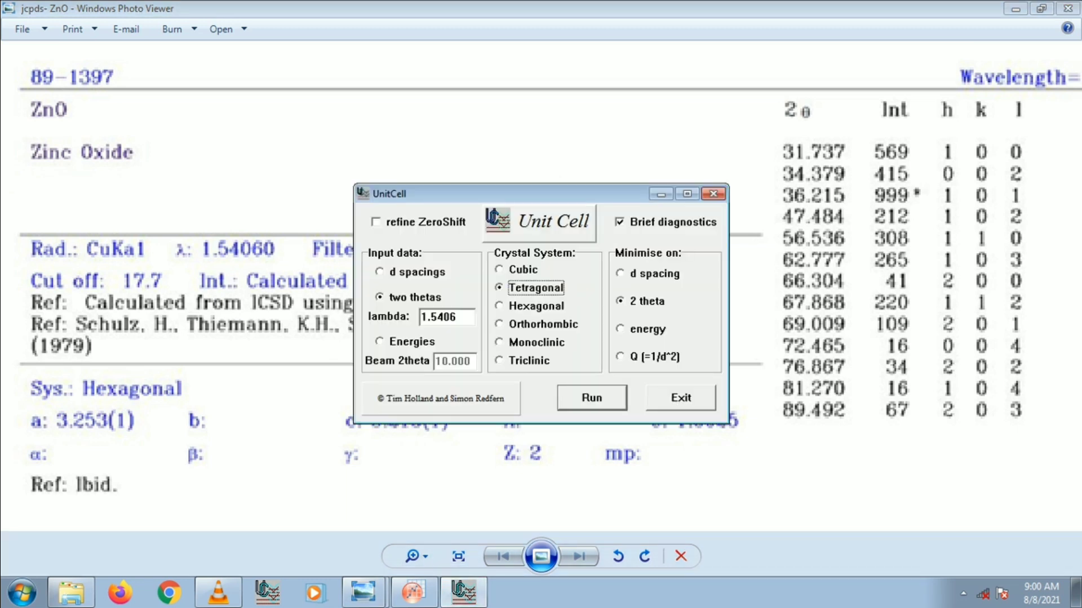
left_click(536, 306)
left_click(1068, 8)
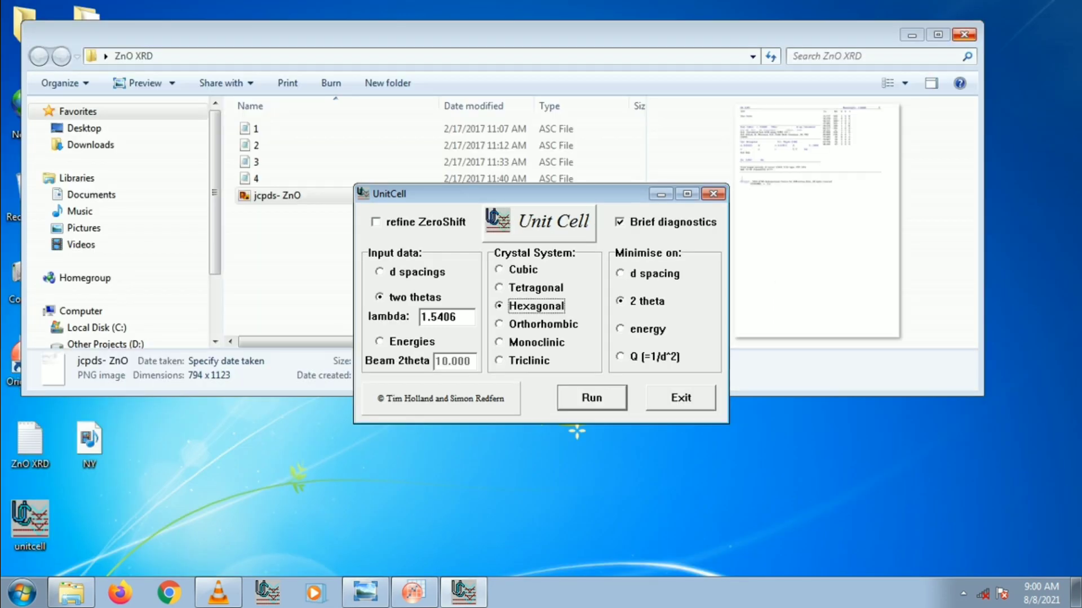
left_click(964, 35)
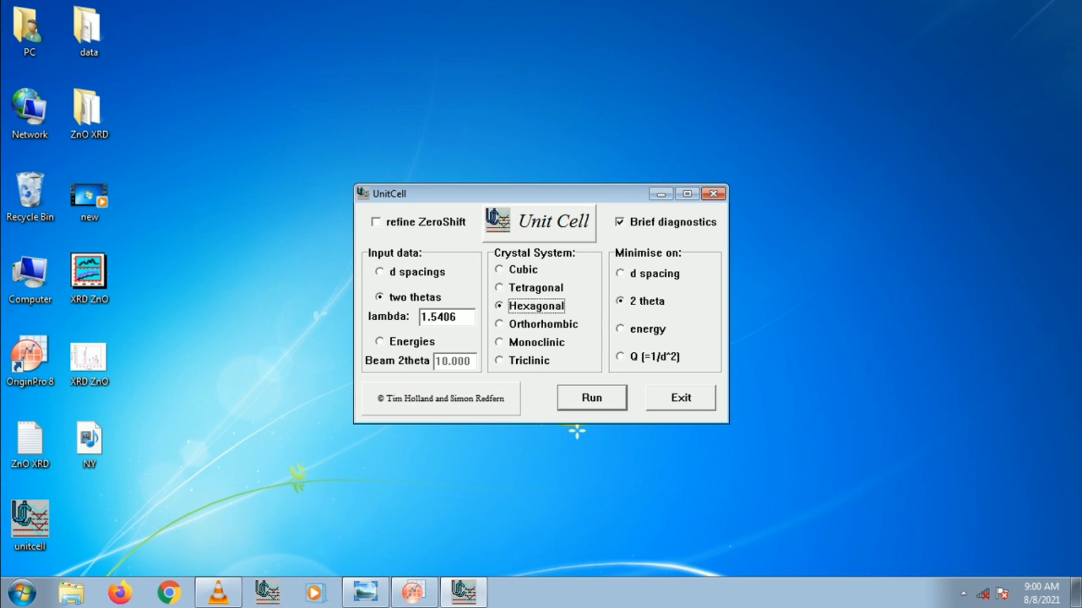
Run the refinement on the desktop's ZnO XRD text file, with the file type set to Text Files (*.txt)
key("Return")
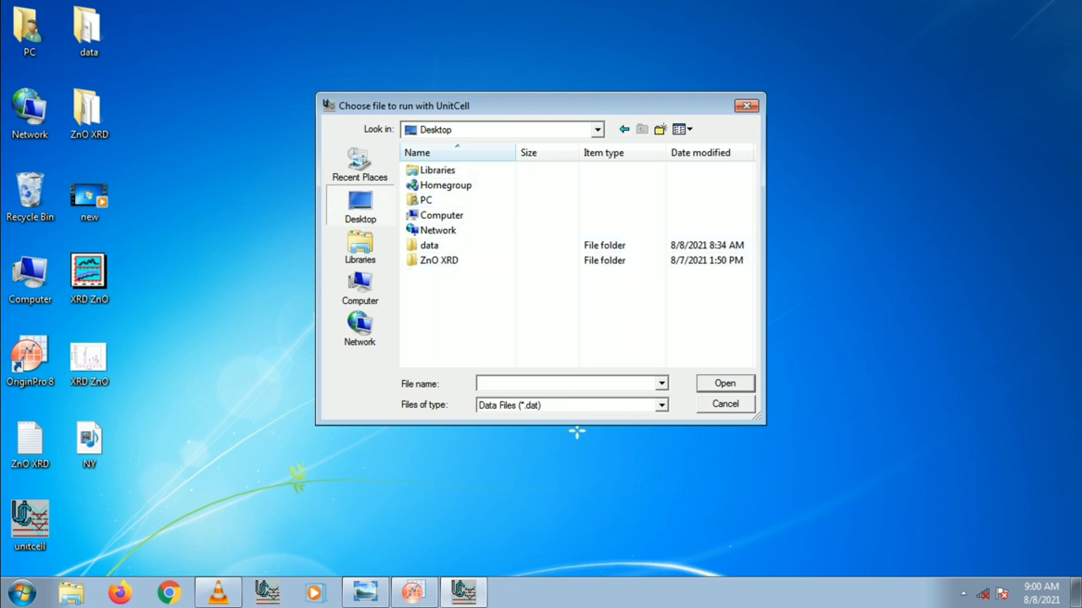
left_click(662, 405)
left_click(577, 432)
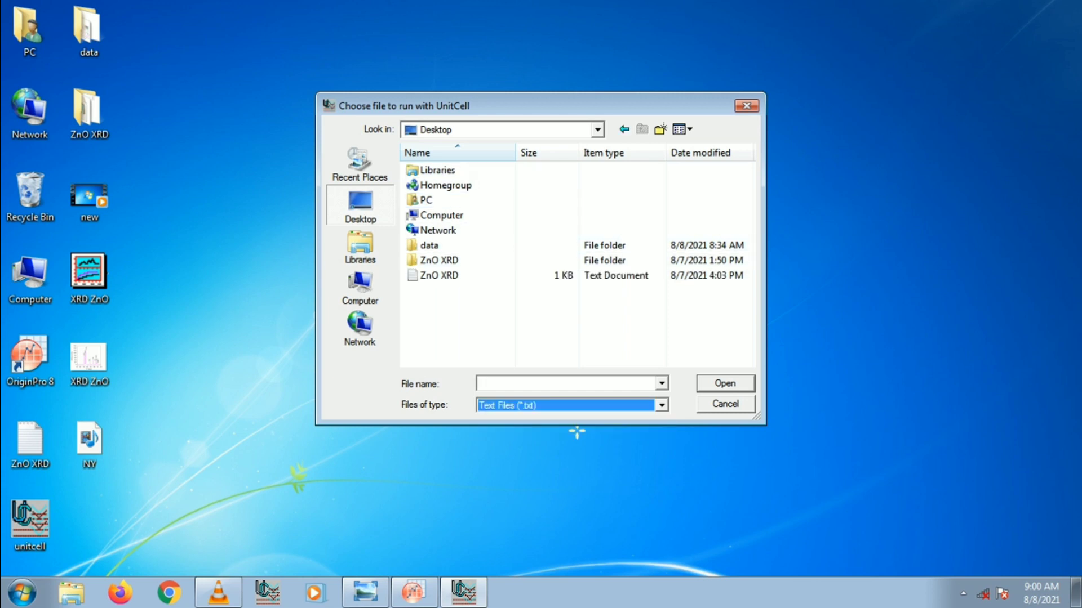
double_click(438, 275)
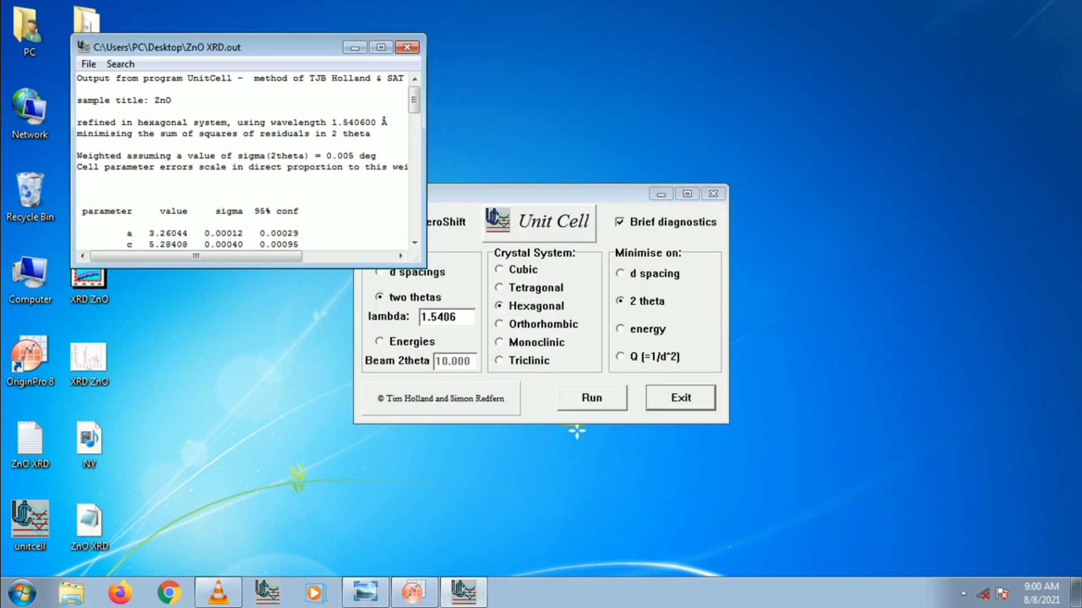
Maximize the ZnO XRD.out results and examine the a, c and cell volume rows with their sigma and 95% confidence values
left_click_drag(281, 48, 502, 162)
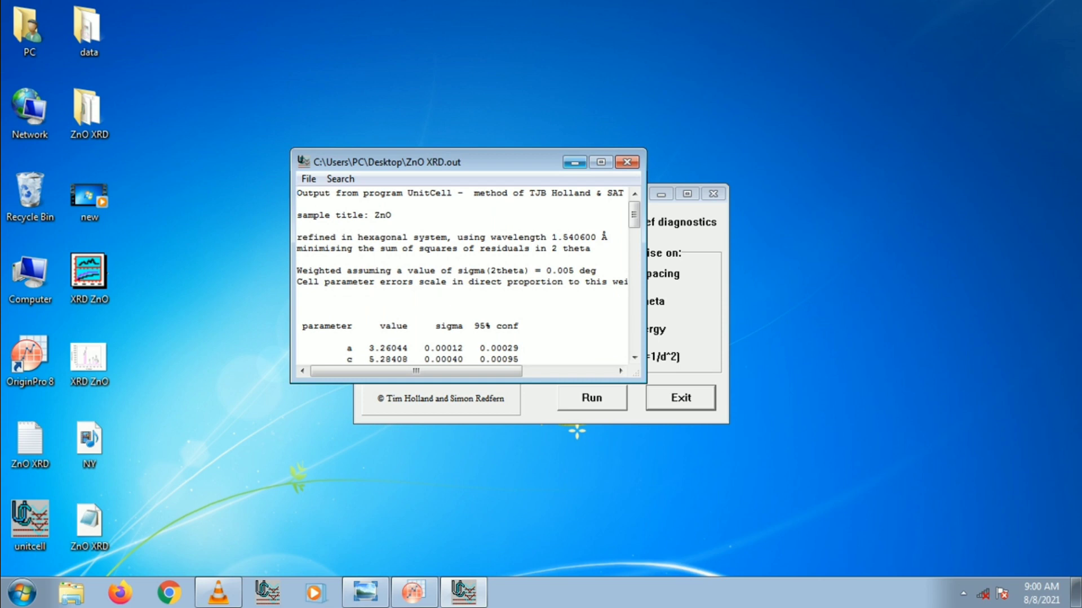
left_click(601, 162)
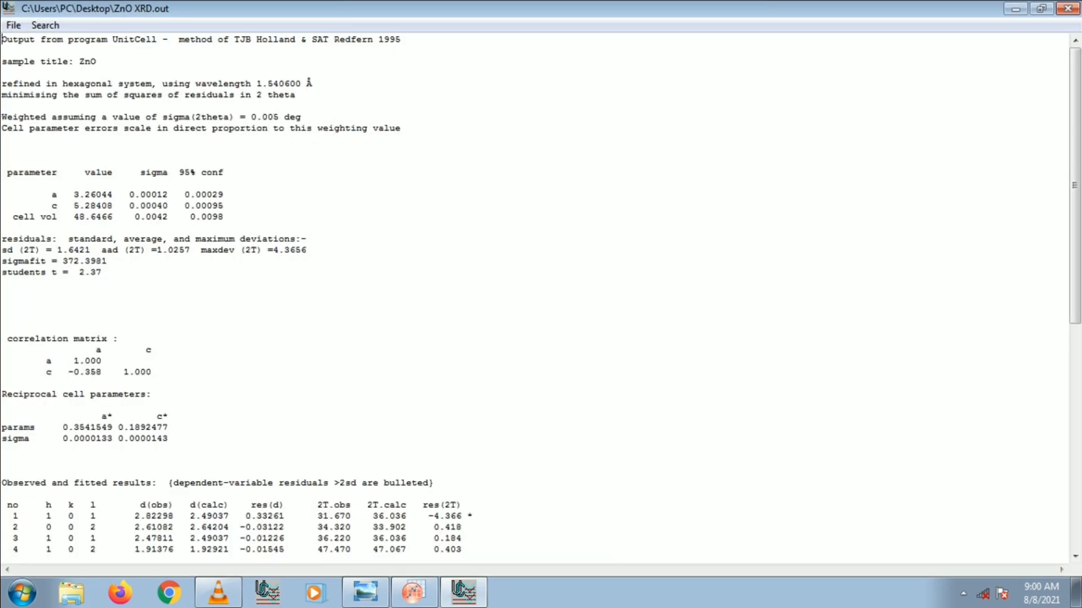
left_click_drag(46, 195, 113, 206)
left_click_drag(12, 217, 113, 217)
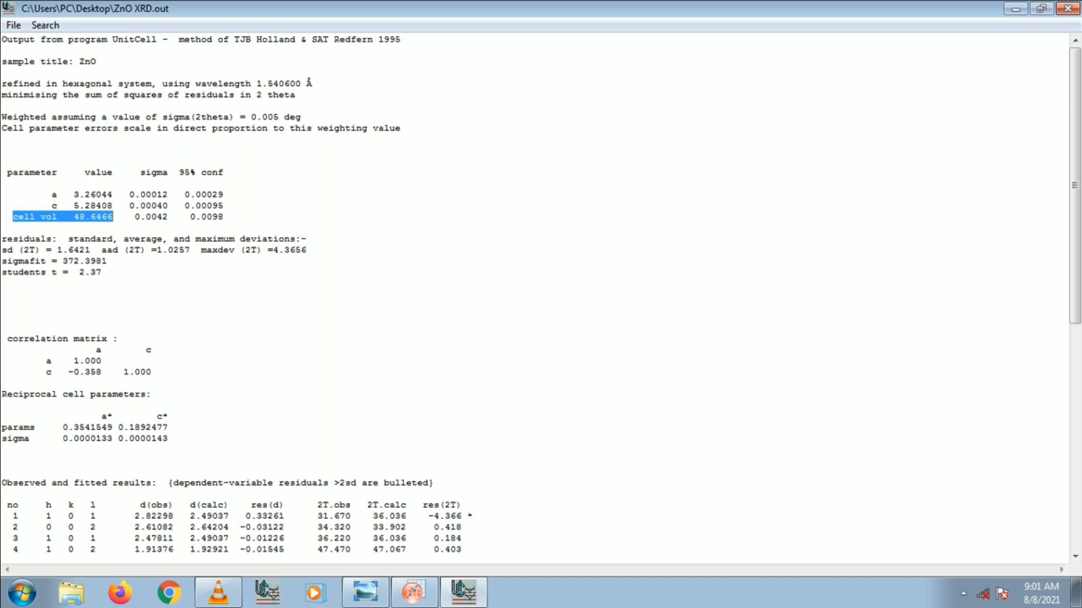
left_click_drag(46, 194, 112, 217)
left_click(96, 217)
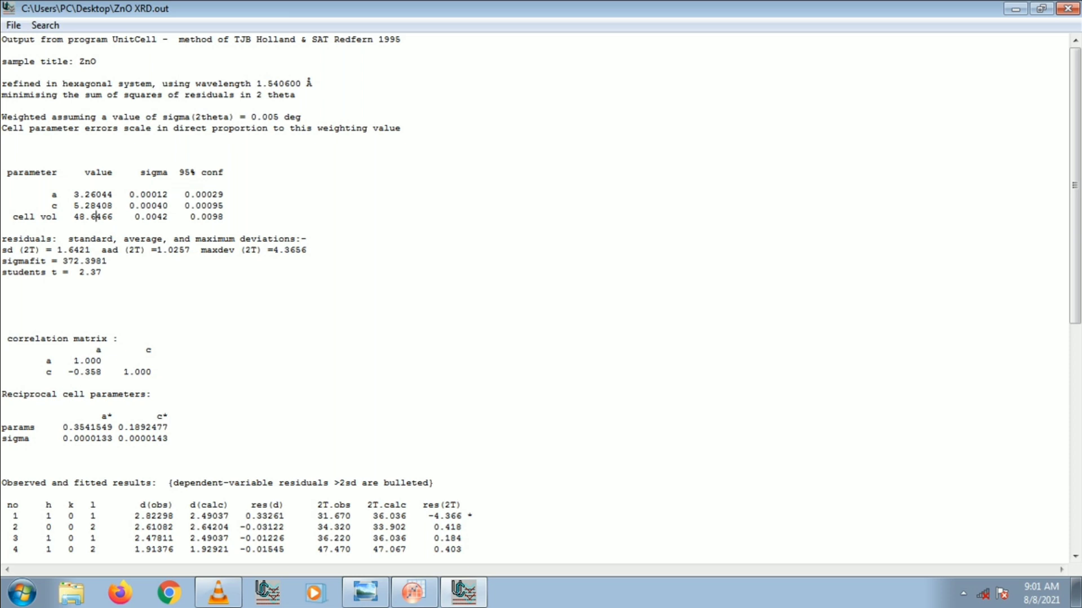
left_click_drag(8, 195, 225, 217)
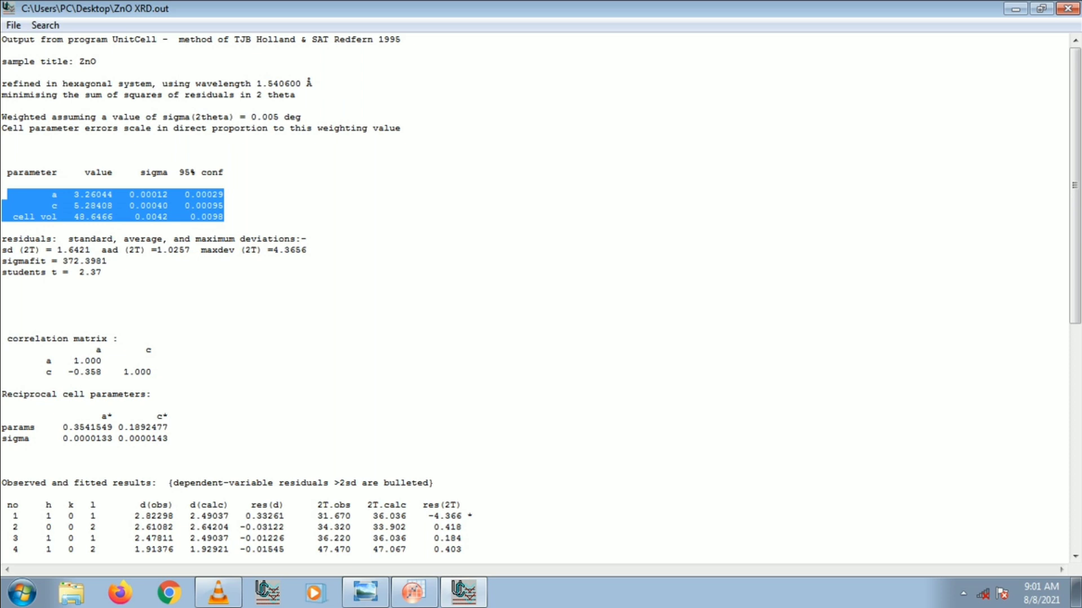
Examine the observed and fitted results table in ZnO XRD.out, including the h k l and d-spacing columns
scroll(535, 299, "down", 3)
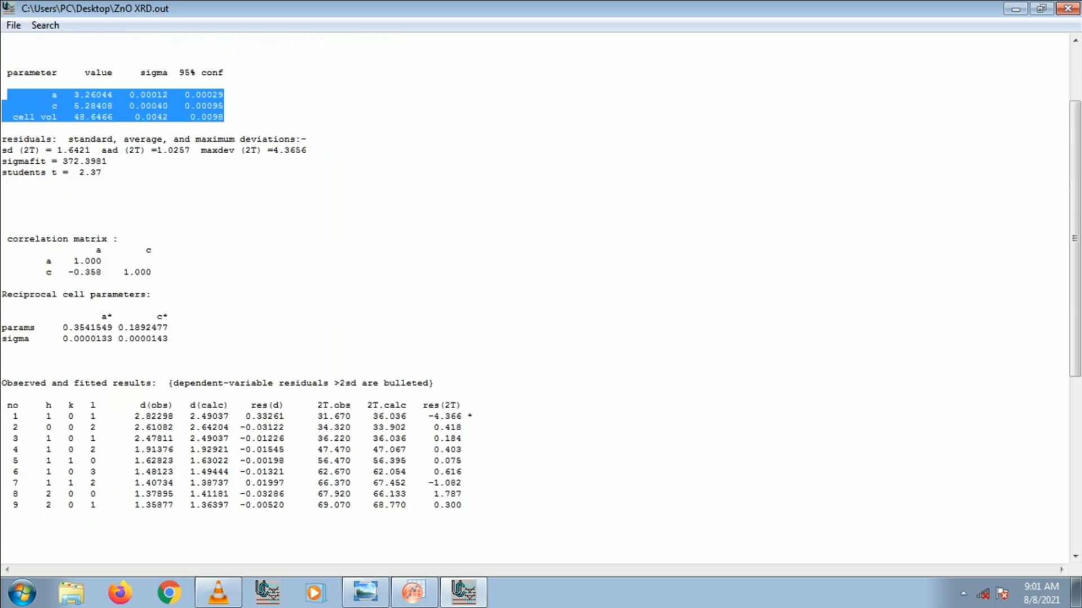
left_click(75, 460)
left_click_drag(47, 416, 101, 505)
left_click(223, 471)
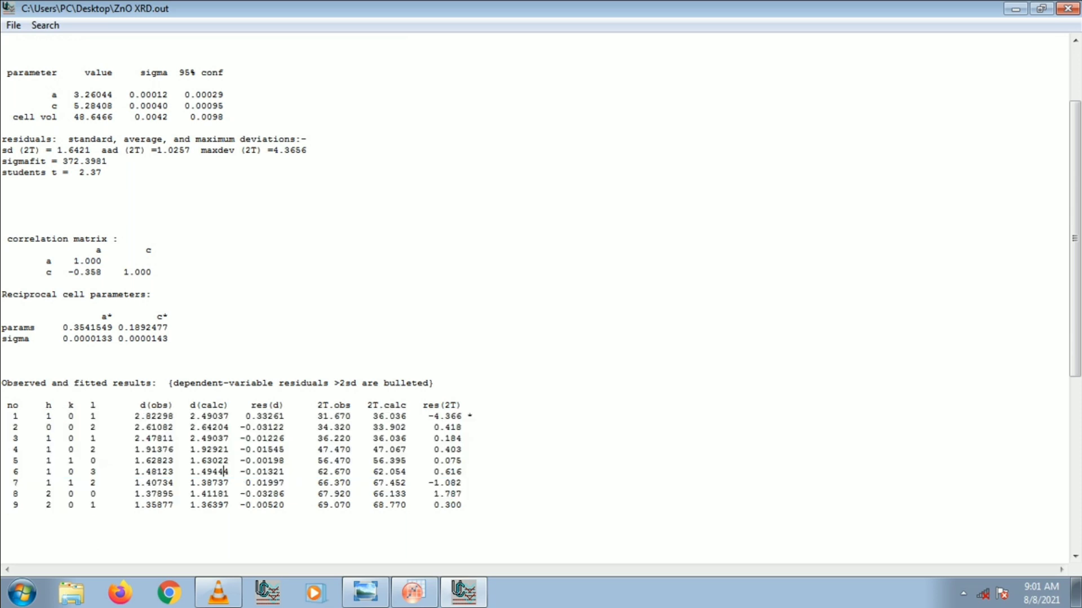
left_click_drag(223, 505, 163, 405)
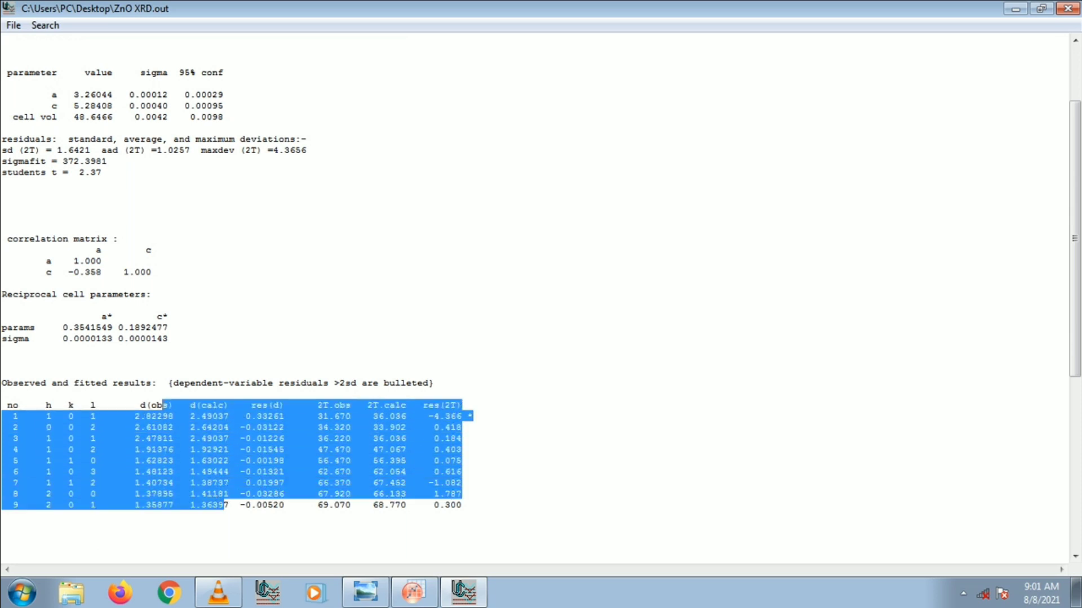
left_click(461, 461)
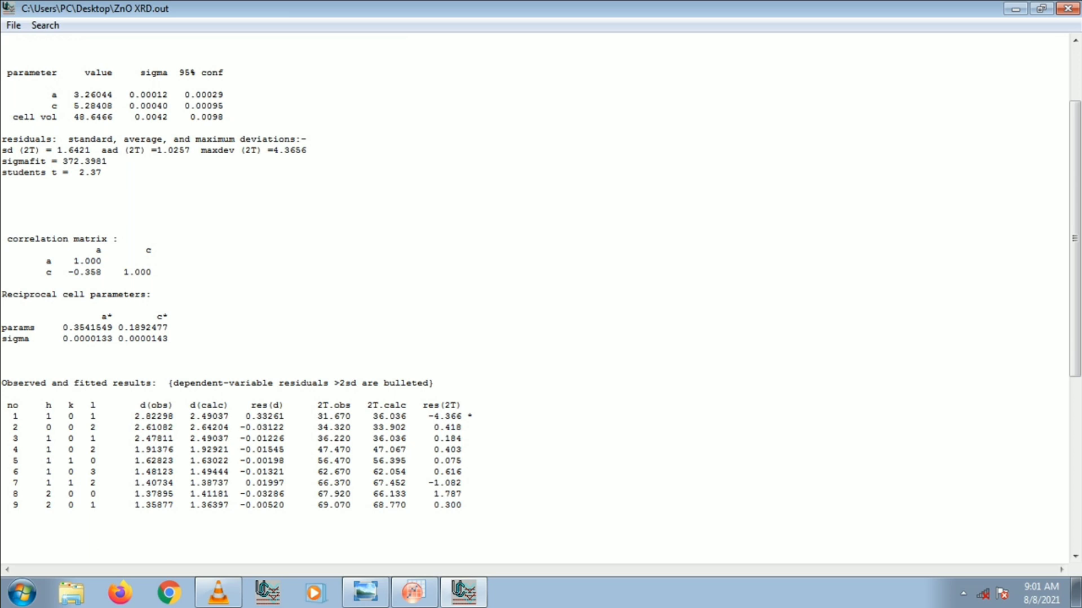
Examine the reciprocal cell parameters a* and c*, and review the nine fitted reflections above the regression diagnostics
left_click_drag(52, 327, 169, 339)
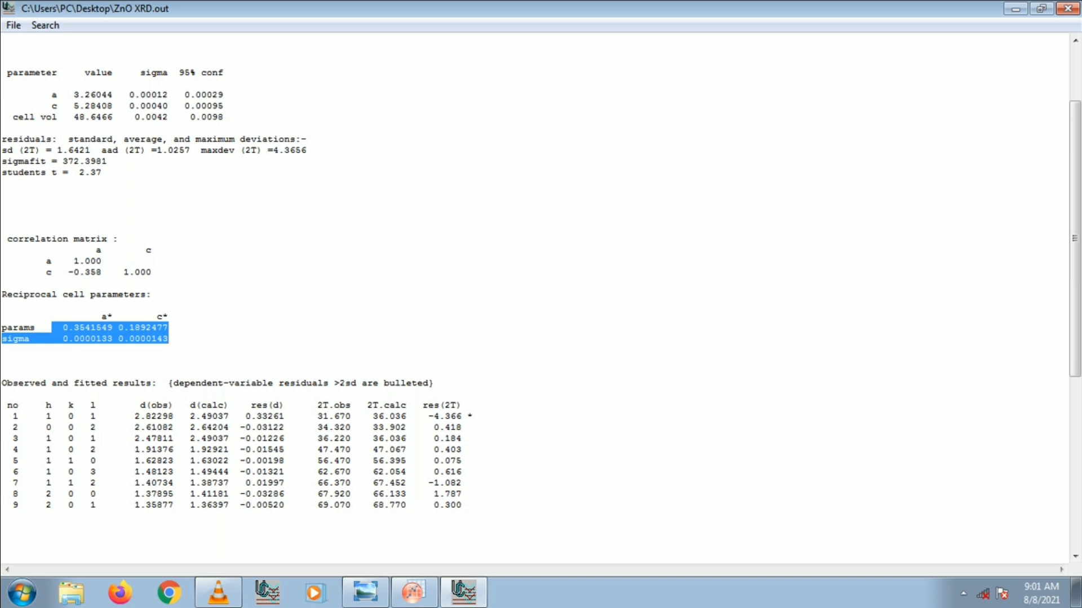
scroll(535, 299, "down", 2)
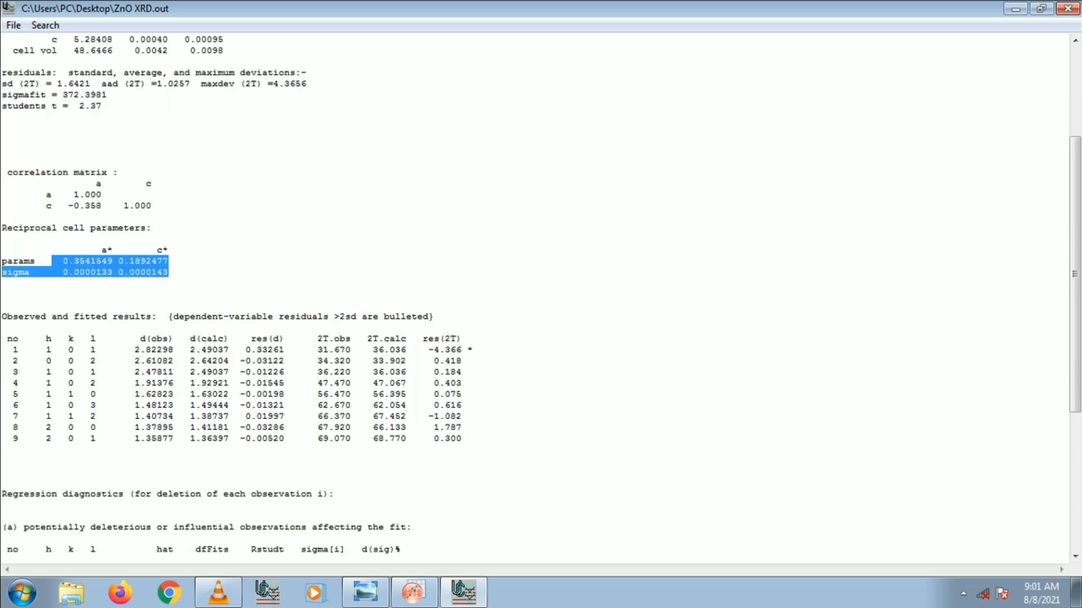
scroll(535, 298, "down", 2)
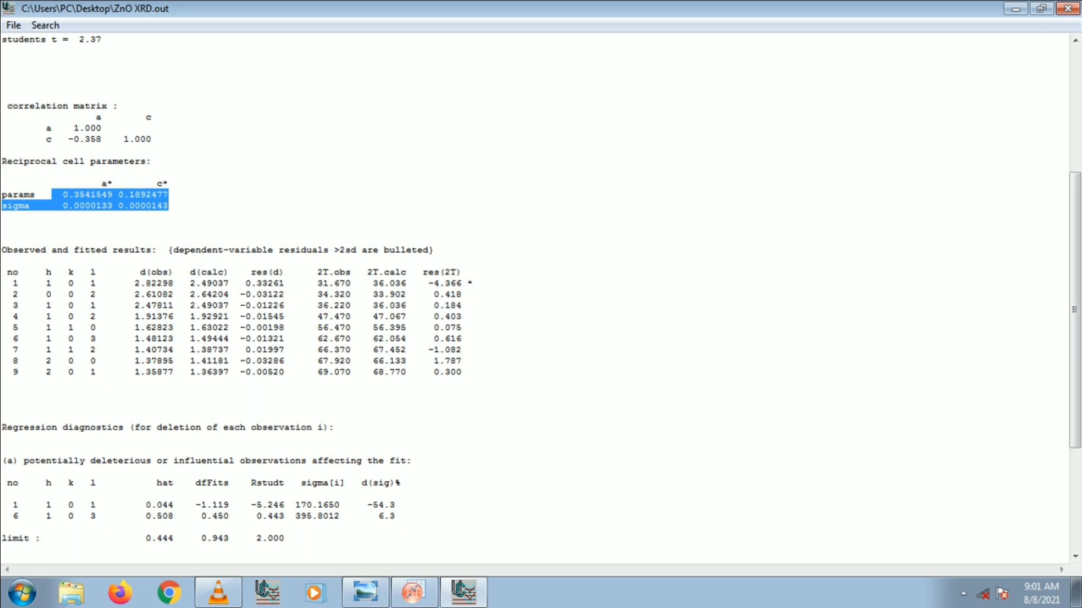
left_click_drag(462, 372, 19, 272)
left_click(463, 361)
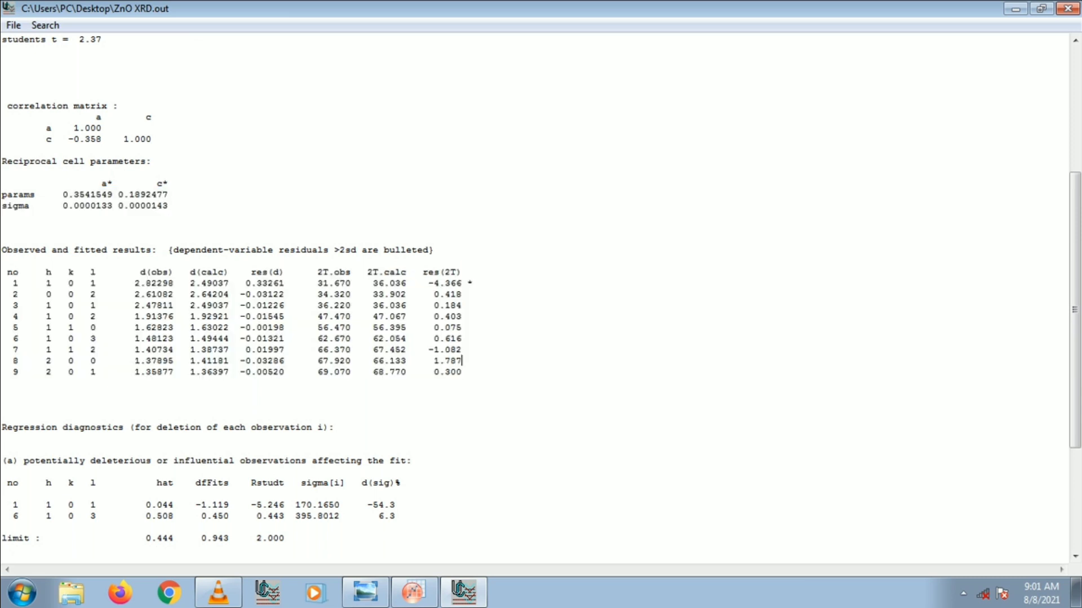